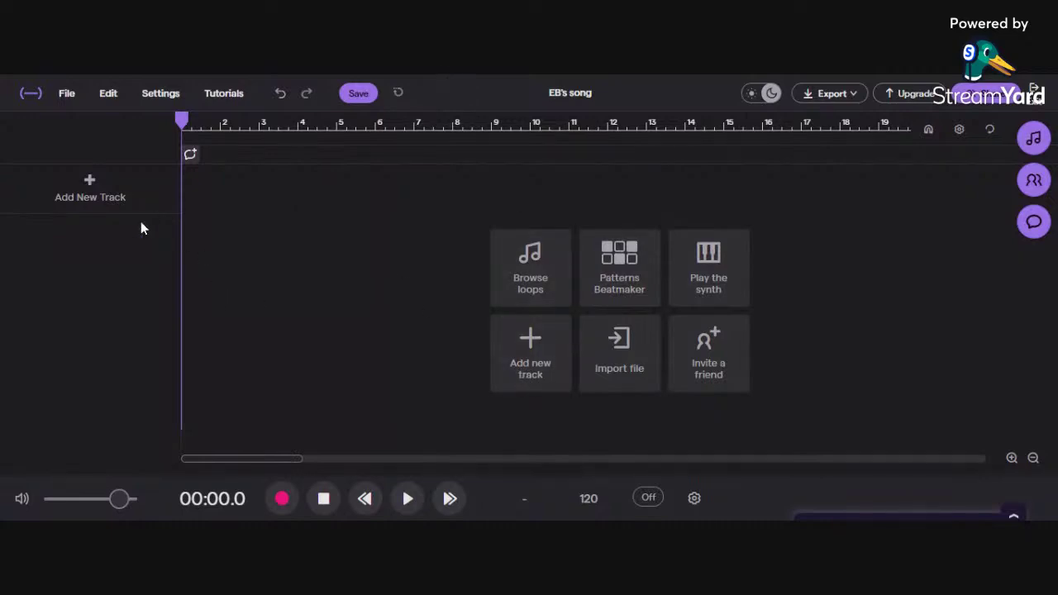
Add a Keys track and step through its piano presets to settle on Jazz Chord Memos
left_click(103, 195)
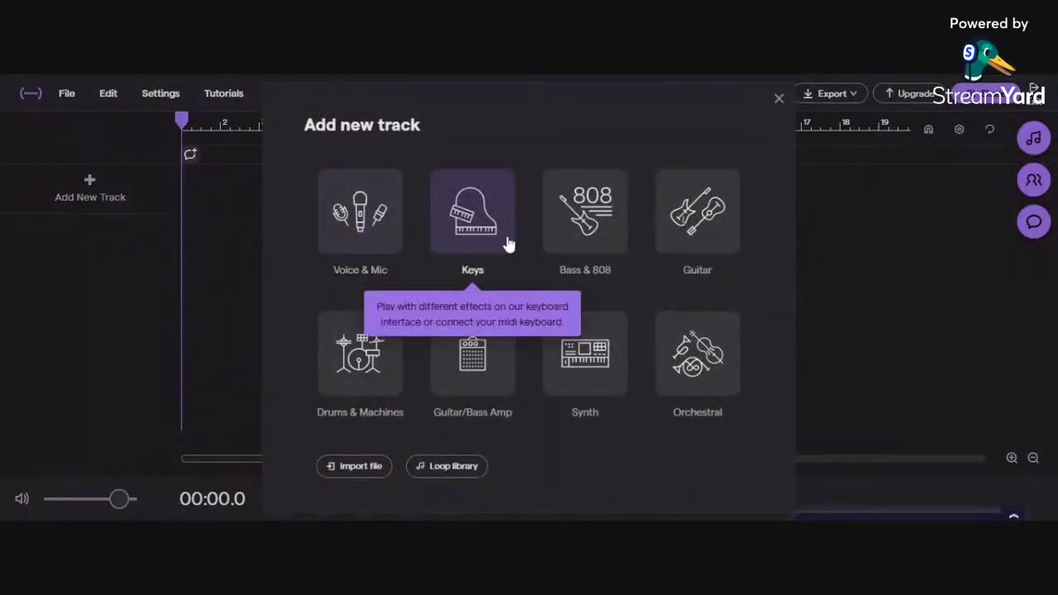
key("Escape")
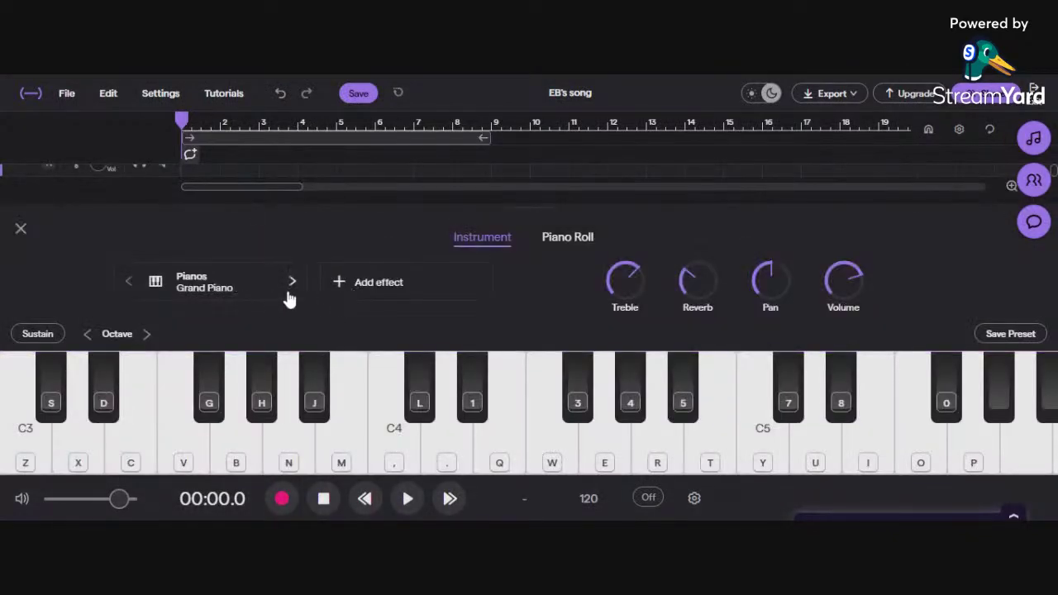
left_click(292, 282)
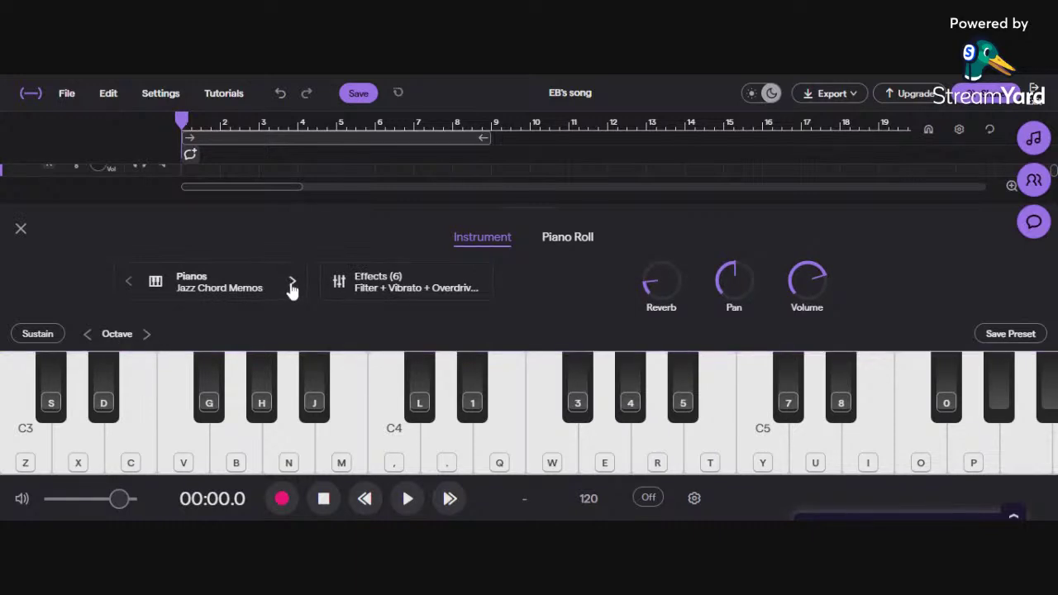
left_click(291, 282)
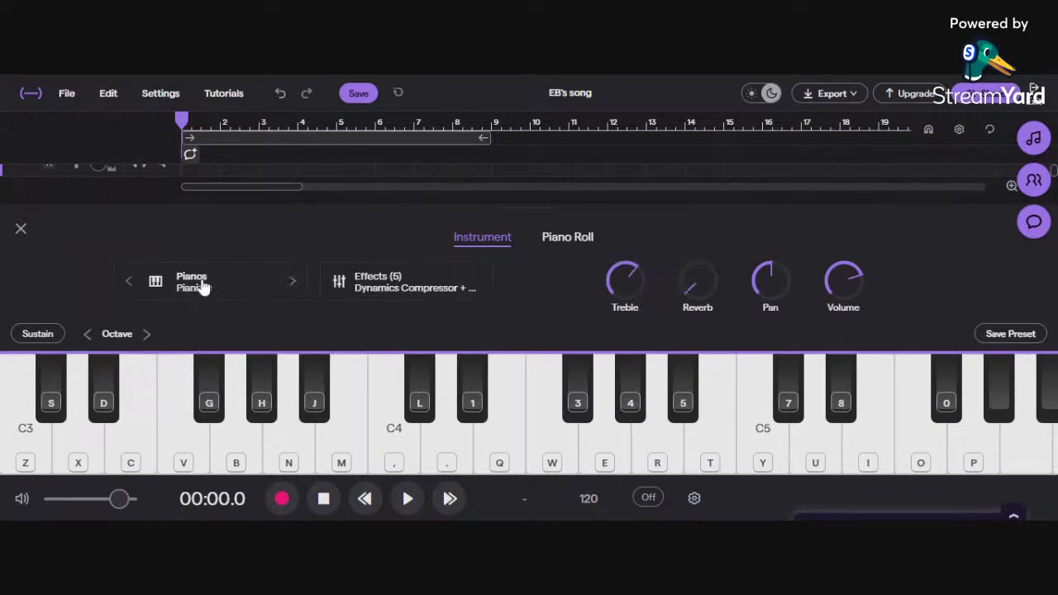
left_click(128, 281)
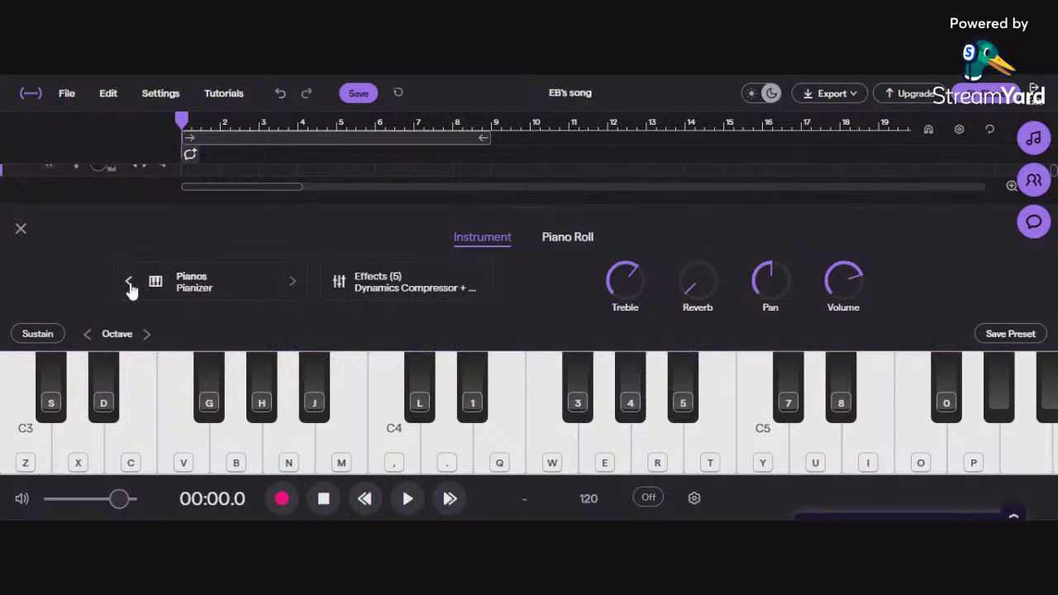
Open the instrument presets and examine the Keys presets across Pitched Percussion, Pianos, Other, Organs and Choir
left_click(223, 289)
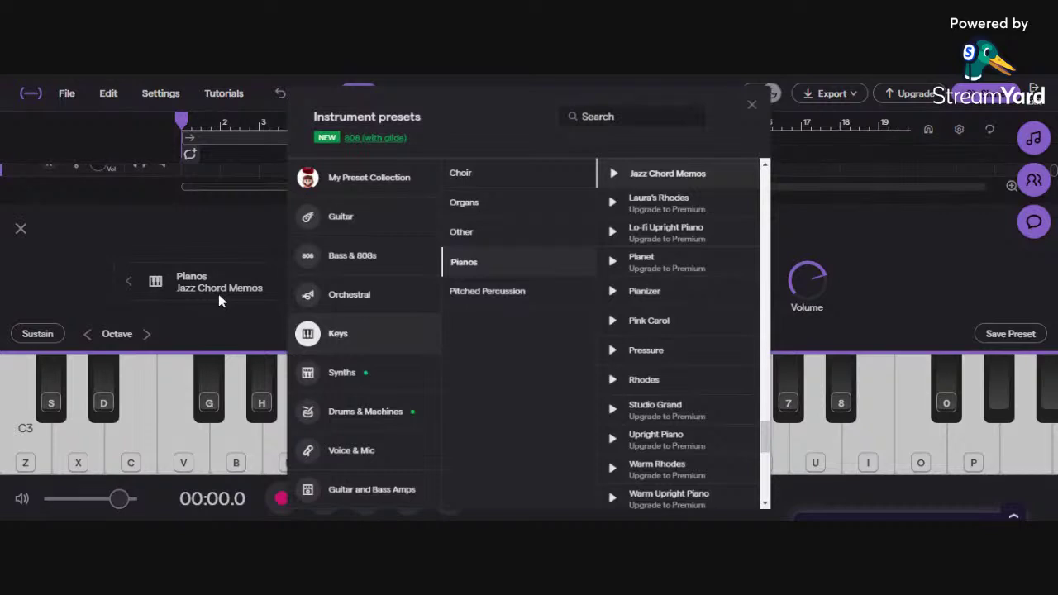
scroll(685, 295, "down", 5)
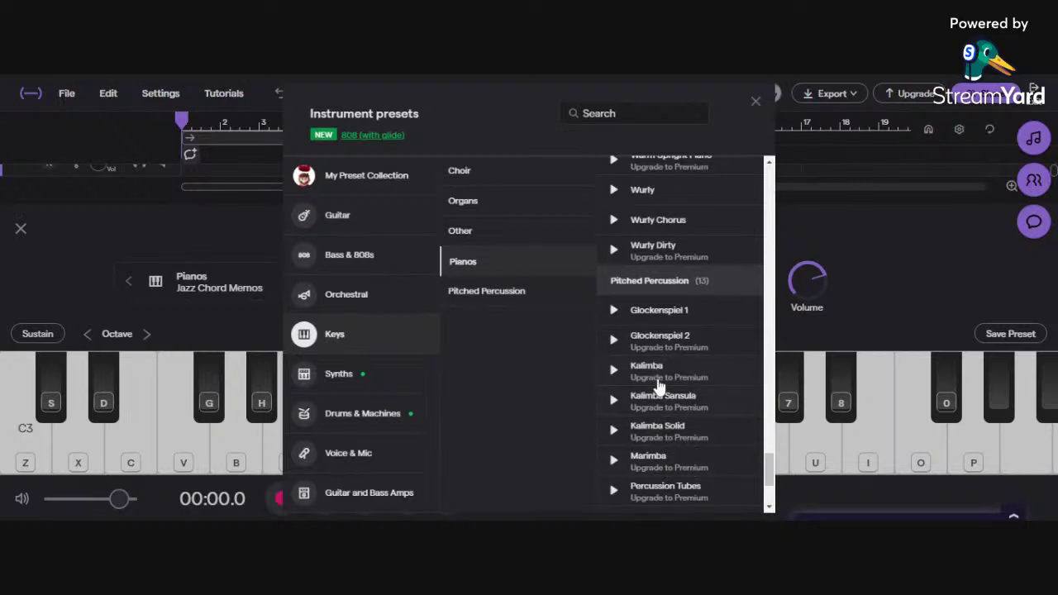
scroll(658, 387, "up", 3)
scroll(659, 387, "up", 10)
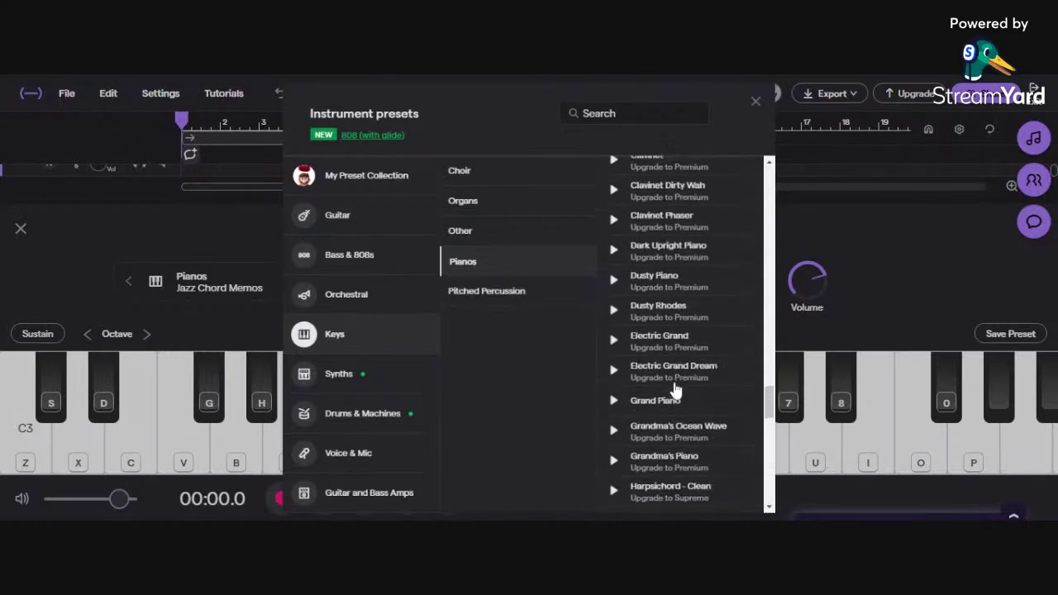
scroll(676, 388, "up", 4)
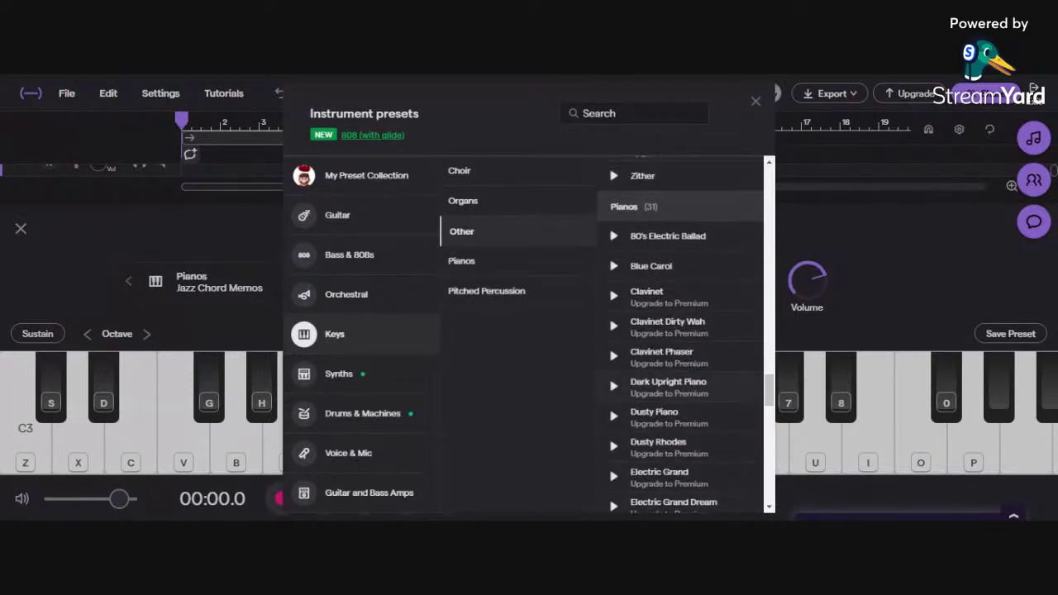
scroll(678, 384, "up", 3)
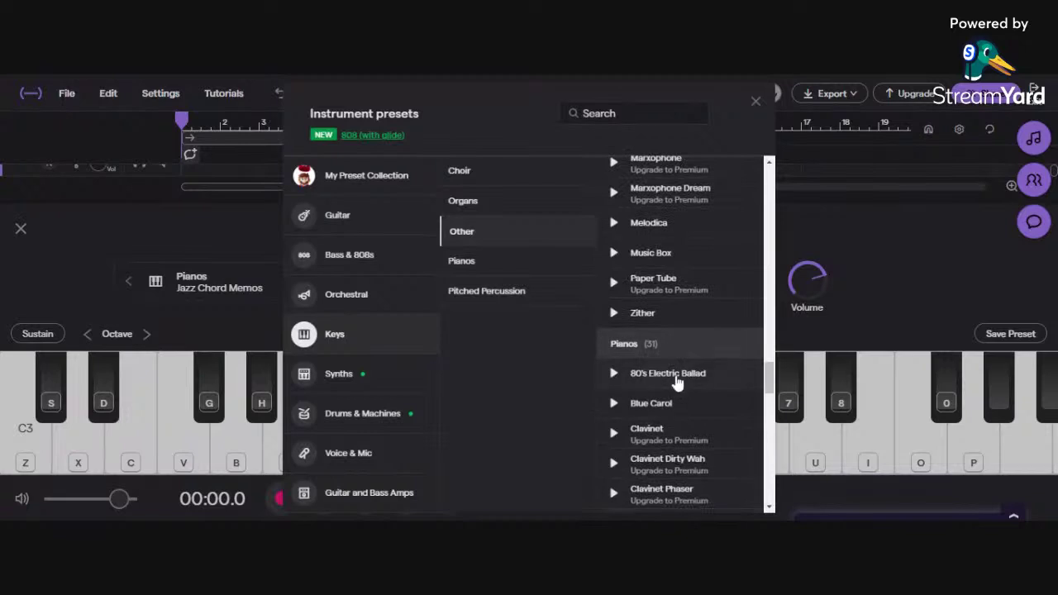
scroll(682, 389, "down", 6)
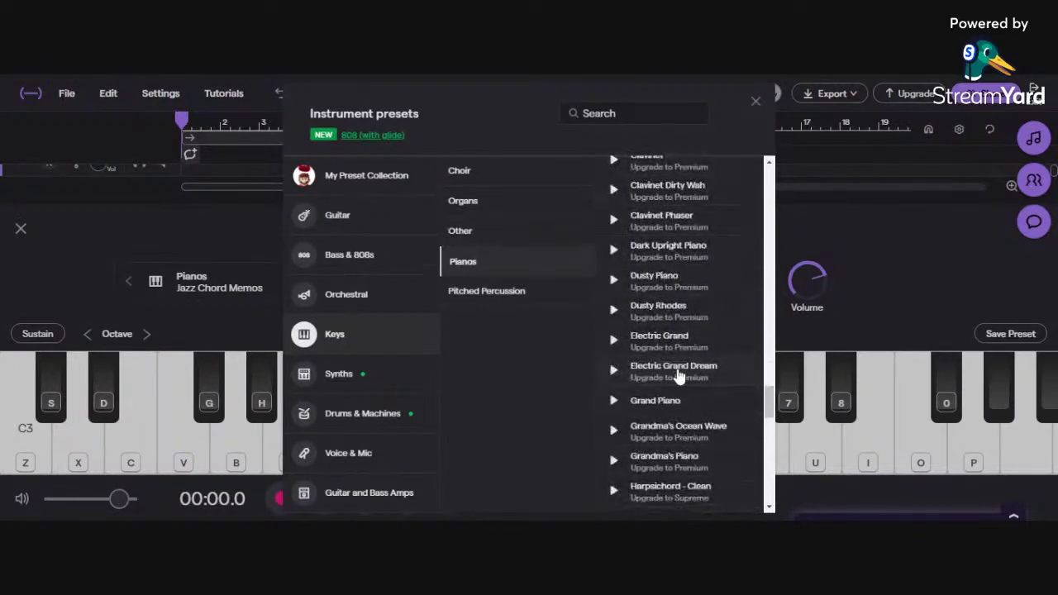
scroll(669, 362, "up", 1)
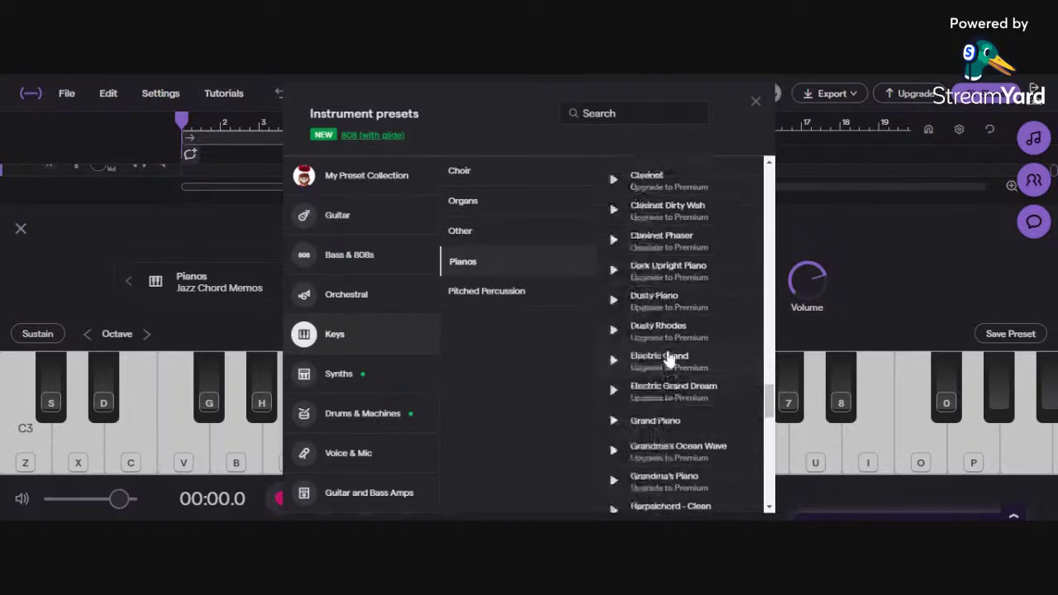
scroll(669, 363, "up", 10)
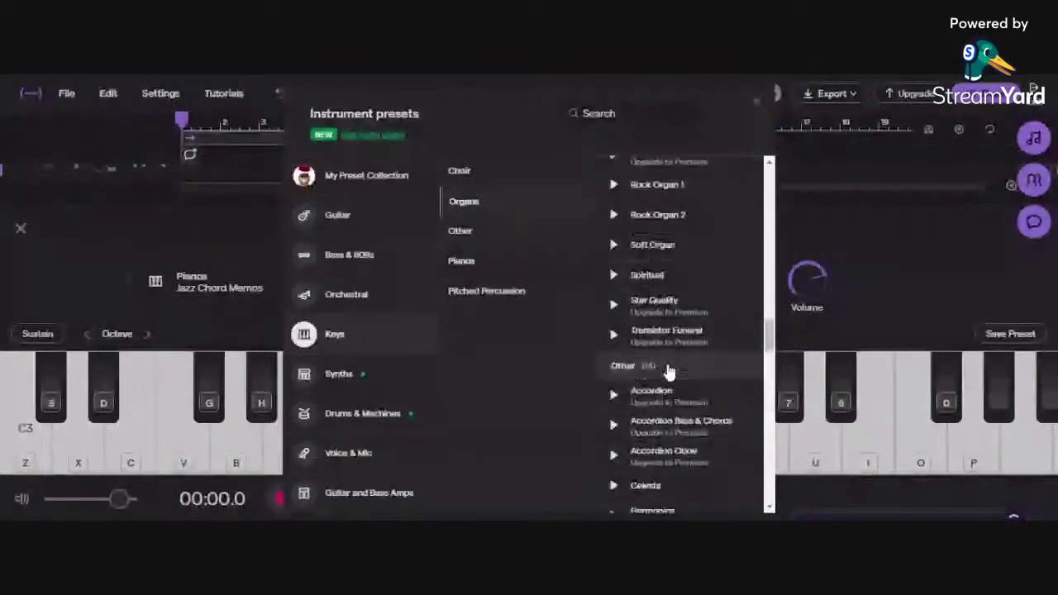
scroll(691, 380, "up", 10)
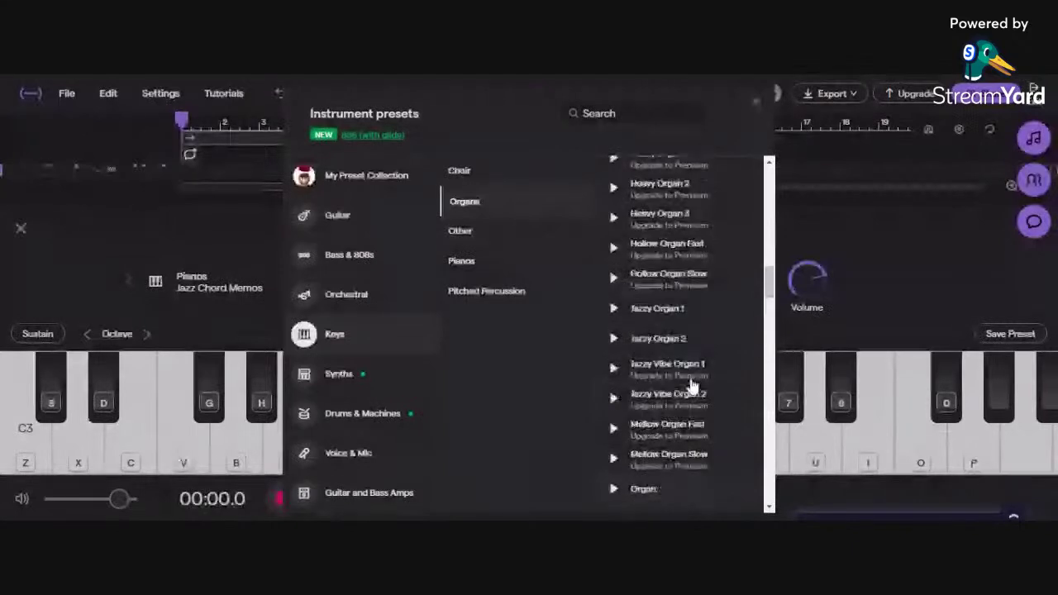
scroll(691, 385, "up", 8)
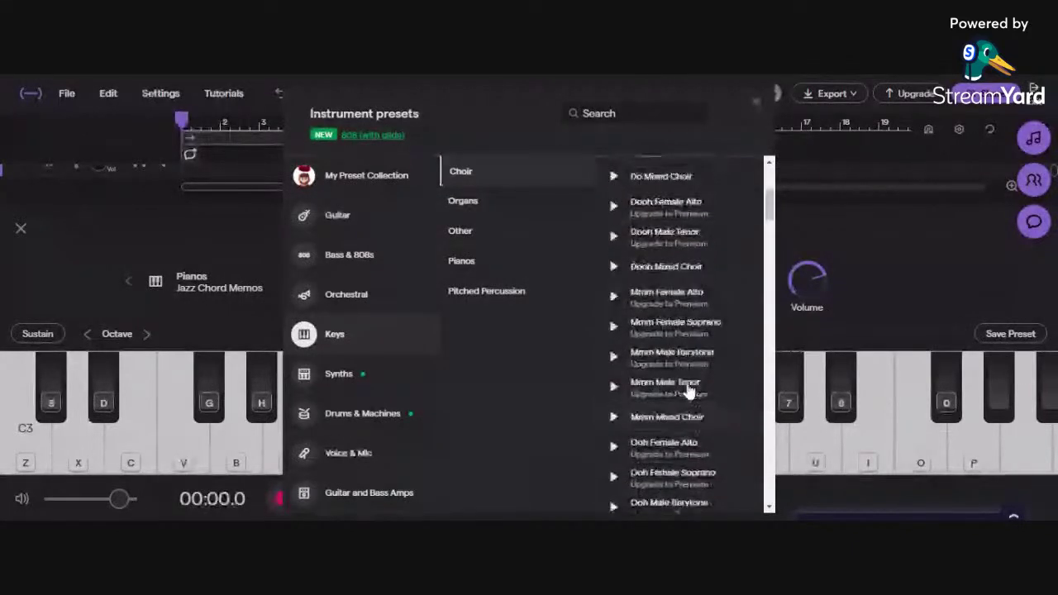
scroll(689, 388, "up", 3)
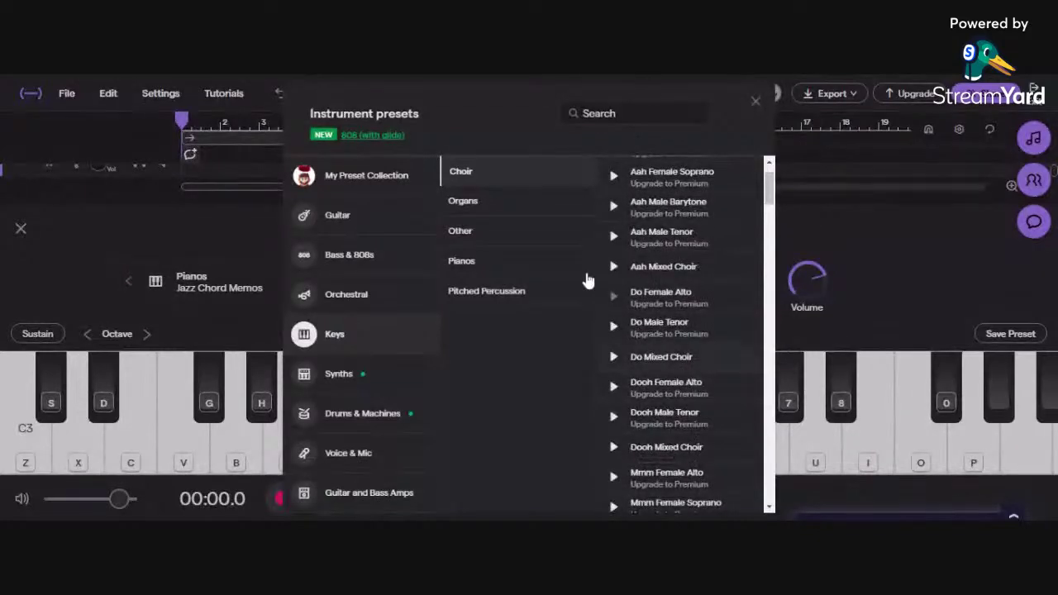
scroll(691, 281, "up", 2)
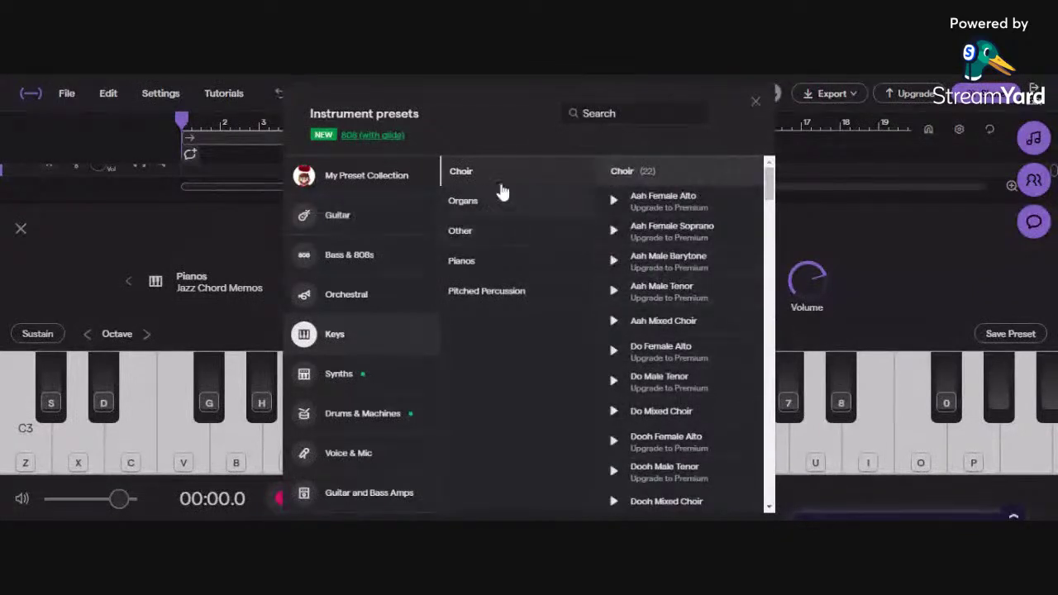
Choose the 80's Electric Ballad preset from the Pianos category and close the preset browser
left_click(472, 265)
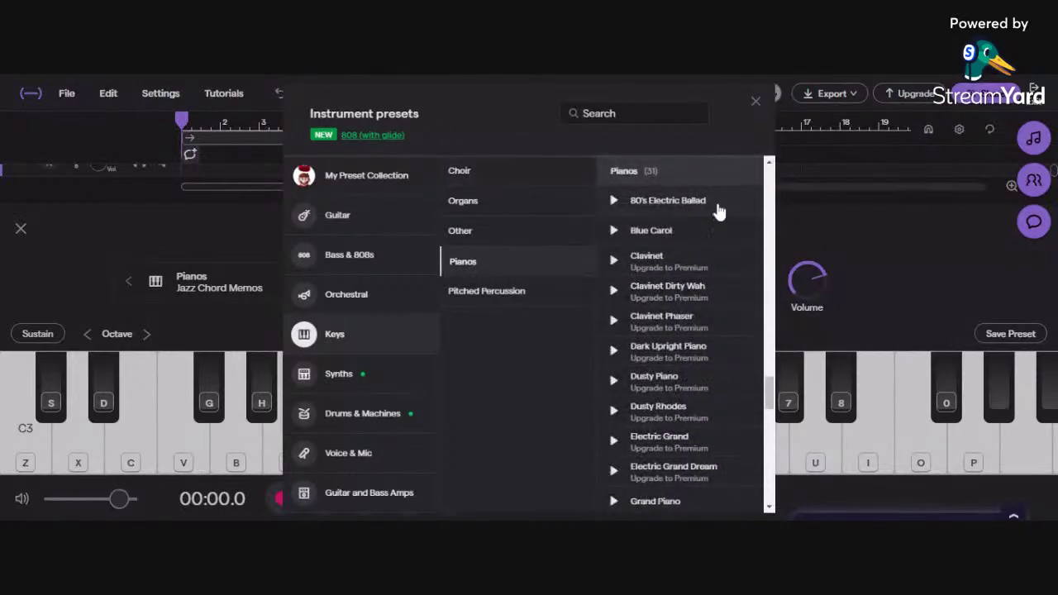
left_click(732, 203)
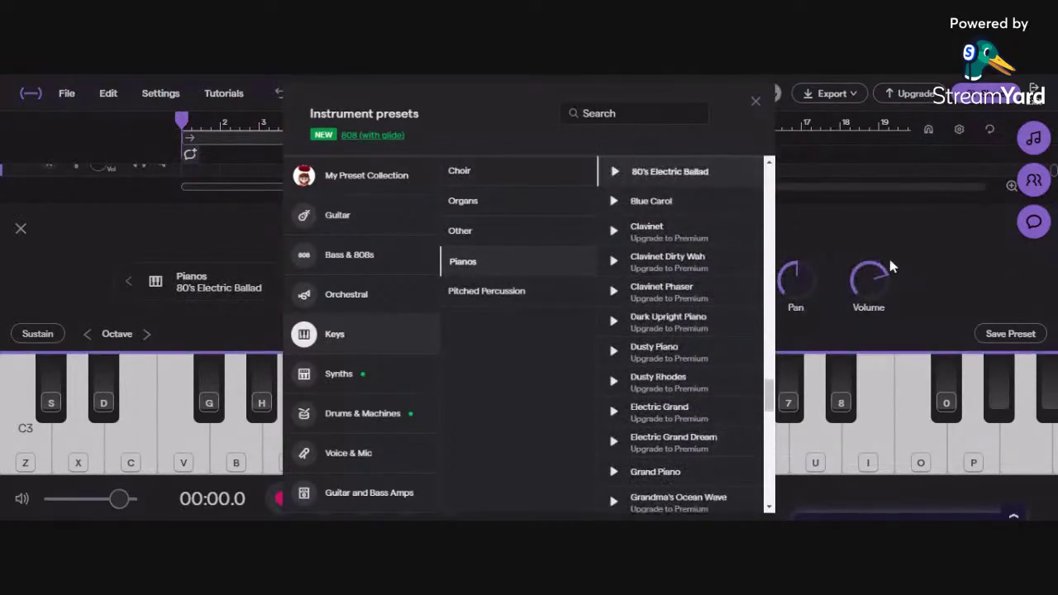
left_click(915, 234)
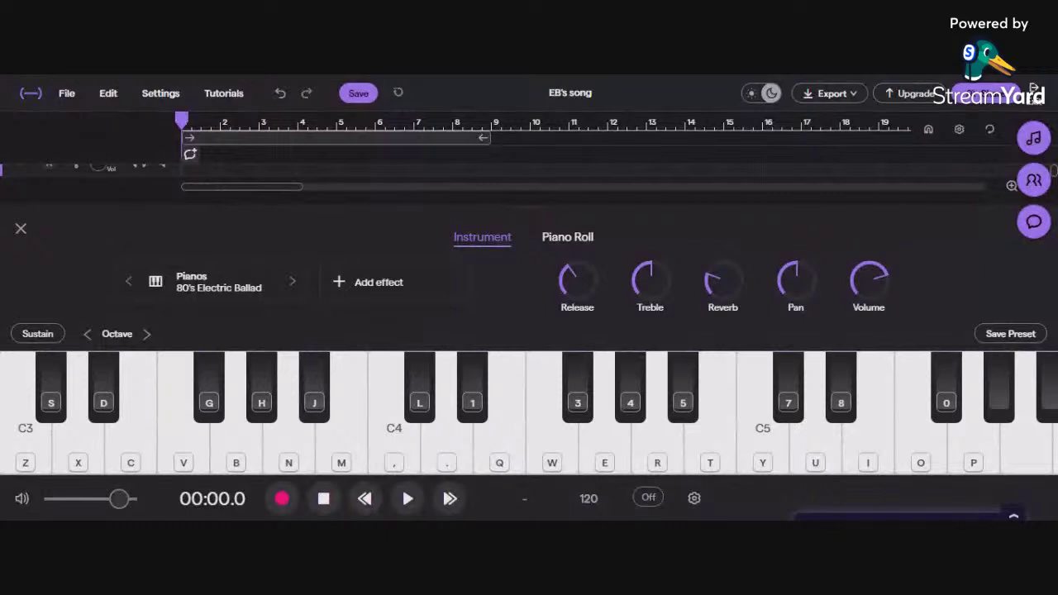
Play a short improvised melody between C3 and C4 to audition the 80's Electric Ballad sound
key("x")
key("b")
key("c")
key("n")
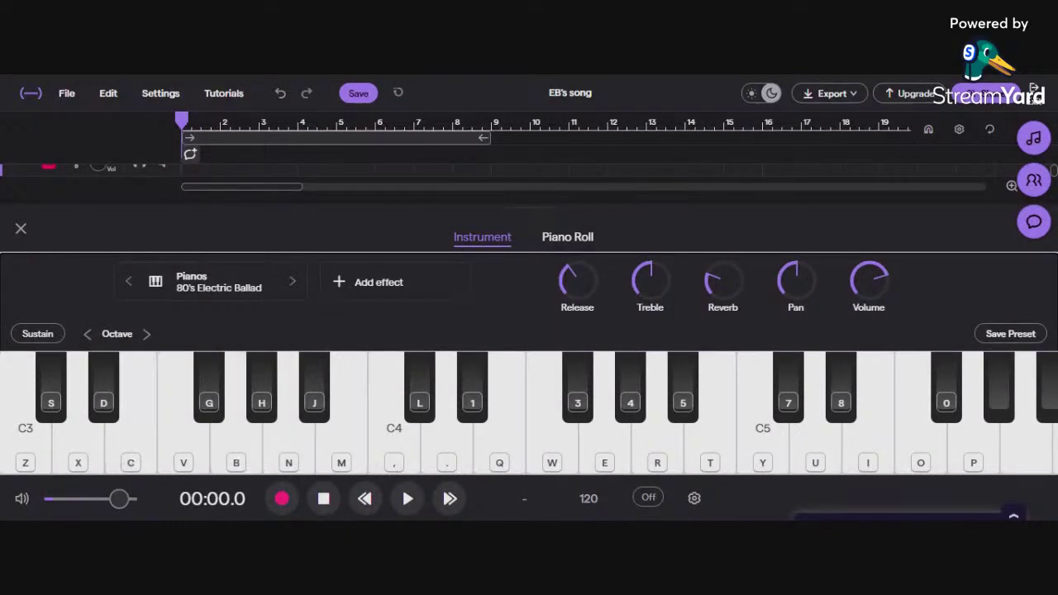
key("z")
key("b")
key("n")
key("b")
key("c")
key("v")
key("v")
key("x")
key("z")
key("comma")
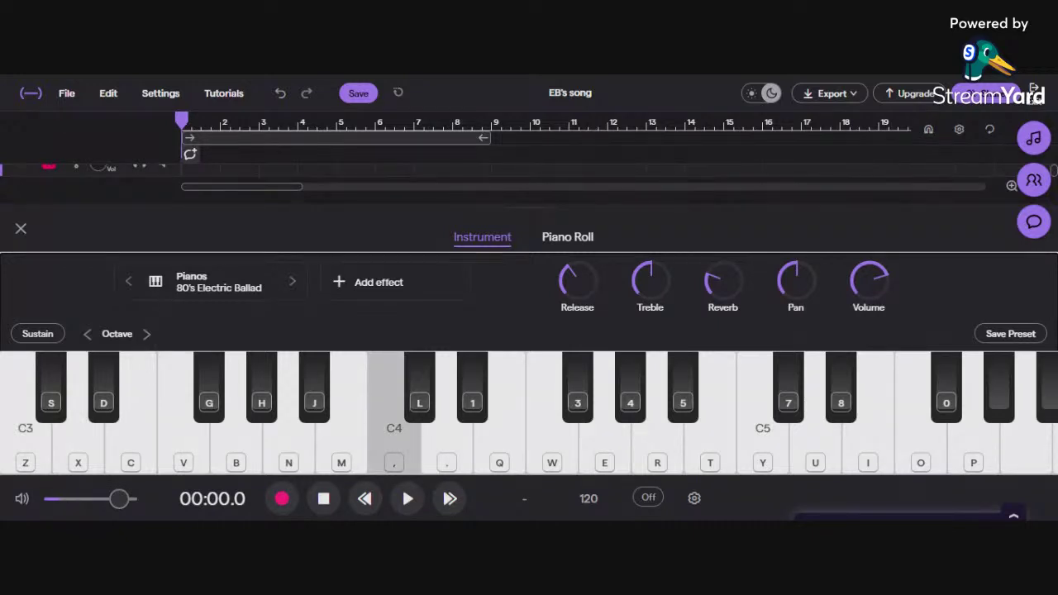
key("z")
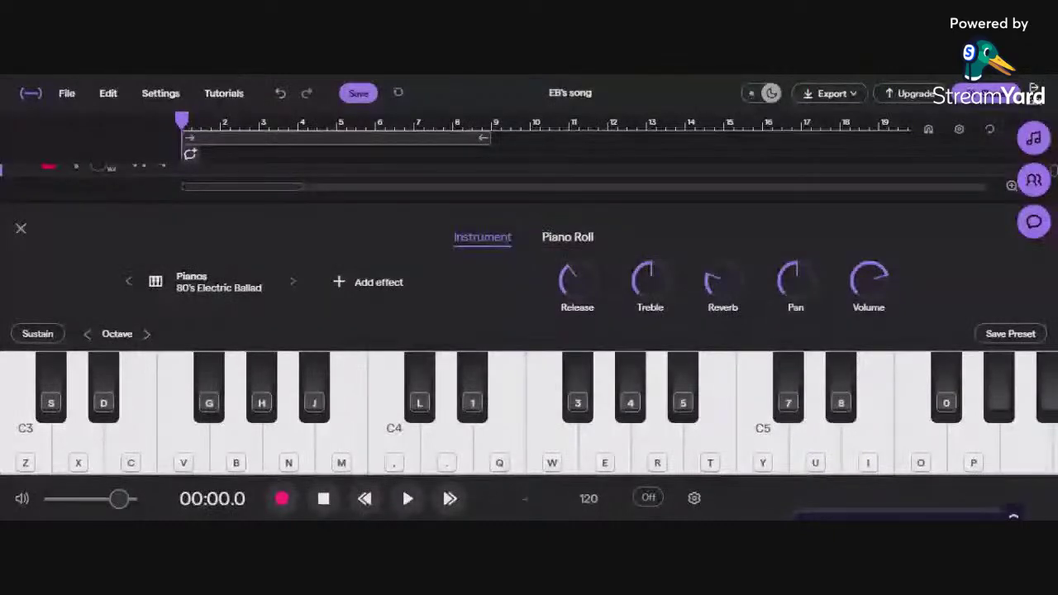
Change the track's piano preset to Blue Carol and close the preset browser
left_click(290, 283)
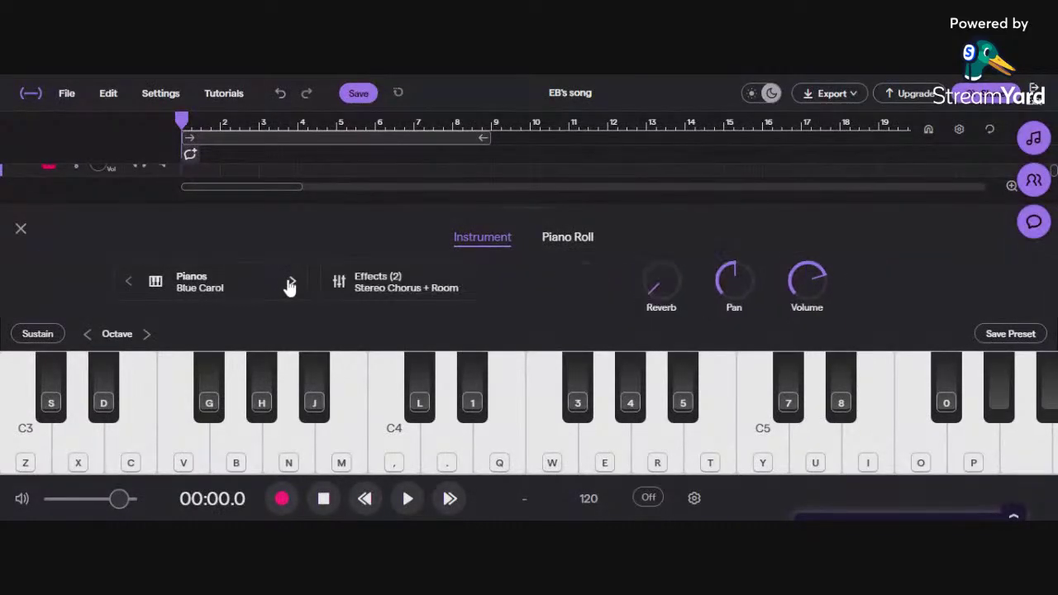
left_click(129, 283)
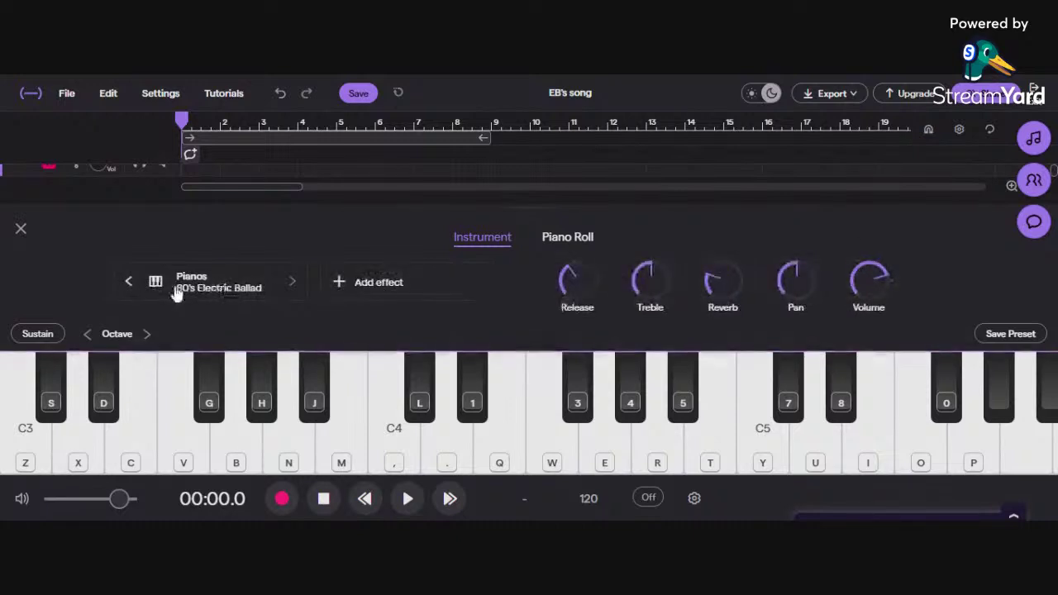
left_click(224, 289)
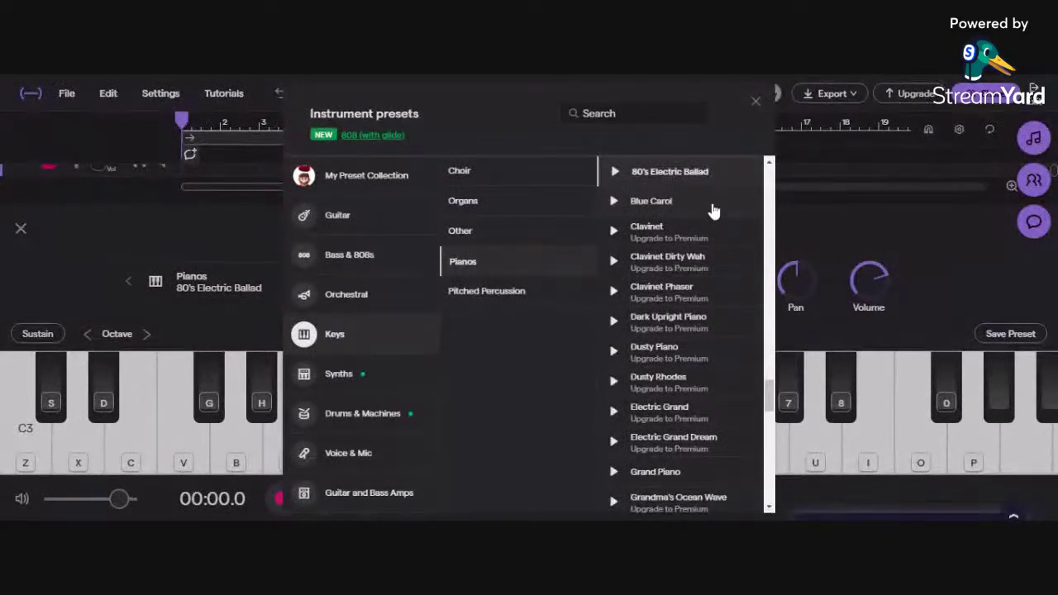
left_click(713, 207)
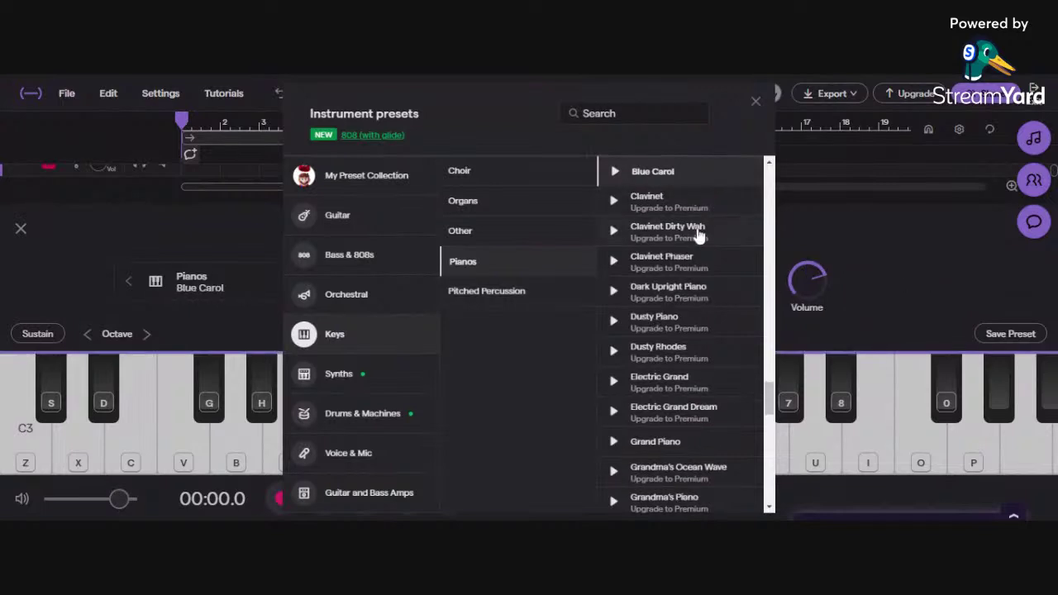
scroll(710, 239, "up", 3)
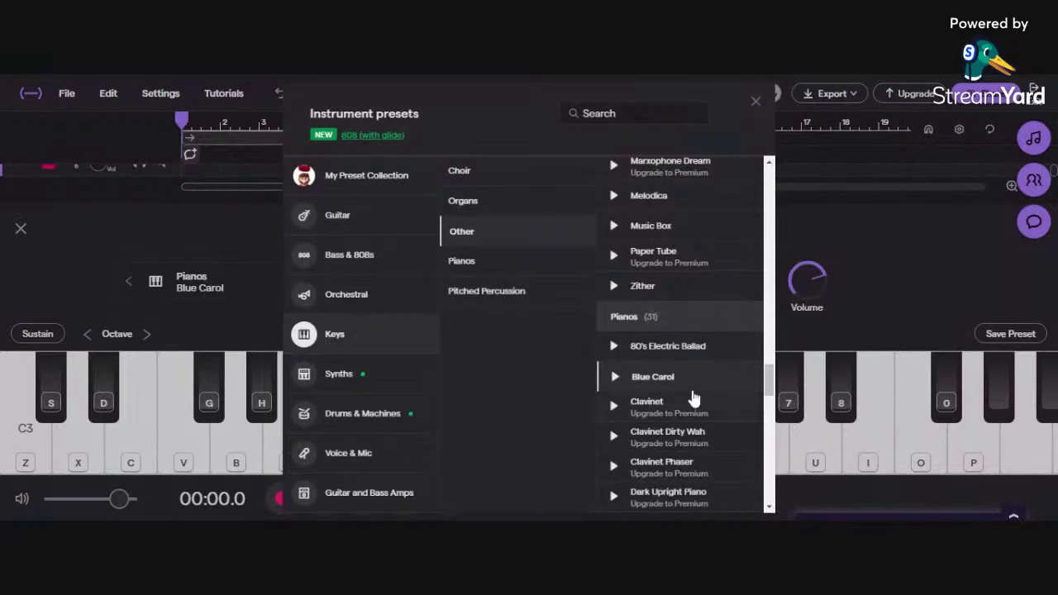
left_click(930, 280)
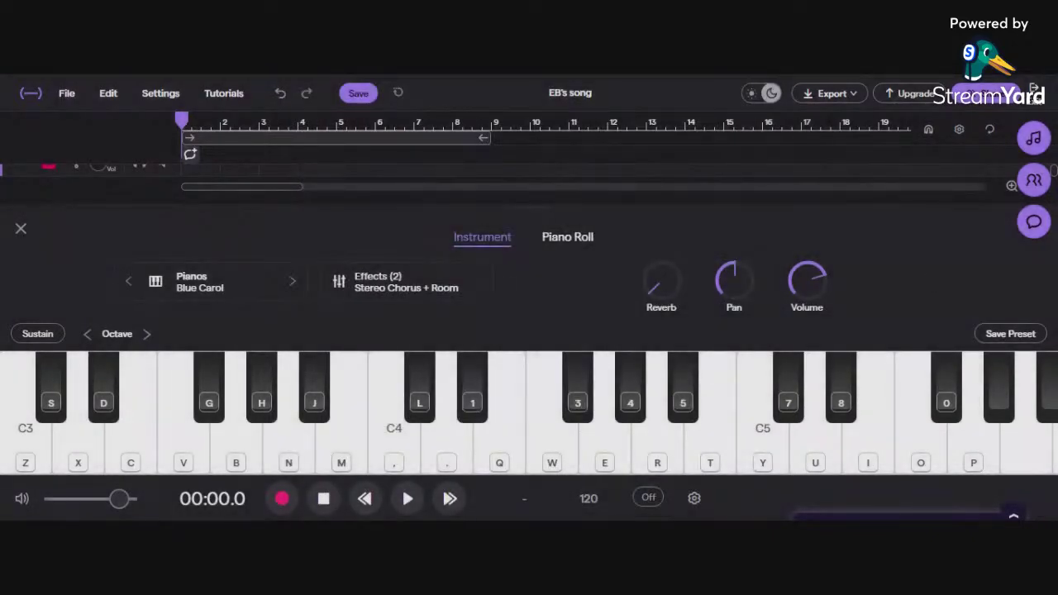
Play a short improvised melody from C3 up to around D4 to audition the Blue Carol sound
key("c")
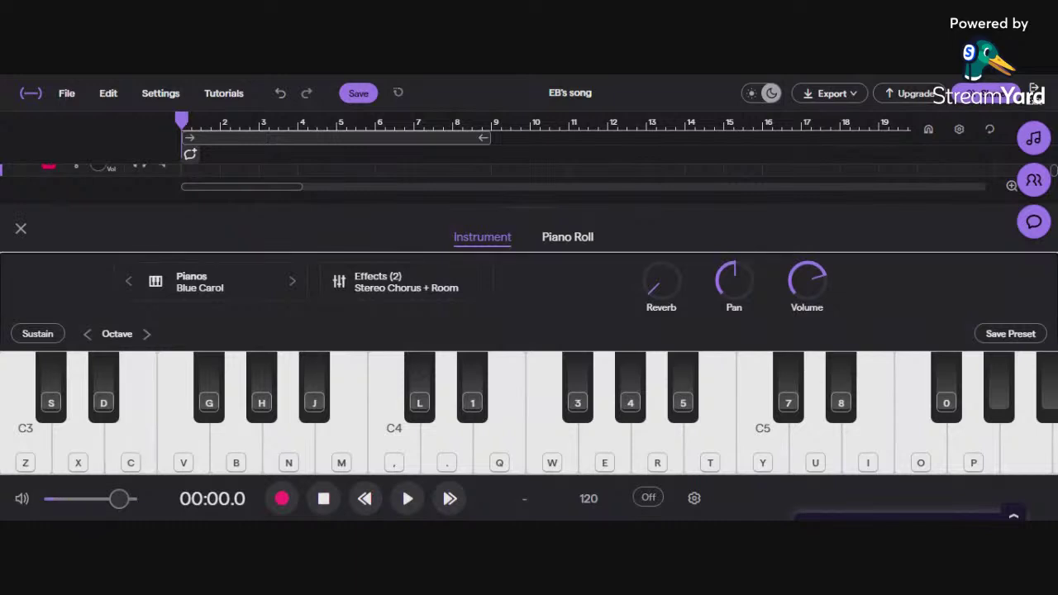
key("b")
key("n")
key("c")
key("z")
key("c")
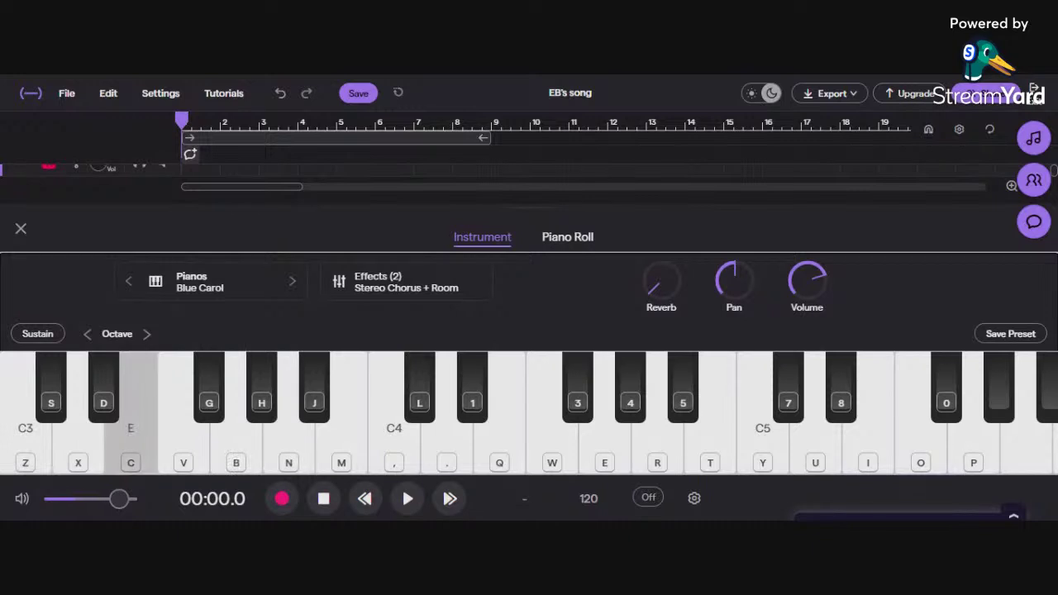
key("period")
key("comma")
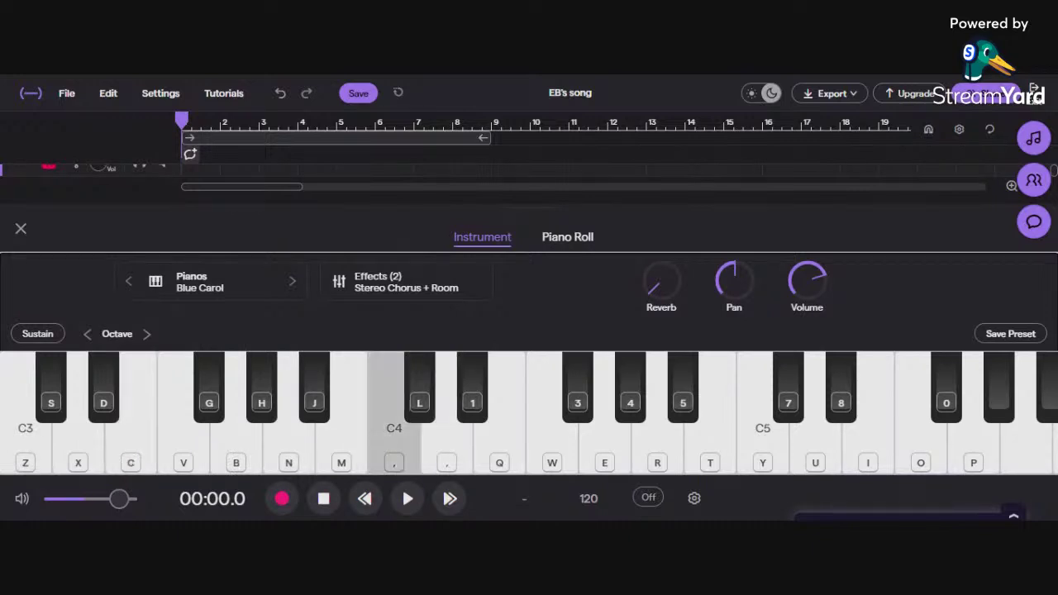
key("z")
key("z")
key("v")
key("z")
key("x")
key("c")
key("v")
key("b")
key("c")
key("z")
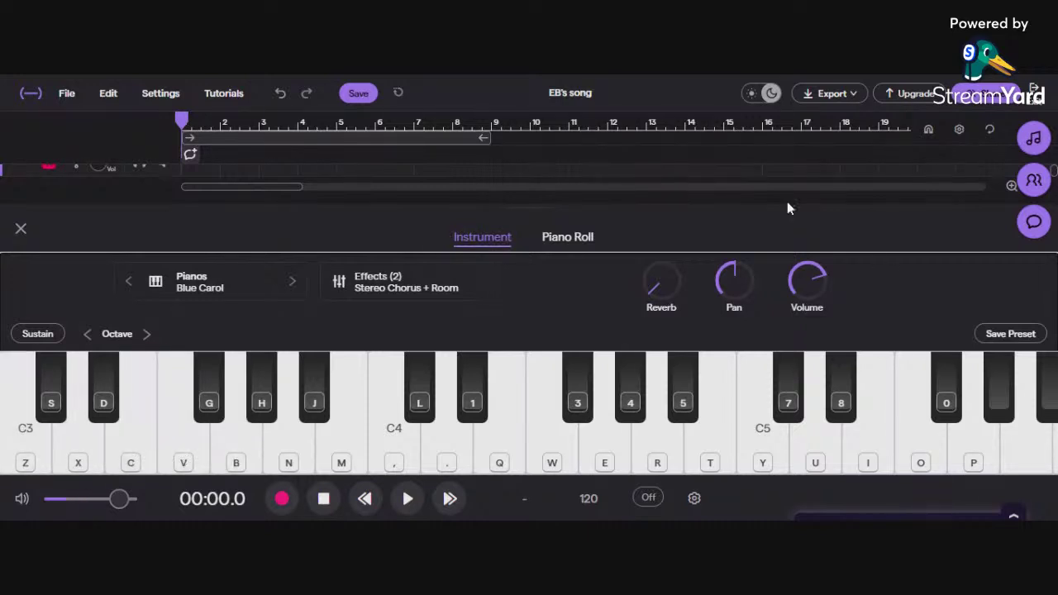
left_click(343, 418)
Advance the piano preset past Grand Piano to Jazz Chord Memos
left_click(291, 282)
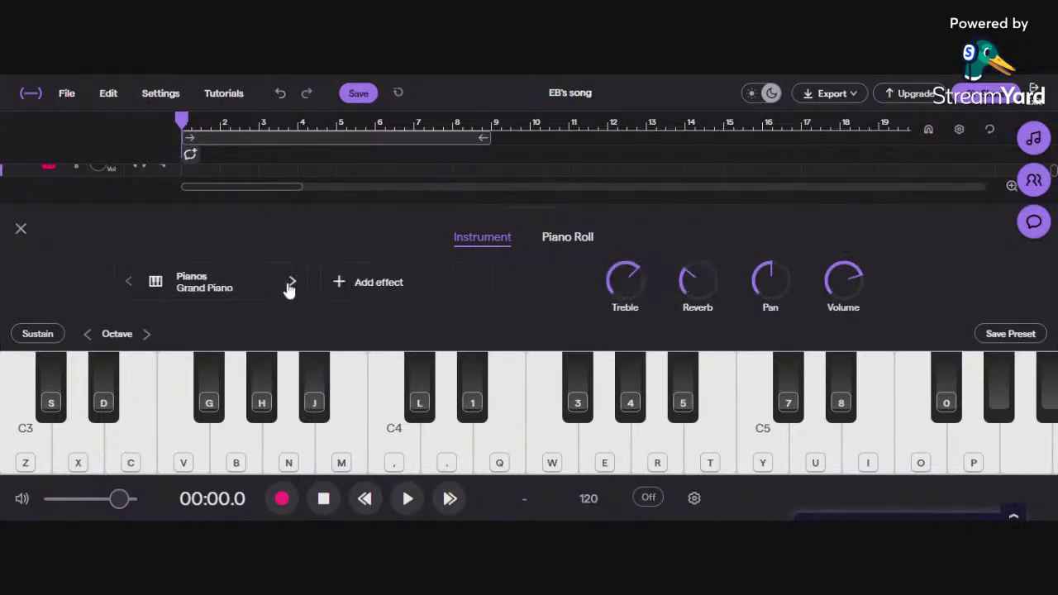
left_click(293, 283)
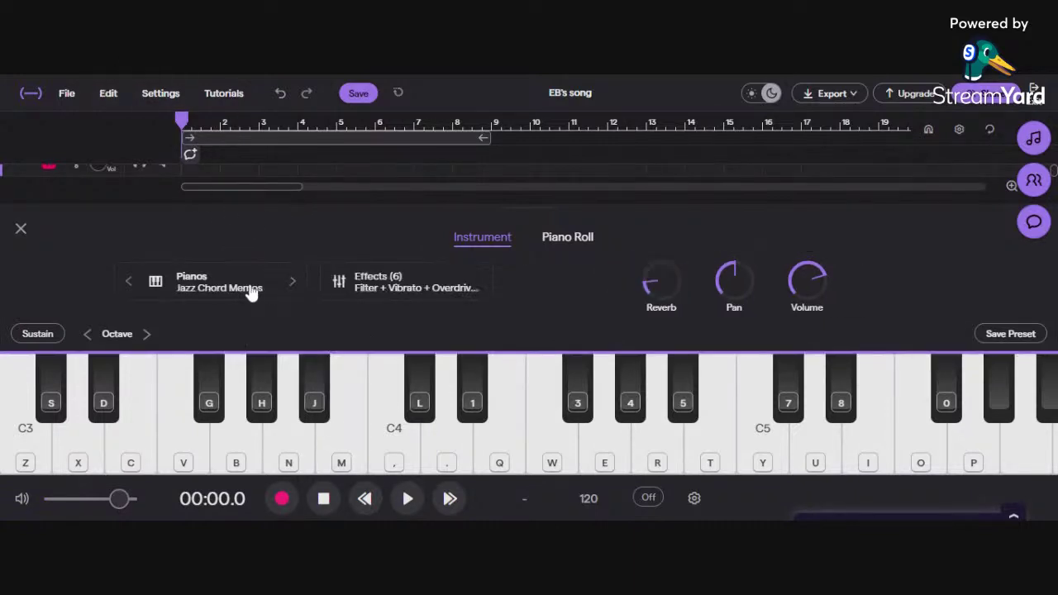
Change the track's piano preset to Grand Piano and close the preset browser
left_click(183, 288)
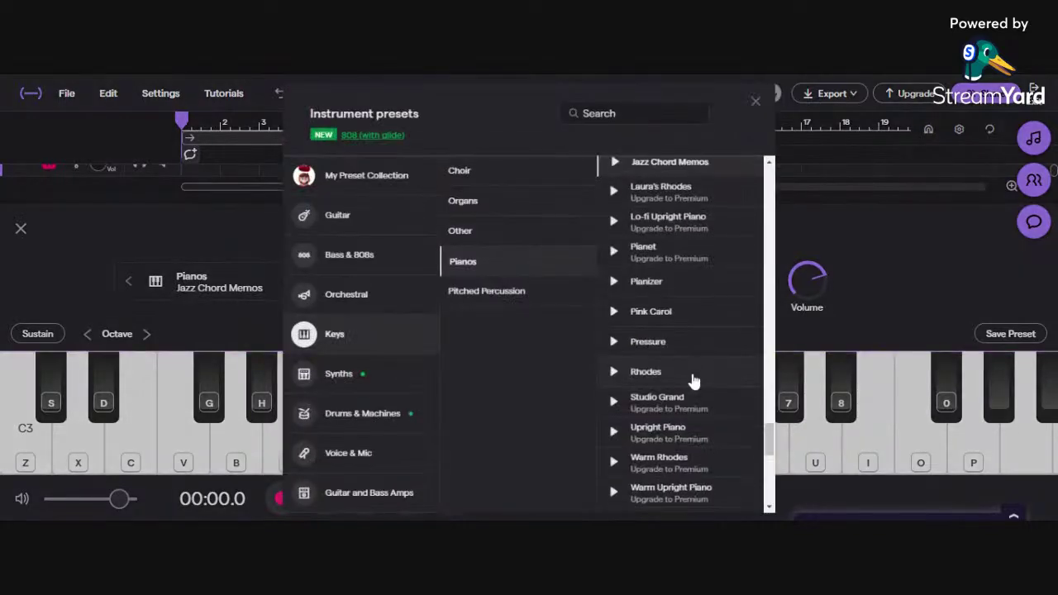
scroll(692, 378, "down", 3)
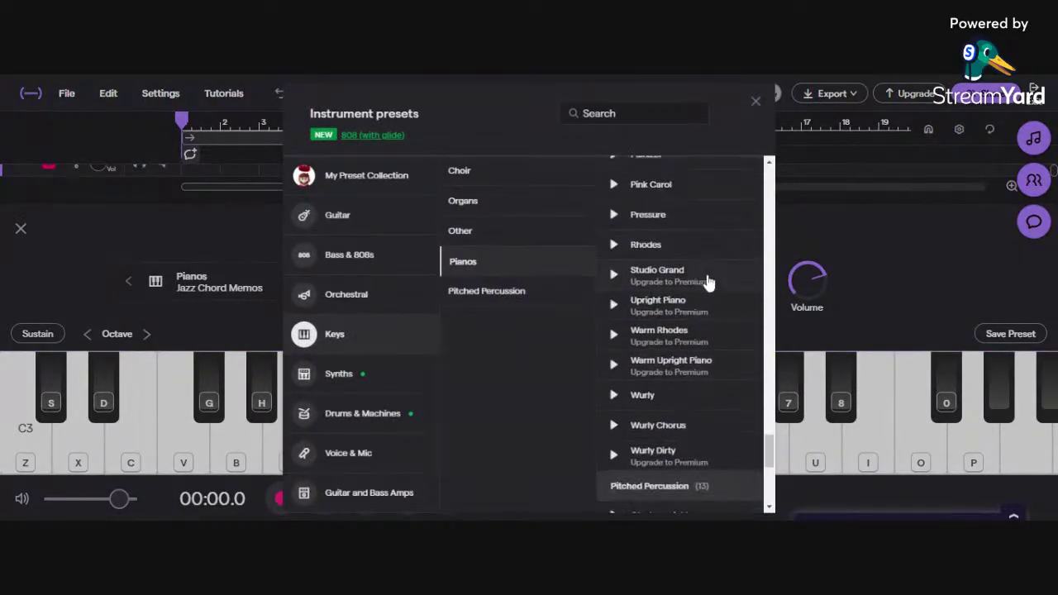
scroll(708, 277, "up", 3)
scroll(730, 349, "down", 2)
scroll(728, 401, "down", 1)
scroll(727, 401, "up", 1)
scroll(719, 290, "up", 1)
scroll(719, 291, "up", 4)
scroll(719, 291, "up", 2)
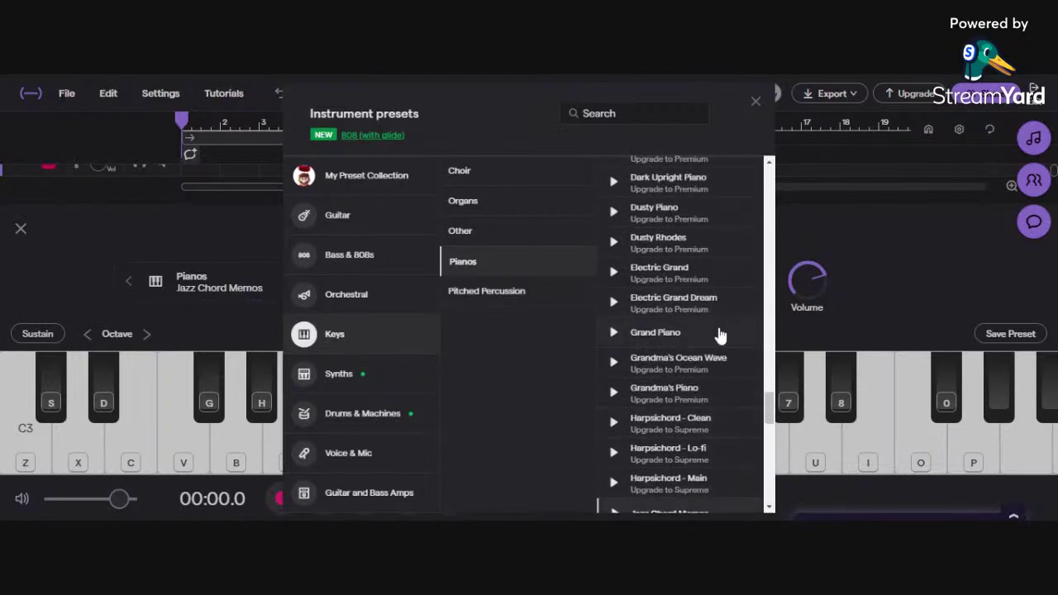
left_click(719, 334)
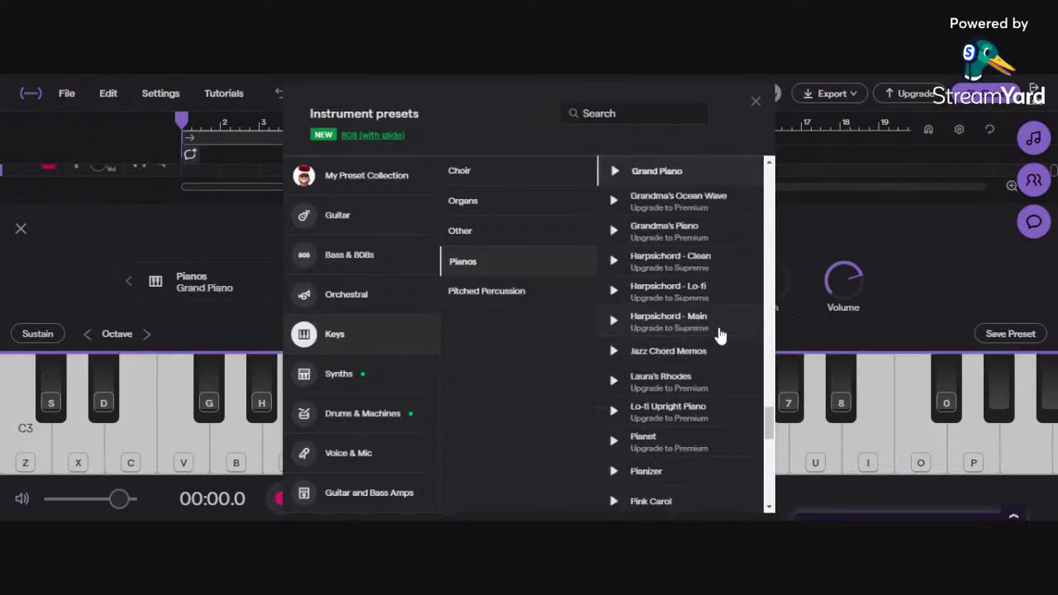
left_click(950, 288)
Play a short improvised melody between C3 and C4 to audition the Grand Piano sound
key("b")
key("c")
key("m")
key("z")
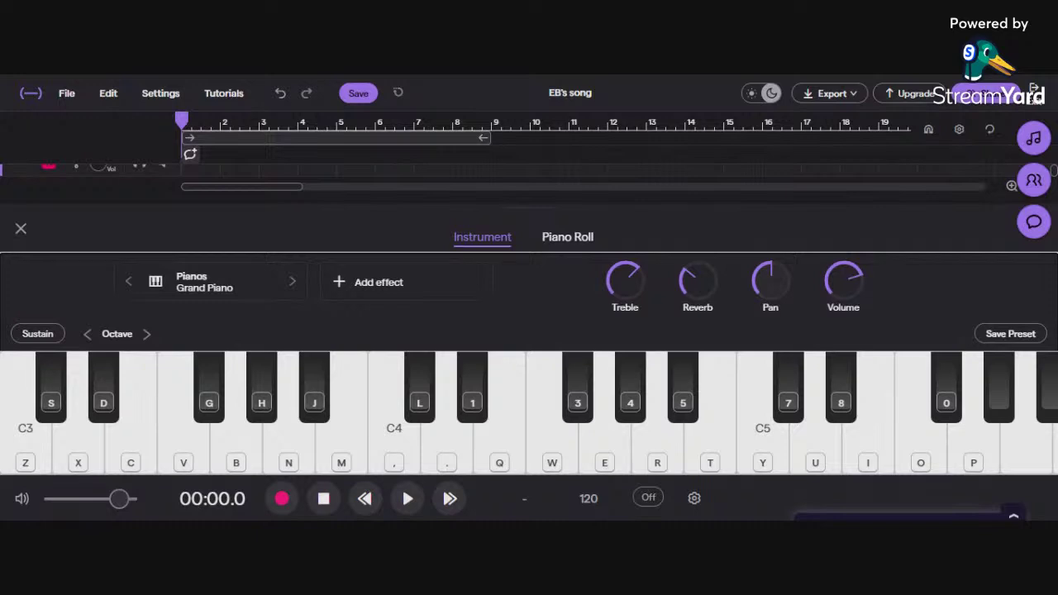
key("comma")
key("m")
key("n")
key("b")
key("g")
key("d")
key("z")
key("c")
key("v")
key("b")
key("v")
key("c")
key("x")
key("z")
key("z")
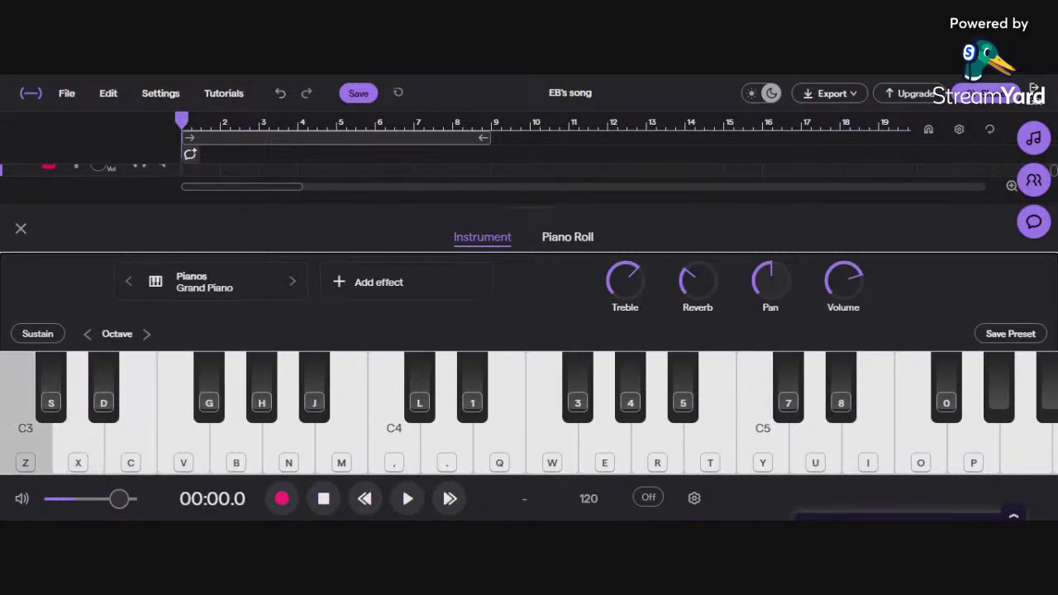
key("s")
key("z")
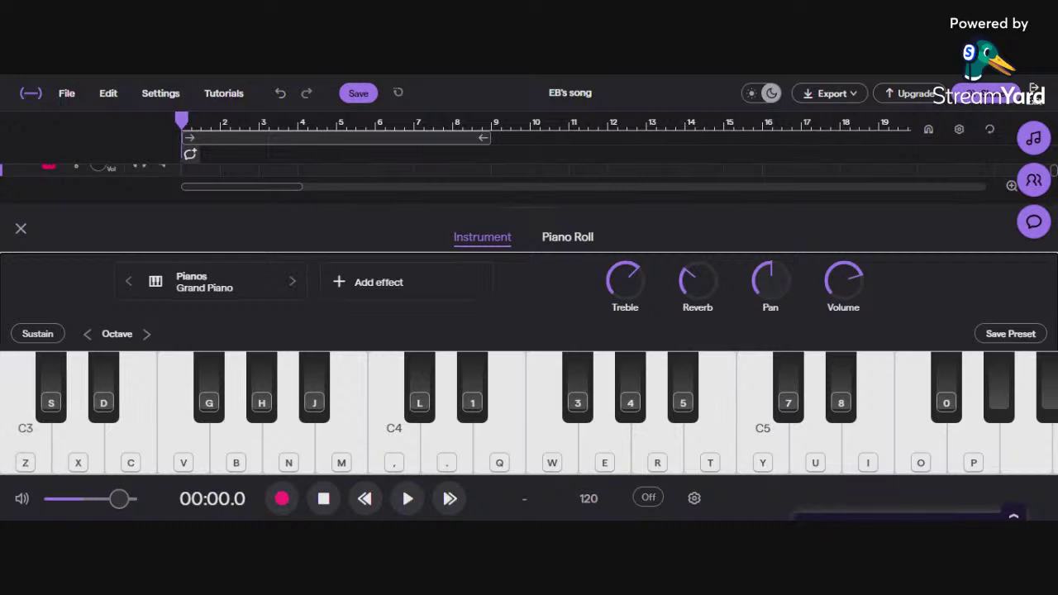
key("s")
key("z")
key("z")
key("x")
key("v")
key("b")
key("x")
key("m")
key("z")
key("comma")
Change the track's instrument to the organ preset 8888 Organ Fast and close the preset browser
left_click(290, 286)
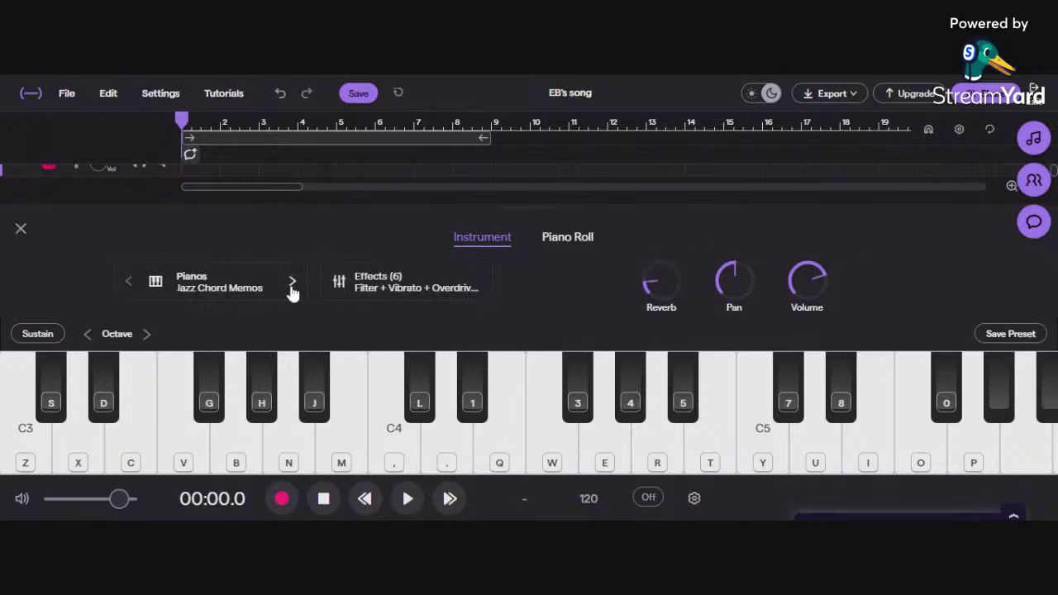
left_click(292, 283)
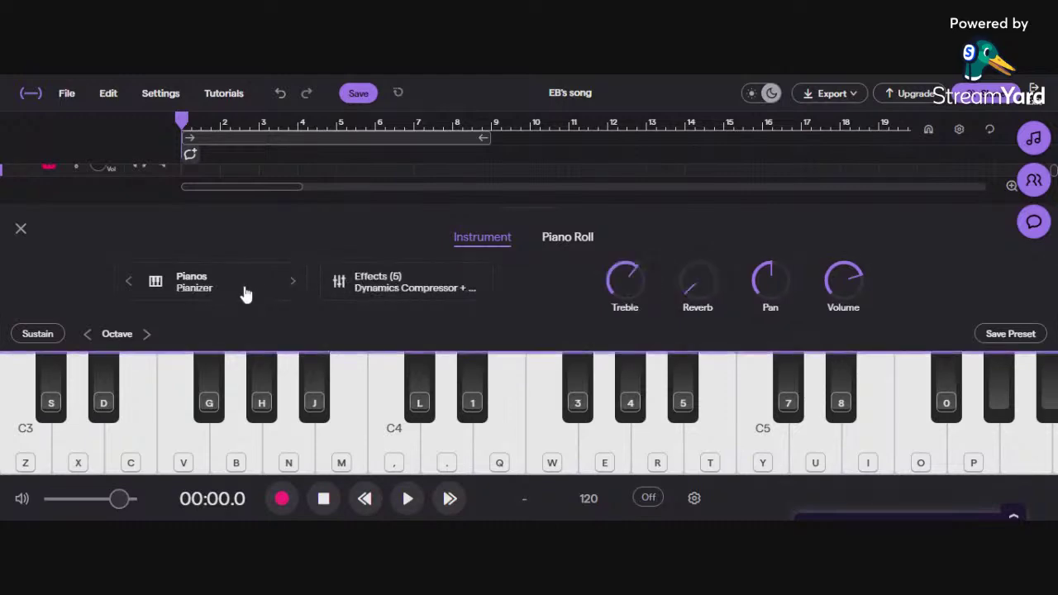
left_click(213, 279)
left_click(213, 279)
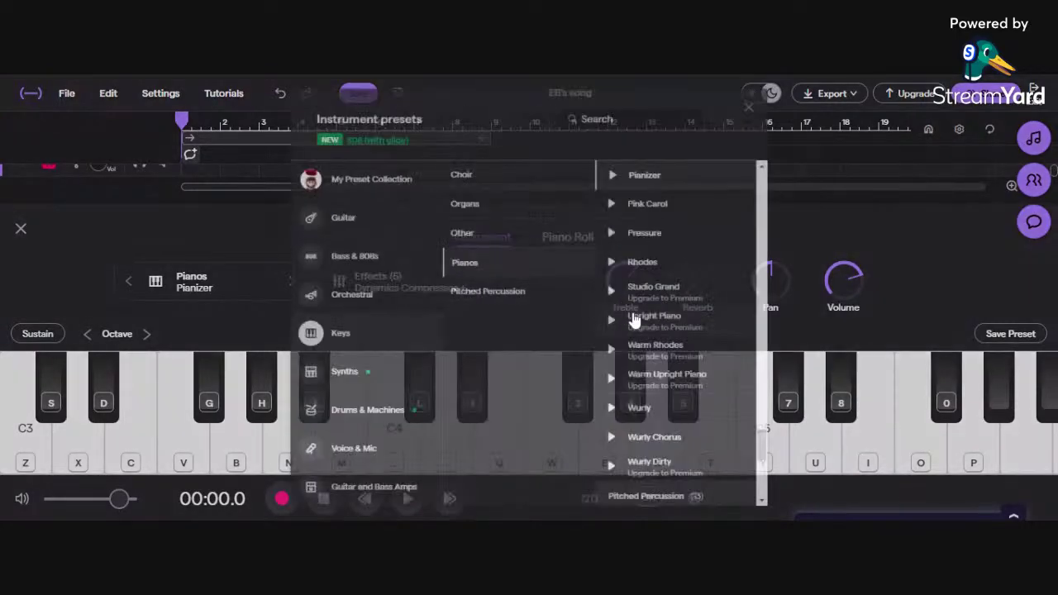
left_click(543, 212)
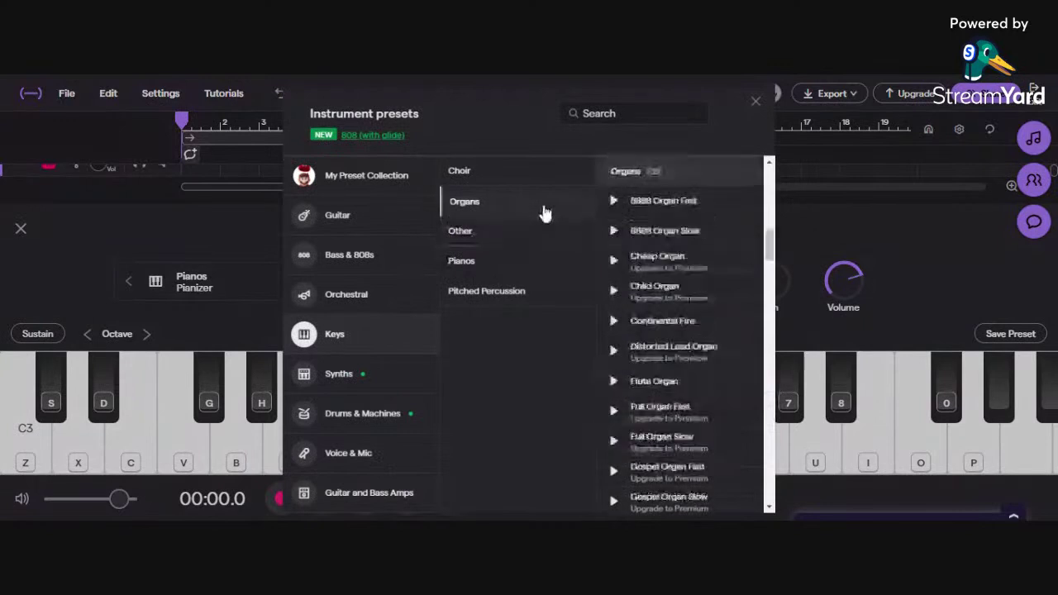
left_click(732, 211)
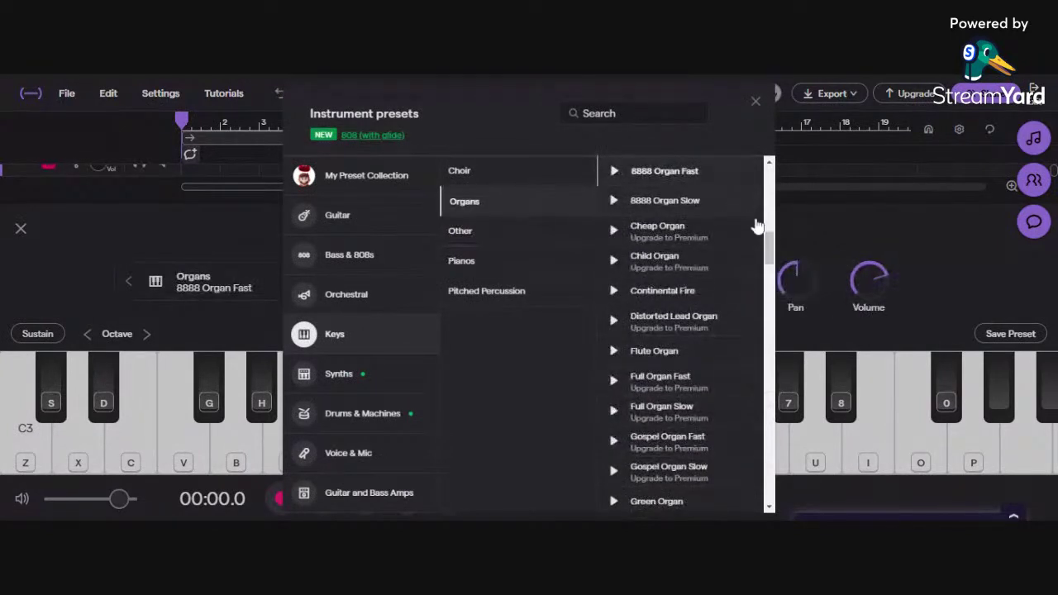
left_click(831, 230)
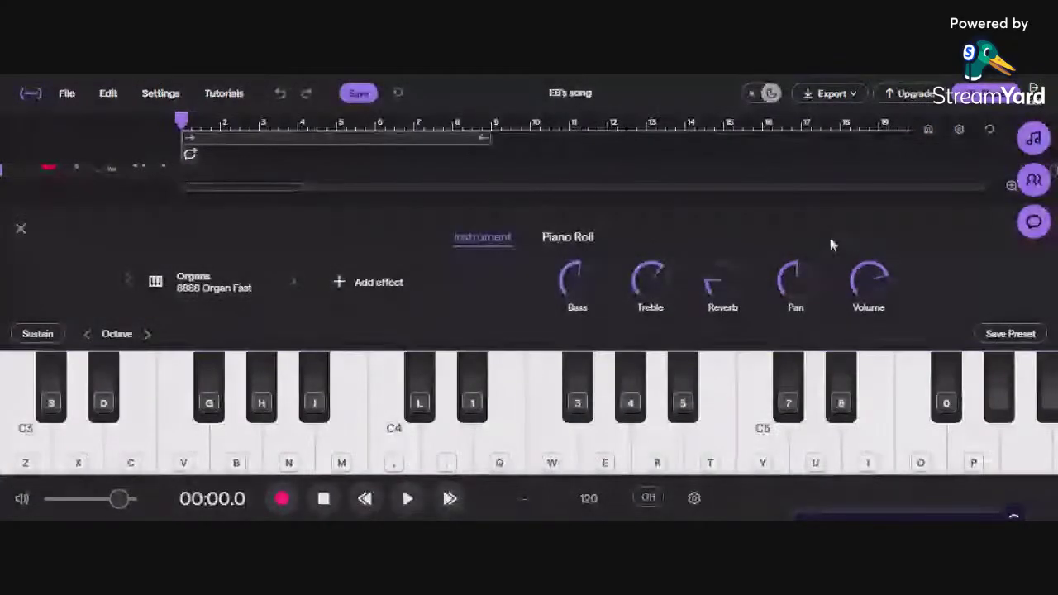
Play a short improvised melody between C3 and D4 to audition the 8888 Organ Fast sound
key("b")
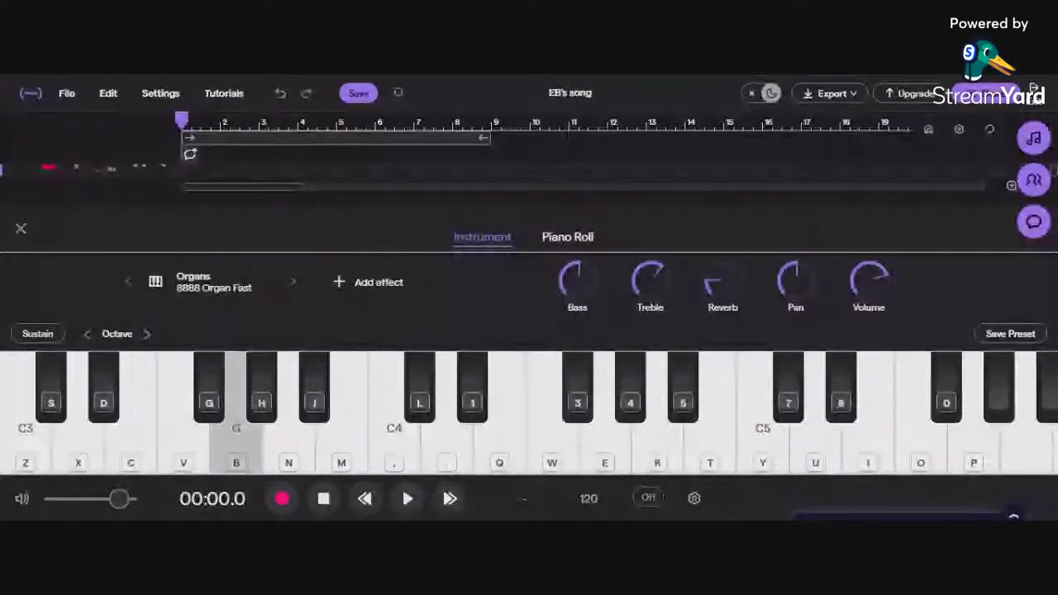
key("v")
key("b")
key("v")
key("comma")
key("m")
key("z")
key("x")
key("n")
key("c")
key("b")
key("period")
key("comma")
key("m")
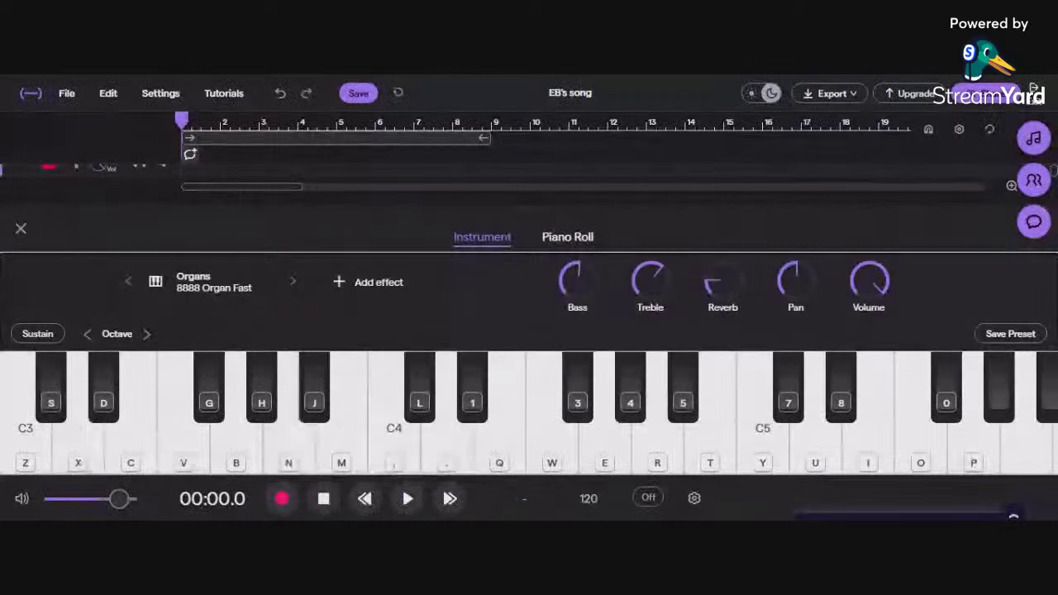
key("comma")
key("period")
key("comma")
key("m")
key("v")
key("b")
key("x")
key("v")
key("comma")
key("z")
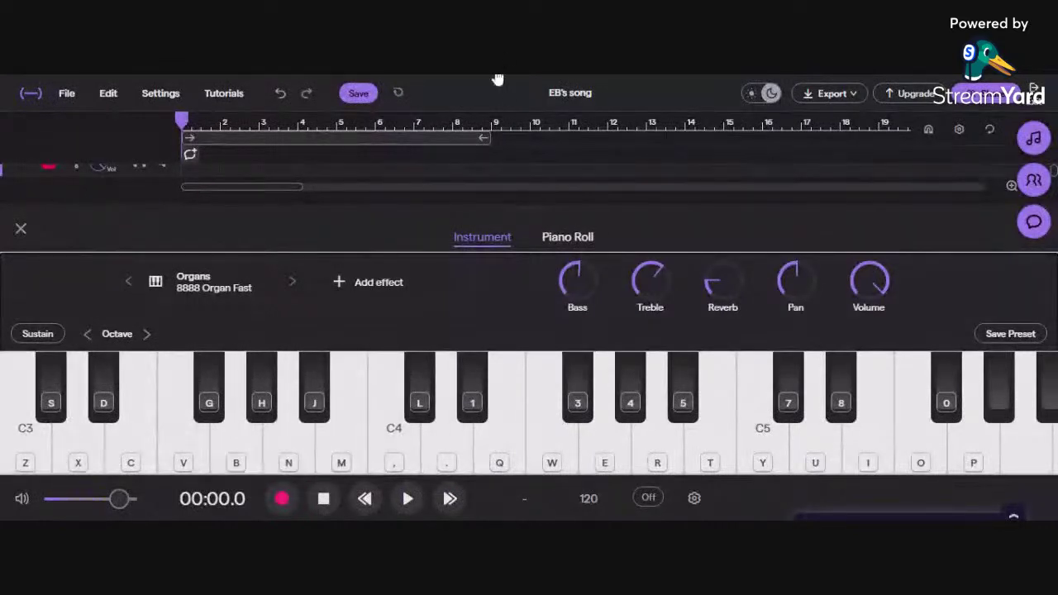
Advance the preset to 8888 Organ Slow and audition it with an improvised melody between C3 and C4
left_click(292, 282)
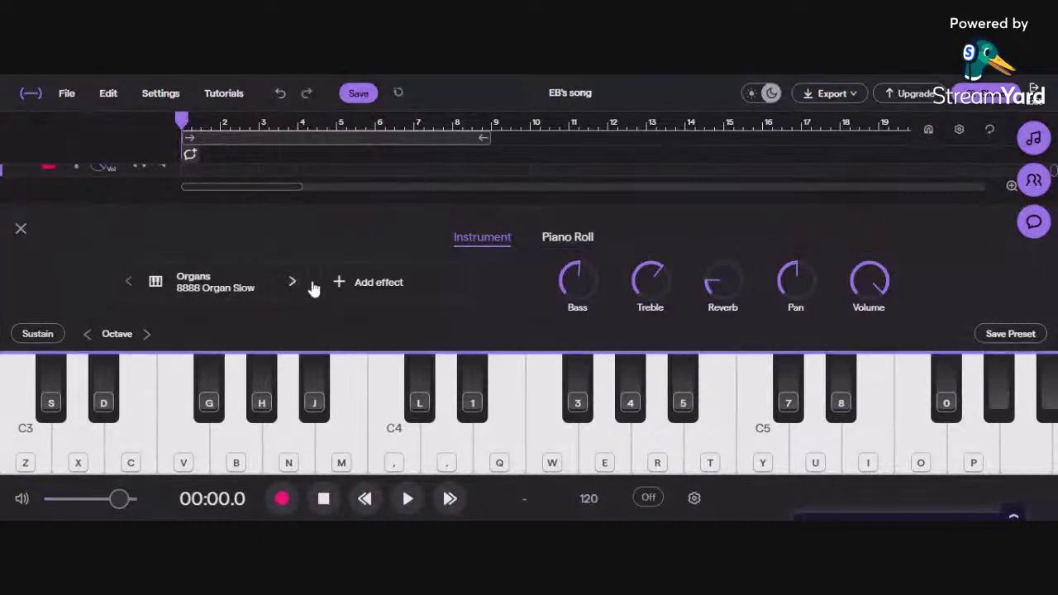
key("comma")
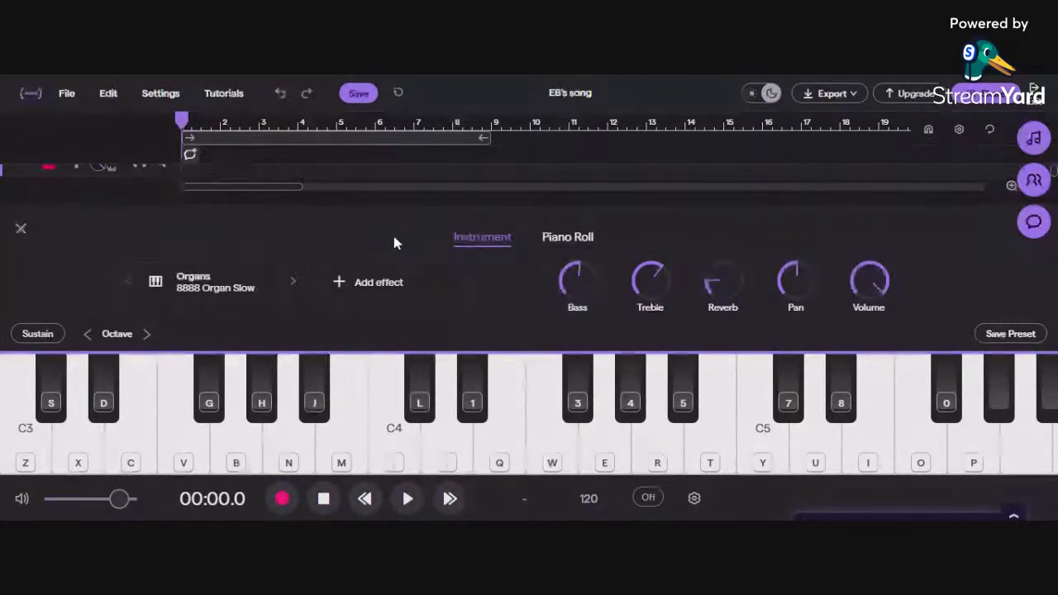
key("b")
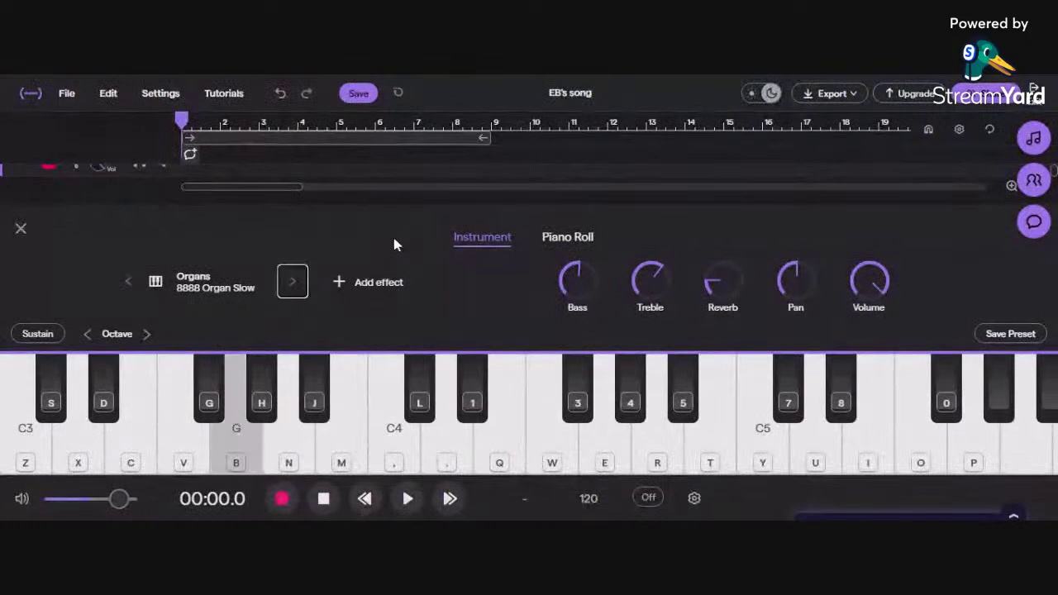
key("n")
key("c")
key("b")
key("v")
key("z")
key("comma")
key("m")
key("n")
key("m")
key("comma")
key("v")
key("n")
key("b")
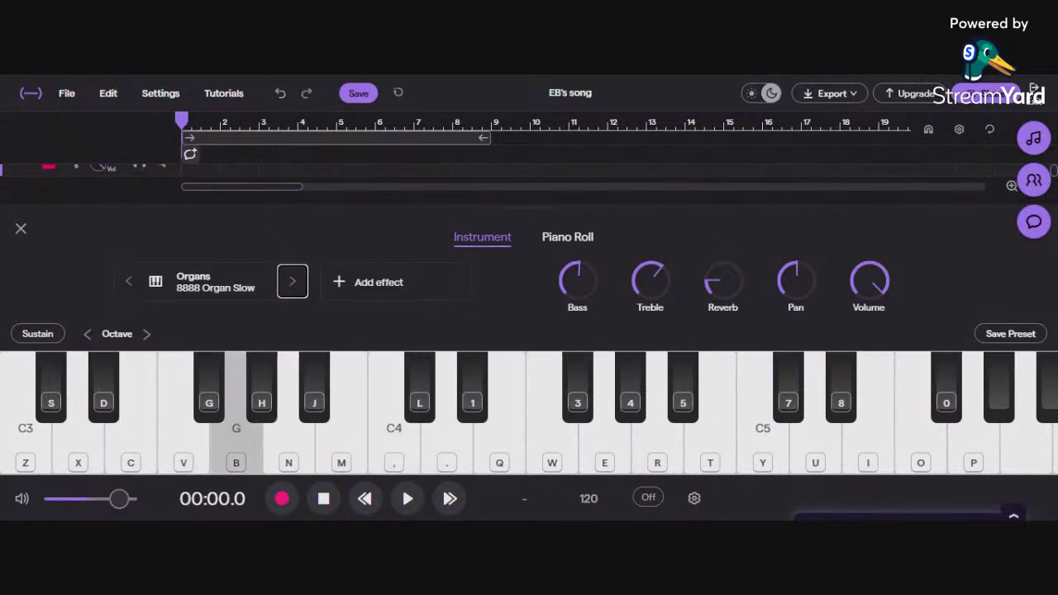
key("v")
key("x")
key("z")
key("b")
key("n")
key("m")
key("comma")
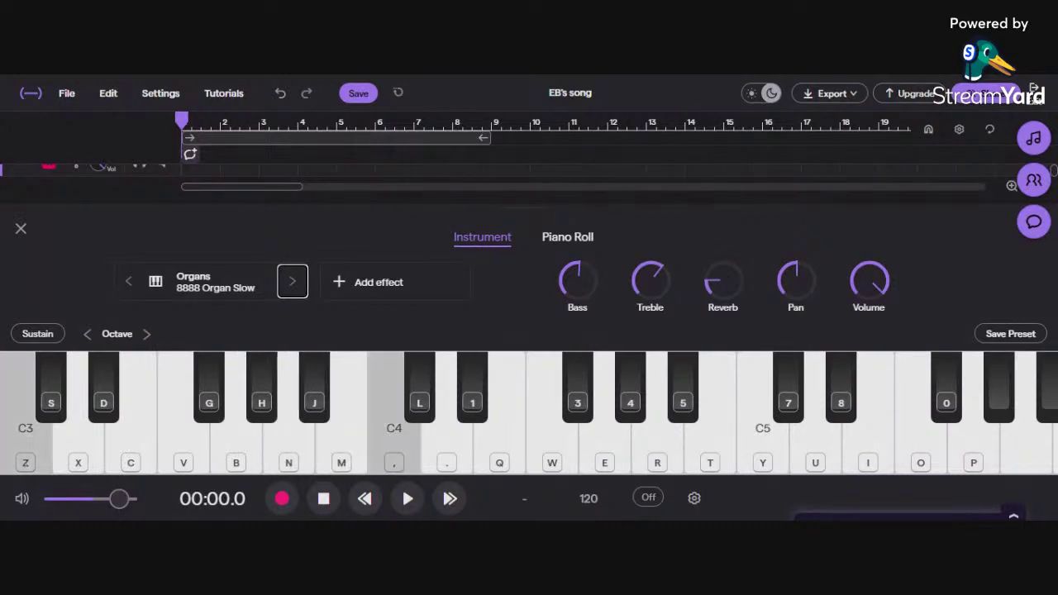
key("z")
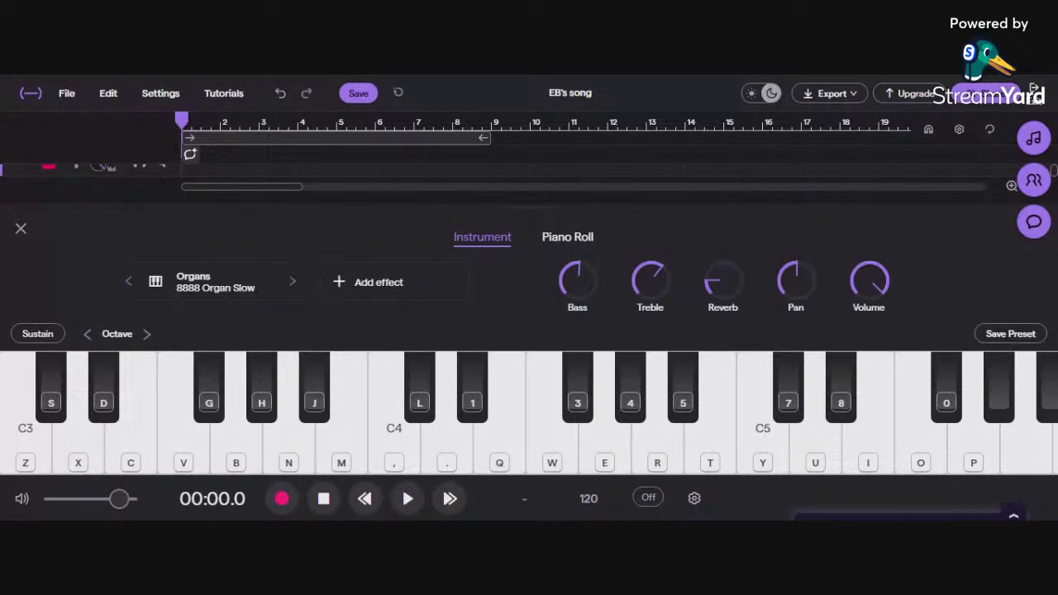
Change the track's organ preset to Philicorda 1 and close the preset browser
left_click_drag(589, 281, 615, 279)
left_click(239, 288)
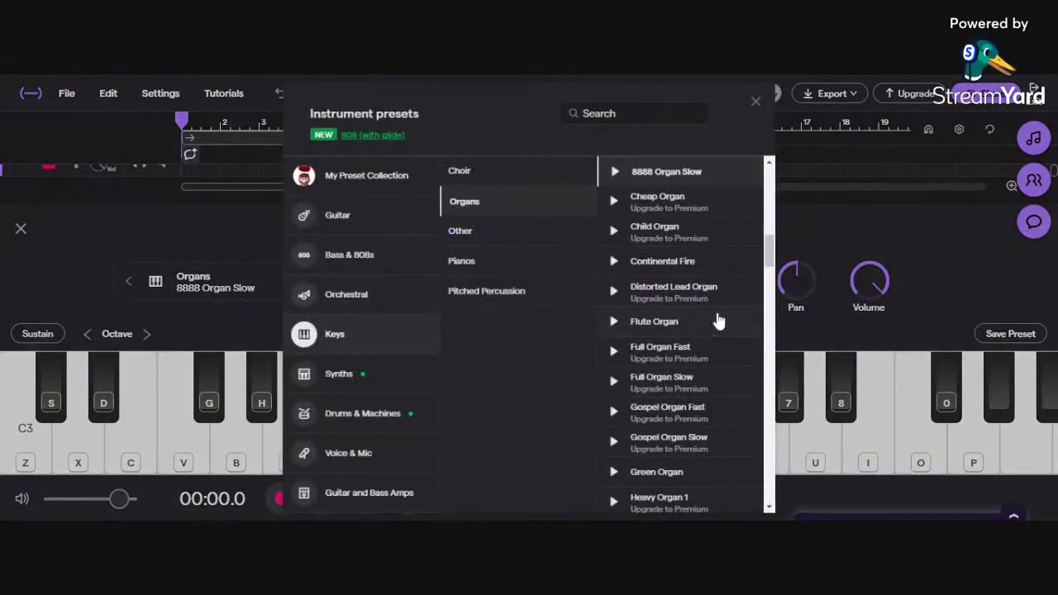
scroll(699, 331, "down", 10)
scroll(699, 330, "down", 15)
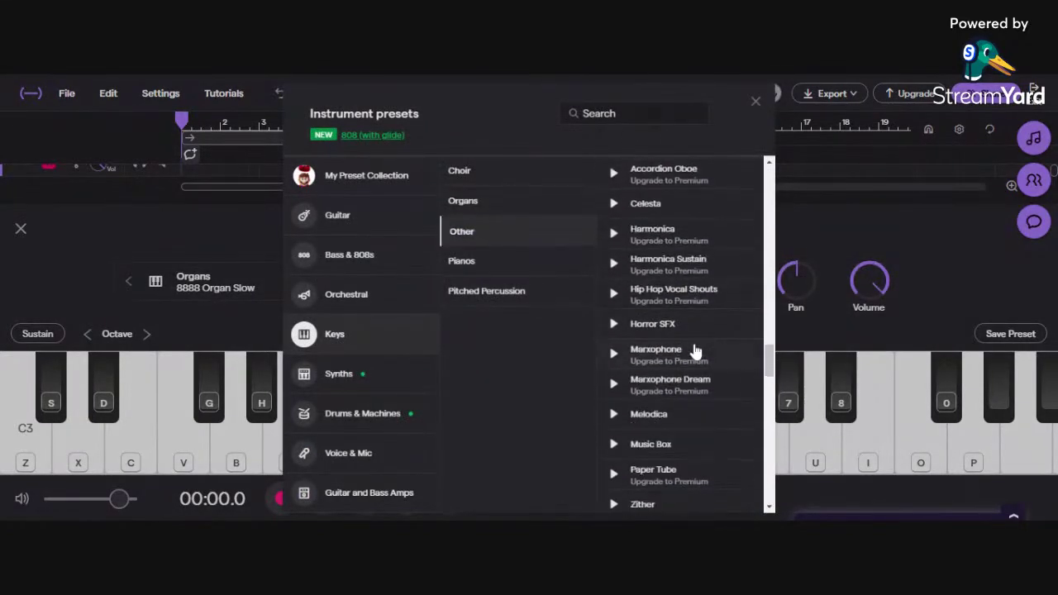
scroll(699, 338, "up", 5)
scroll(699, 355, "up", 5)
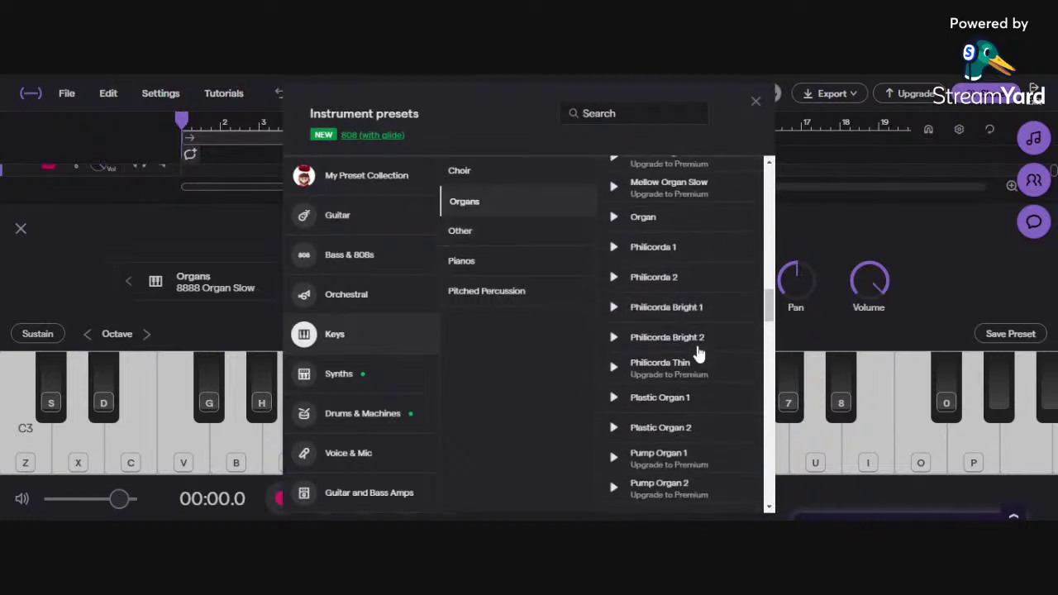
scroll(699, 352, "up", 3)
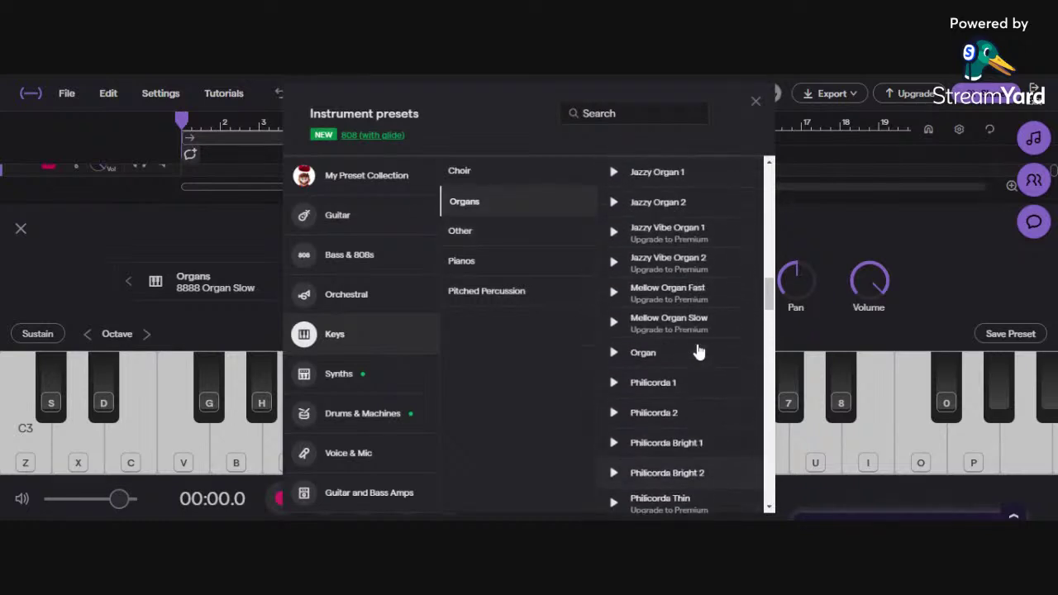
left_click(726, 385)
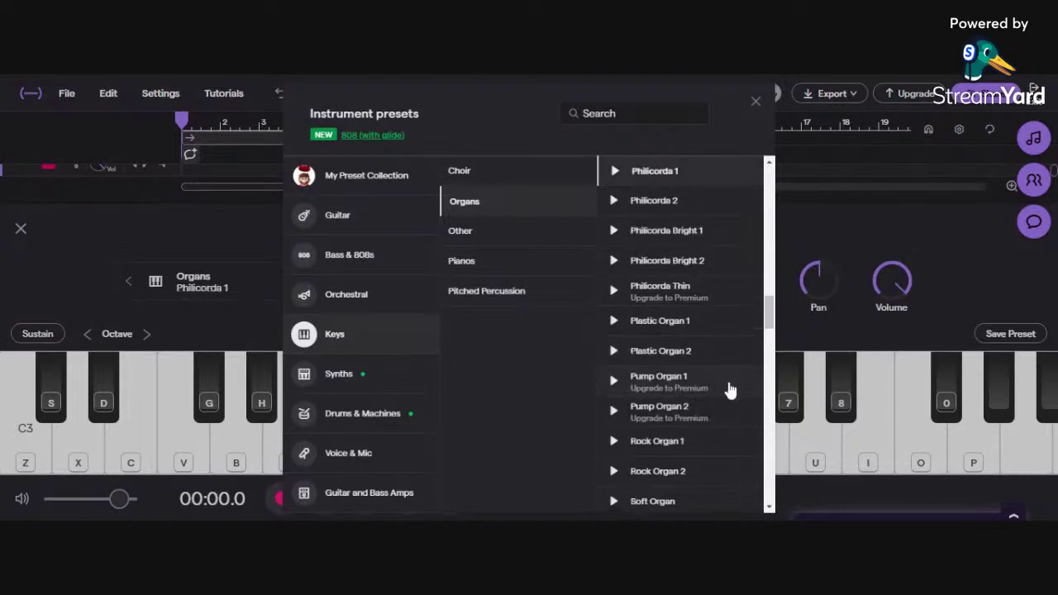
left_click(991, 296)
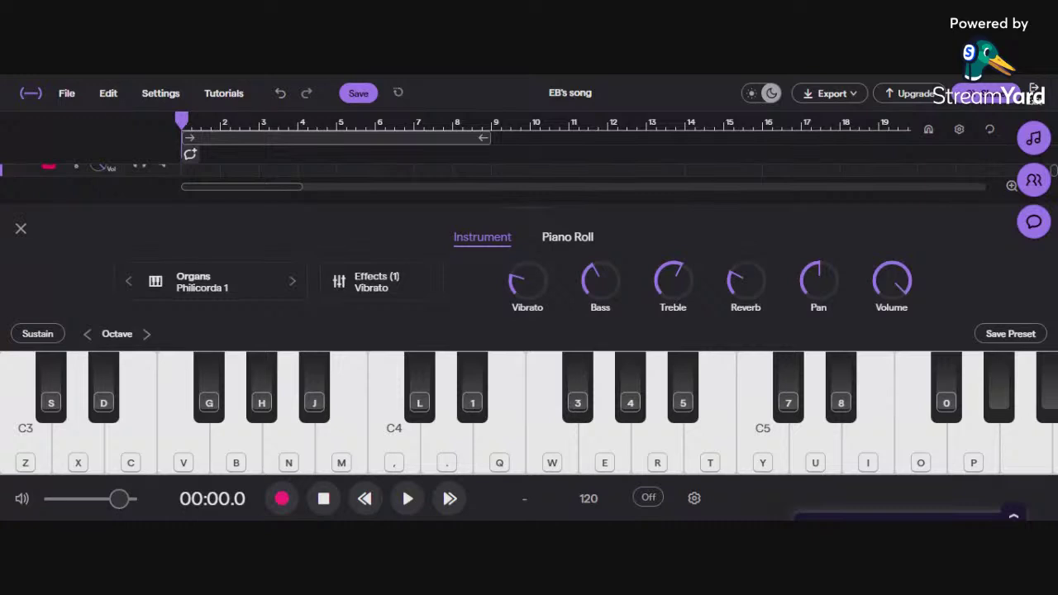
Play a short improvised melody from C3 up to E4 to audition the Philicorda 1 sound
key("b")
key("n")
key("c")
key("b")
key("n")
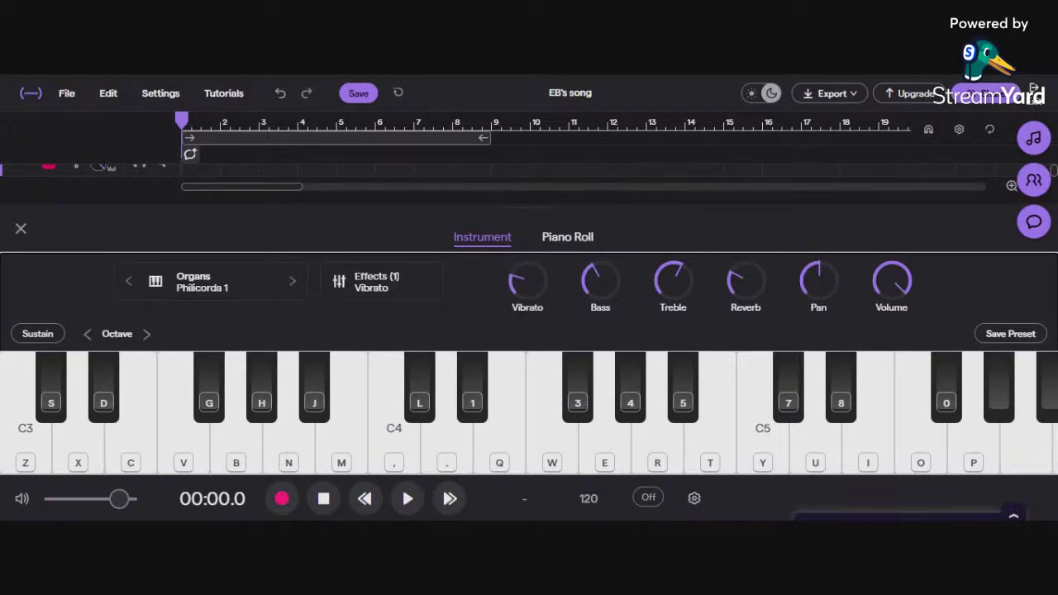
key("comma")
key("z")
key("m")
key("q")
key("n")
key("b")
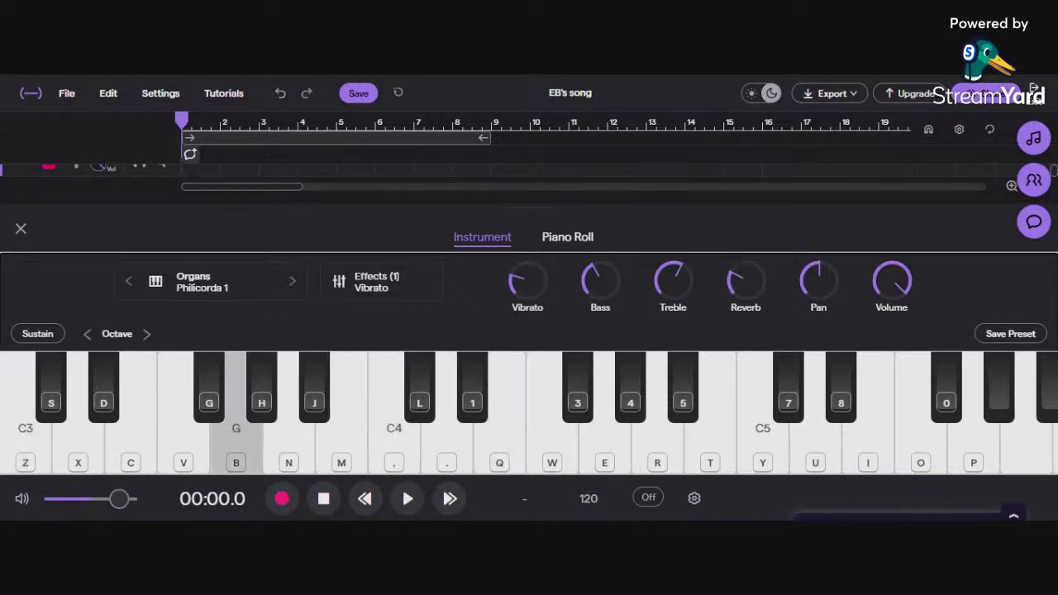
key("v")
key("z")
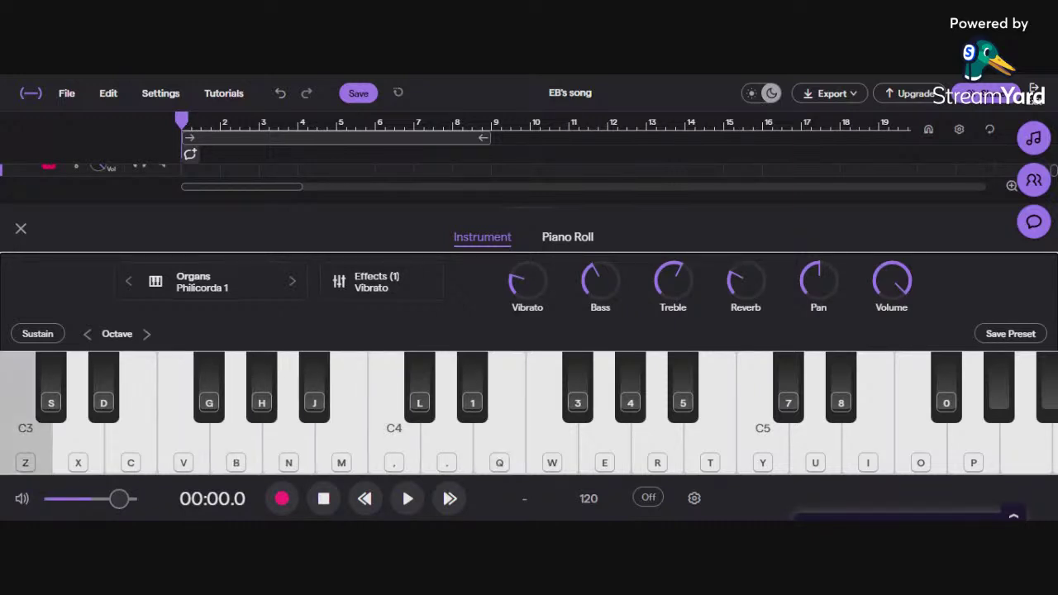
key("comma")
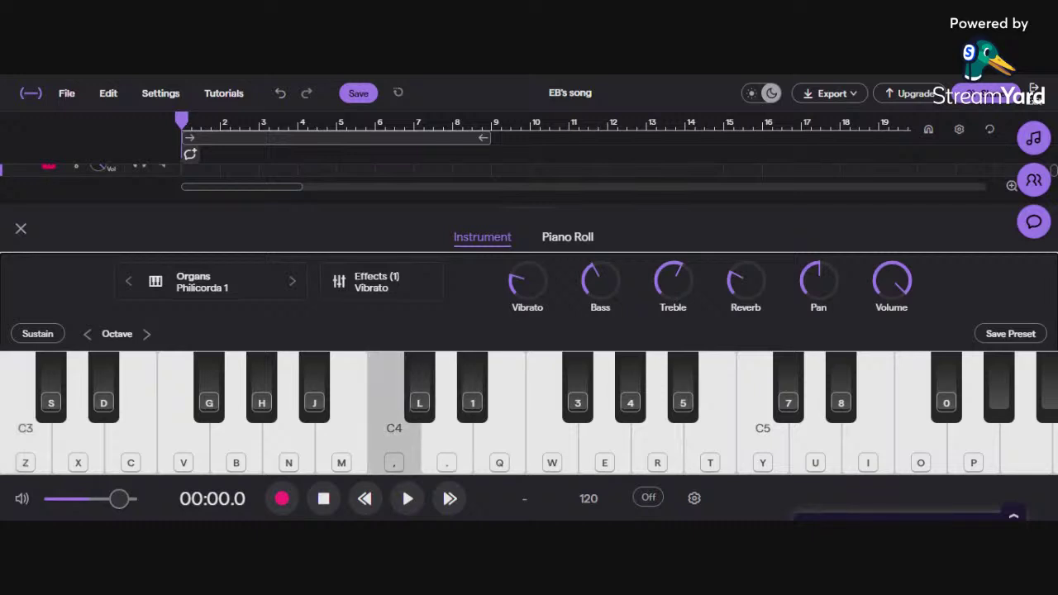
Advance the organ preset to Philicorda 2 and audition it with an improvised melody between C3 and E4
left_click(294, 282)
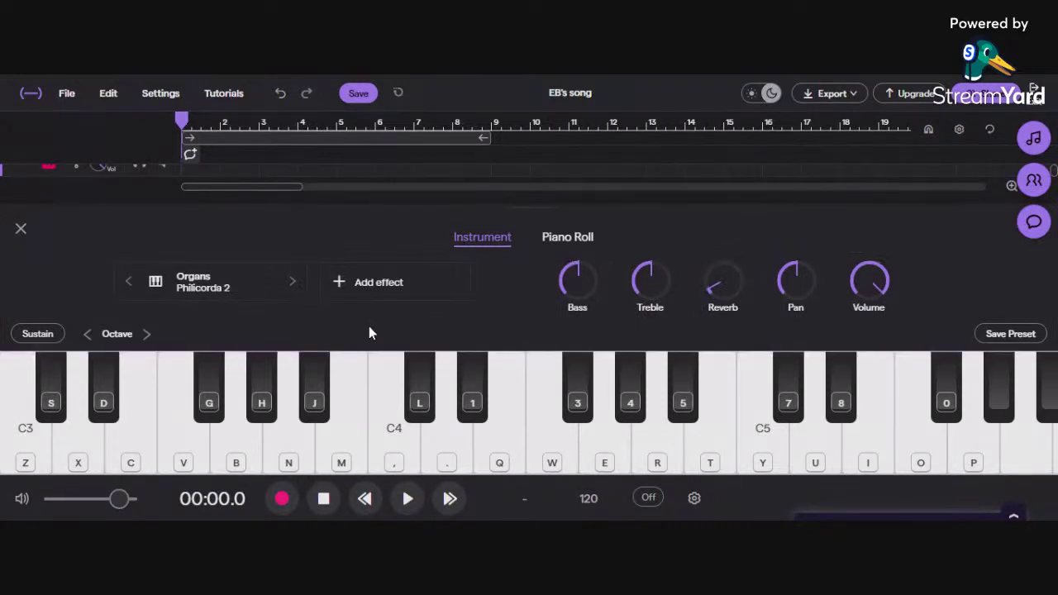
key("b")
key("n")
key("c")
key("comma")
key("v")
key("m")
key("q")
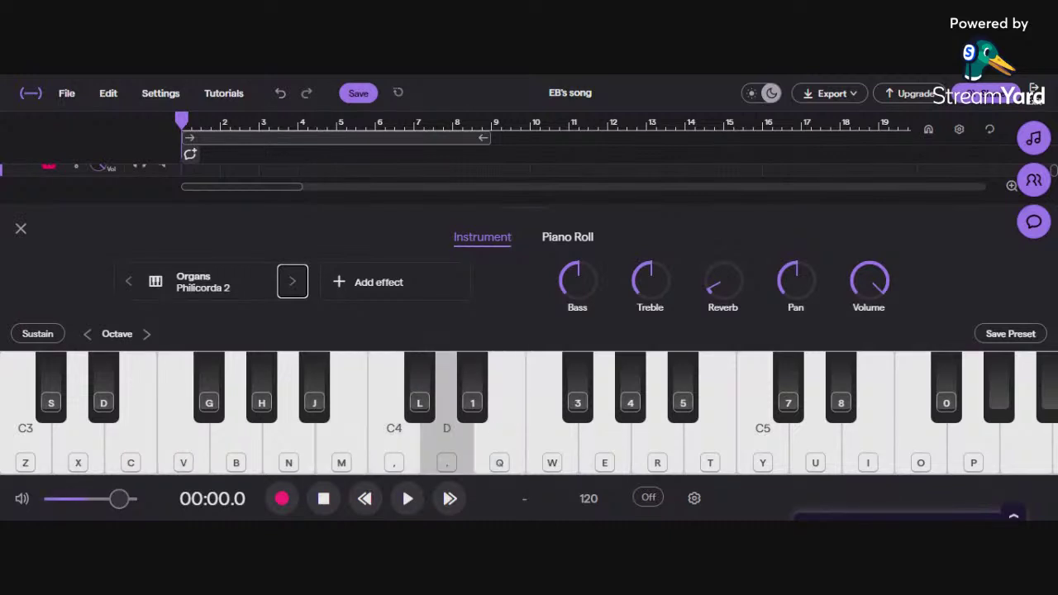
key("period")
key("comma")
key("n")
key("c")
key("x")
key("b")
key("v")
key("period")
key("comma")
key("m")
key("n")
key("b")
key("c")
key("v")
key("z")
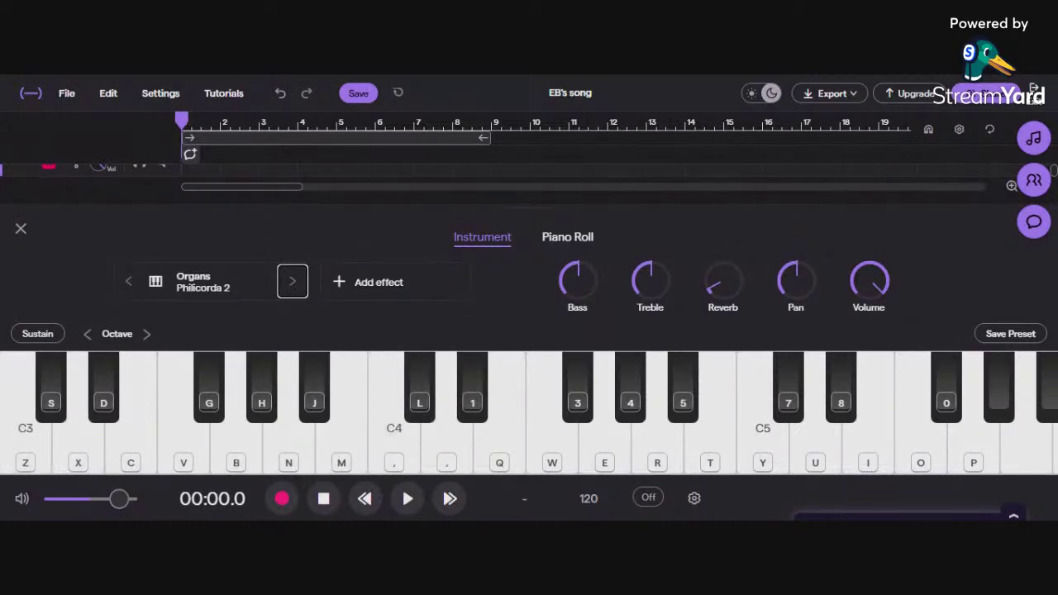
Play a closing C4 on the Philicorda 2 sound and change the track's organ preset to Spiritual
key("comma")
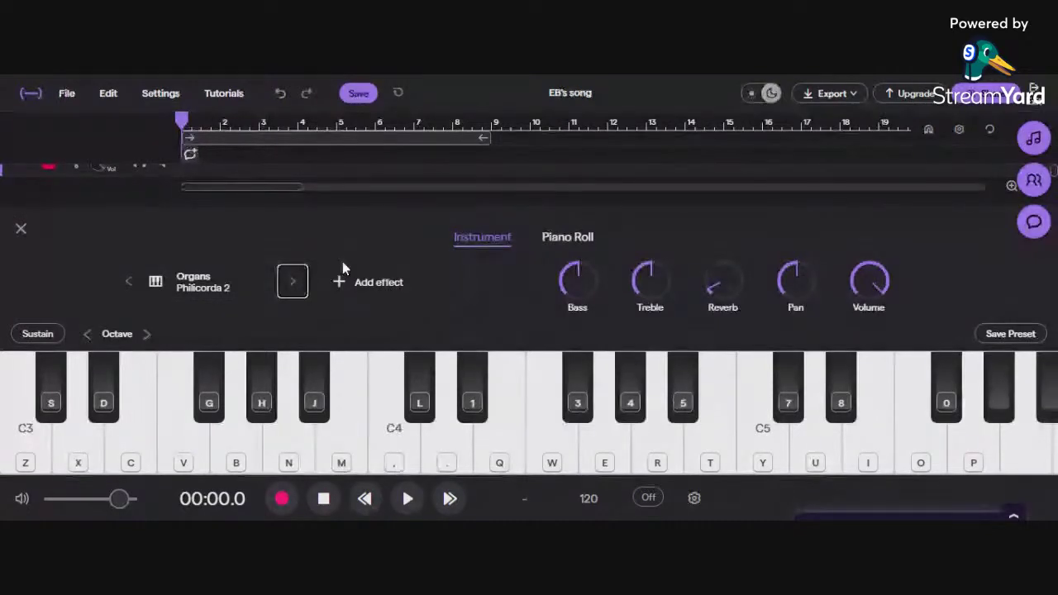
left_click(236, 289)
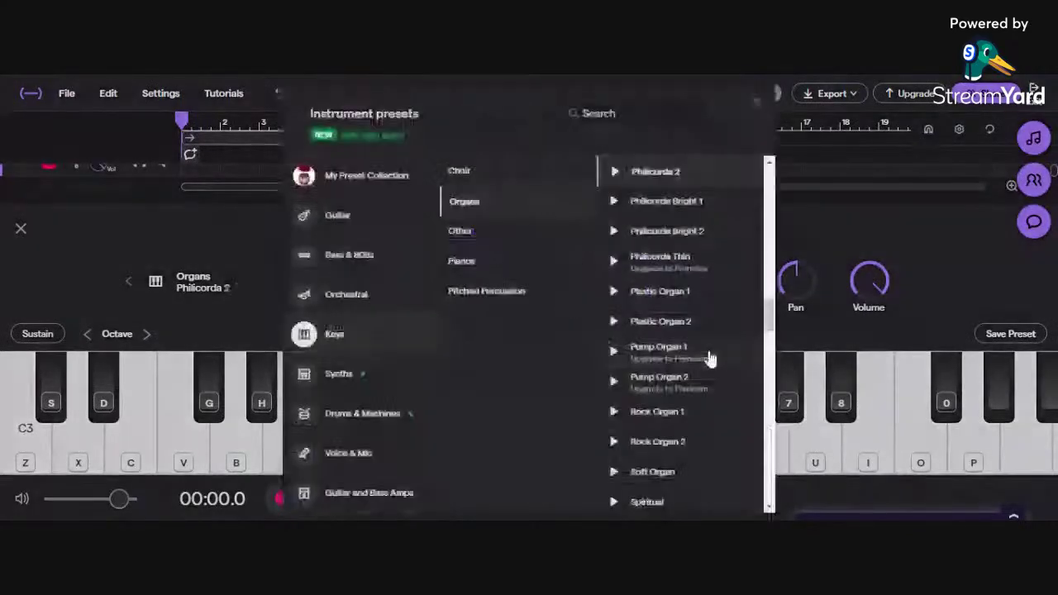
scroll(709, 357, "down", 3)
left_click(701, 366)
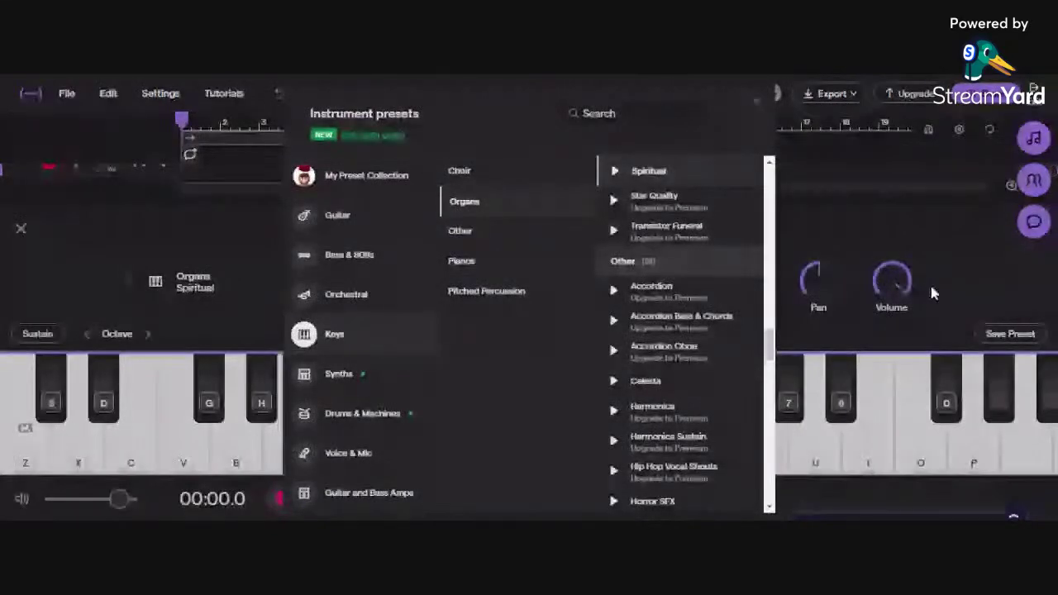
left_click(985, 286)
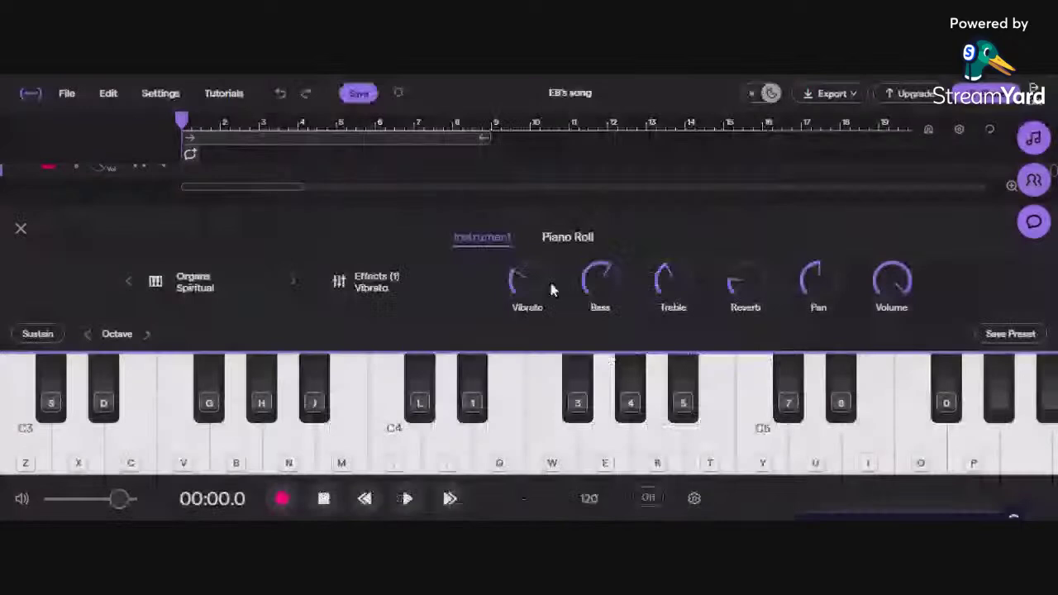
Play an improvised melody starting on G3 to audition the Spiritual organ sound
key("b")
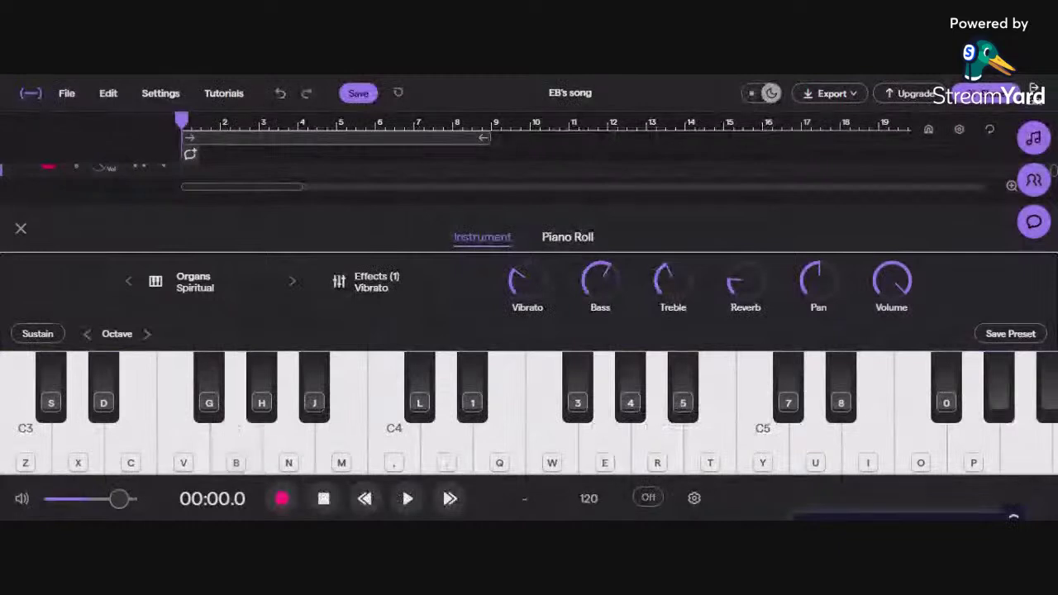
key("n")
key("m")
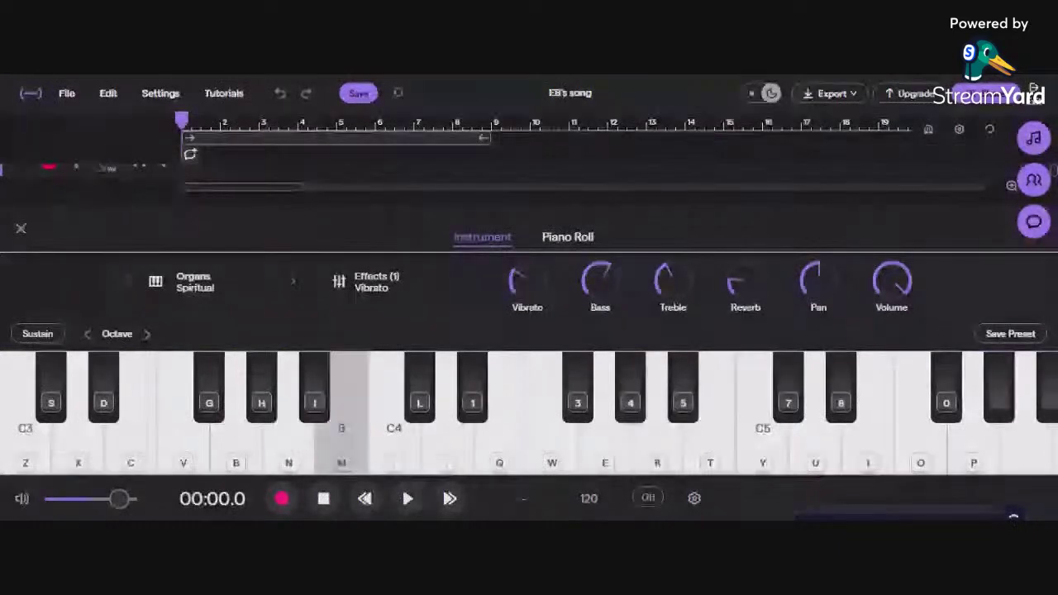
key("v")
key("b")
key("comma")
key("period")
key("comma")
key("c")
key("x")
key("b")
key("period")
key("l")
key("p")
key("o")
key("m")
key("z")
key("n")
key("b")
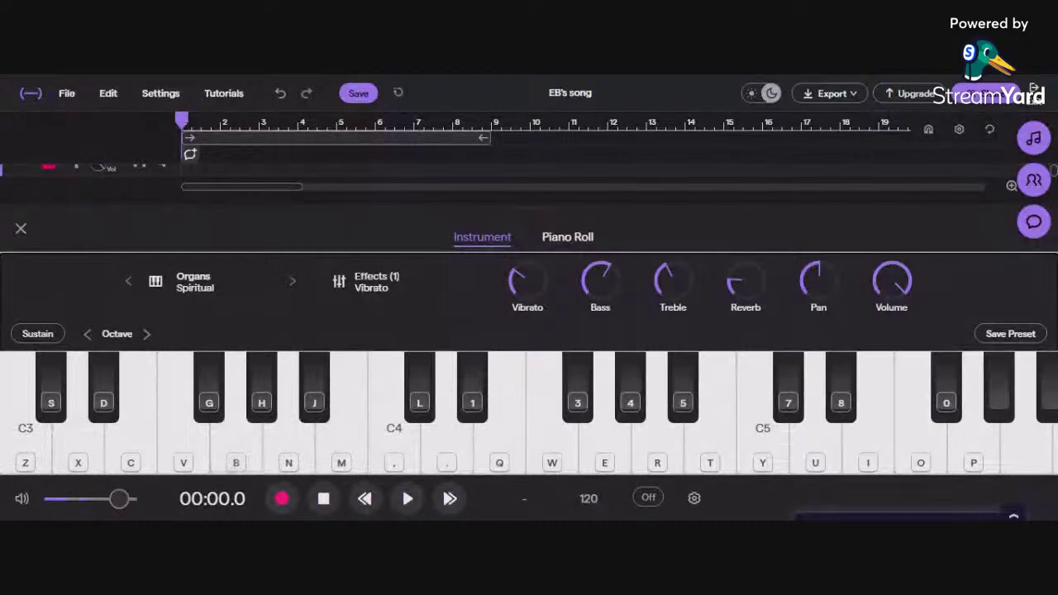
Change the track's preset to Bell Piano from the Bells group of the Synths category and close the preset browser
left_click(263, 298)
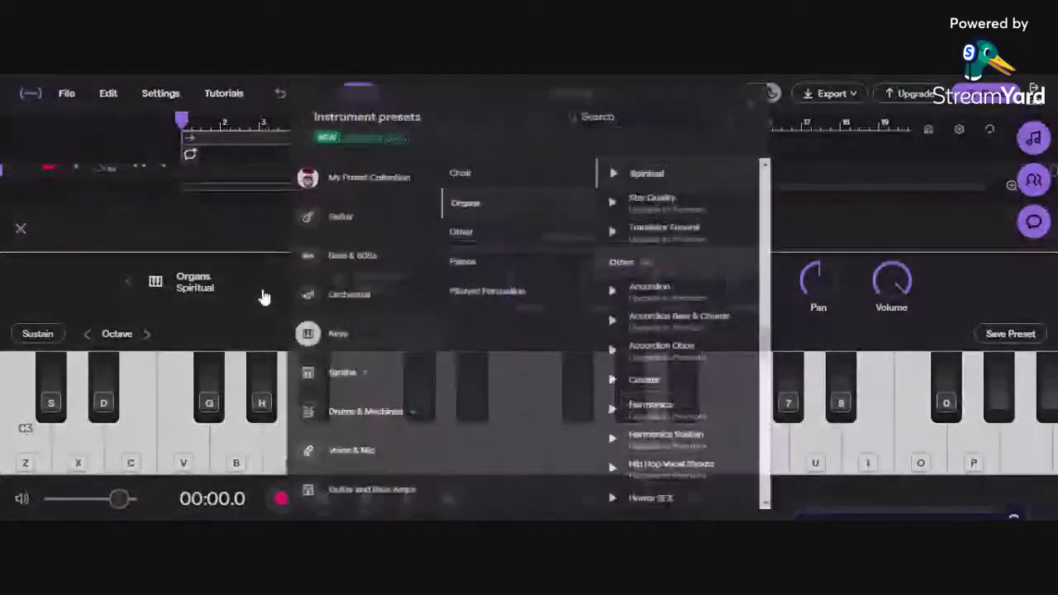
left_click(385, 376)
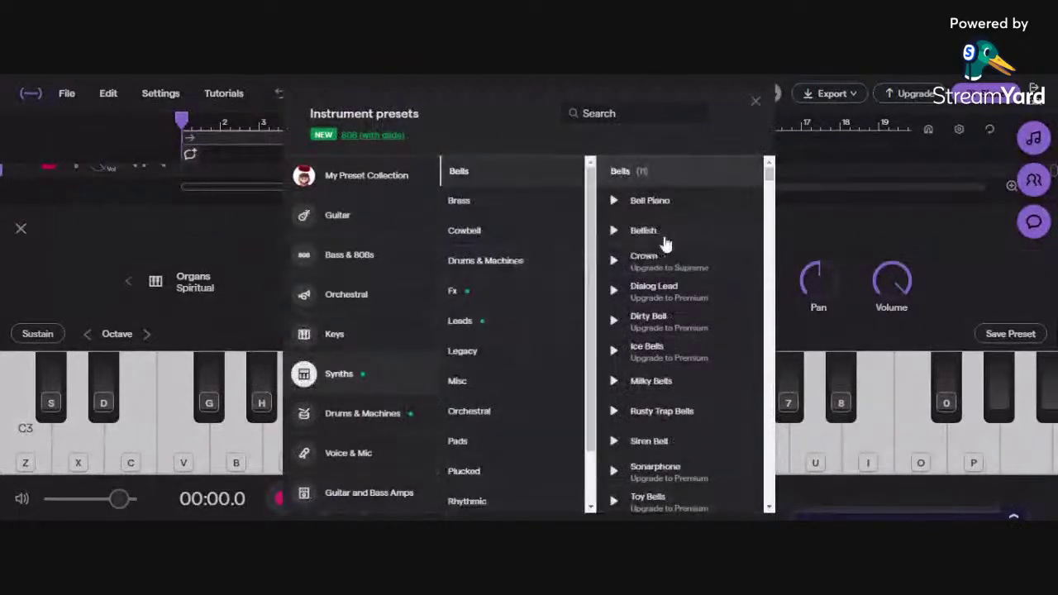
left_click(705, 203)
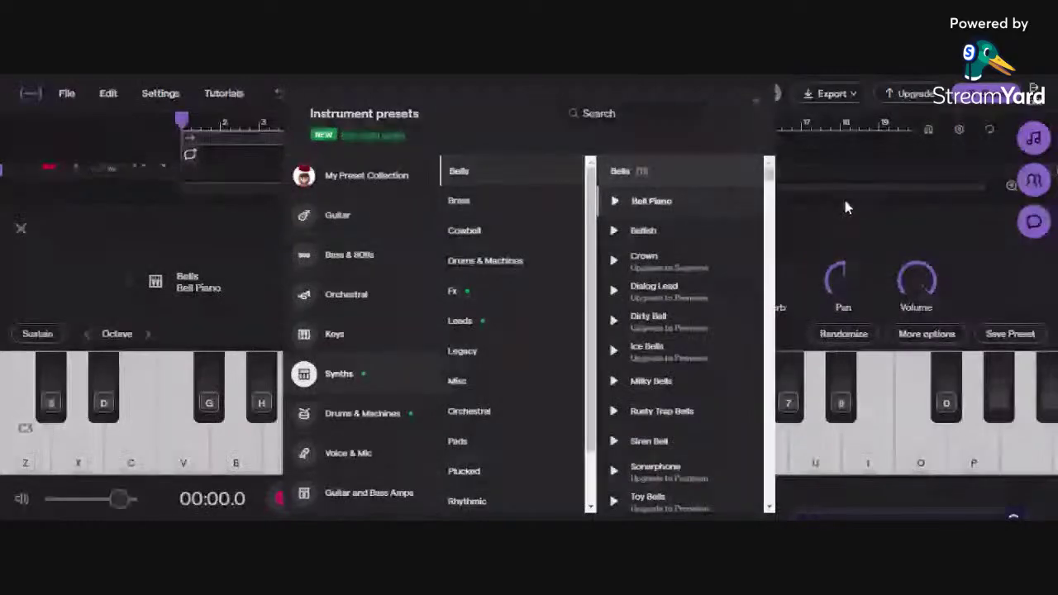
left_click(844, 207)
Play an improvised melody between C3 and D4 to audition the Bell Piano sound
key("b")
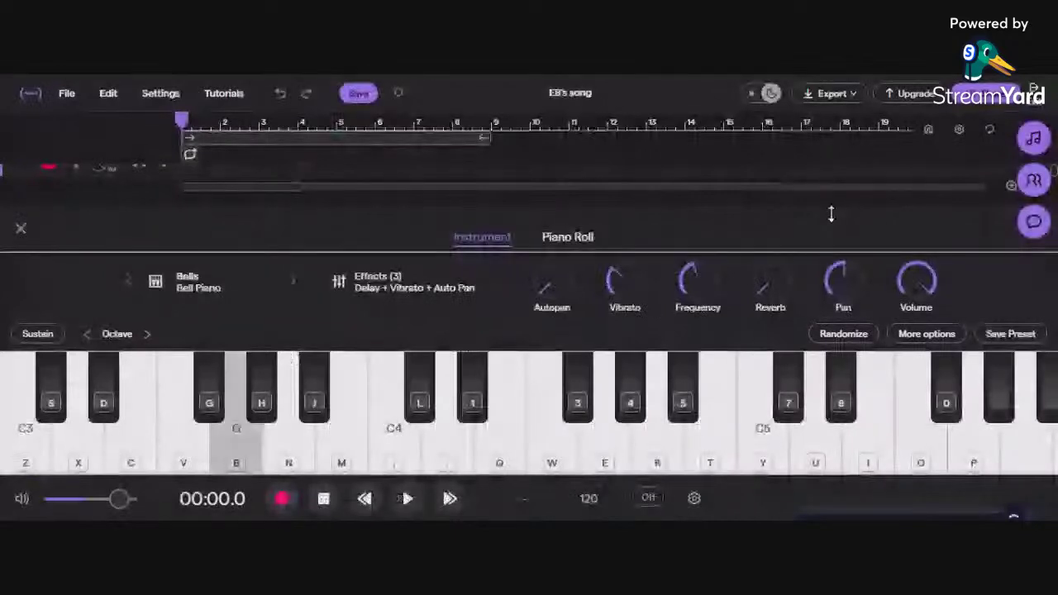
key("c")
key("m")
key("z")
key("comma")
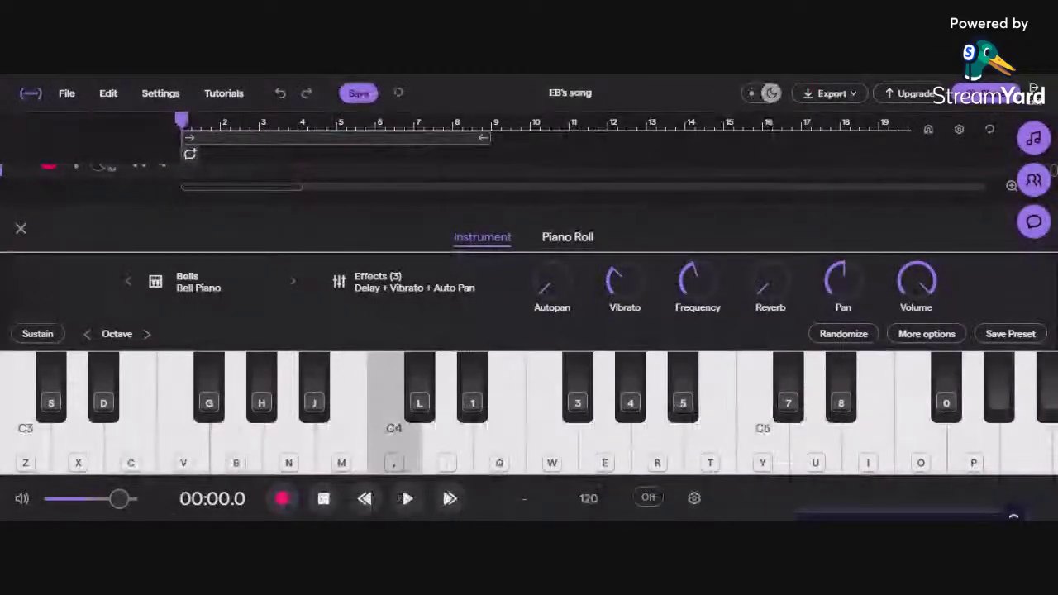
key("j")
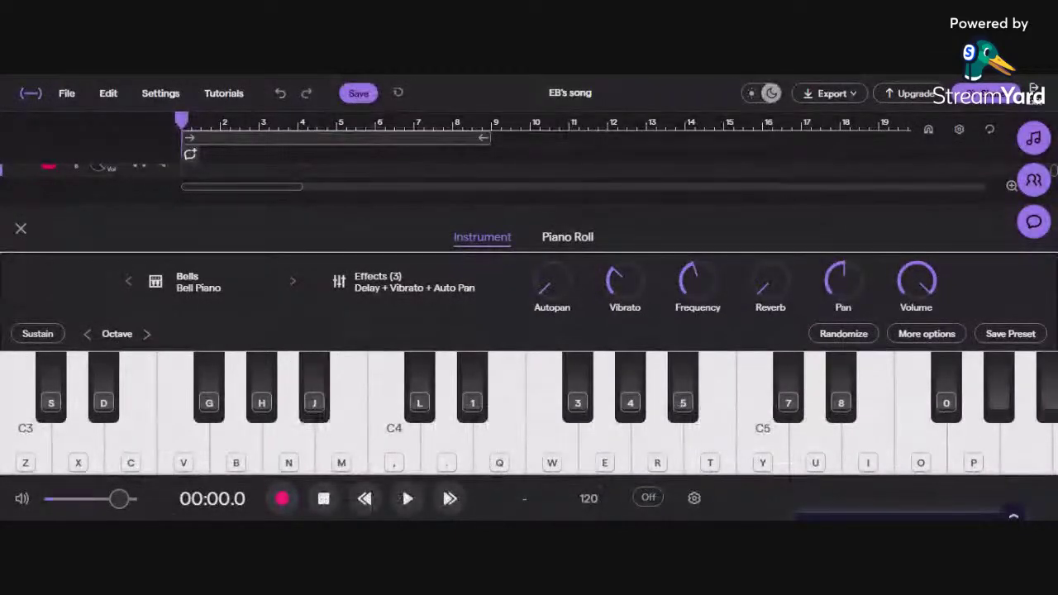
key("n")
key("v")
key("comma")
key("period")
key("comma")
key("n")
key("b")
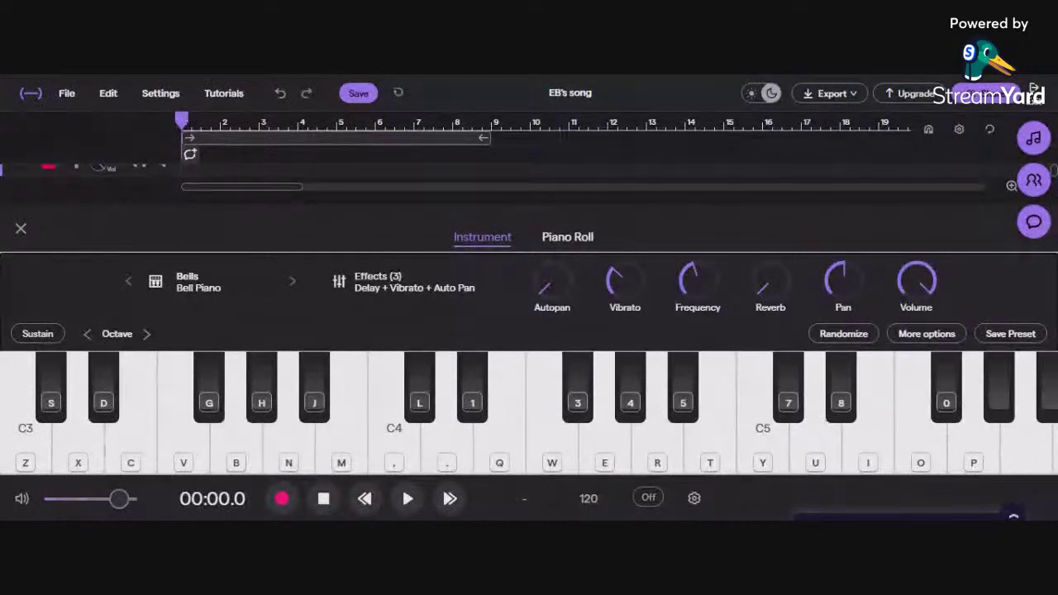
key("b")
key("n")
key("m")
key("c")
key("n")
key("c")
key("b")
key("n")
key("z")
key("comma")
Advance the bell preset to Bellish and audition it with a few notes between E3 and C4
left_click(293, 283)
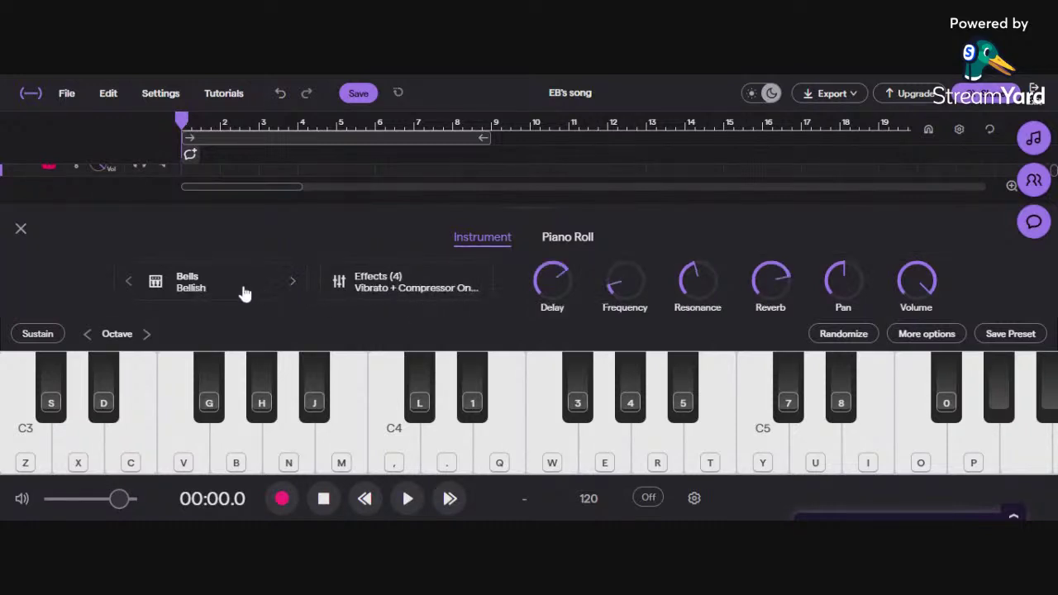
key("n")
key("m")
key("c")
key("comma")
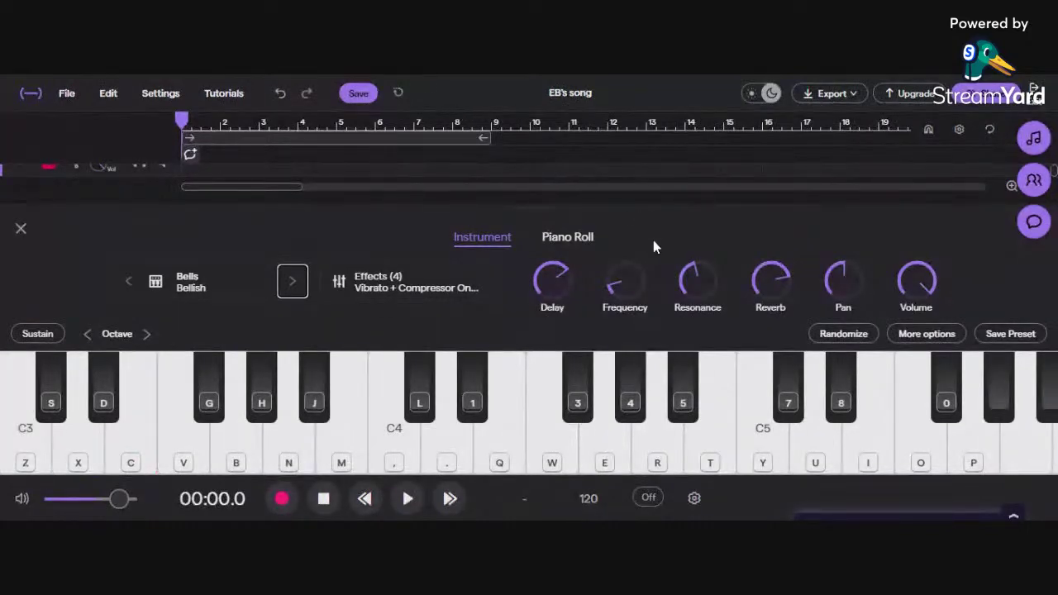
Turn the Bellish preset's reverb down to its minimum and audition the drier sound with notes between E3 and E4
left_click_drag(768, 280, 723, 426)
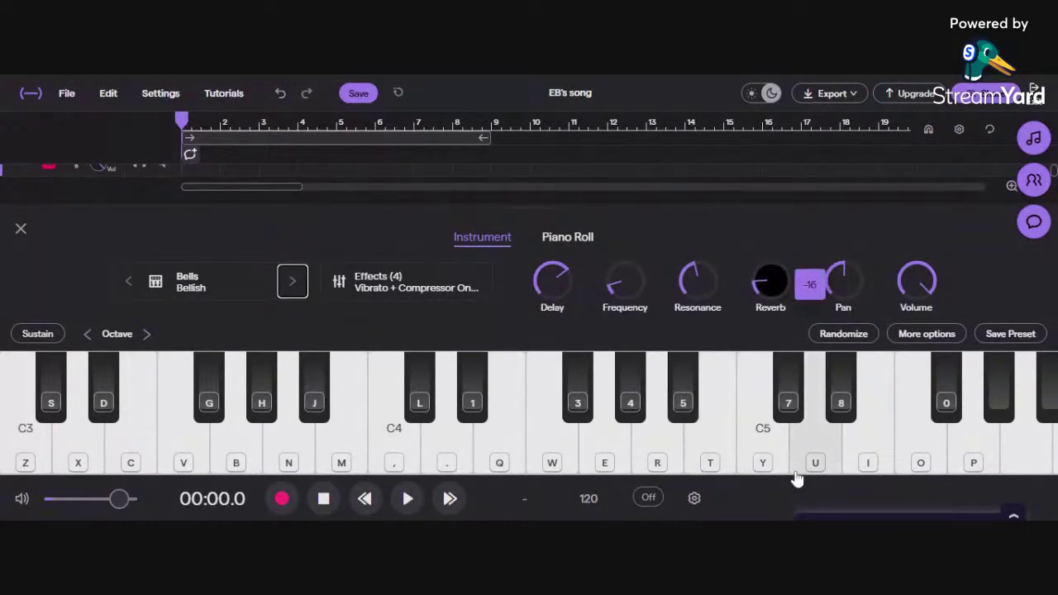
key("c")
key("n")
key("b")
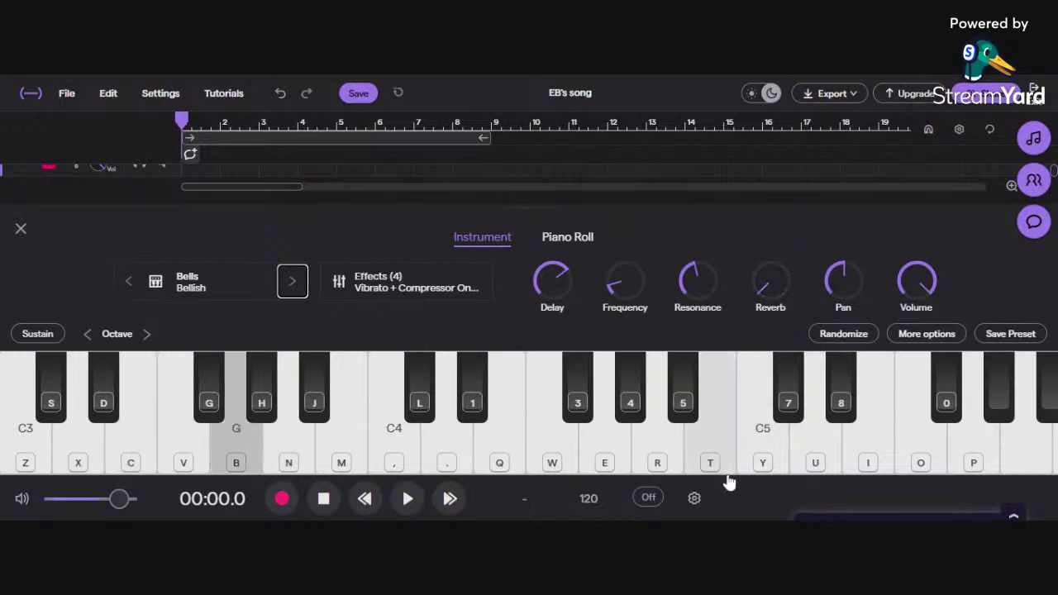
key("comma")
key("c")
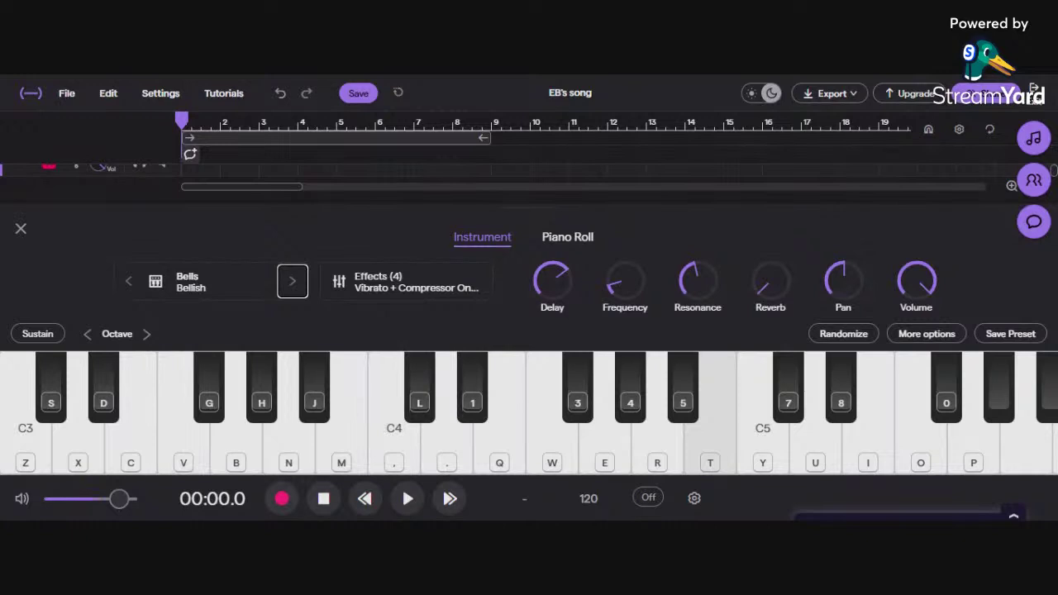
key("c")
key("q")
key("q")
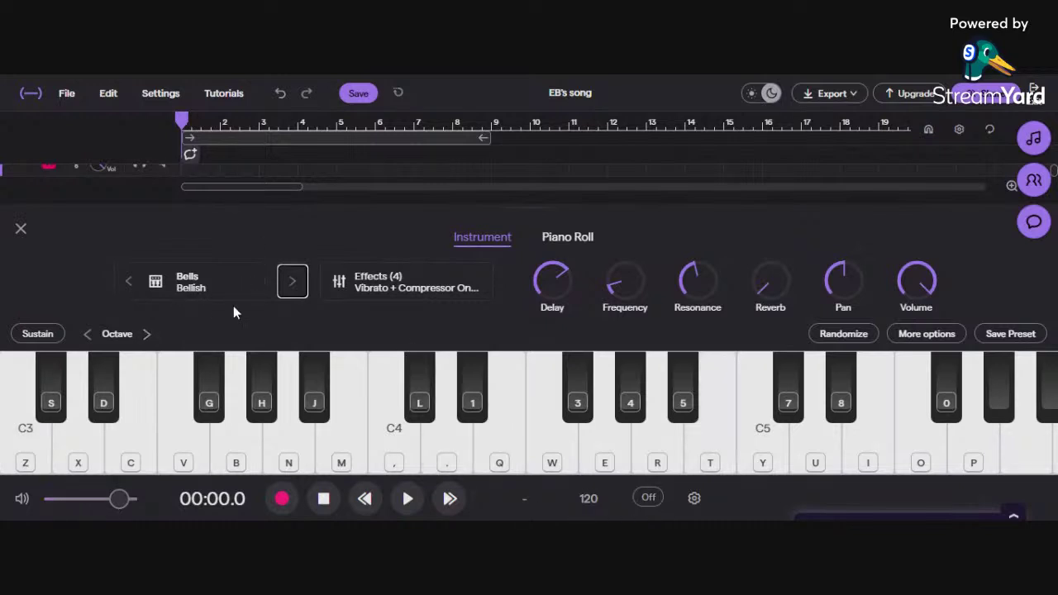
Browse the Orchestral instrument presets, examining the brass, woodwind, harp, solo orchestral and string groups for a usable sound
left_click(248, 285)
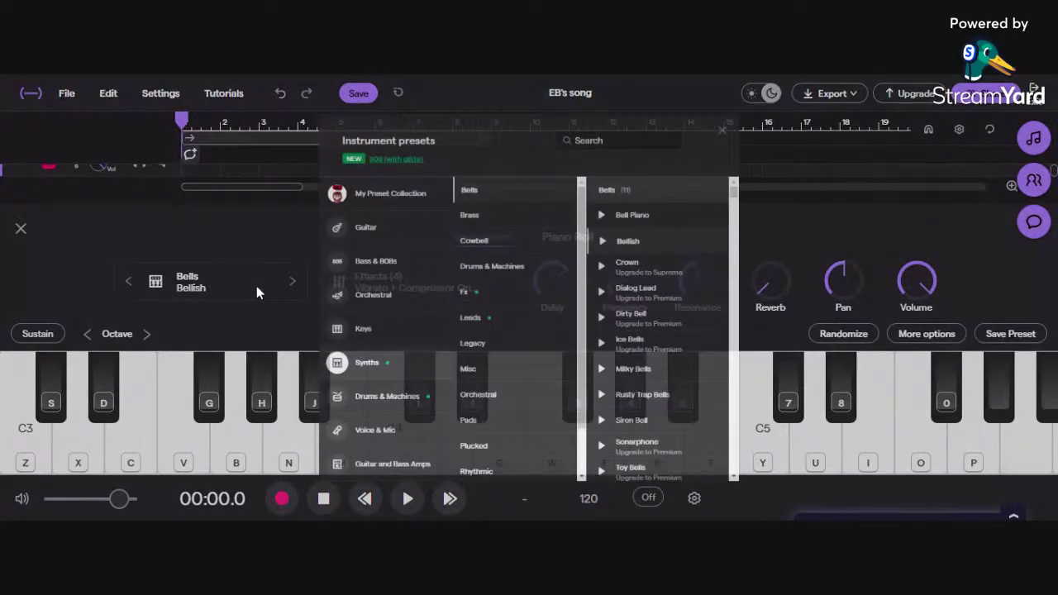
left_click(304, 294)
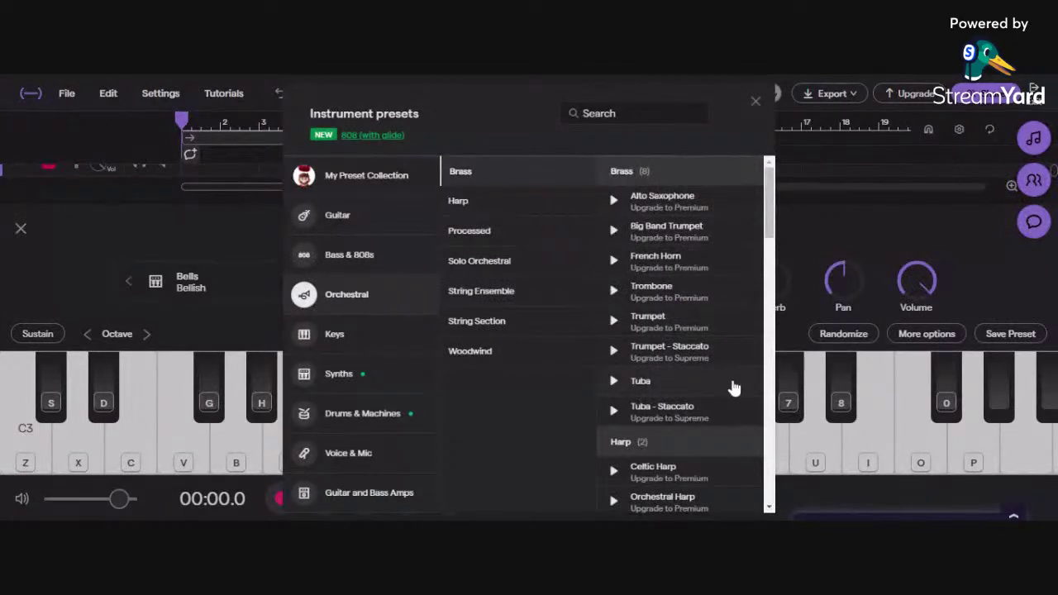
scroll(734, 389, "down", 3)
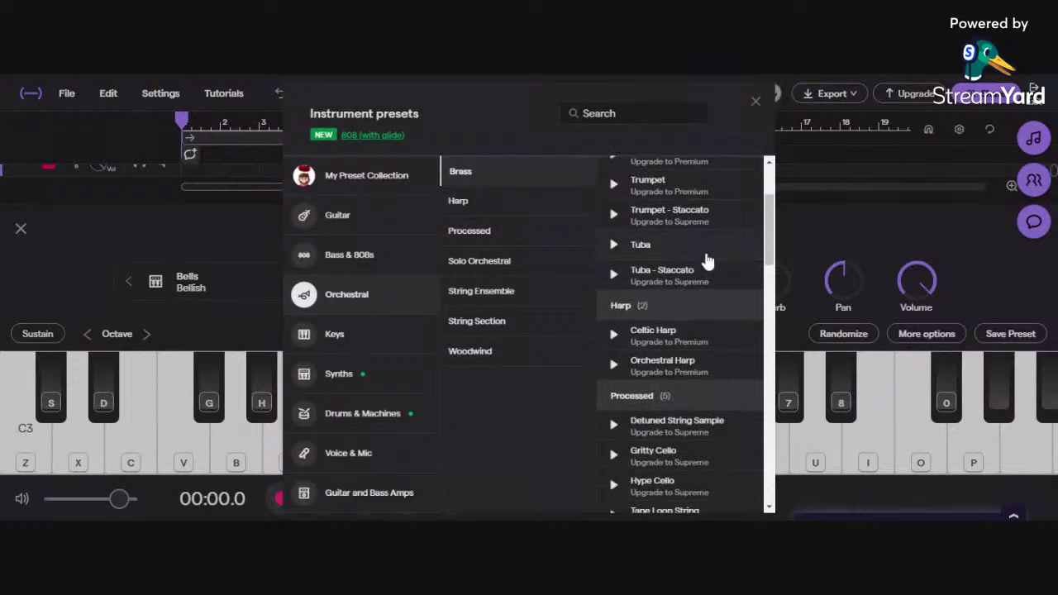
scroll(705, 263, "up", 3)
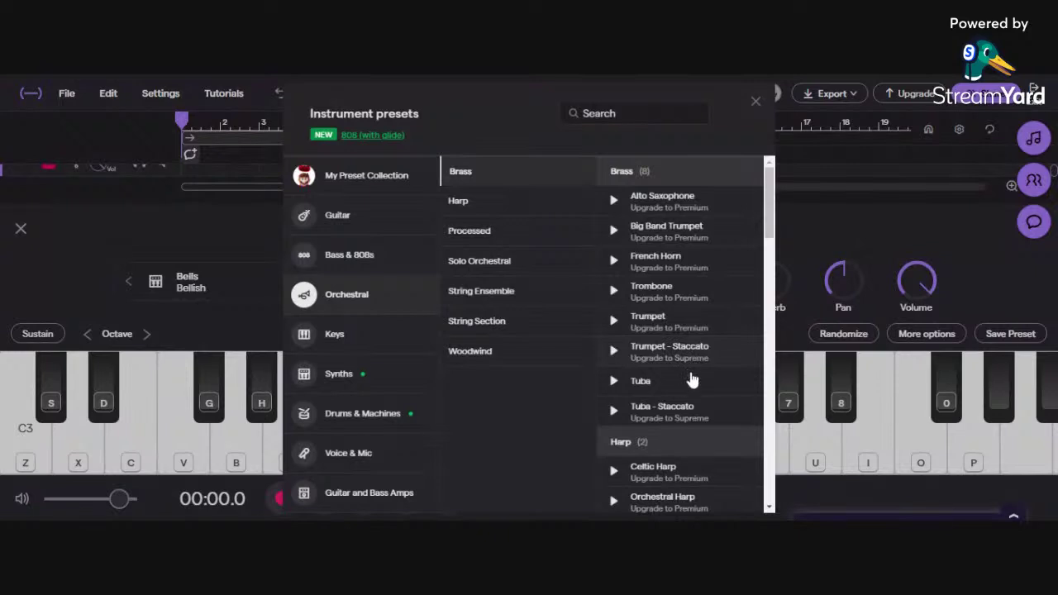
left_click(492, 371)
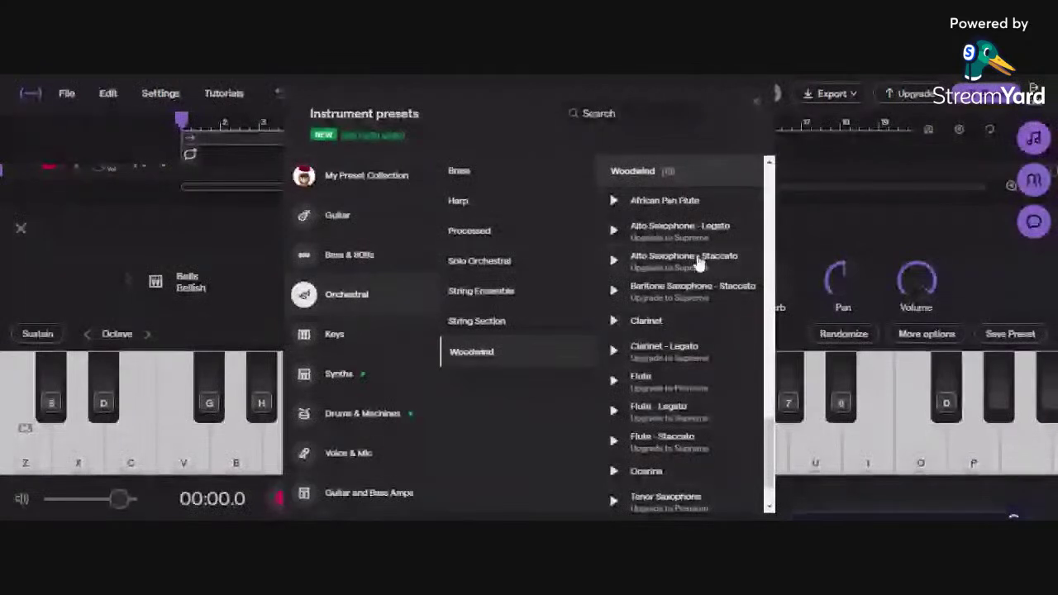
left_click(491, 211)
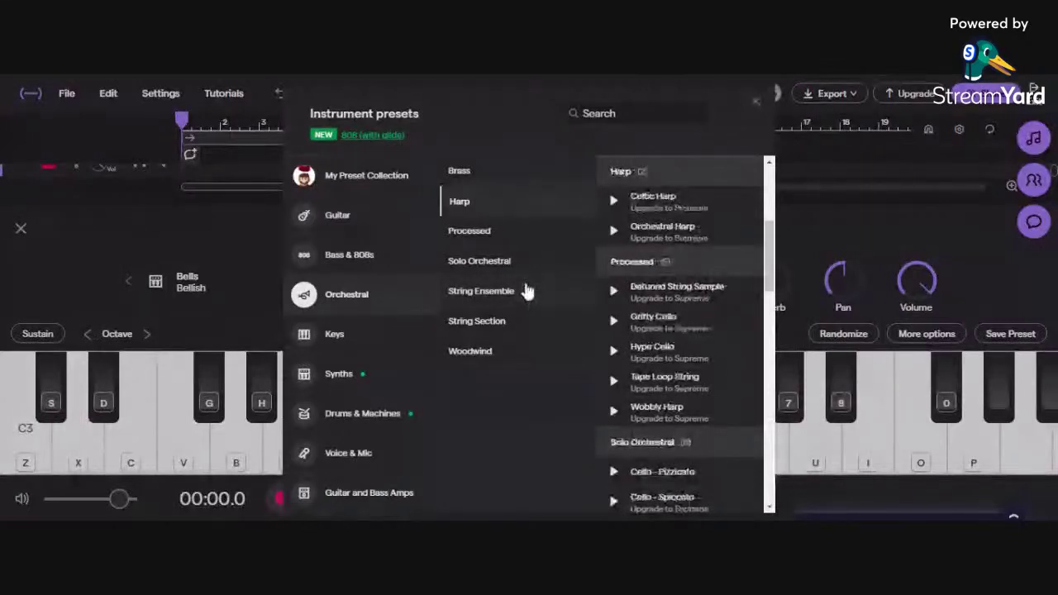
scroll(645, 331, "down", 3)
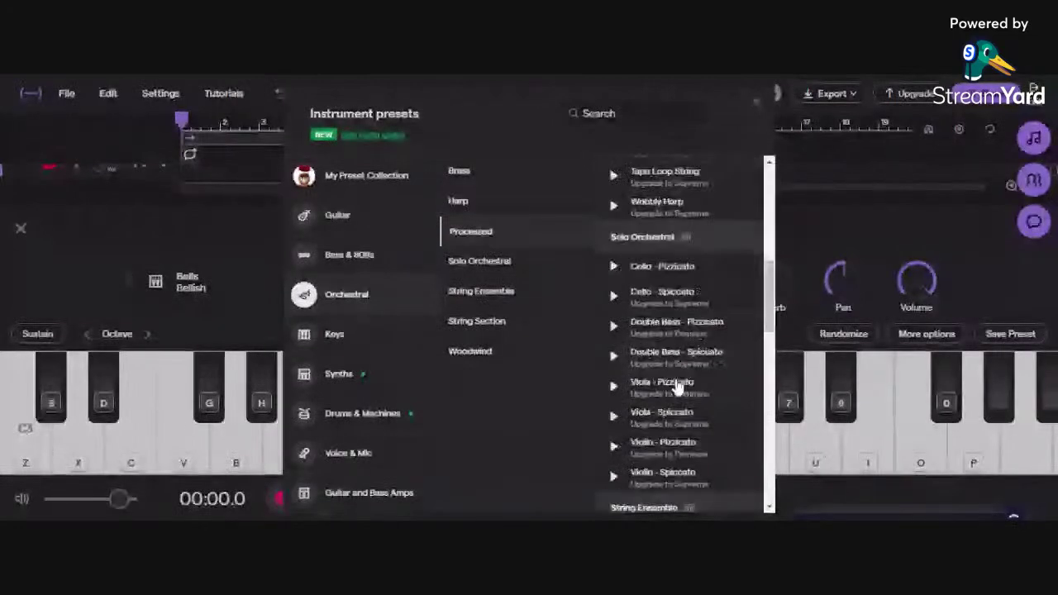
scroll(675, 389, "down", 2)
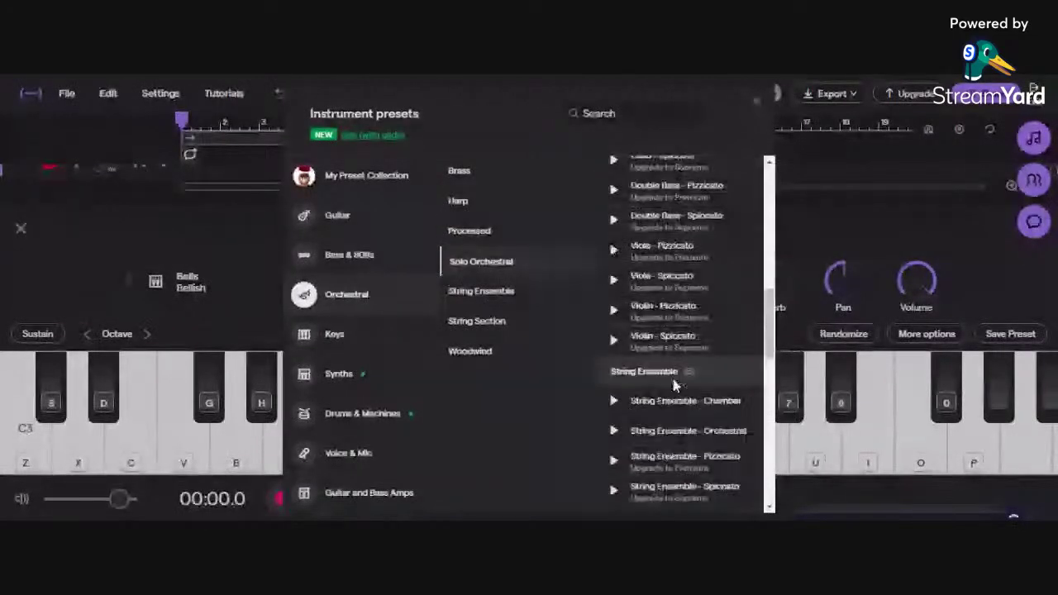
scroll(674, 380, "down", 2)
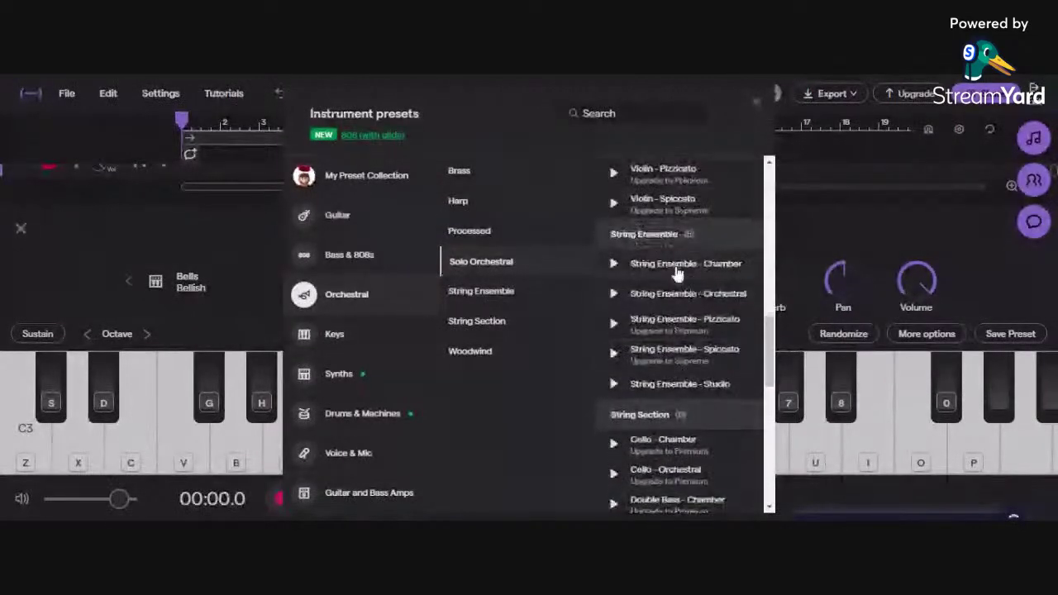
scroll(673, 285, "up", 7)
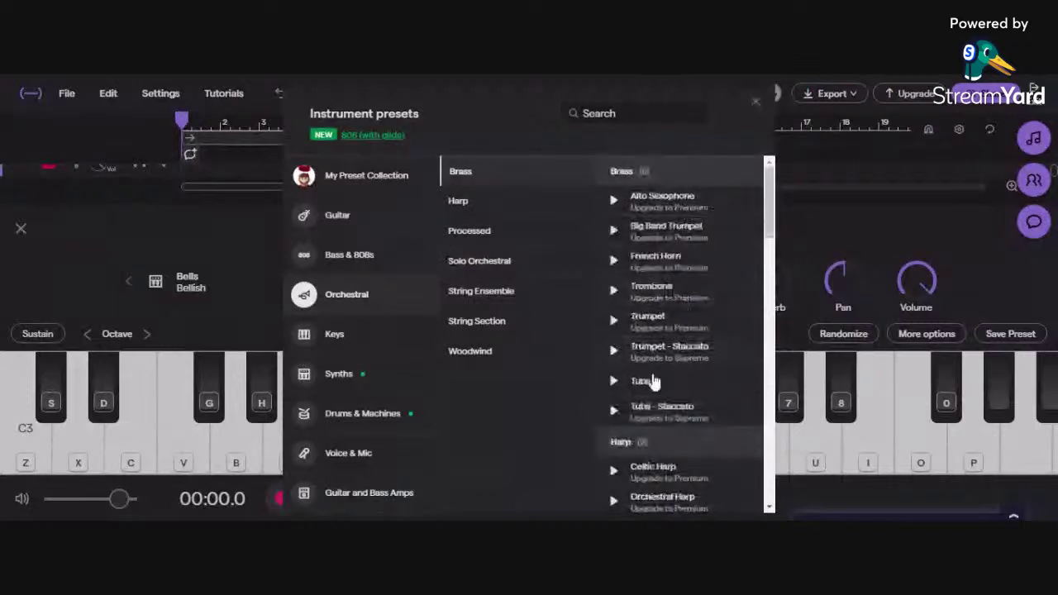
left_click(479, 268)
left_click(499, 292)
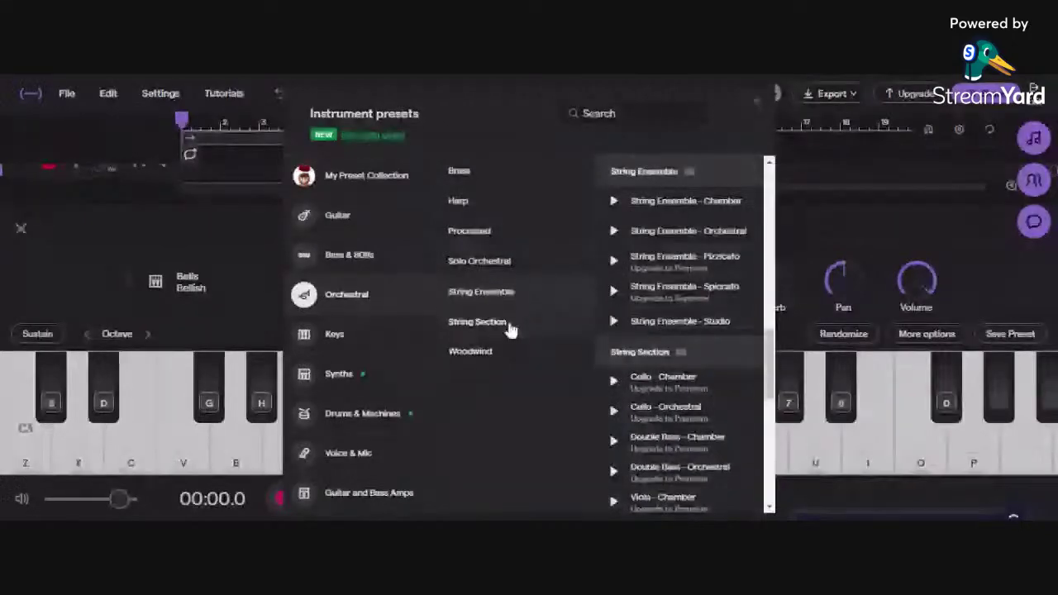
left_click(508, 324)
left_click(504, 355)
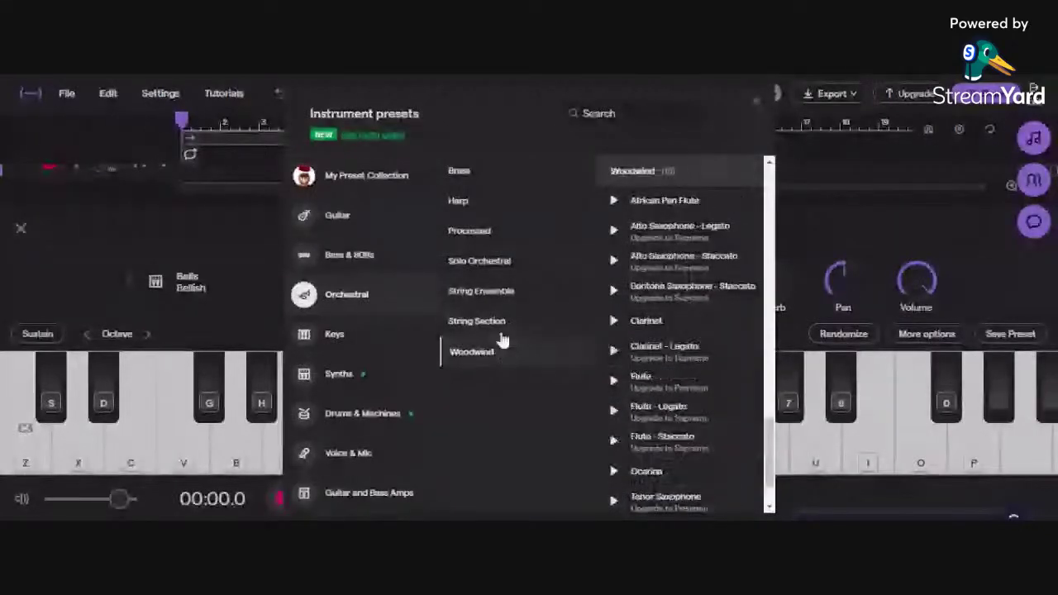
left_click(502, 324)
left_click(490, 292)
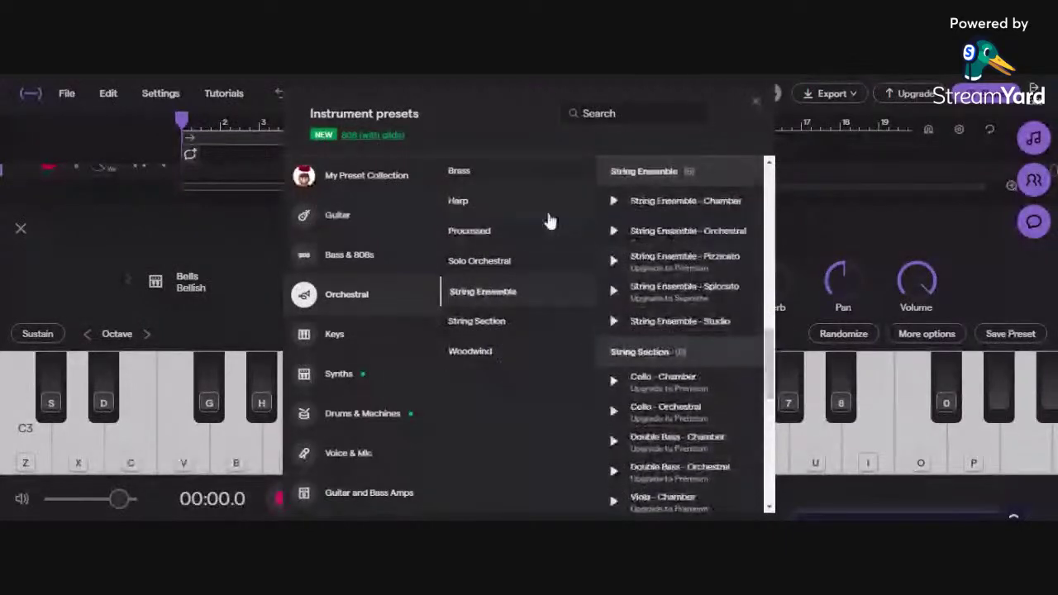
Change the track's preset to Tuba from the Brass group and close the preset browser
left_click(478, 175)
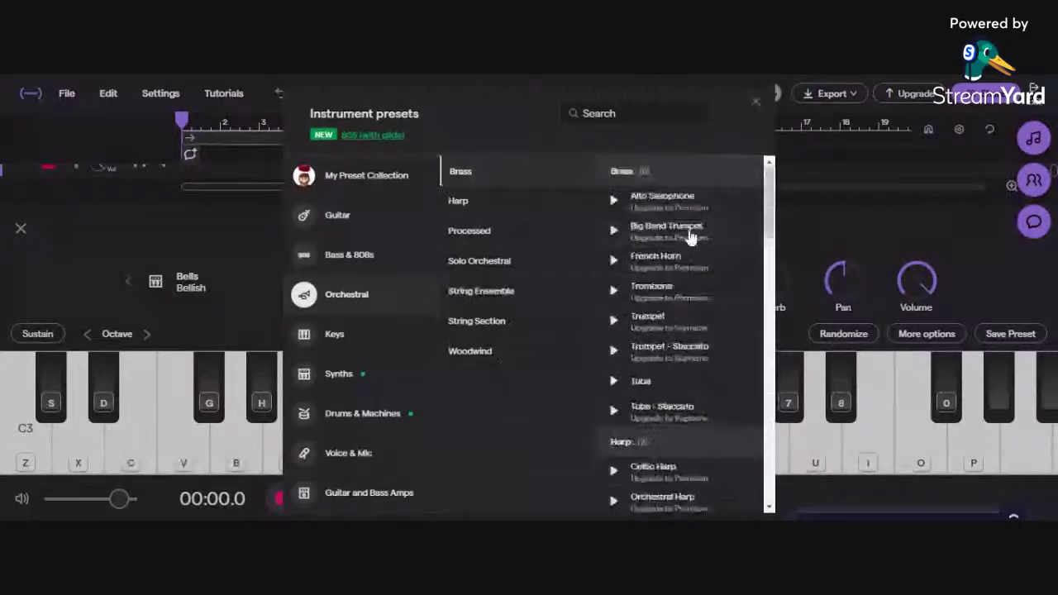
left_click(875, 206)
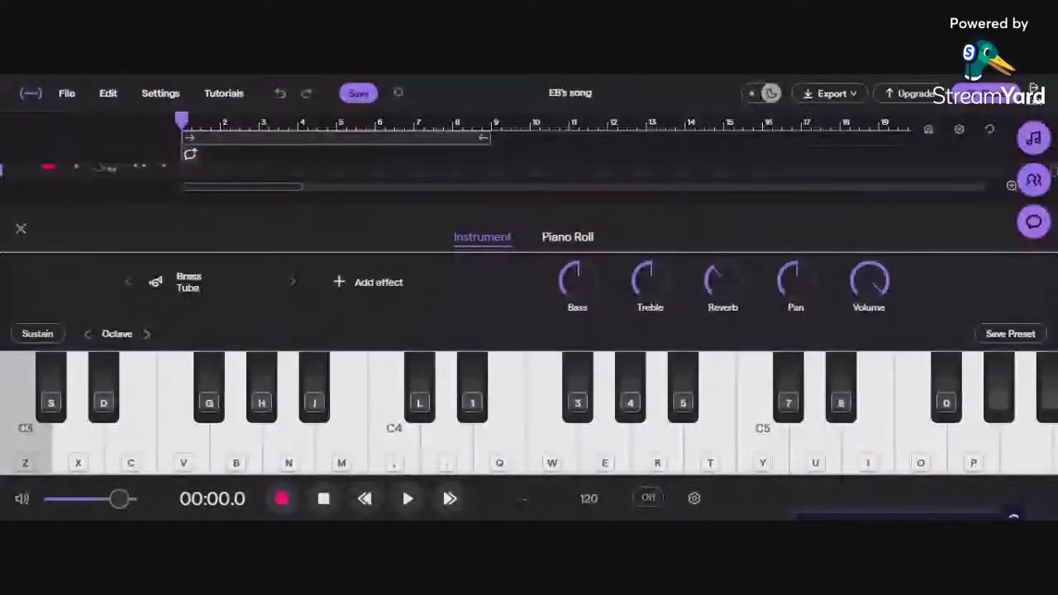
Audition the Tuba preset with a melody of notes between C3 and D4
key("b")
key("n")
key("b")
key("v")
key("n")
key("c")
key("b")
key("n")
key("b")
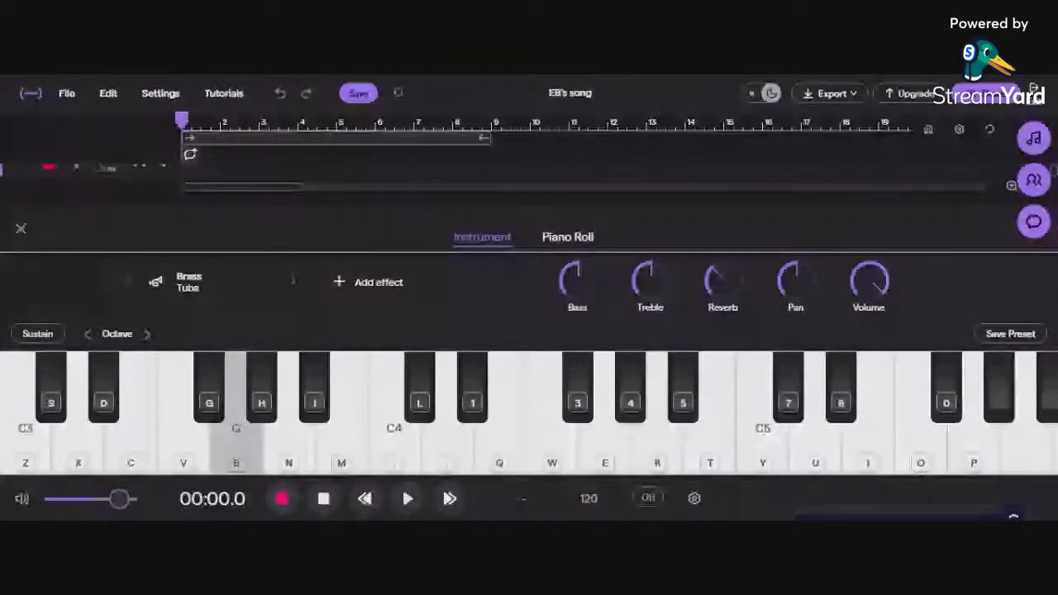
key("n")
key("b")
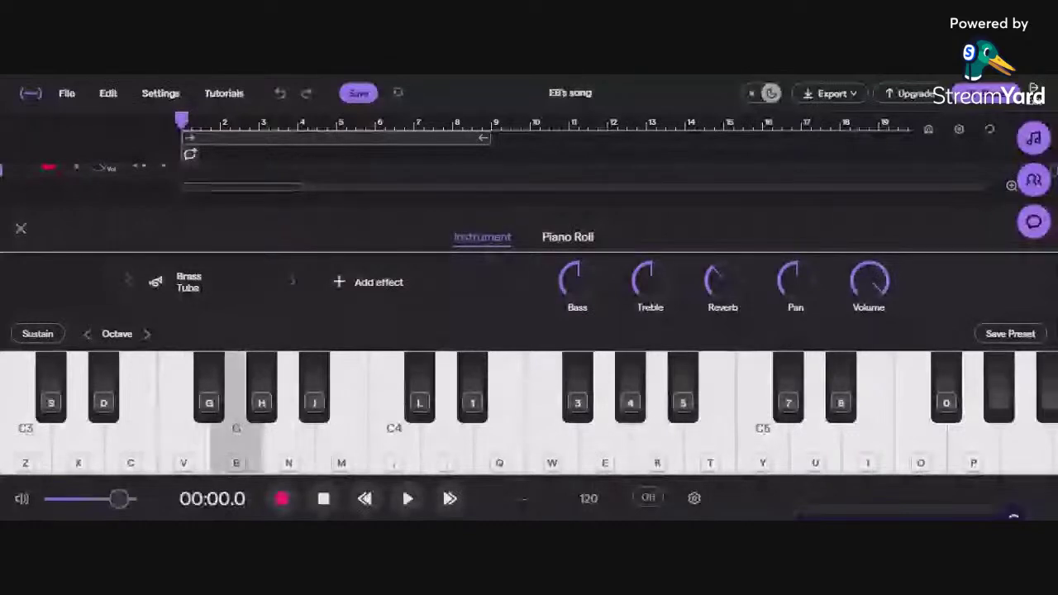
key("v")
key("b")
key("n")
key("b")
key("z")
key("period")
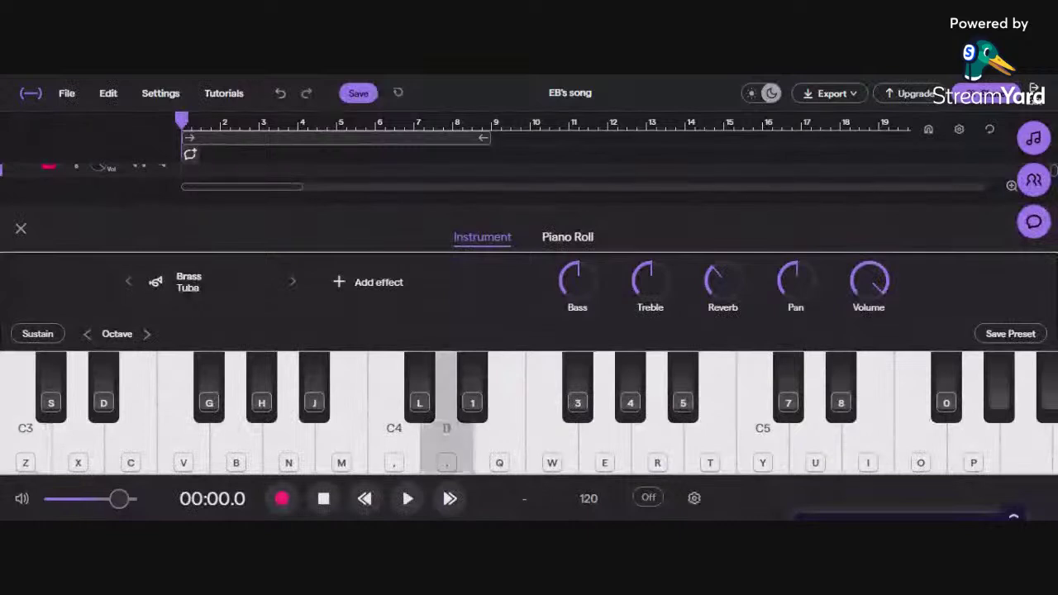
key("comma")
key("m")
key("n")
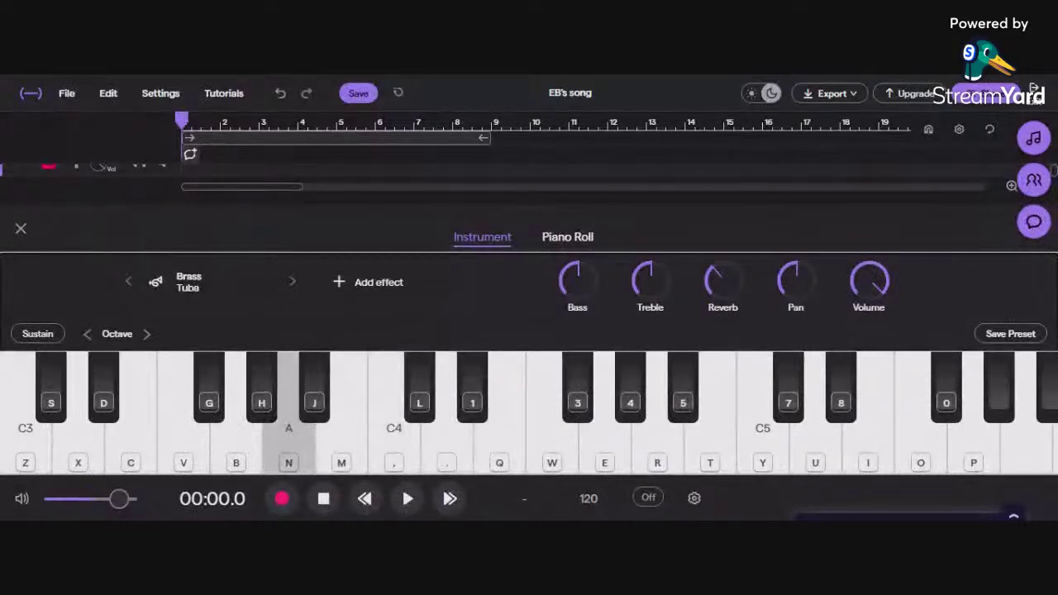
key("z")
key("b")
key("x")
key("c")
key("z")
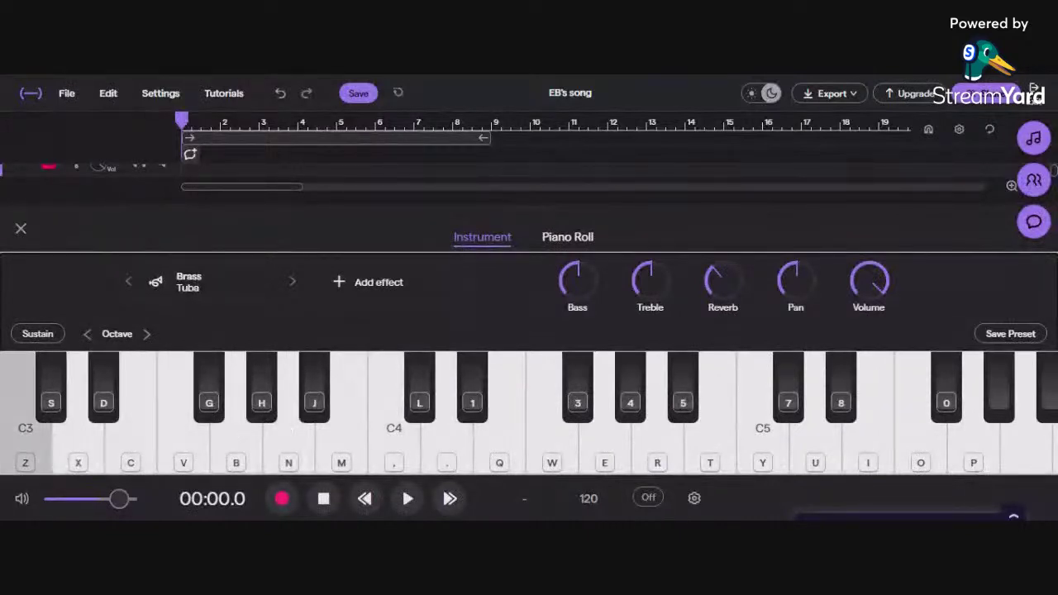
Lower the keyboard by one octave to start at C2 and audition the Tuba with notes between C2 and D3
left_click(86, 333)
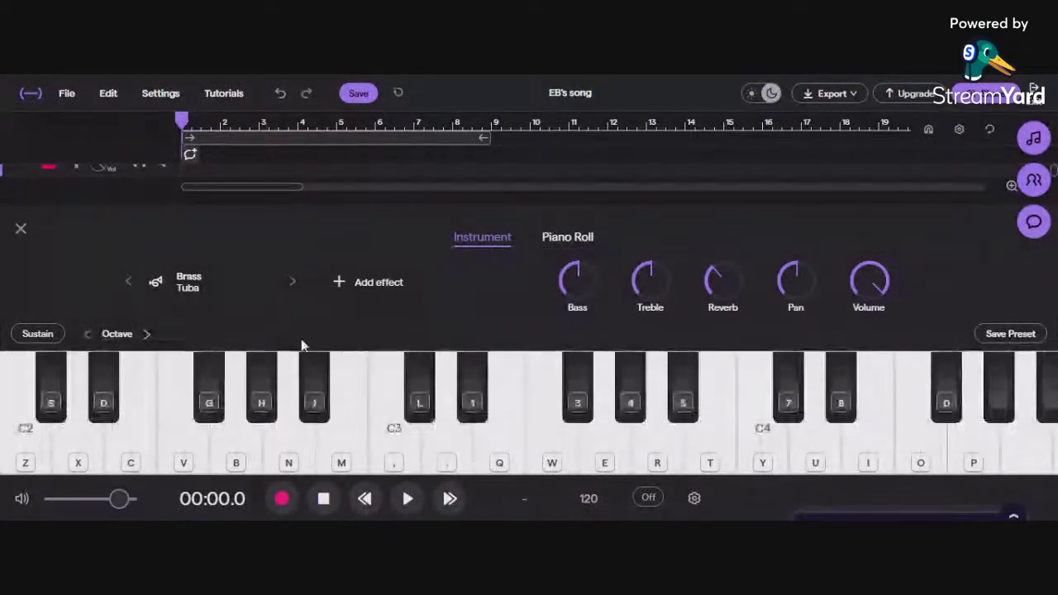
key("c")
key("v")
key("b")
key("z")
key("comma")
key("period")
key("comma")
key("m")
key("n")
key("b")
key("s")
key("z")
key("s")
key("d")
key("c")
key("v")
key("b")
key("n")
key("m")
key("z")
key("period")
key("z")
key("period")
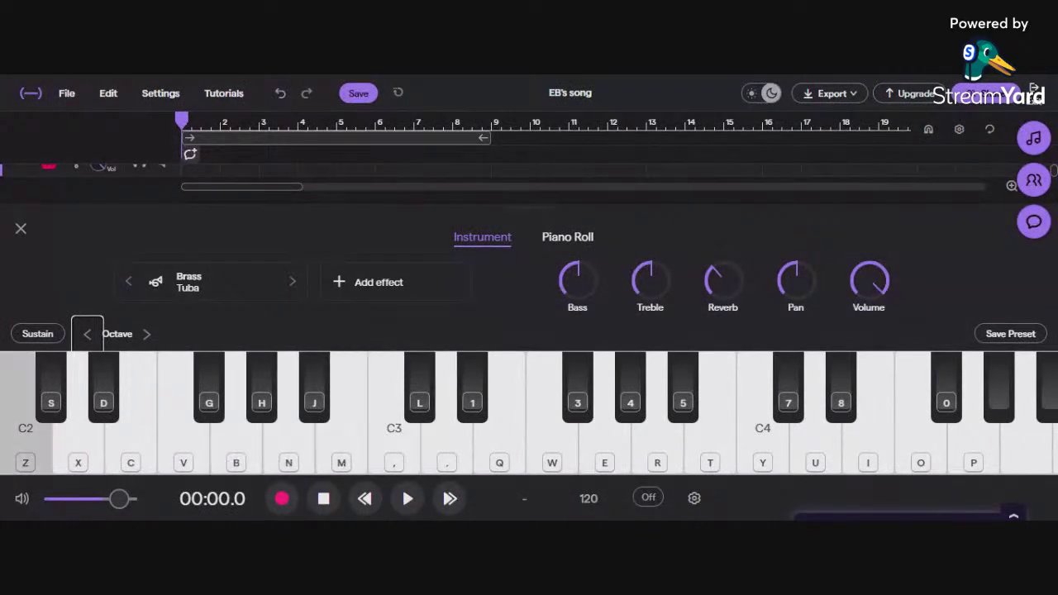
key("comma")
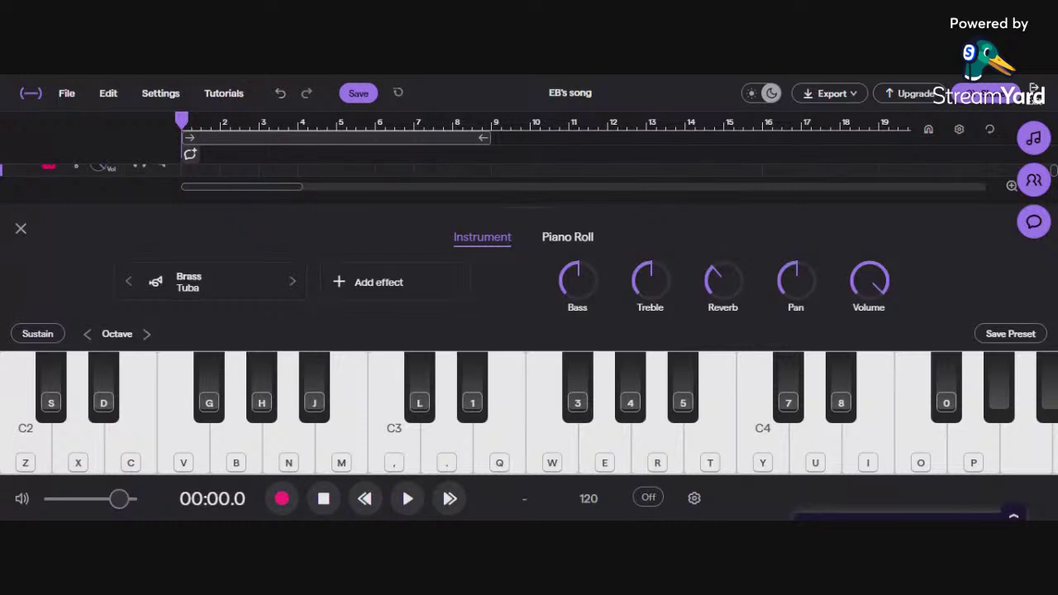
Advance the preset to Cello - Pizzicato and audition it with melodies between C2 and Bb3
left_click(87, 333)
left_click(293, 281)
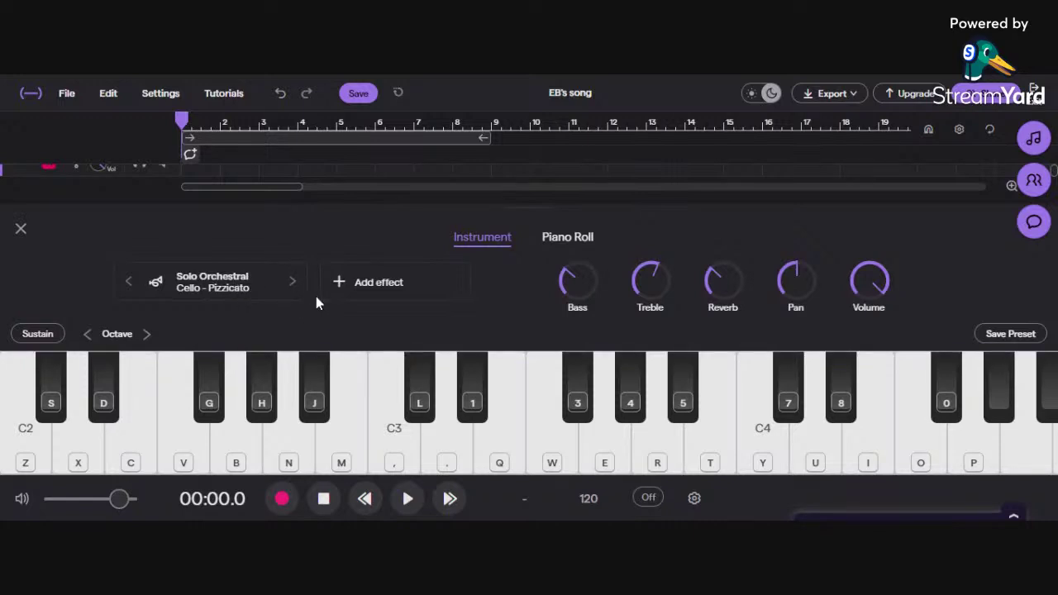
key("b")
key("n")
key("b")
key("c")
key("m")
key("comma")
key("period")
key("z")
key("comma")
key("m")
key("n")
key("b")
key("v")
key("z")
key("n")
key("b")
key("c")
key("comma")
key("period")
key("z")
key("x")
key("comma")
key("m")
key("m")
key("comma")
key("5")
key("5")
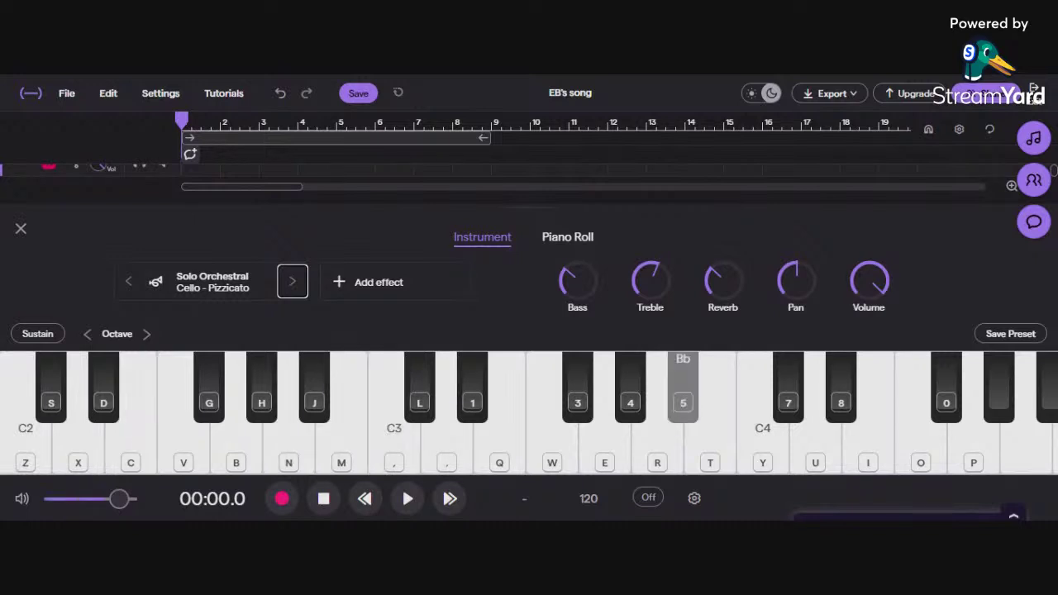
key("4")
key("x")
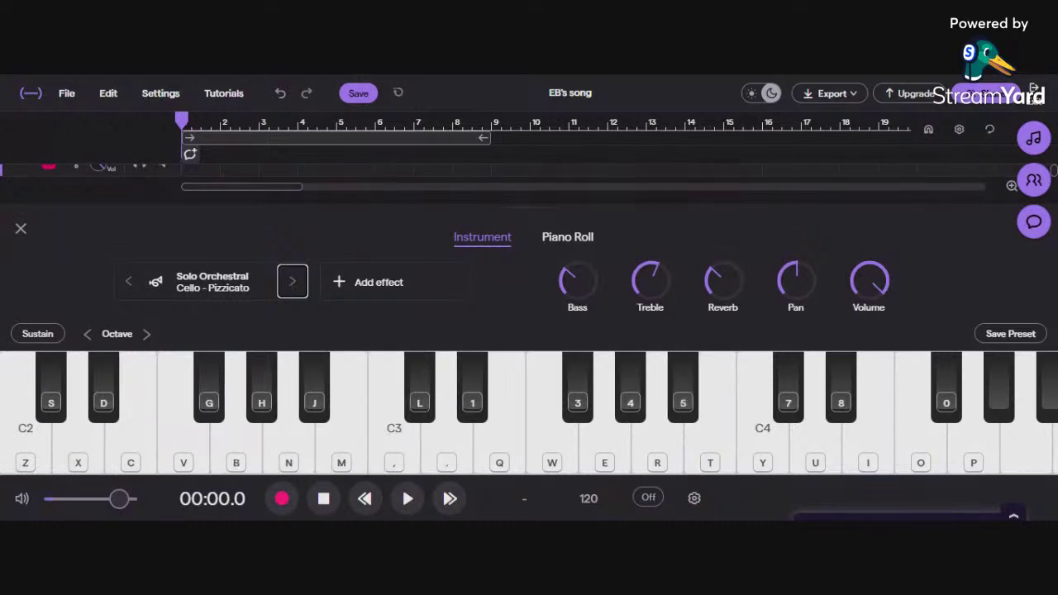
key("period")
key("period")
key("m")
key("n")
key("b")
key("c")
key("v")
key("b")
key("z")
key("b")
key("n")
key("b")
key("v")
key("c")
key("x")
key("z")
key("b")
key("v")
key("x")
key("v")
key("c")
key("x")
key("z")
key("v")
key("b")
key("n")
key("b")
Change the track's preset to String Ensemble - Chamber from the Orchestral presets and close the preset browser
left_click(254, 285)
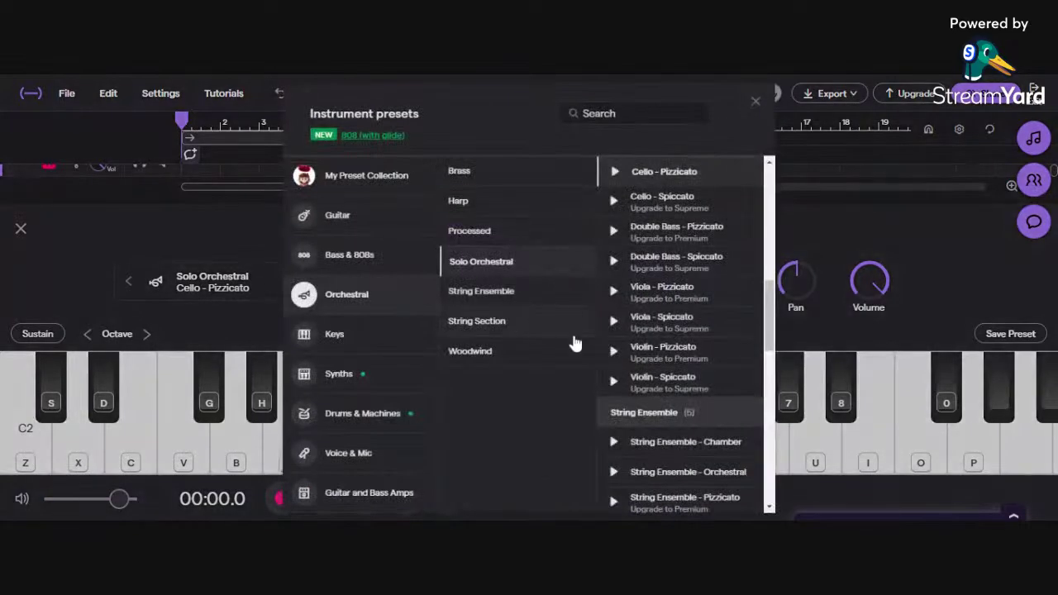
scroll(719, 388, "down", 1)
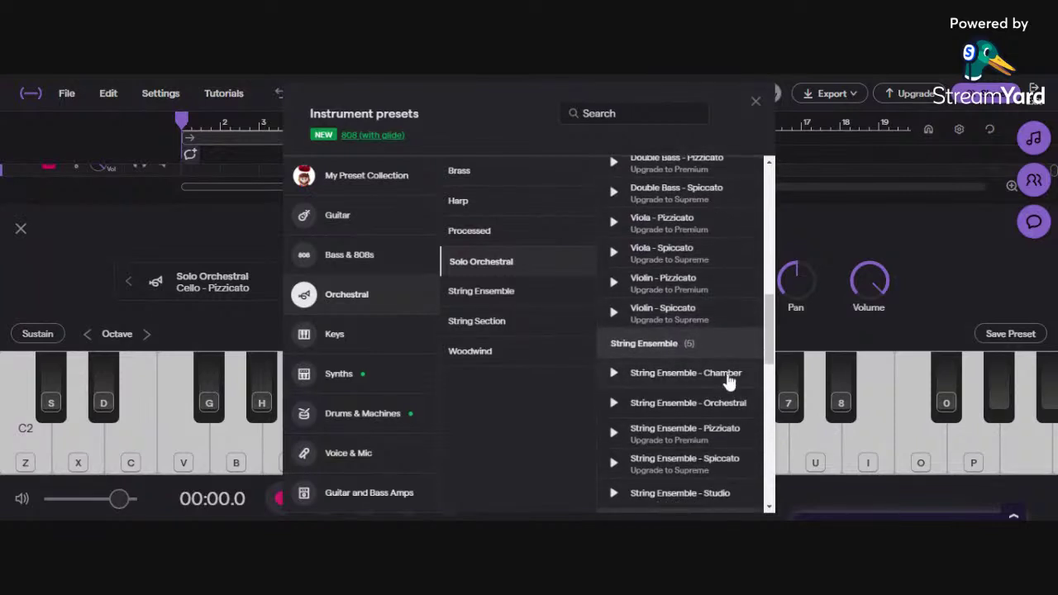
left_click(727, 376)
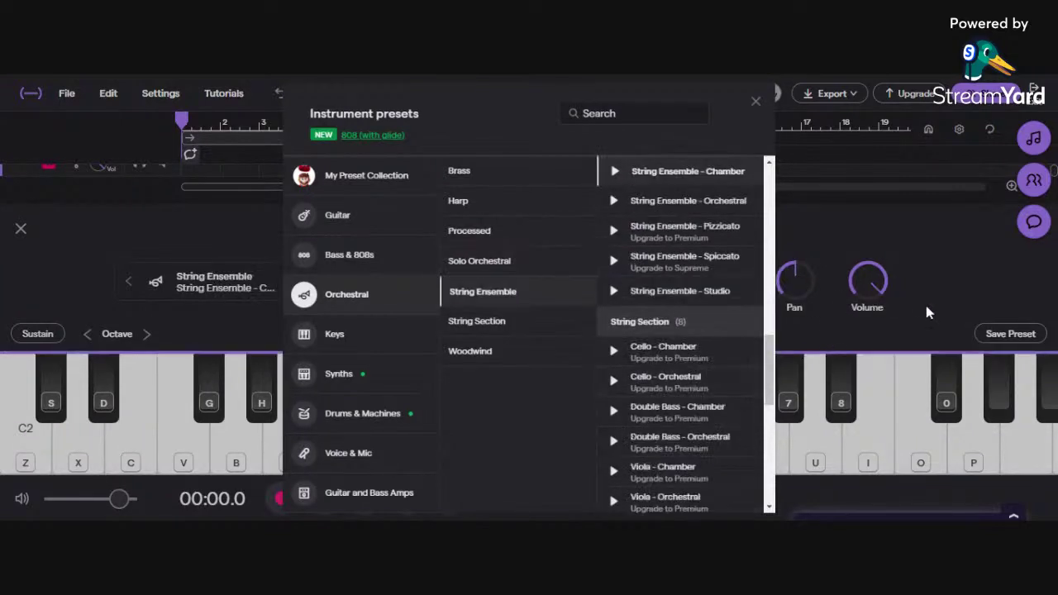
left_click(977, 283)
Audition the String Ensemble - Chamber preset with notes between C2 and D3
key("v")
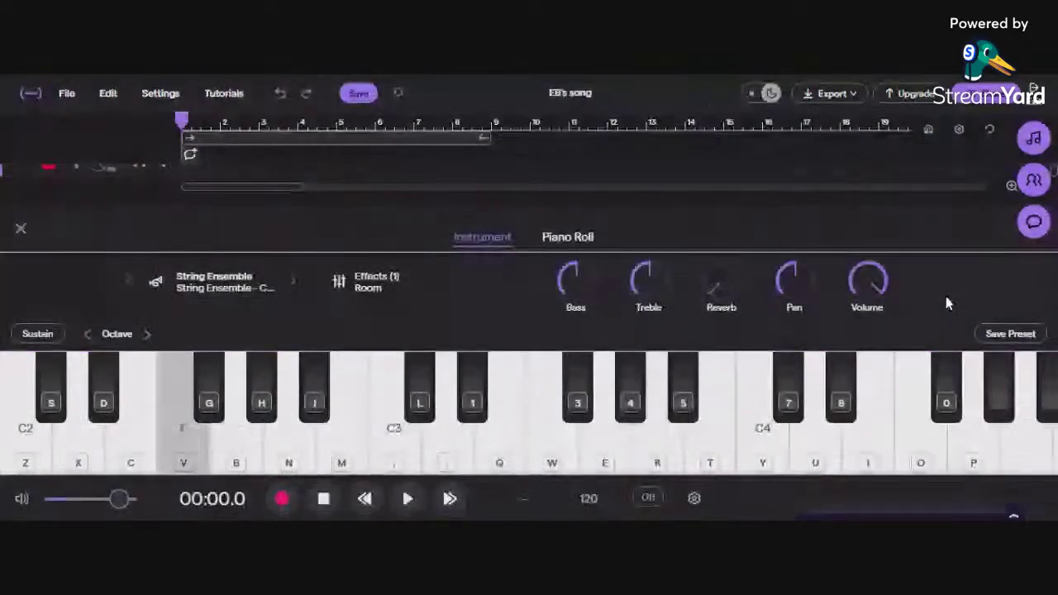
key("m")
key("comma")
key("z")
key("b")
key("n")
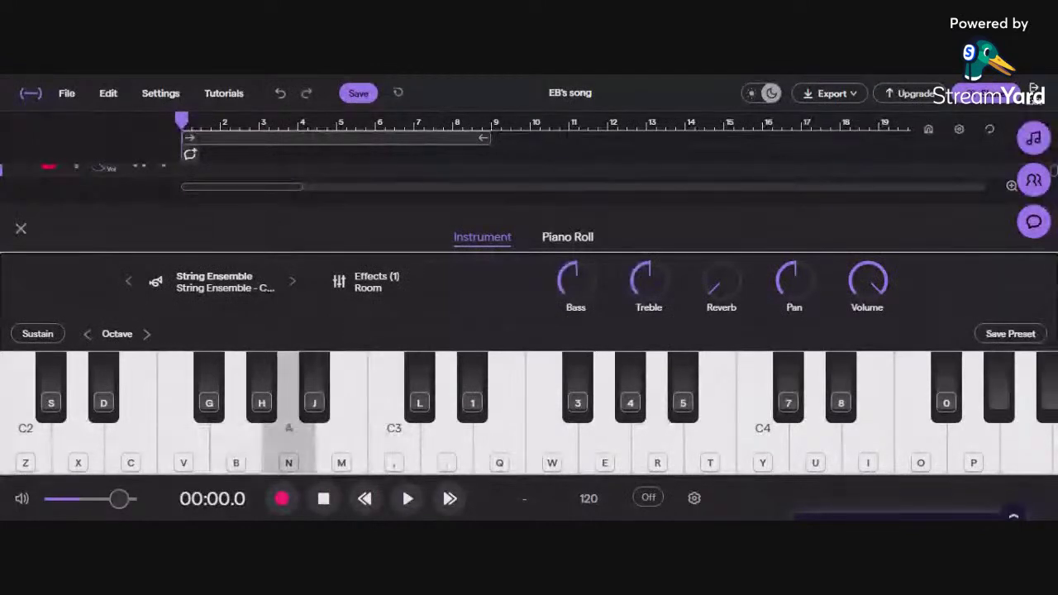
key("s")
key("d")
key("s")
key("b")
key("z")
key("n")
key("comma")
key("period")
key("comma")
key("m")
key("v")
key("n")
key("b")
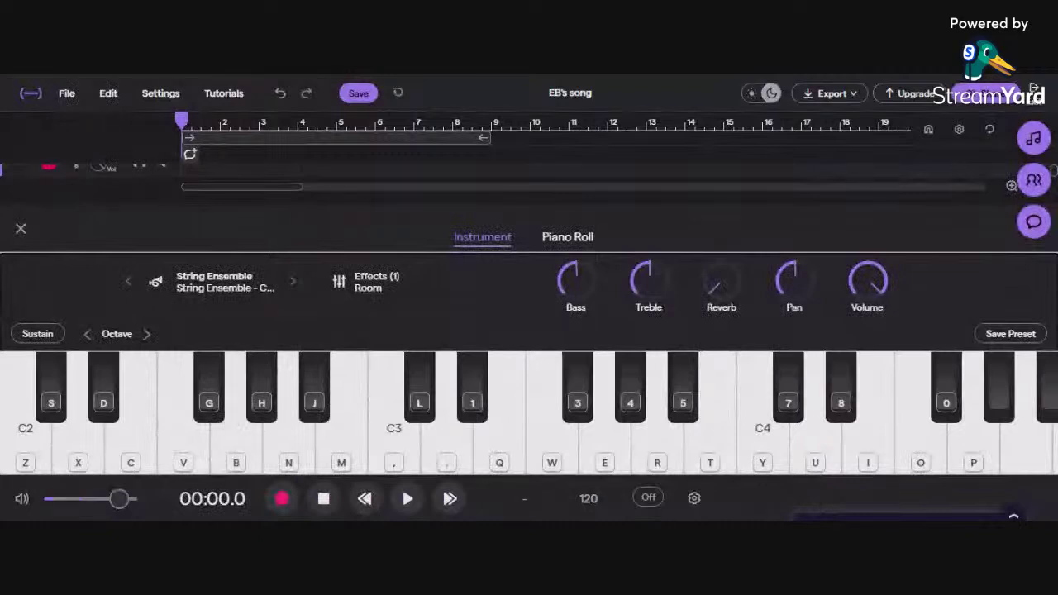
Step through the remaining String Ensemble presets, change the preset to African Pan Flute from the Woodwind group, and close the preset browser
left_click(293, 283)
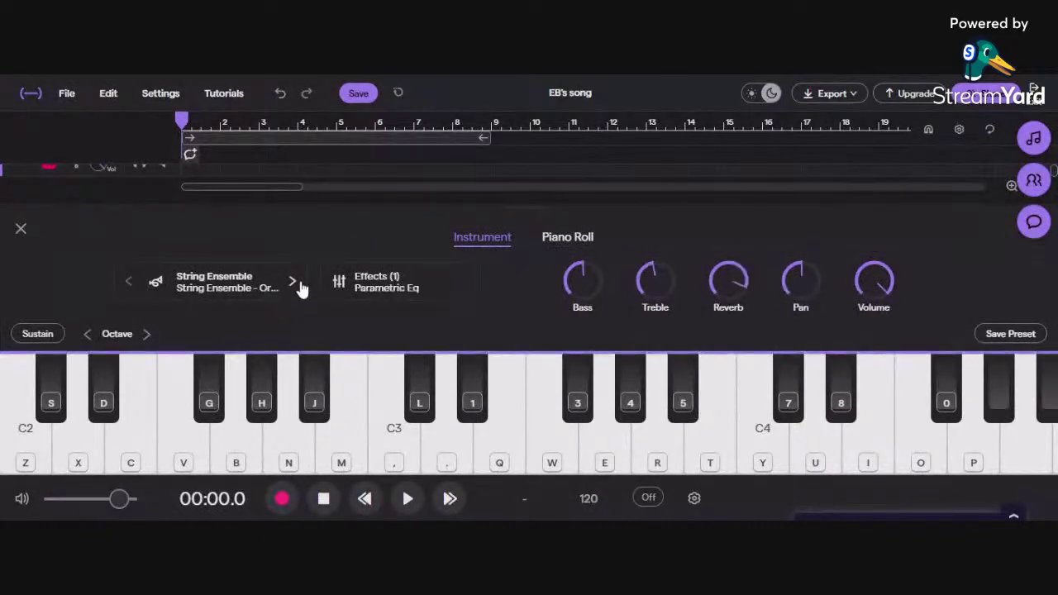
left_click(293, 282)
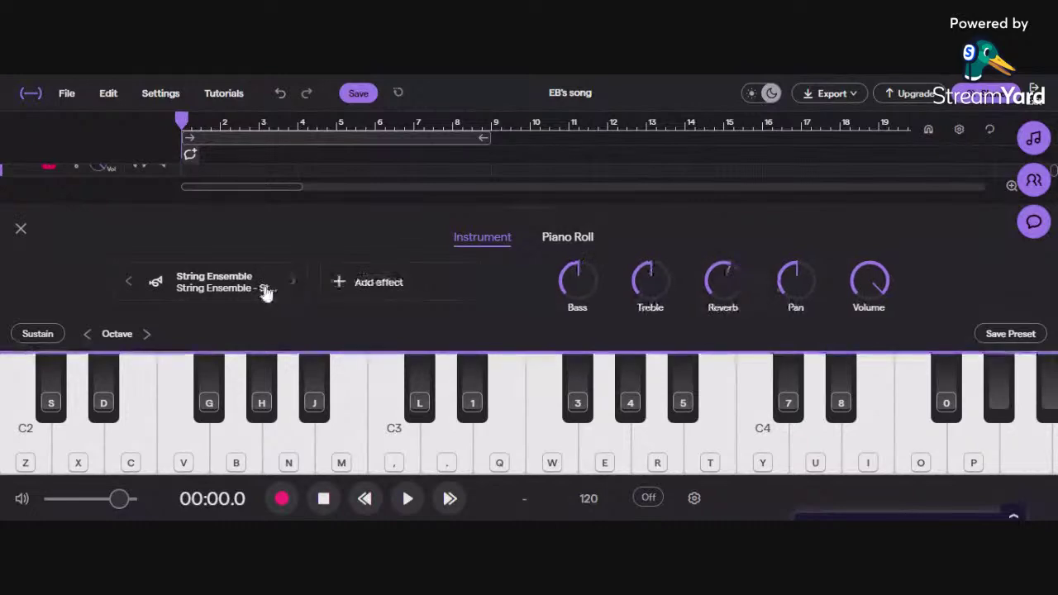
left_click(266, 291)
scroll(702, 363, "down", 4)
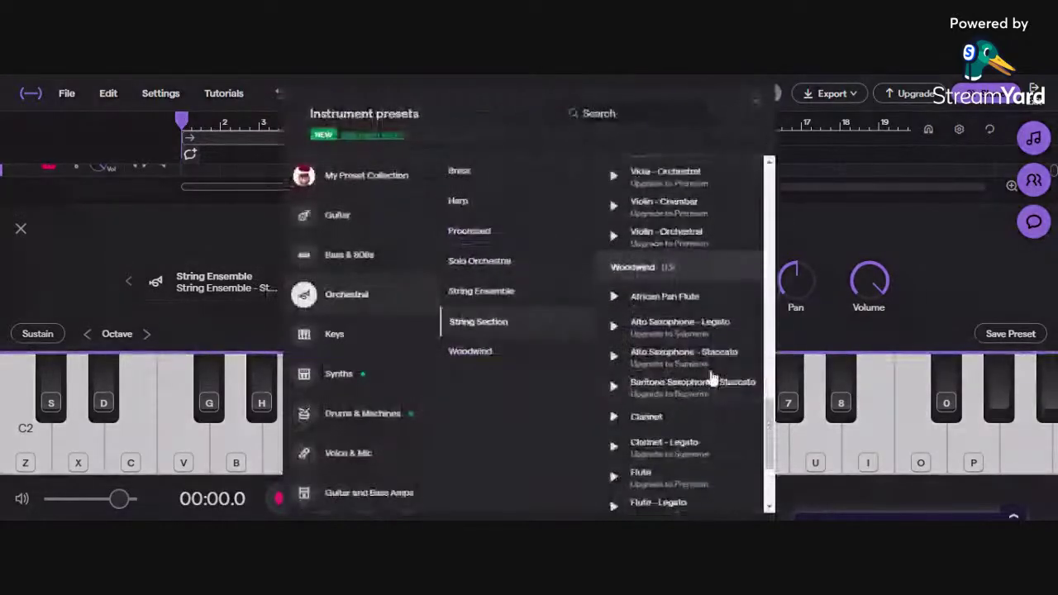
left_click(712, 298)
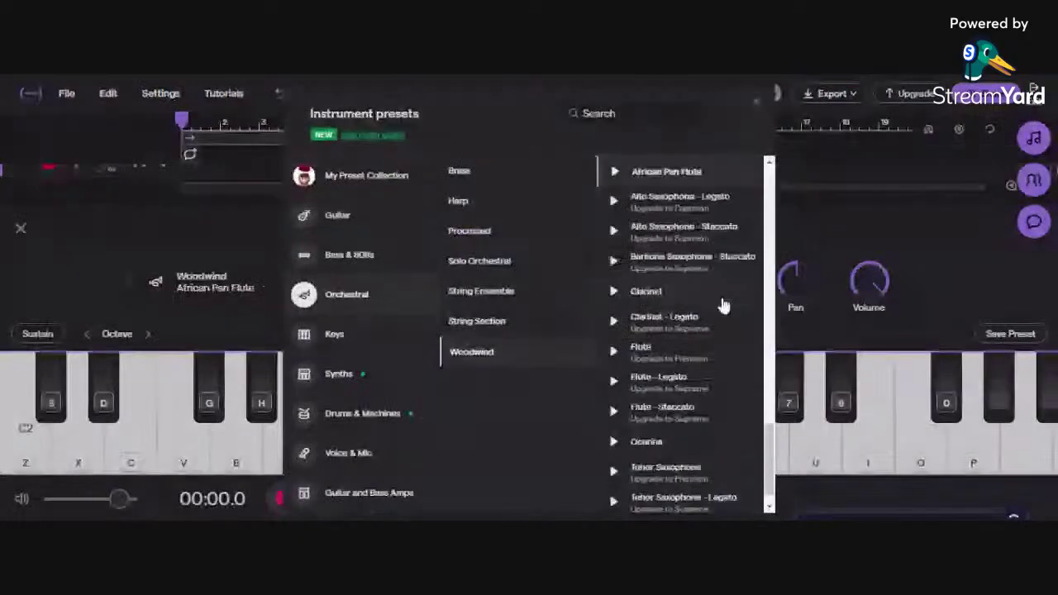
left_click(944, 273)
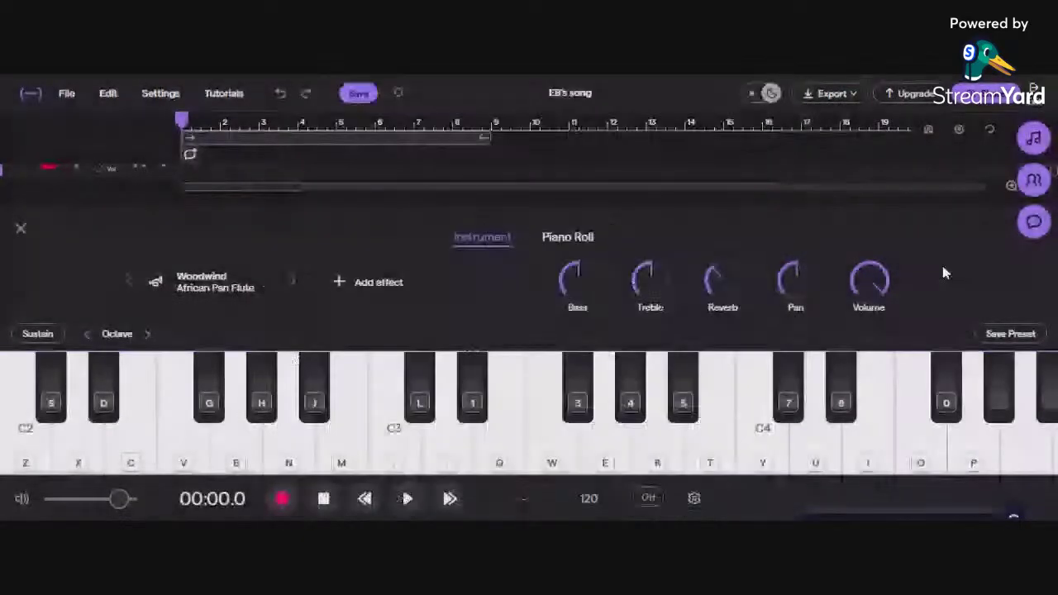
Audition the African Pan Flute preset with a few low notes up to D3
key("n")
key("m")
key("z")
key("period")
key("comma")
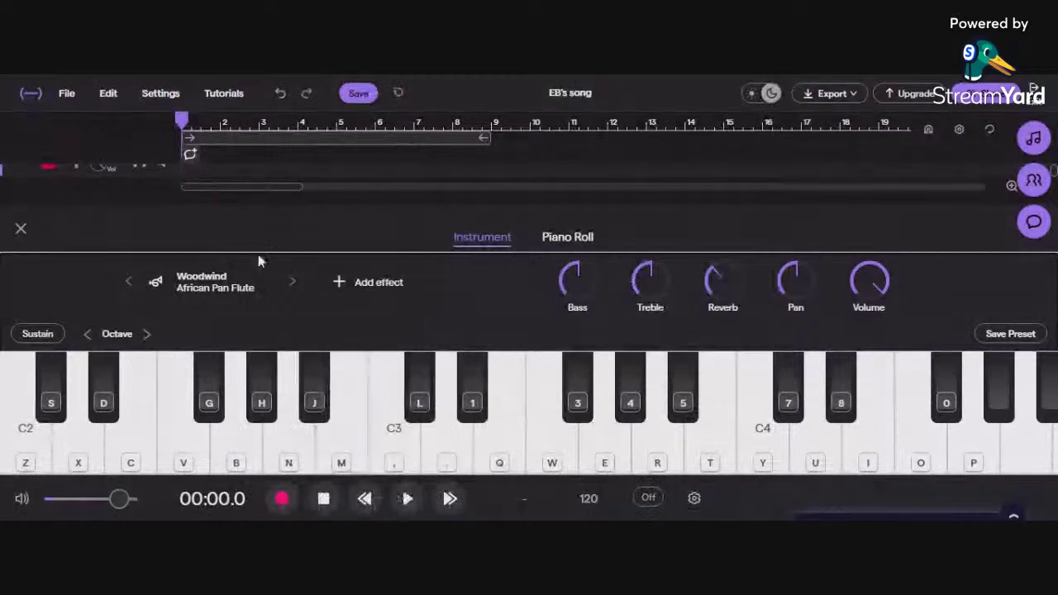
Raise the keyboard by one octave and audition the African Pan Flute preset with notes between C3 and D4
left_click(148, 333)
key("n")
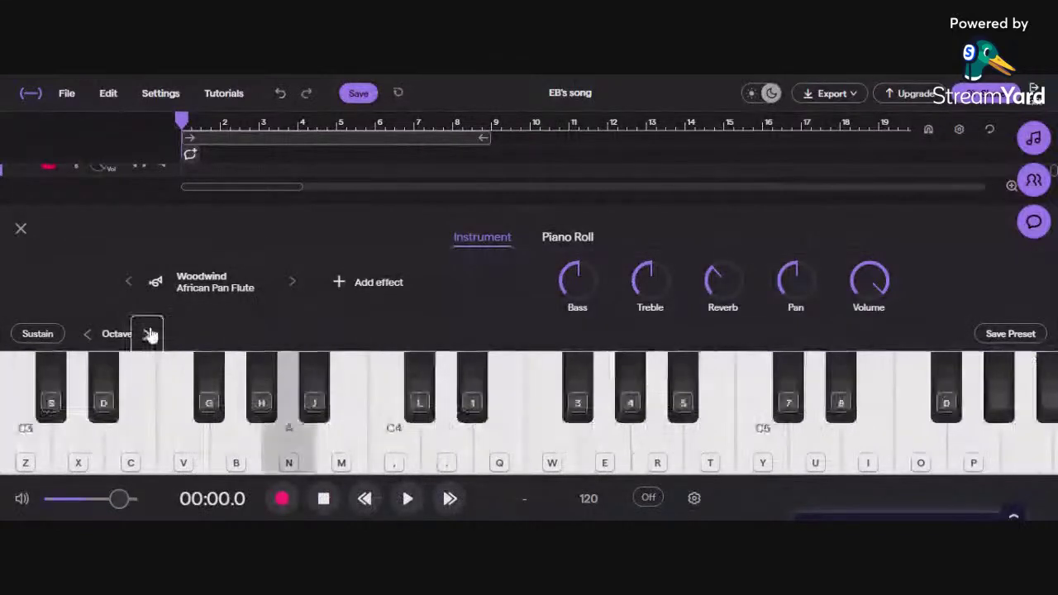
key("comma")
key("m")
key("n")
key("b")
key("v")
key("x")
key("z")
key("period")
key("comma")
key("m")
key("n")
key("b")
key("v")
key("c")
key("x")
key("n")
key("z")
key("h")
key("m")
key("comma")
key("period")
key("comma")
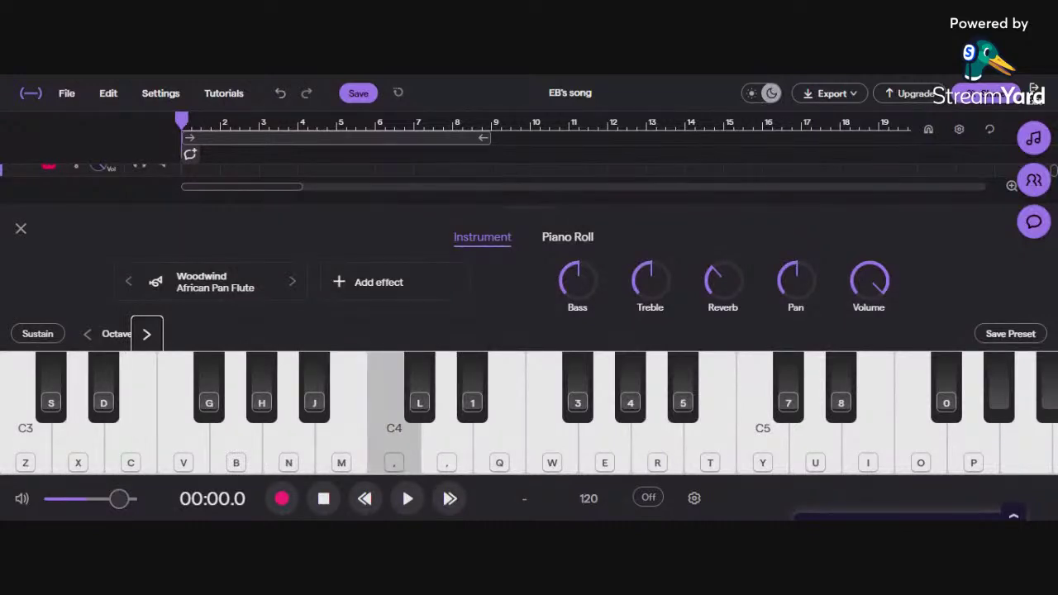
key("m")
key("n")
key("v")
key("n")
key("comma")
key("period")
key("z")
key("comma")
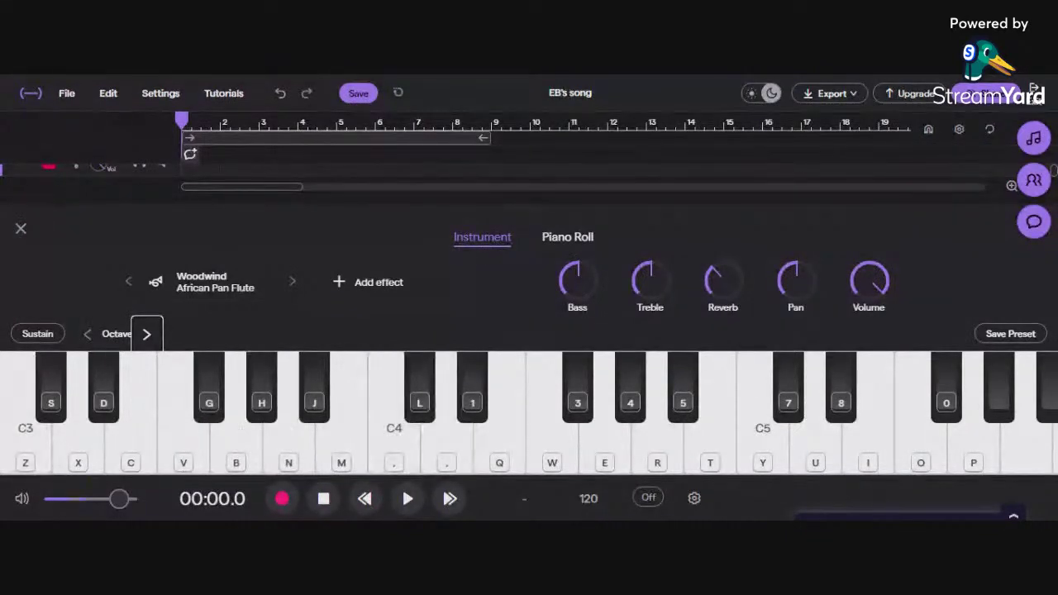
Switch to the Clarinet preset in the Woodwind group and audition it with notes between C3 and C4
left_click(290, 286)
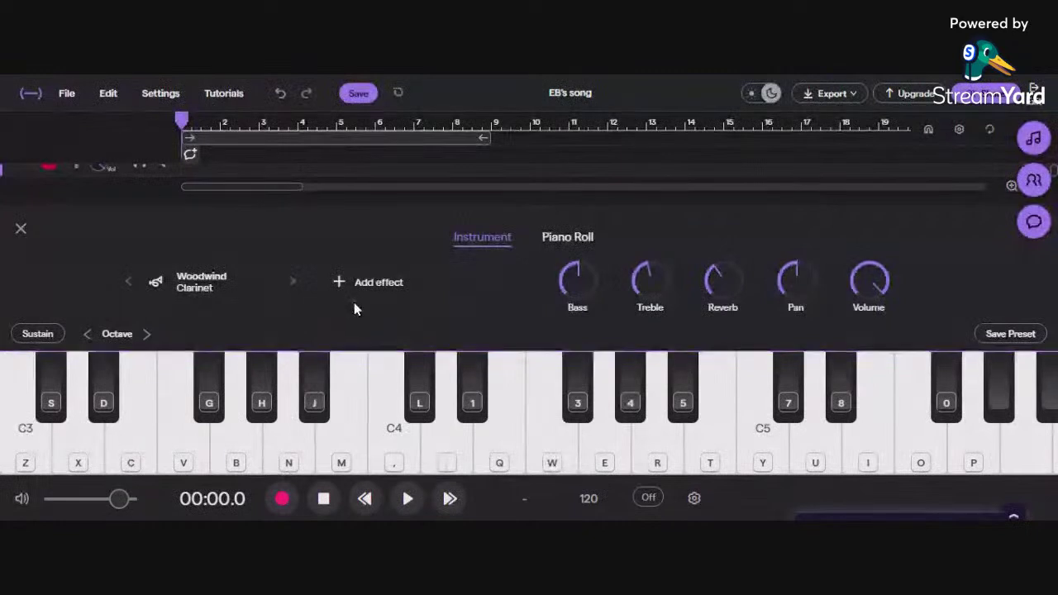
key("n")
key("m")
key("comma")
key("b")
key("n")
key("b")
key("v")
key("c")
key("b")
key("n")
key("z")
key("b")
key("n")
key("comma")
key("m")
key("n")
key("v")
key("n")
key("m")
key("b")
key("v")
key("c")
key("x")
key("z")
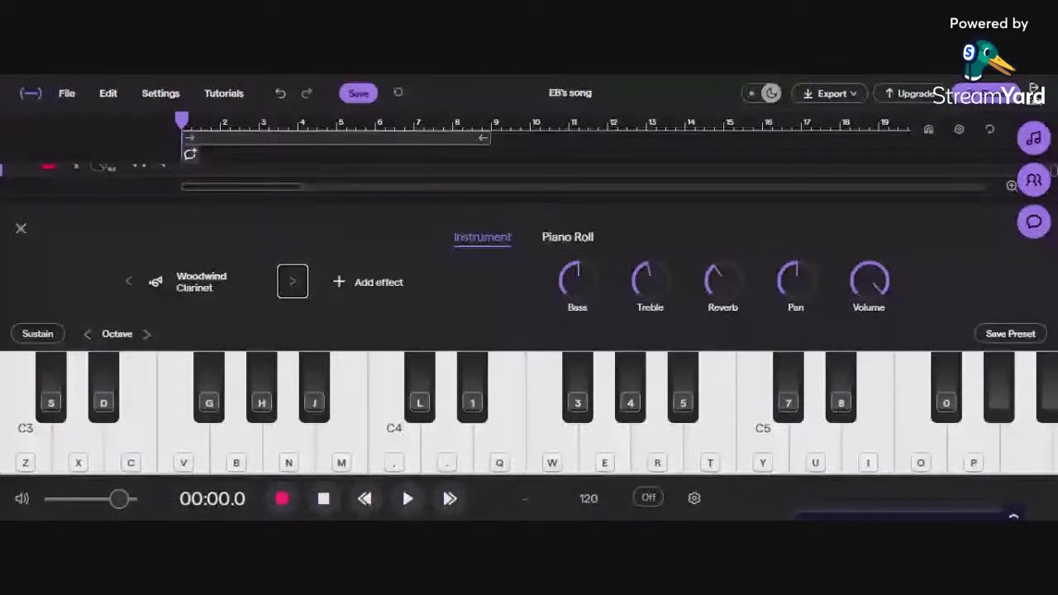
key("n")
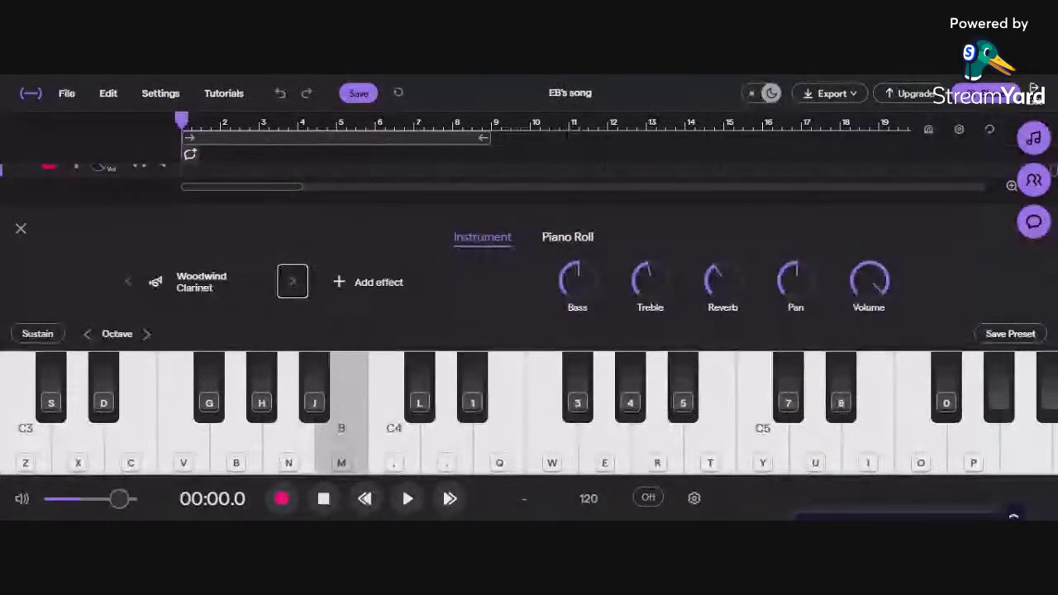
key("c")
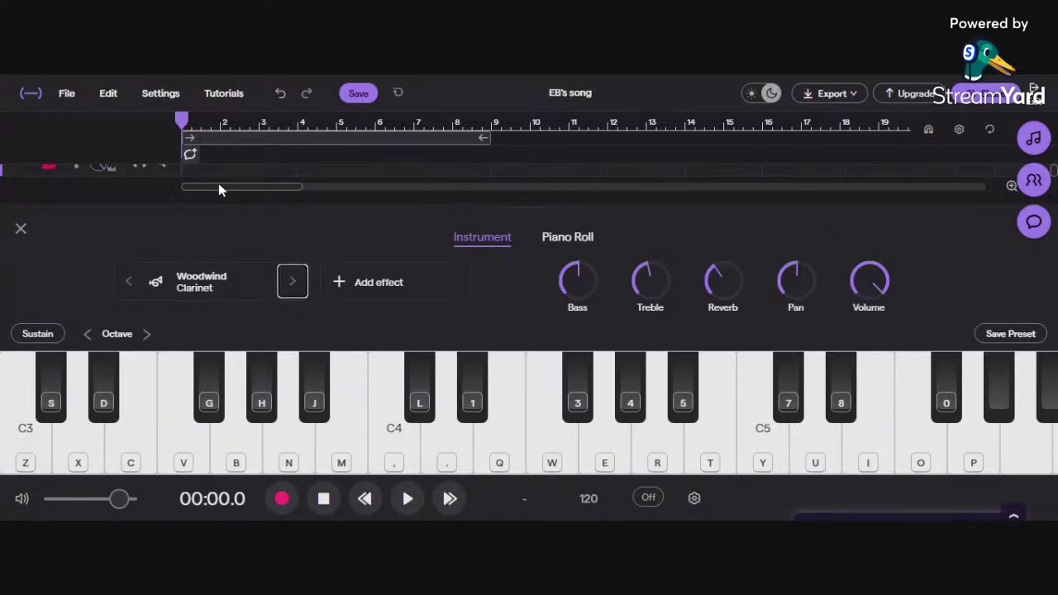
Browse the drum kits in the Drums & Machines presets and change the track's preset to Clean Black
left_click(244, 285)
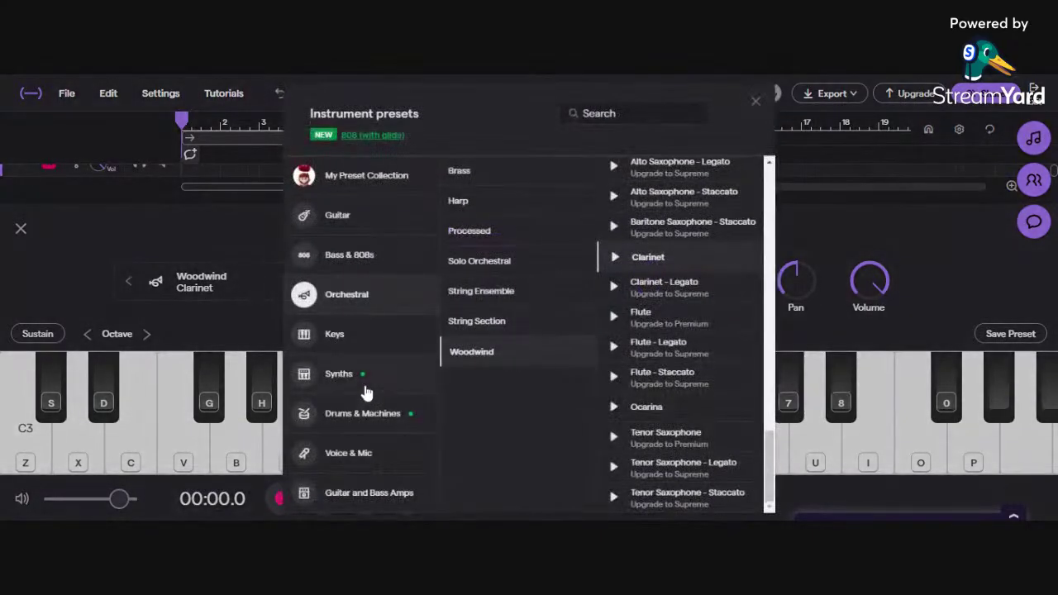
left_click(384, 419)
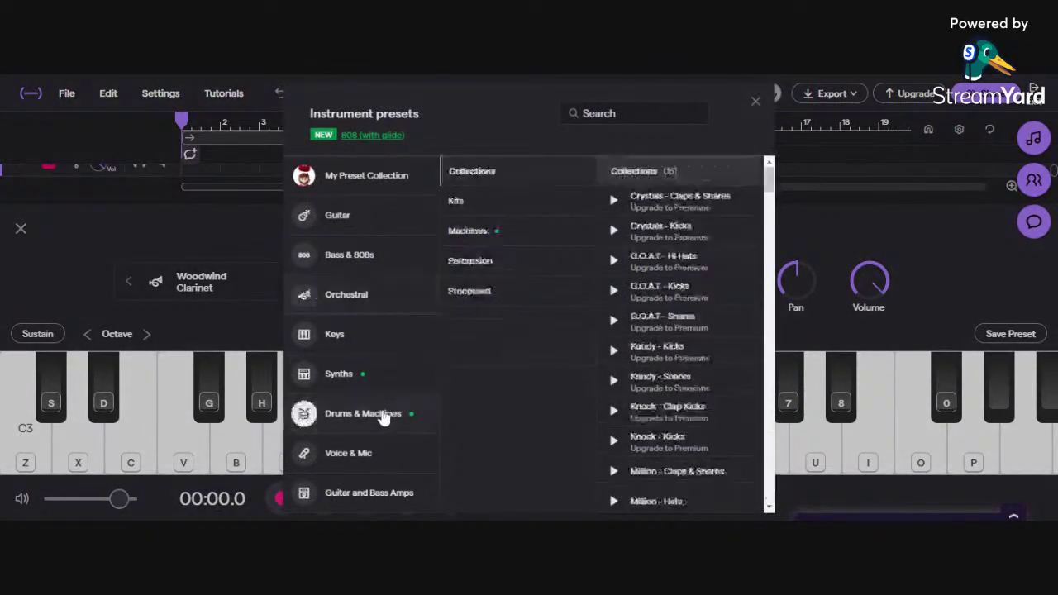
left_click(547, 211)
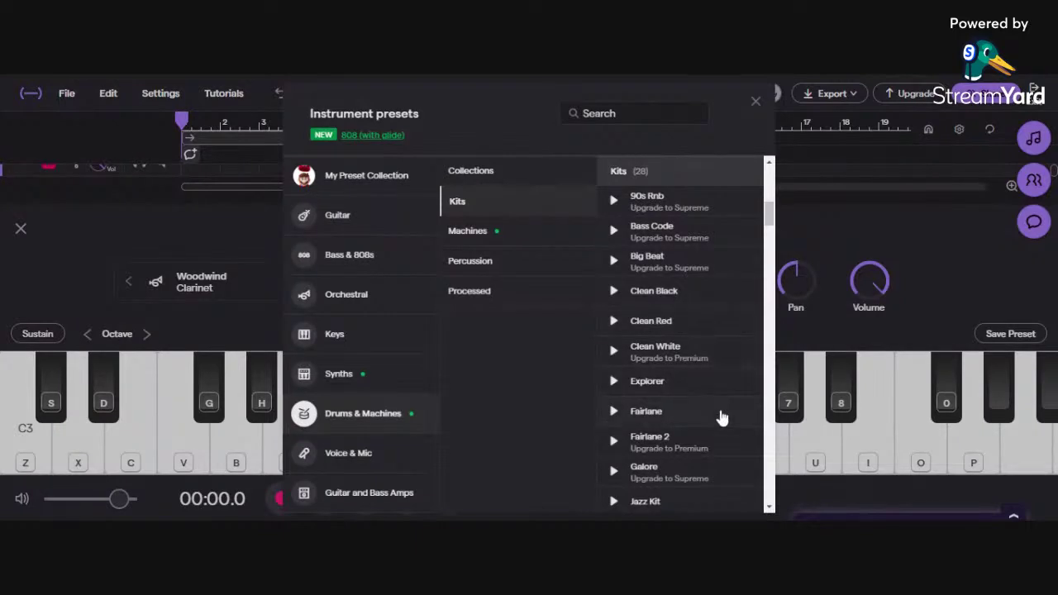
scroll(720, 418, "down", 1)
scroll(713, 443, "down", 2)
scroll(714, 430, "down", 3)
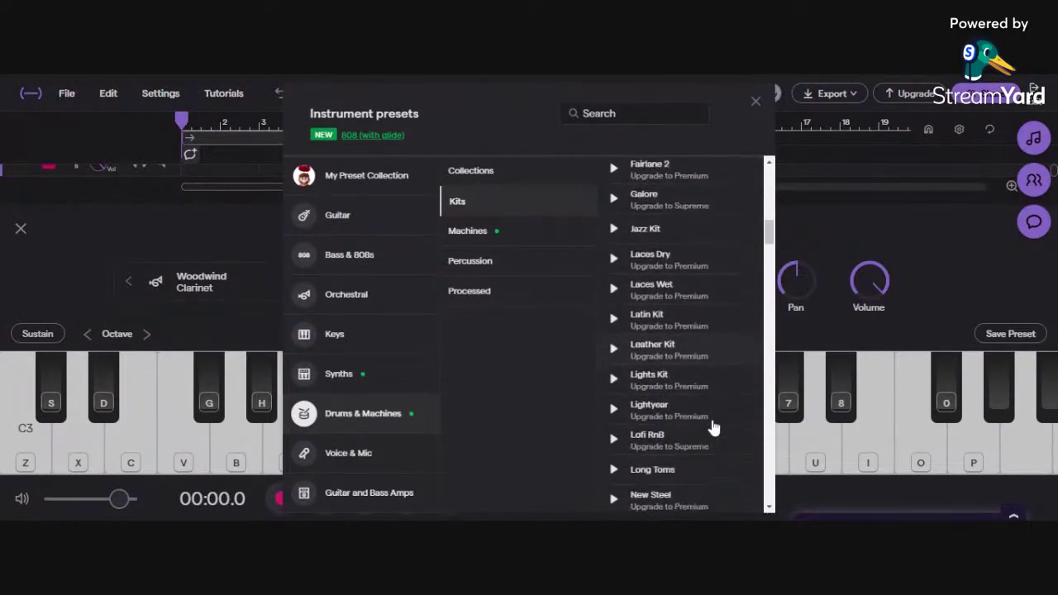
scroll(700, 347, "down", 2)
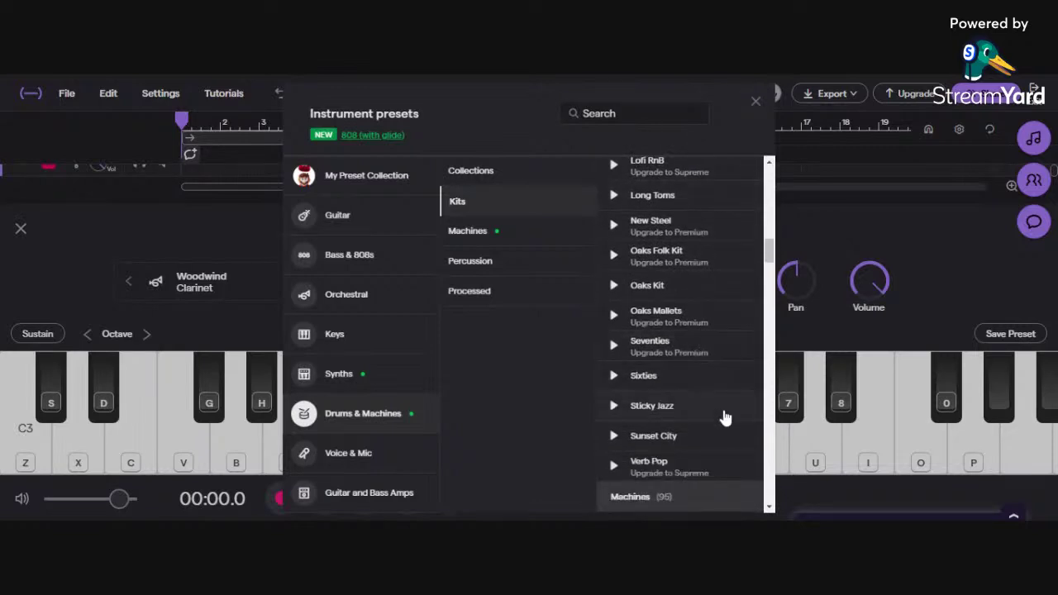
scroll(720, 430, "down", 1)
scroll(694, 392, "up", 5)
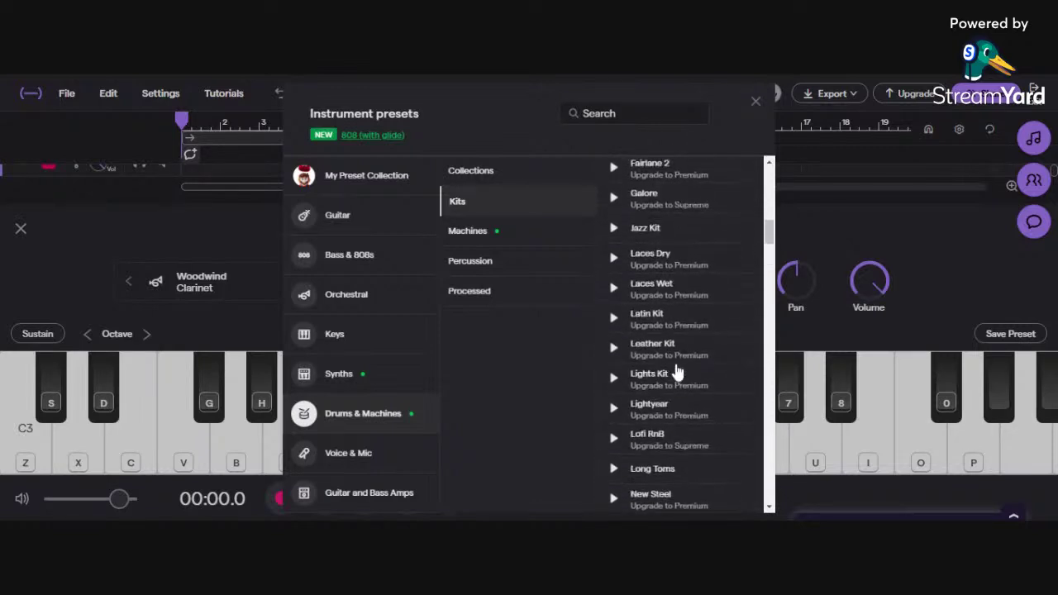
scroll(678, 372, "up", 3)
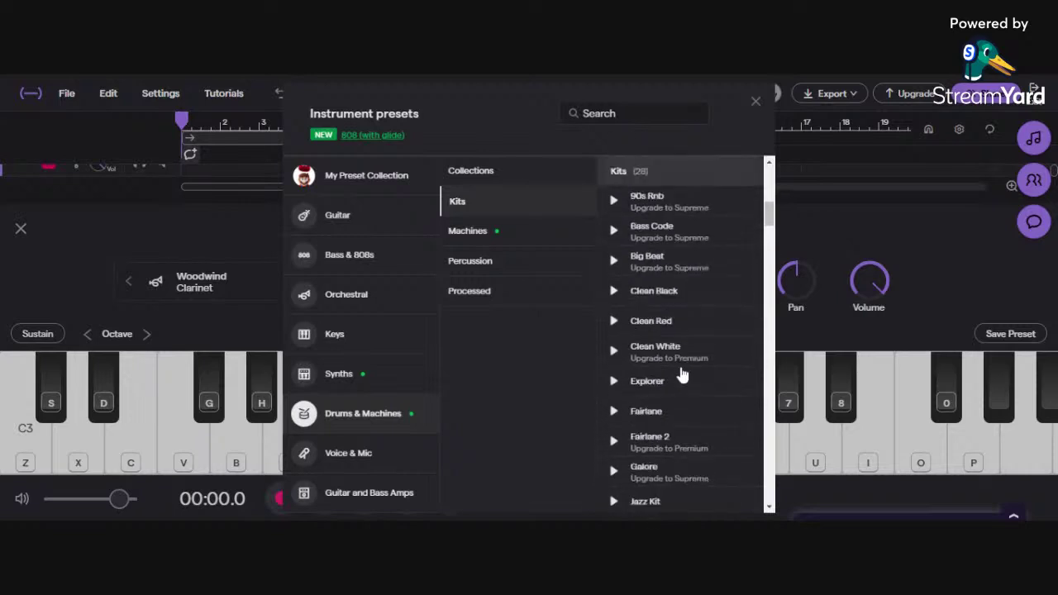
left_click(716, 296)
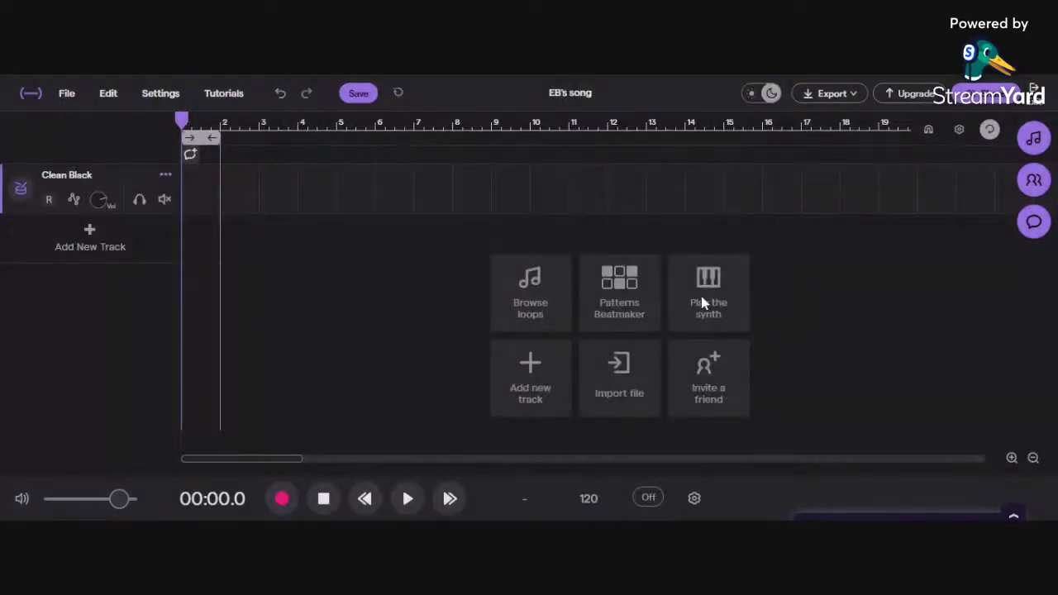
Open the Clean Black track's instrument and record a short drum take from the start to about 2 seconds
left_click(23, 189)
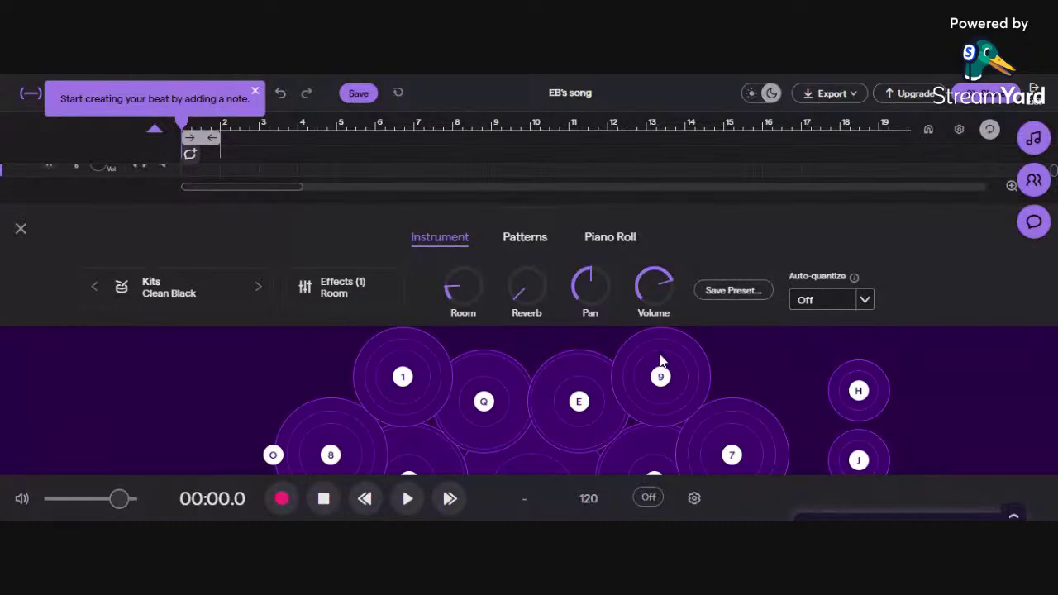
left_click(407, 498)
left_click(406, 498)
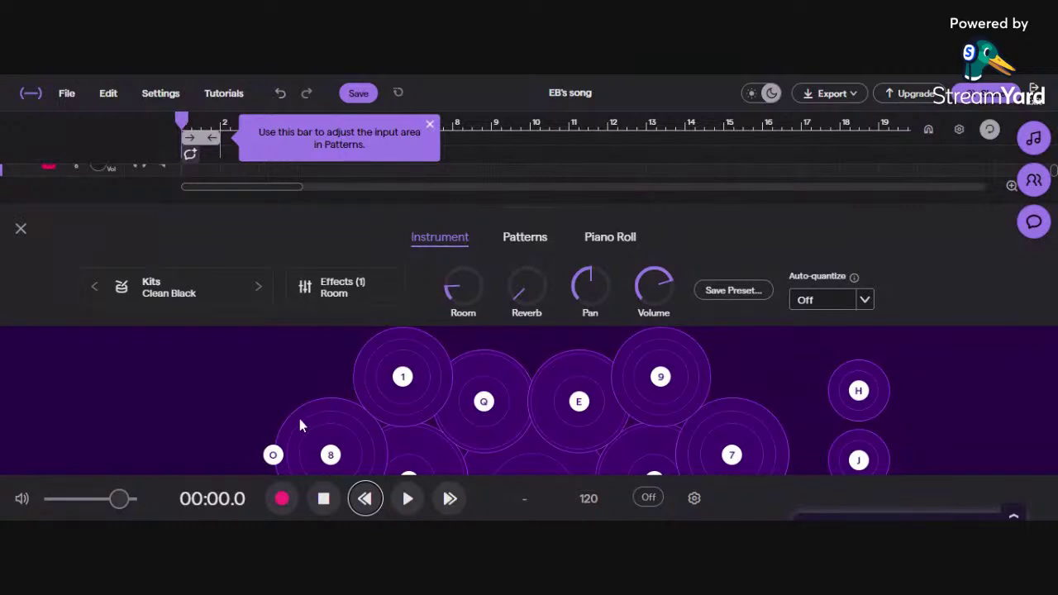
left_click(281, 498)
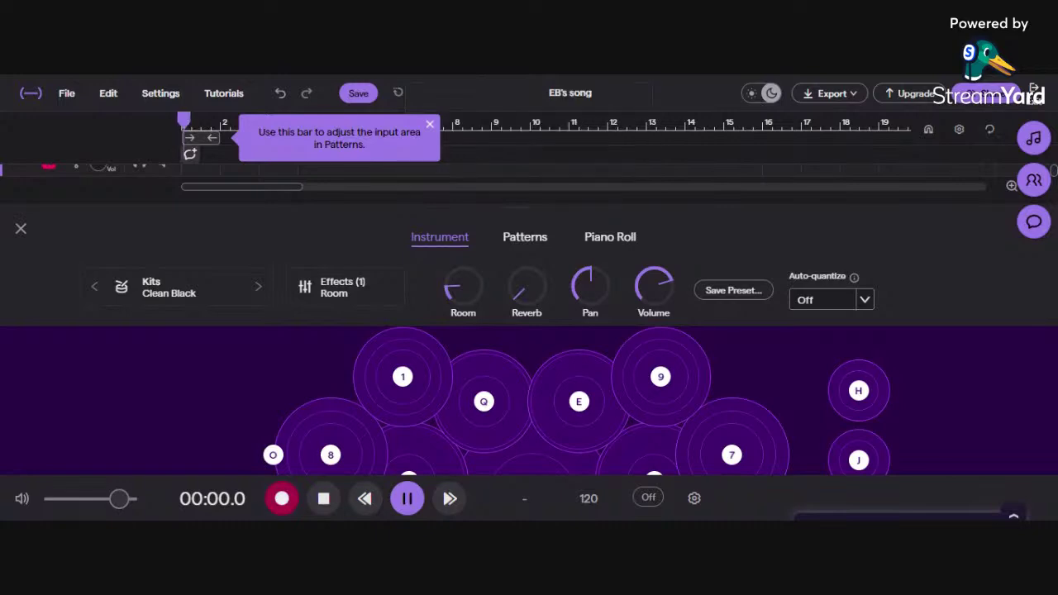
key("w")
key("a")
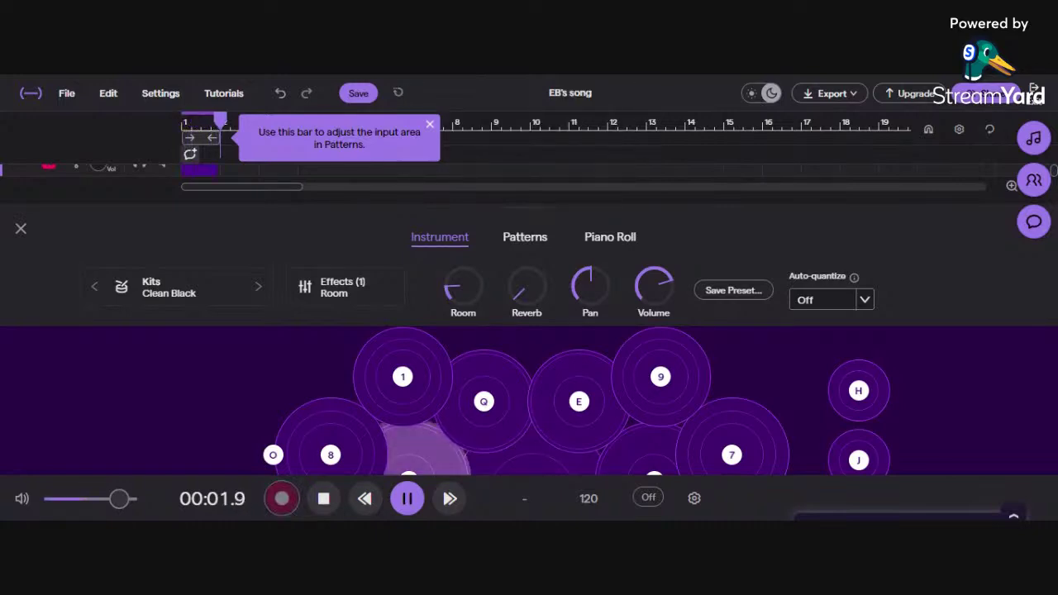
key("space")
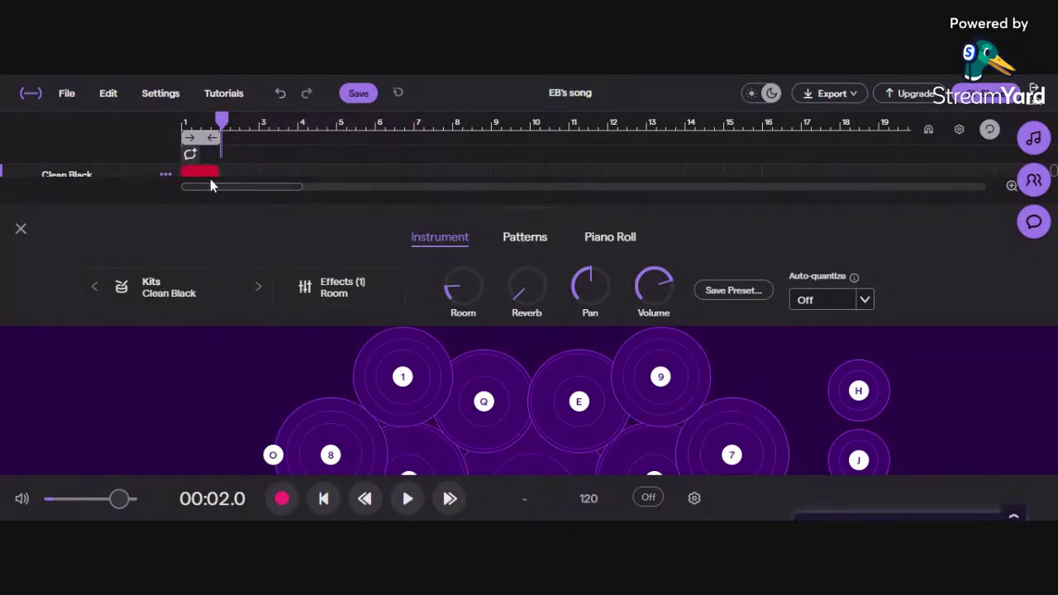
Close the instrument panel and delete the short recorded region from the Clean Black track
left_click(22, 230)
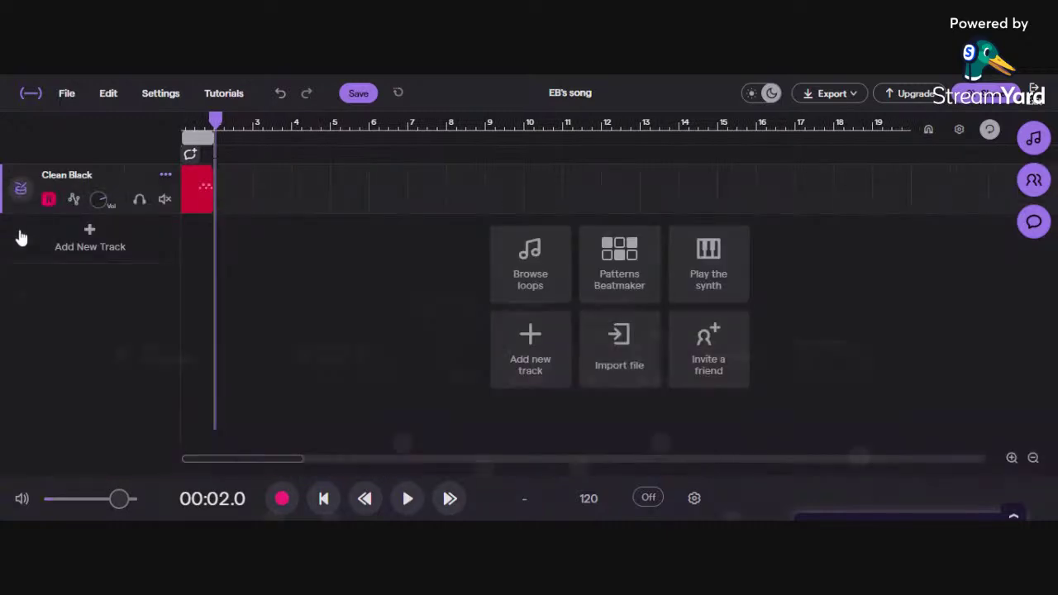
right_click(204, 189)
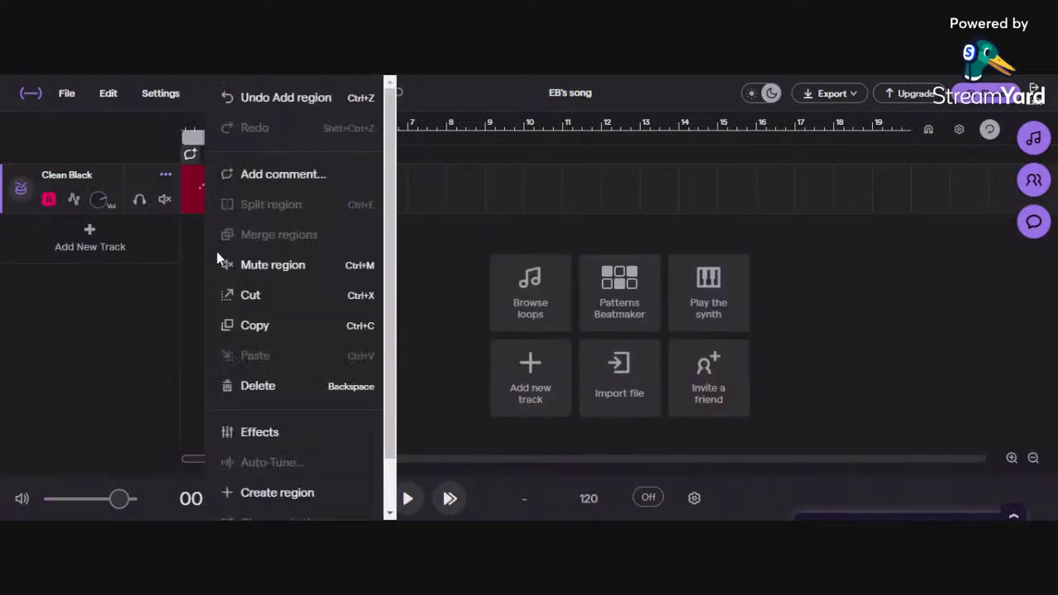
left_click(258, 385)
Extend the loop range from bar 1 to about bar 34 and return the playhead to the start of the song
left_click_drag(299, 137, 909, 181)
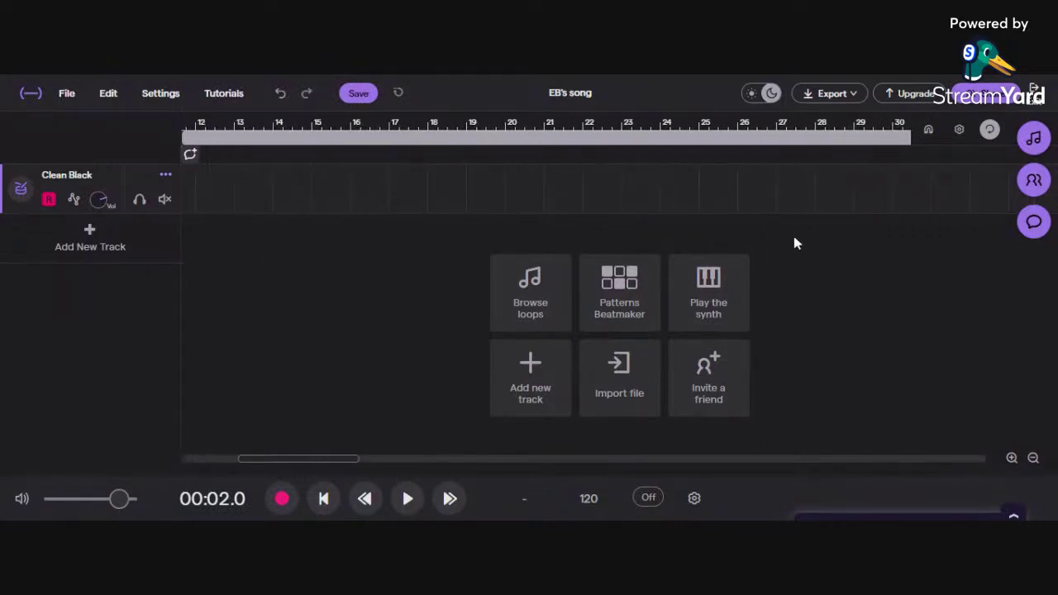
left_click_drag(346, 462, 259, 439)
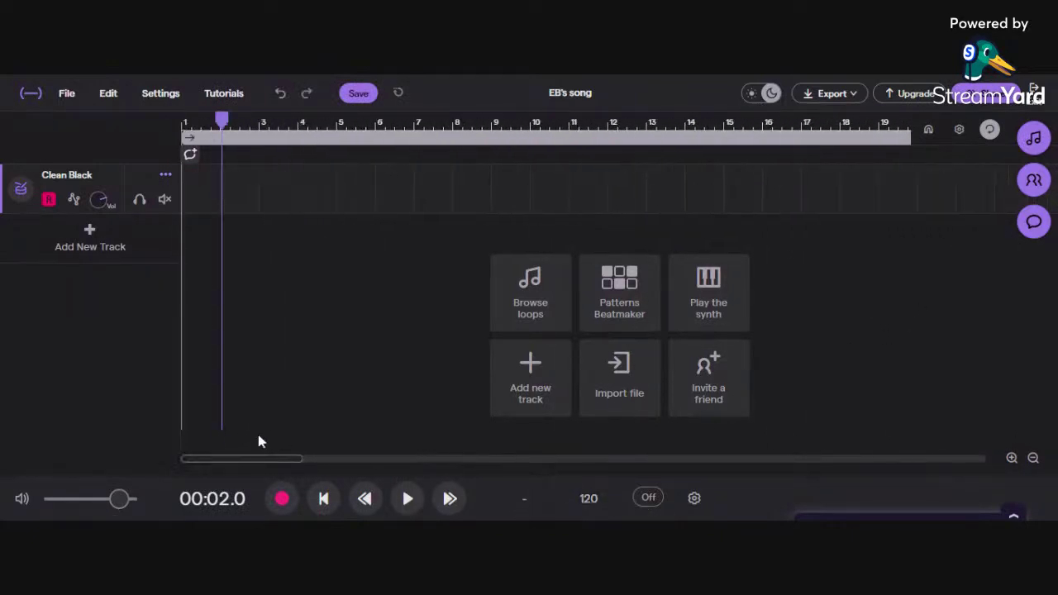
left_click_drag(221, 120, 165, 118)
left_click(124, 241)
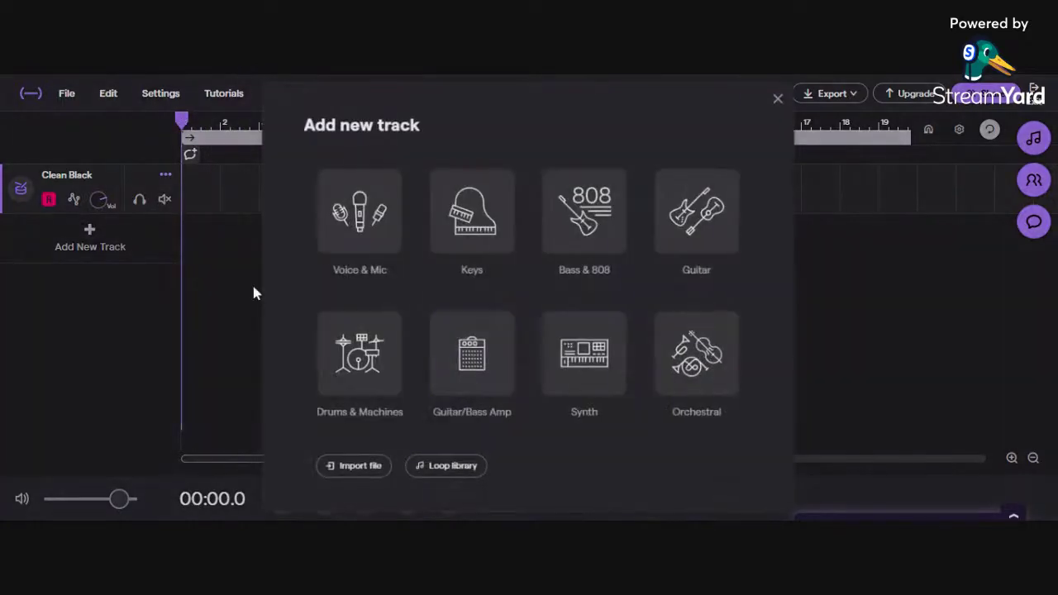
left_click(779, 100)
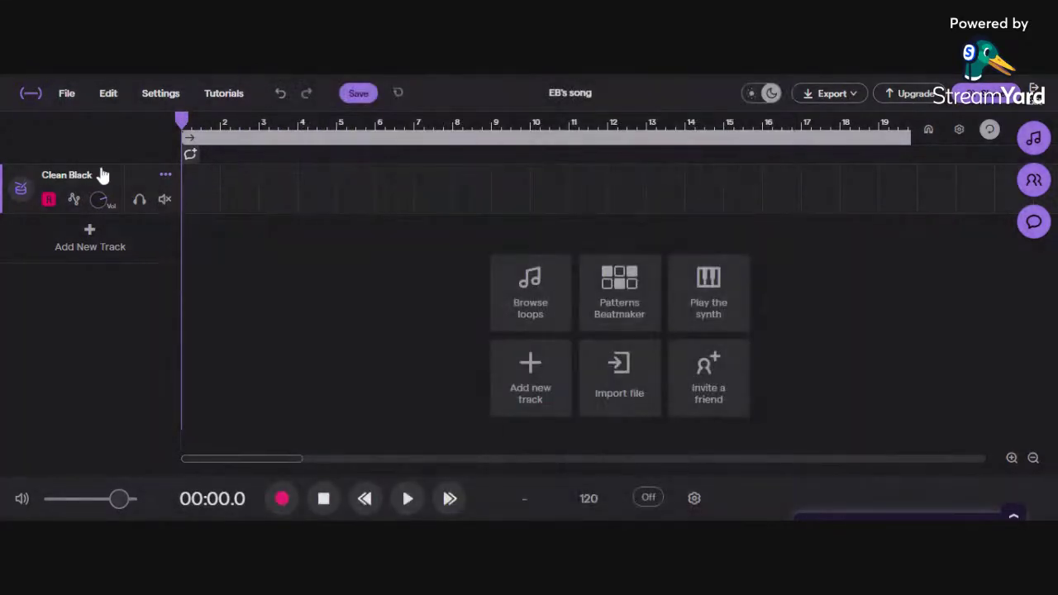
Reopen the Clean Black instrument and record a drum beat from the start of the song, stopping at about 9.7 seconds
left_click(20, 195)
left_click(282, 499)
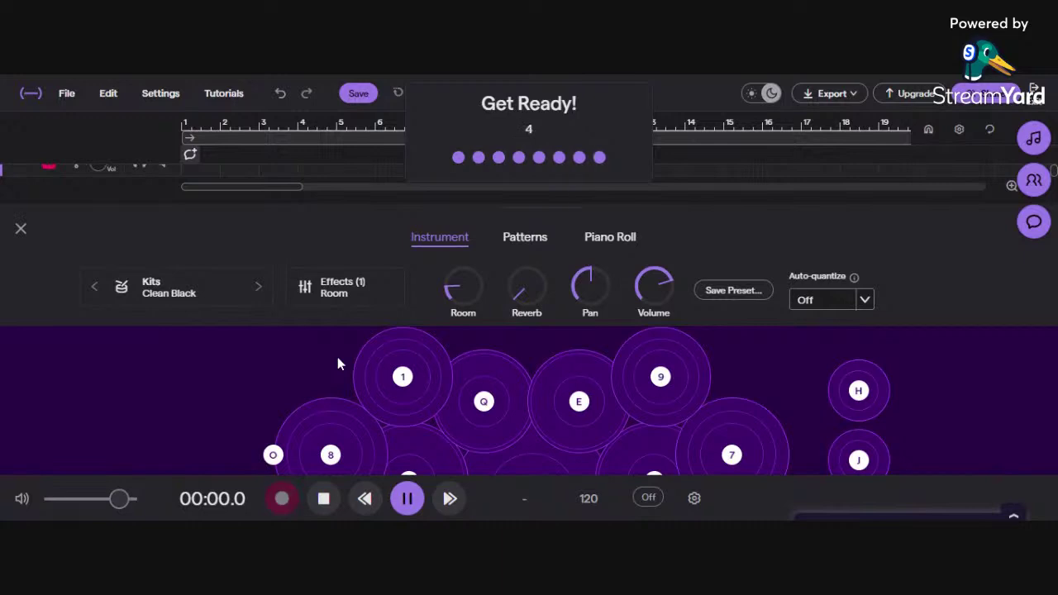
key("w")
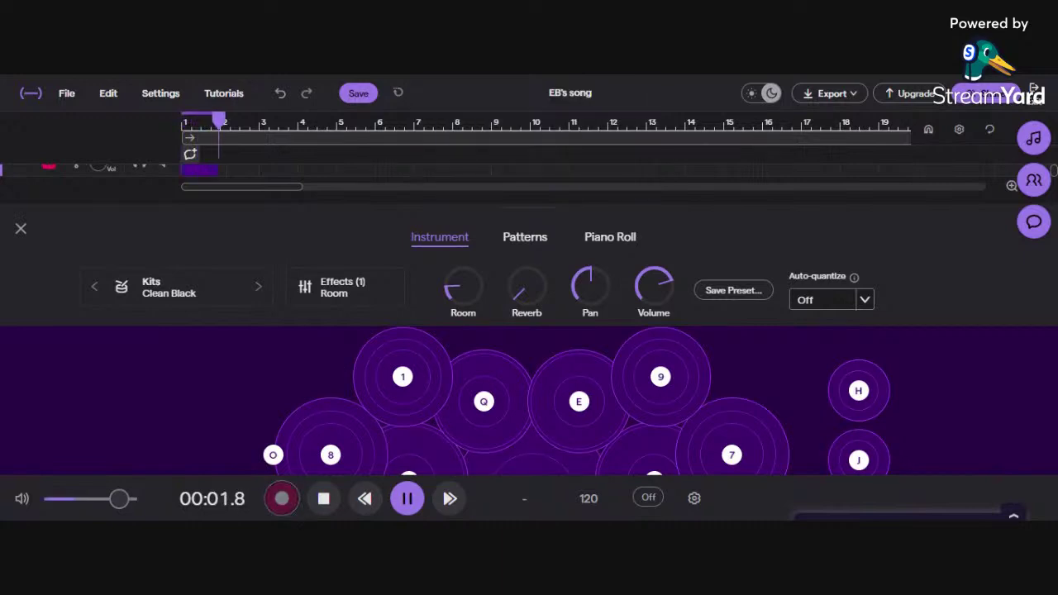
key("s")
key("w")
key("w")
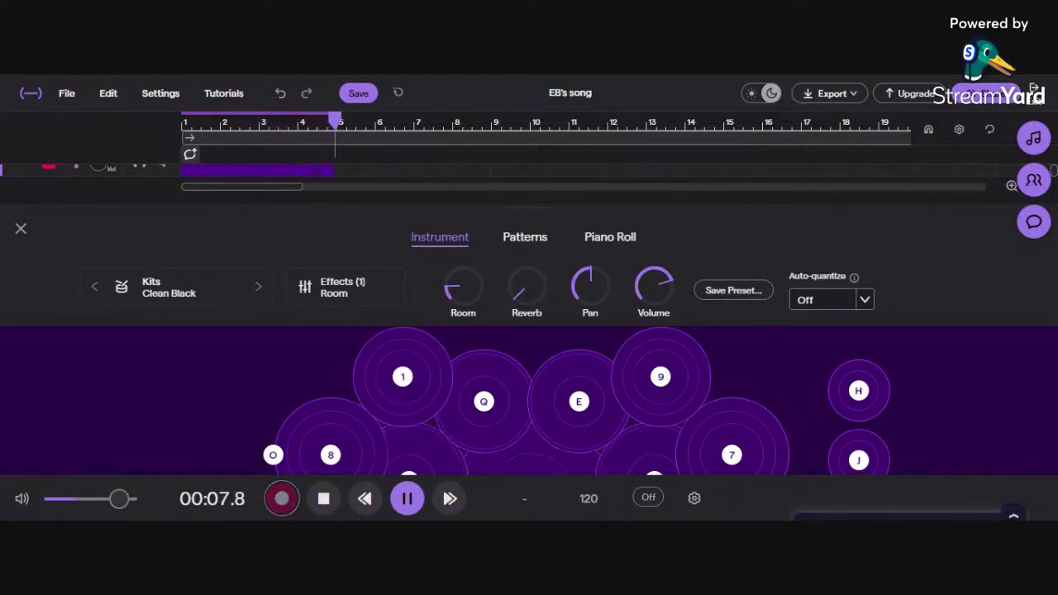
left_click(323, 498)
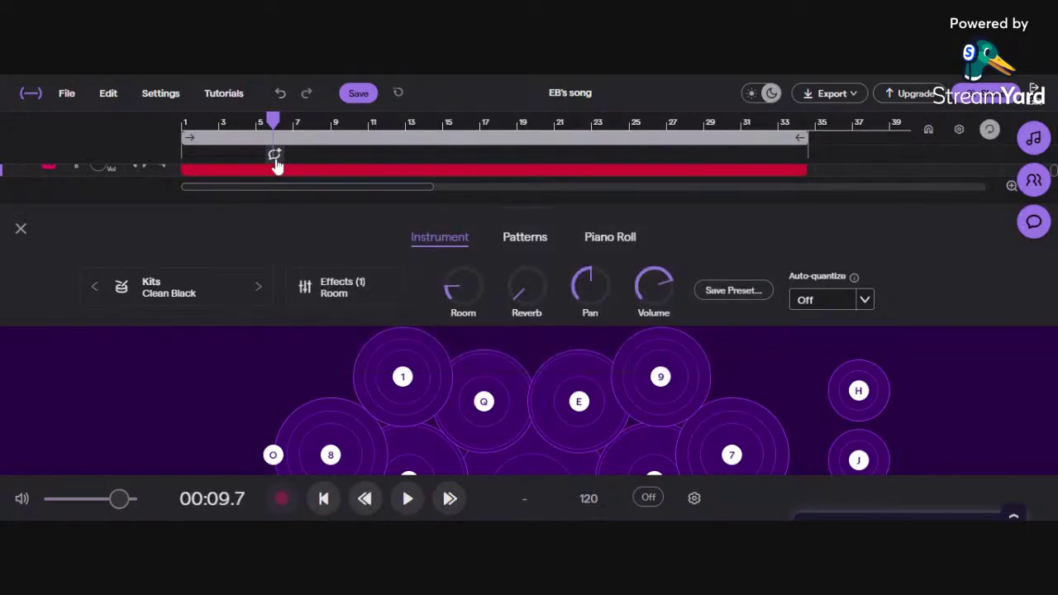
Enlarge the track area, play back the recorded drum region from the start, and return the playhead to the beginning
left_click_drag(169, 206, 175, 316)
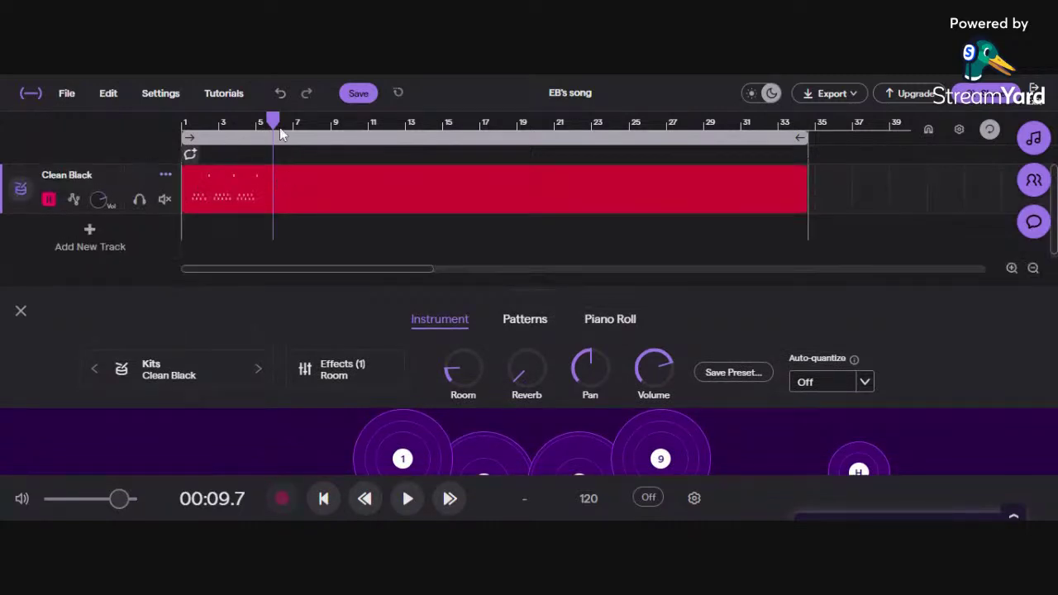
left_click_drag(273, 122, 164, 119)
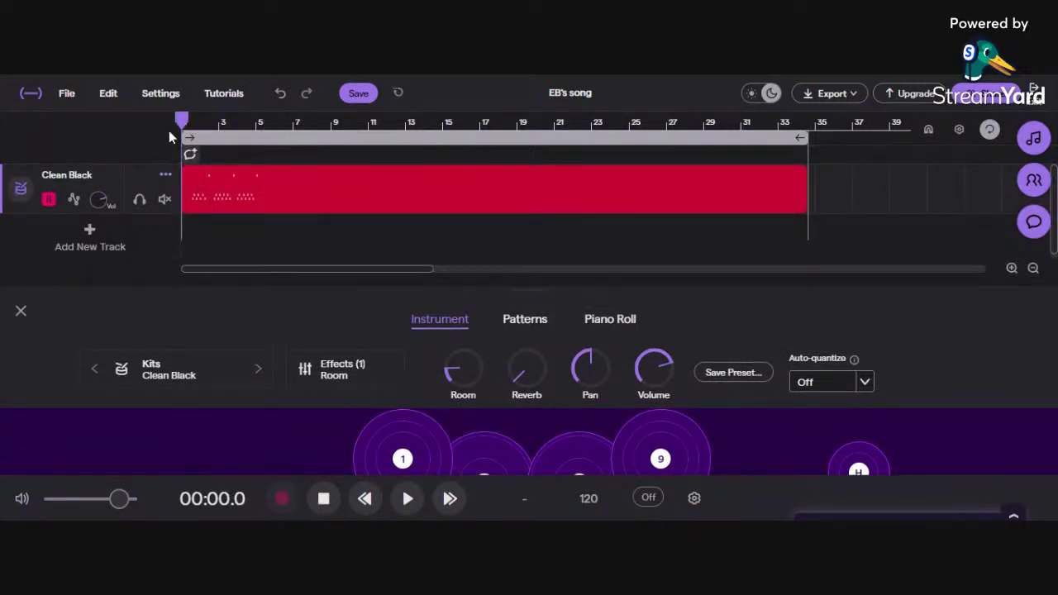
left_click(409, 499)
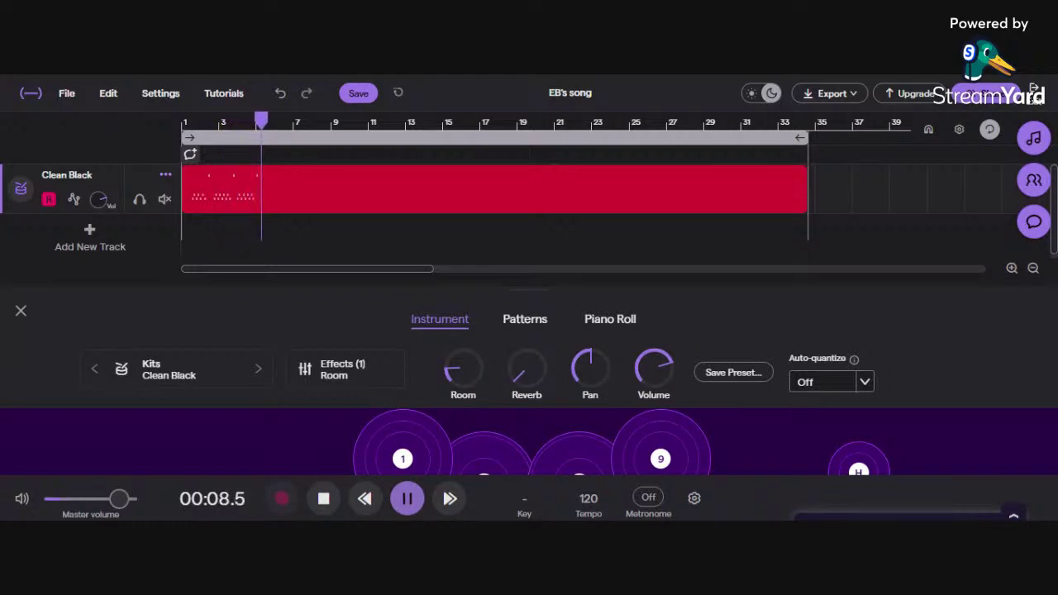
left_click(407, 497)
mouse_move(802, 171)
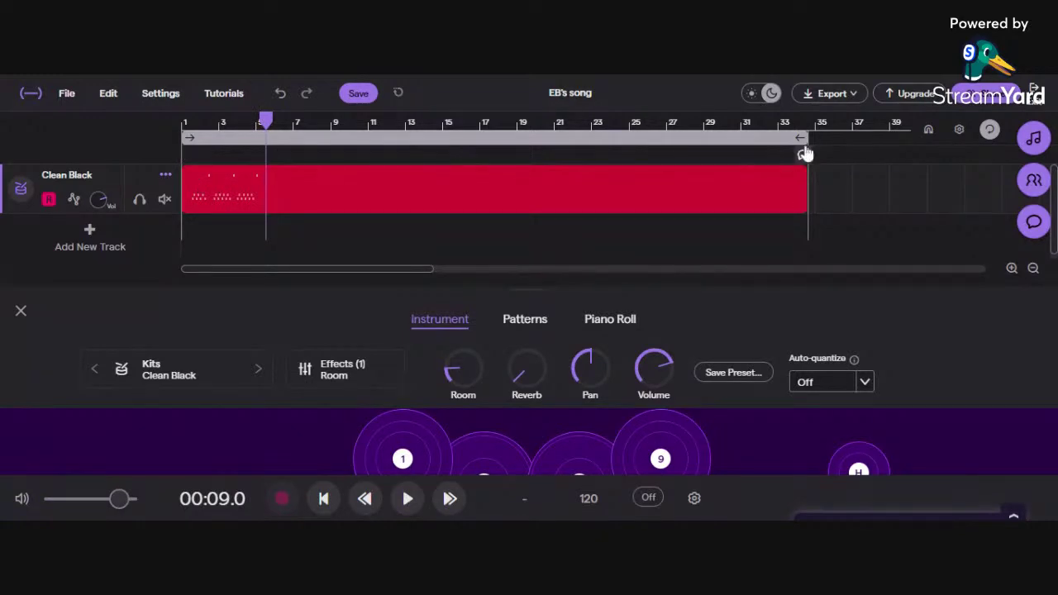
left_click(323, 498)
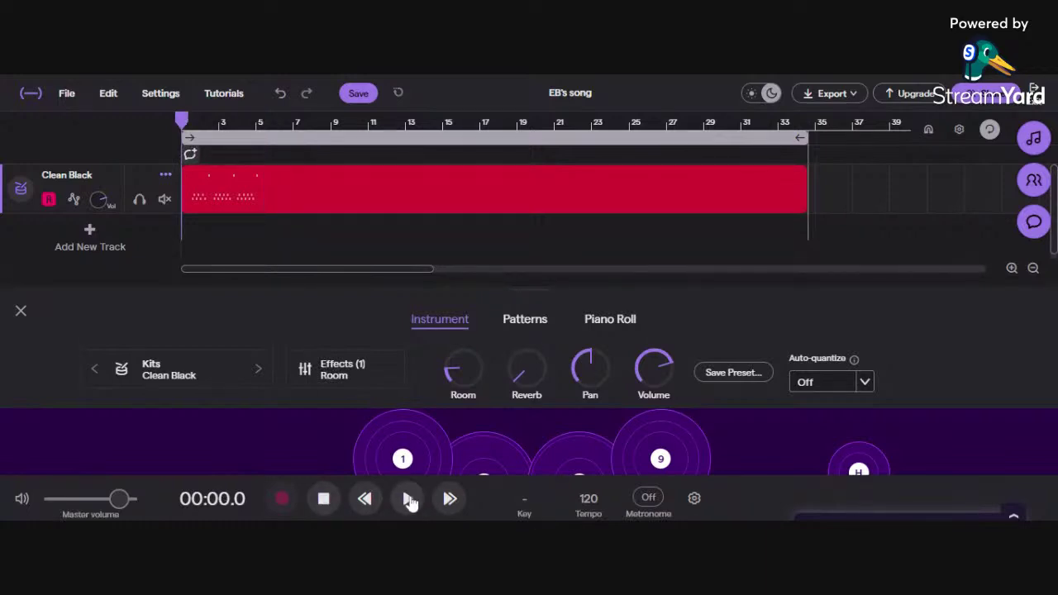
Play back the recorded drum region from the start of the song and pause at about 3.1 seconds
mouse_move(285, 213)
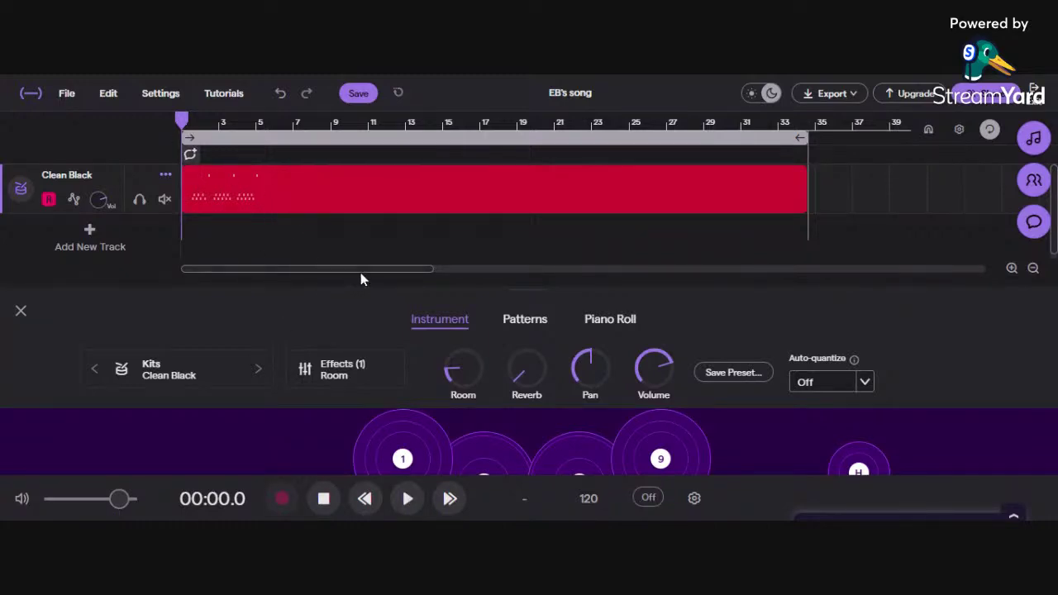
mouse_move(183, 121)
left_mouse_down()
mouse_move(204, 122)
mouse_move(186, 128)
left_mouse_up()
left_click(408, 499)
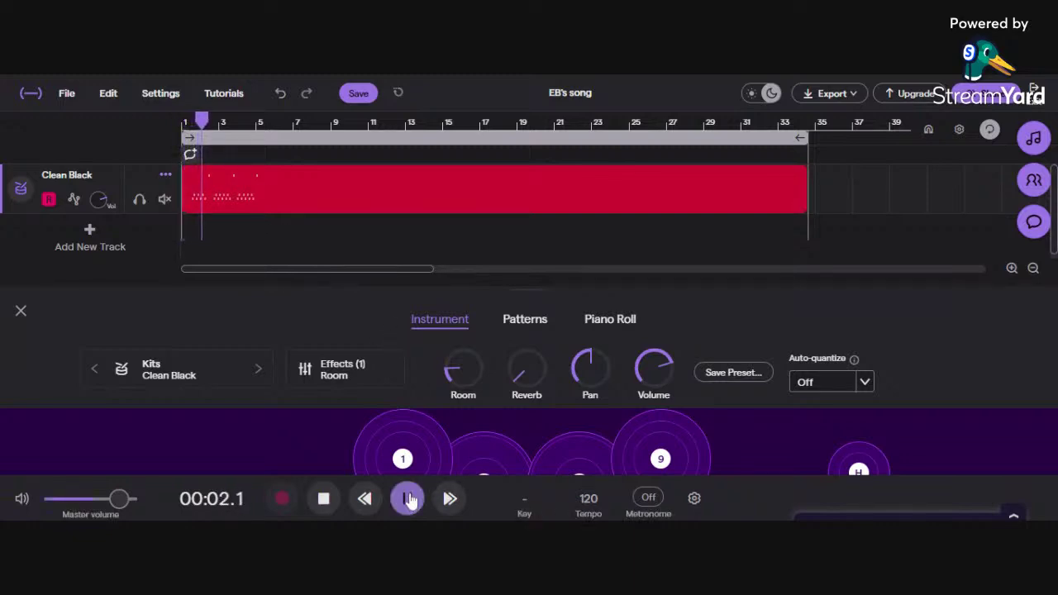
left_click(409, 500)
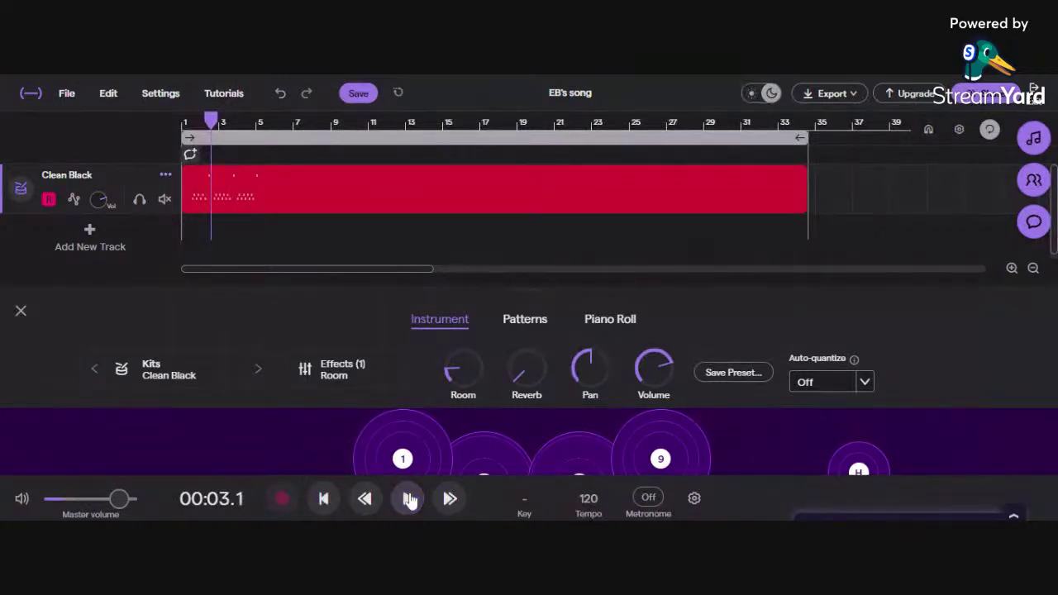
Delete the recorded drum region from the Clean Black track and return the playhead to the start
right_click(332, 209)
left_click(397, 385)
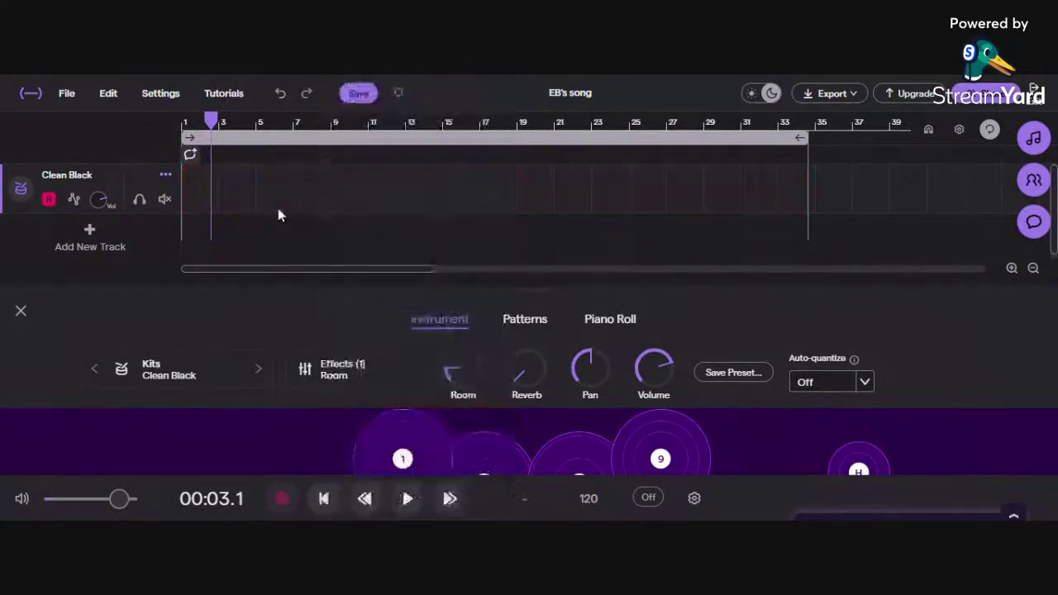
left_click(323, 500)
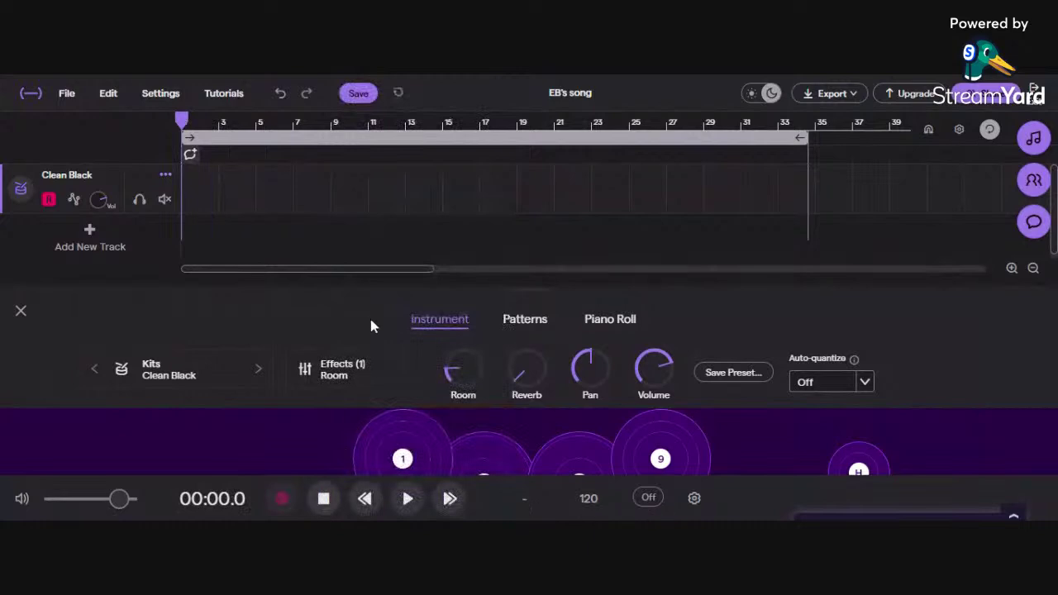
Record a new short drum beat from the start of the song and play it back to about 5.6 seconds
left_click(283, 499)
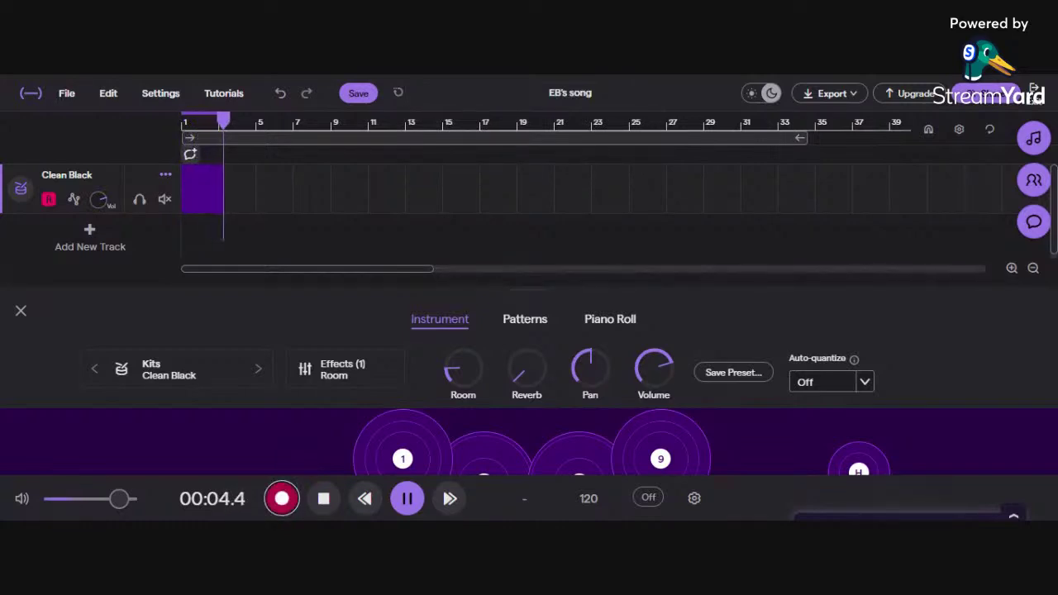
left_click(282, 498)
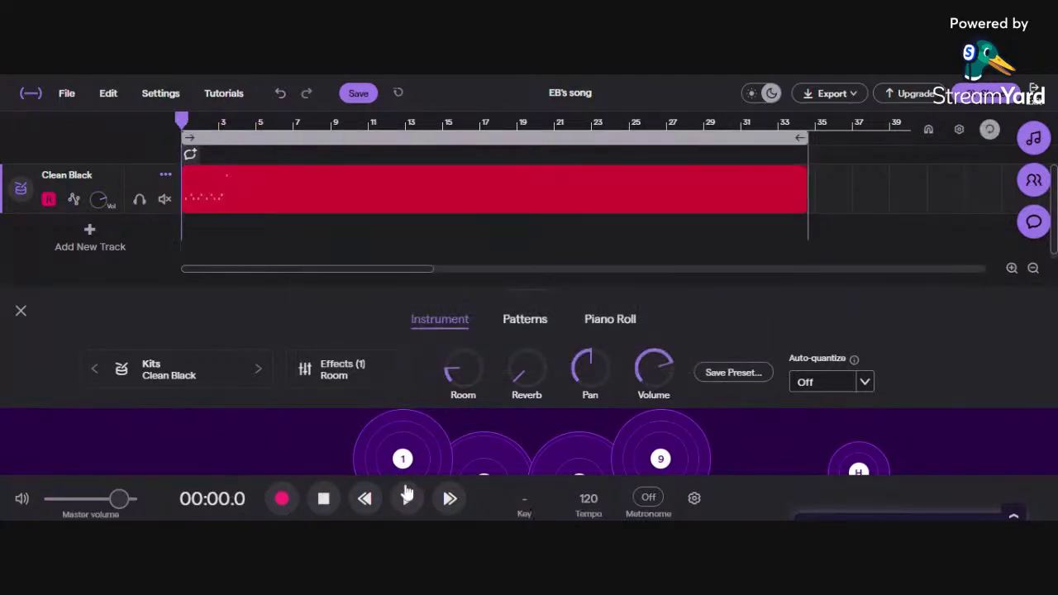
left_click(408, 498)
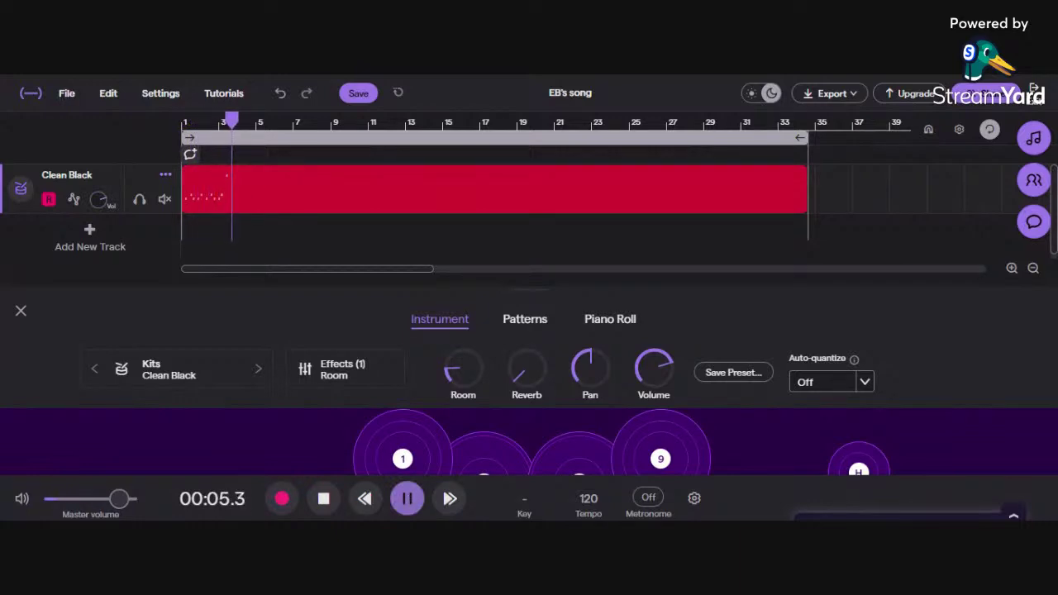
key("space")
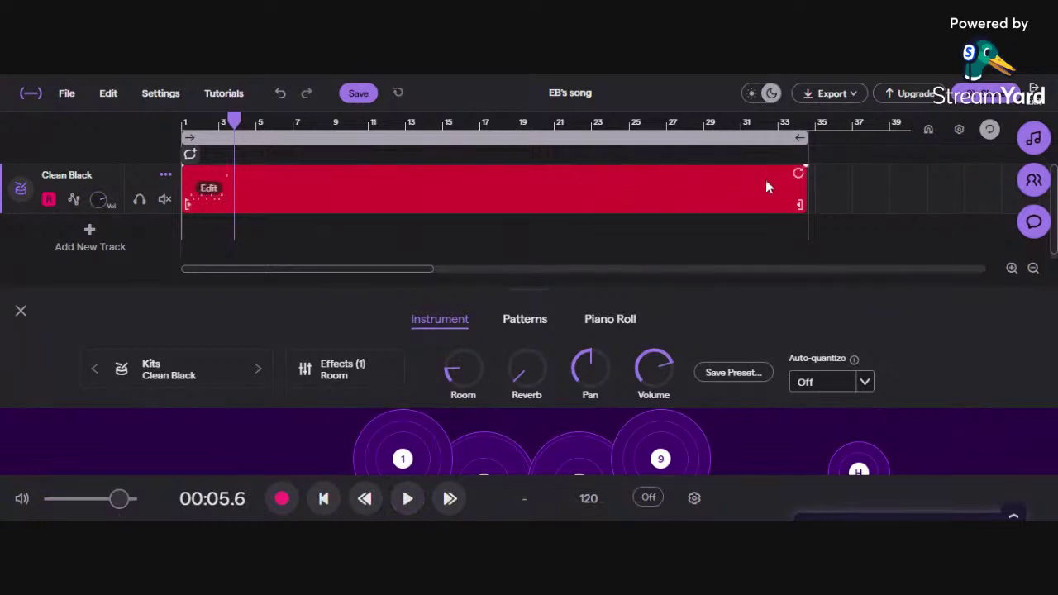
Shorten the newly recorded drum region to end at about bar 5, then delete it from the track
left_click_drag(798, 189, 261, 180)
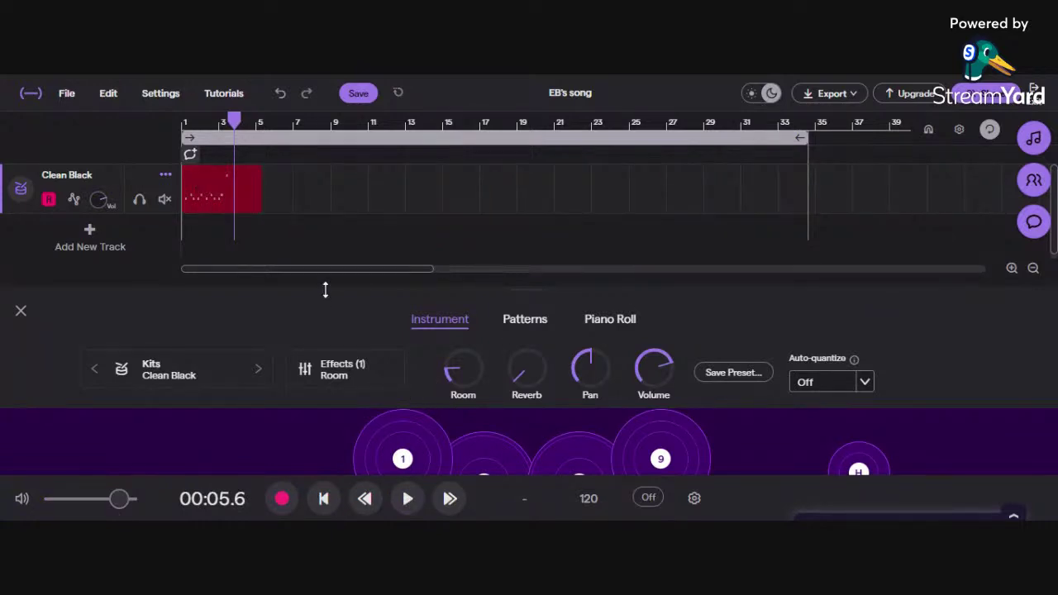
right_click(245, 191)
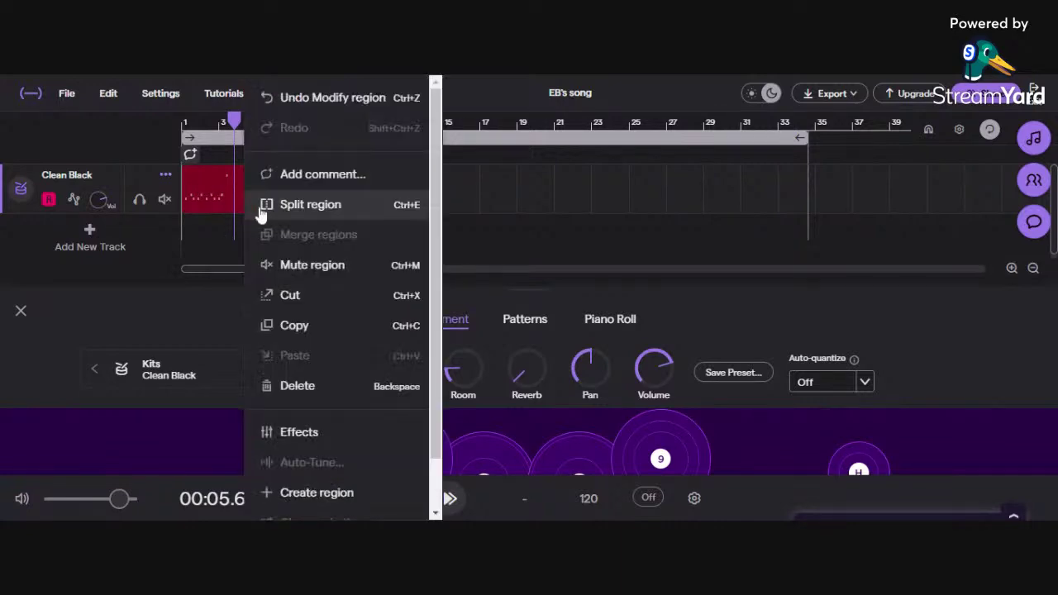
left_click(325, 387)
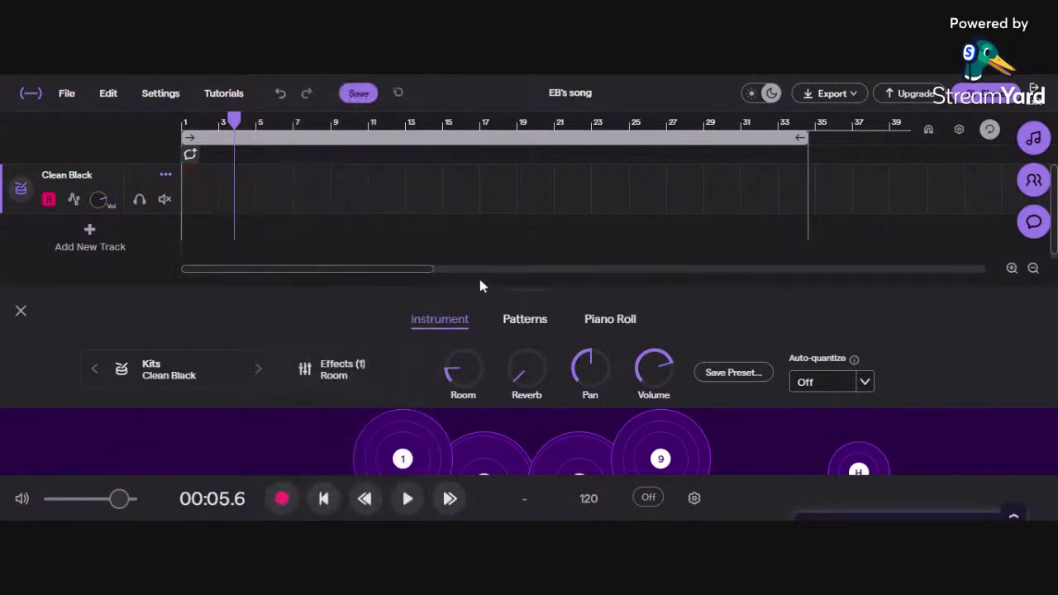
Return the playhead to the start of the song
left_click_drag(466, 384, 458, 366)
left_click_drag(234, 123, 150, 124)
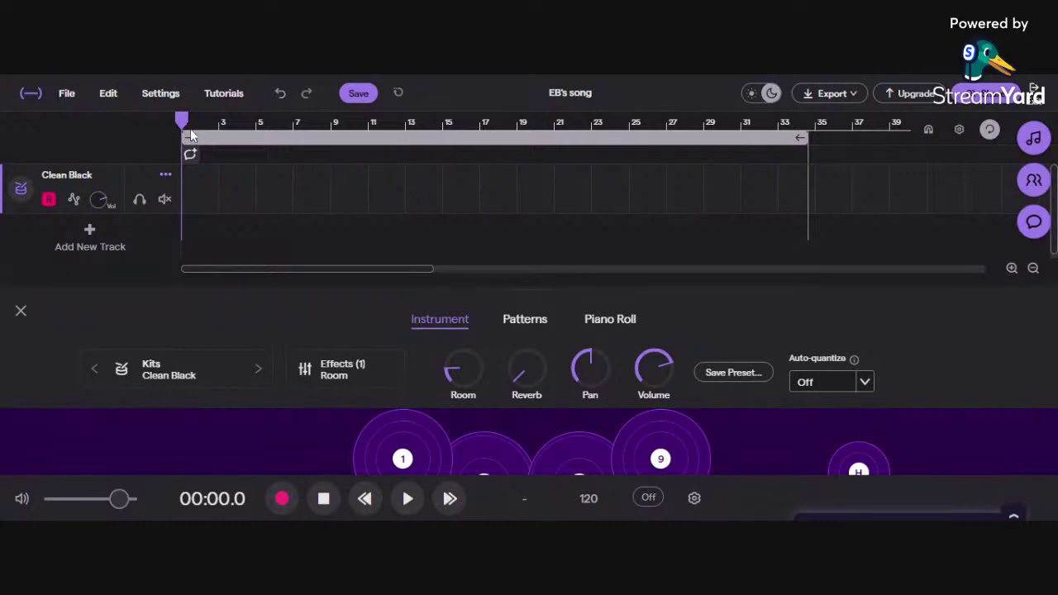
left_click_drag(185, 124, 150, 129)
left_click_drag(450, 361, 456, 409)
left_click_drag(183, 120, 134, 116)
Switch the track to the Clean Red kit and audition its drum pads in the enlarged instrument panel
left_click(258, 369)
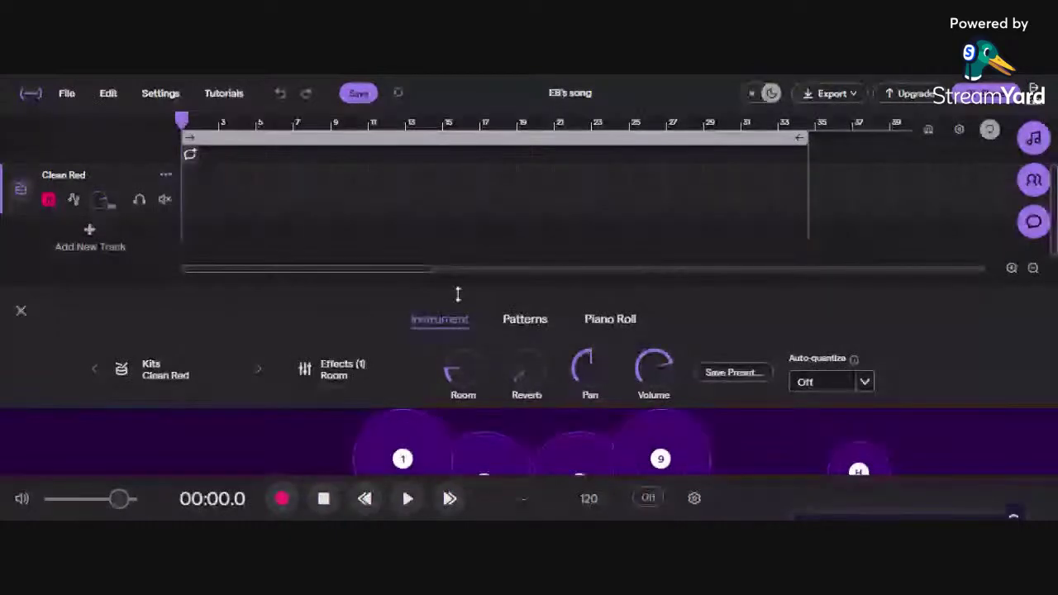
left_click_drag(457, 294, 531, 88)
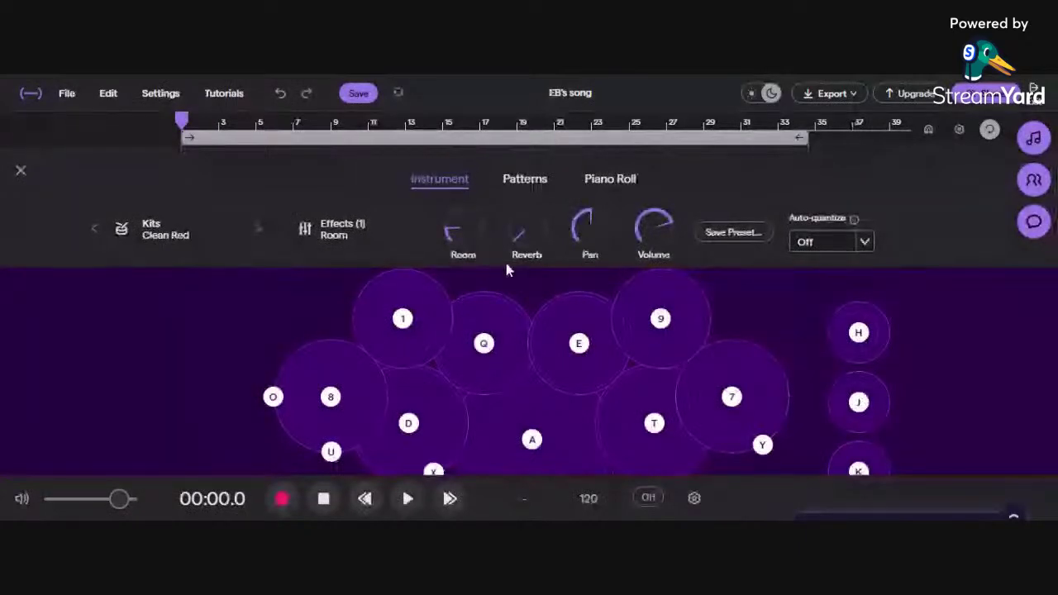
key("d")
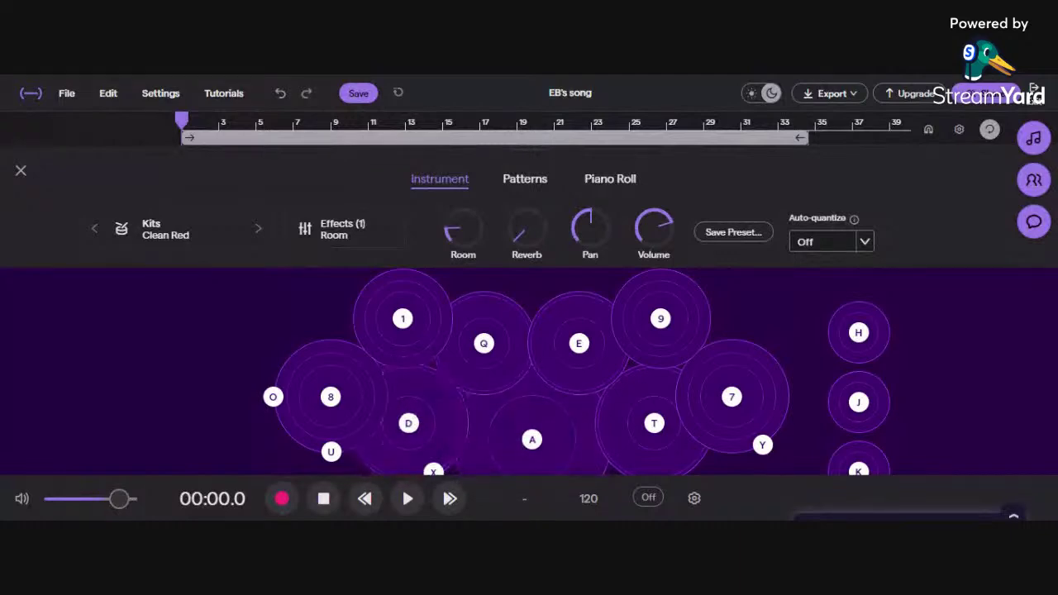
key("7")
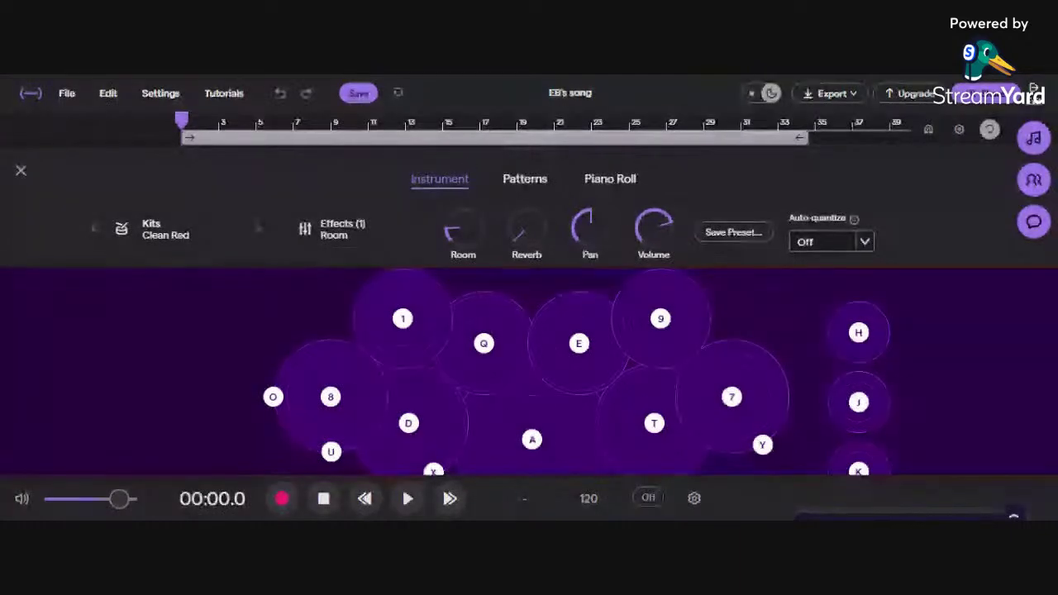
key("a")
key("y")
key("a")
key("d")
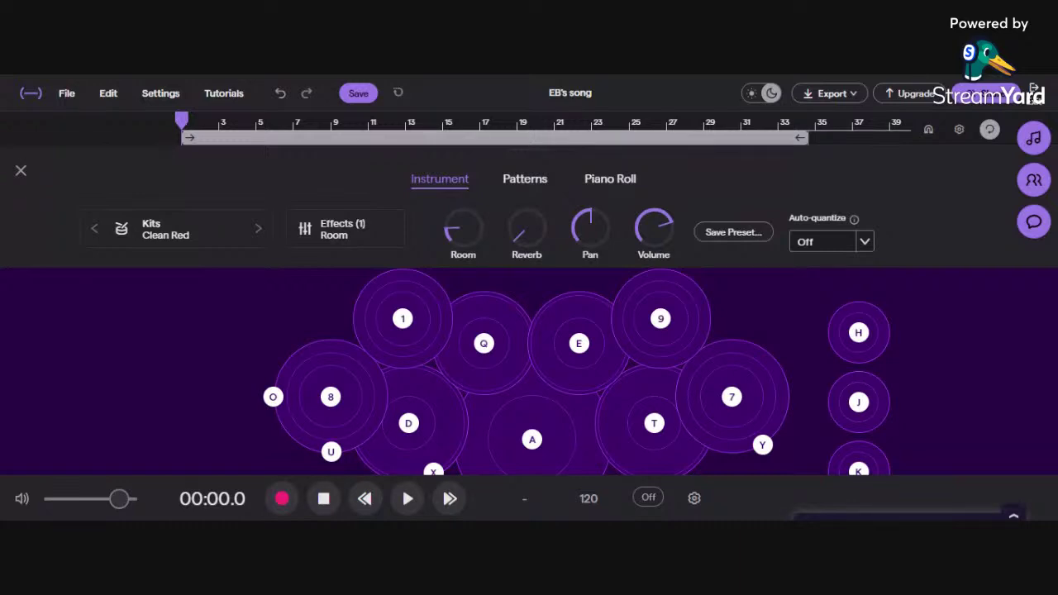
Browse the drum kit presets, choose the Explorer kit for the track, and close the preset browser
left_click(243, 234)
scroll(717, 322, "up", 4)
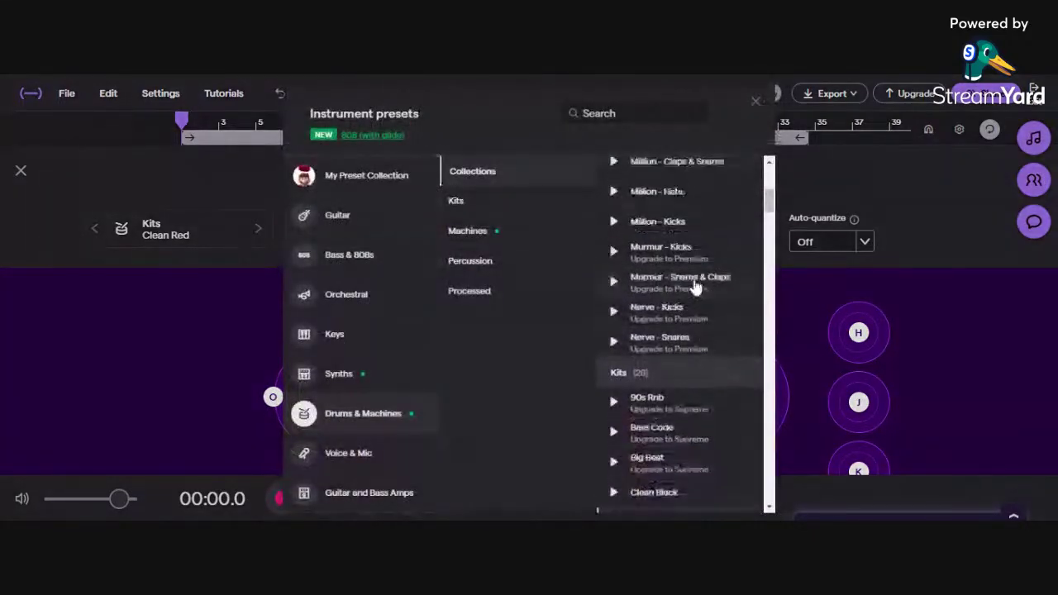
scroll(698, 283, "down", 5)
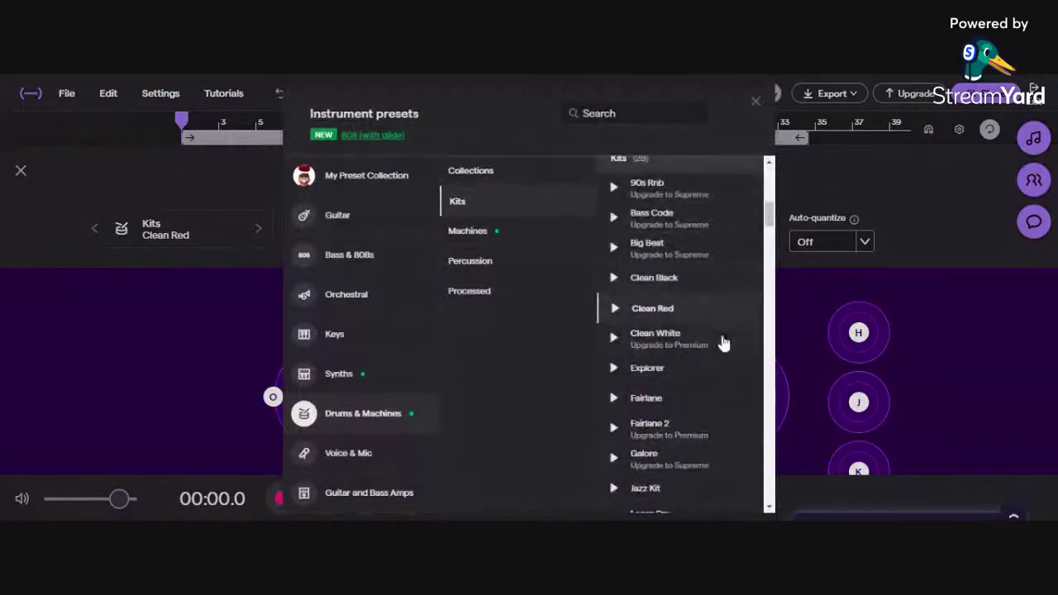
scroll(723, 343, "down", 3)
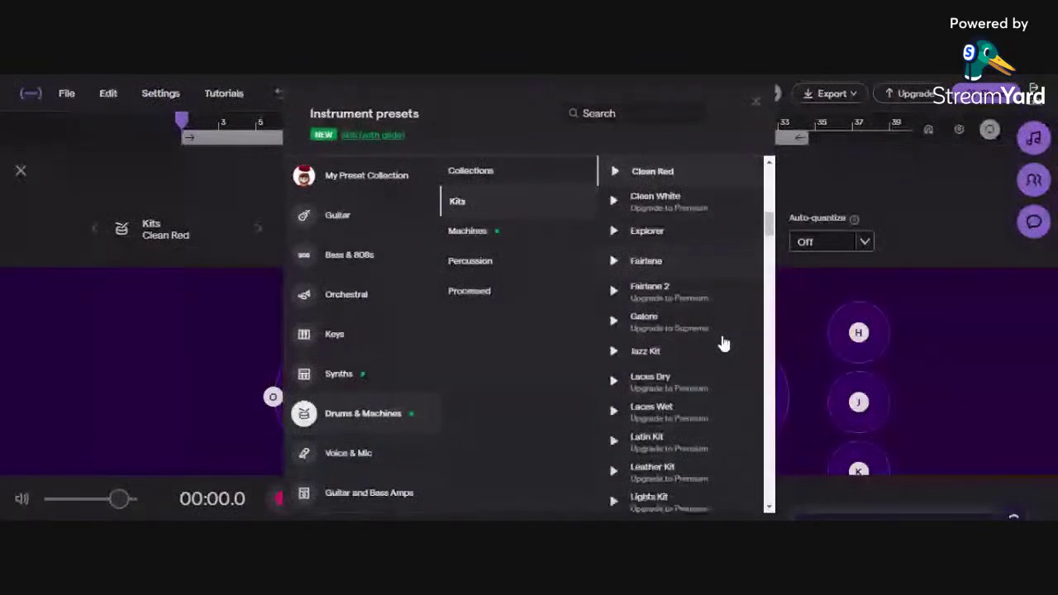
scroll(723, 343, "up", 3)
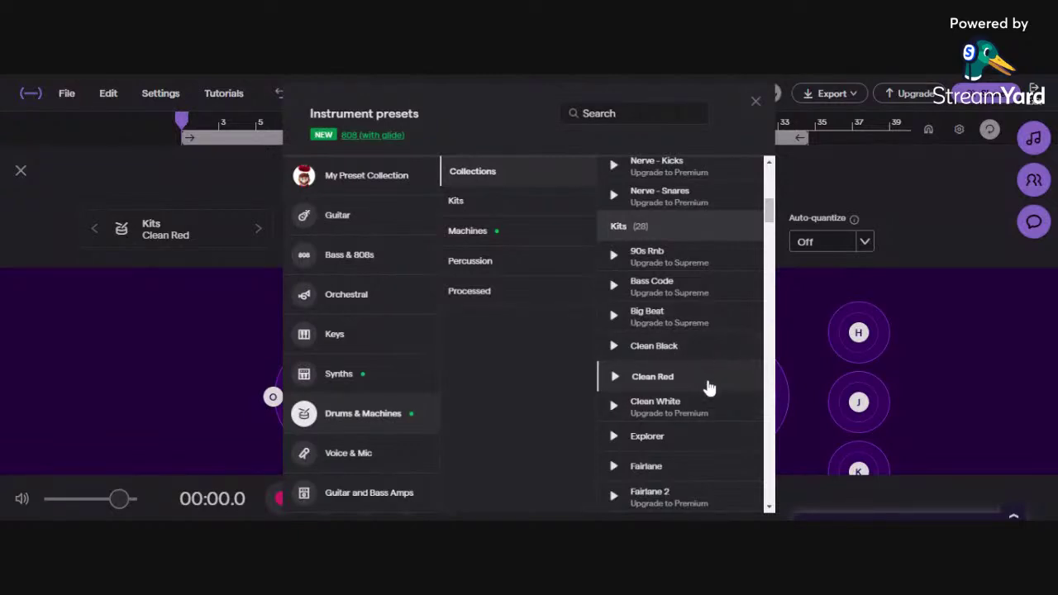
left_click(721, 438)
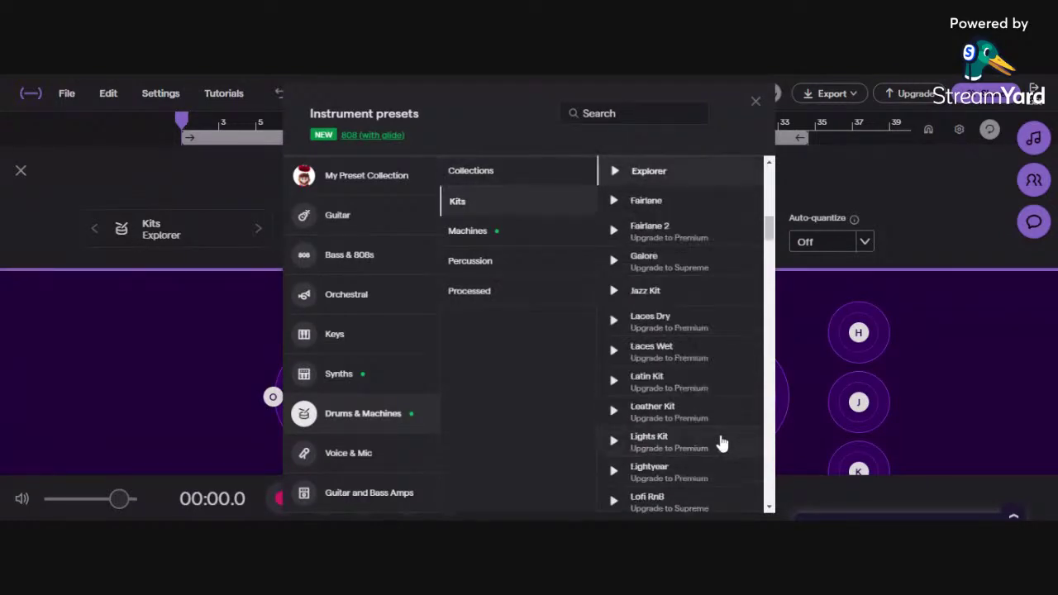
left_click(1006, 413)
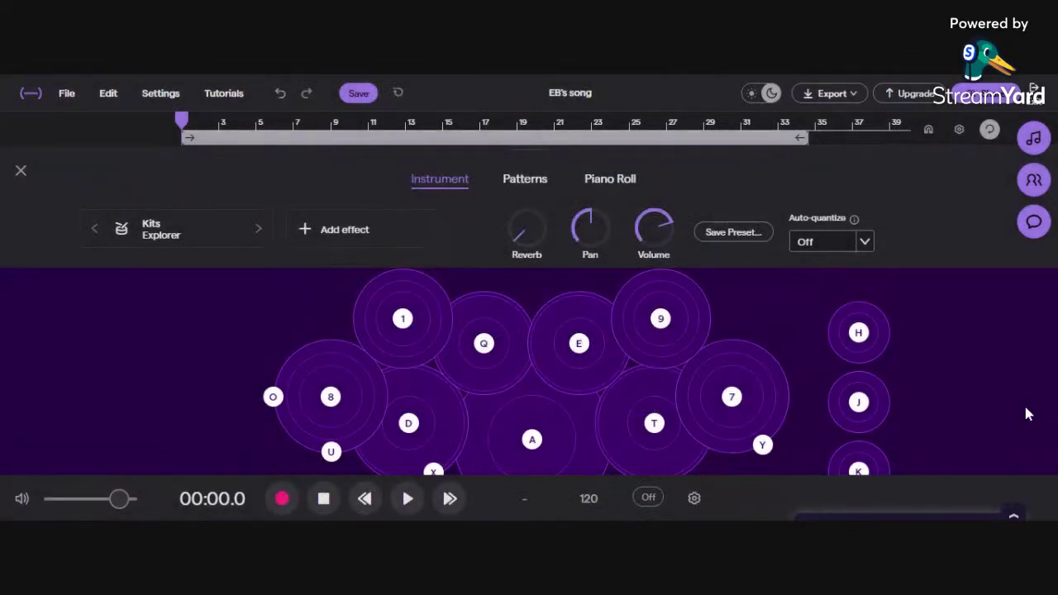
Audition the Explorer kit by playing a short beat on pads A and D
key("a")
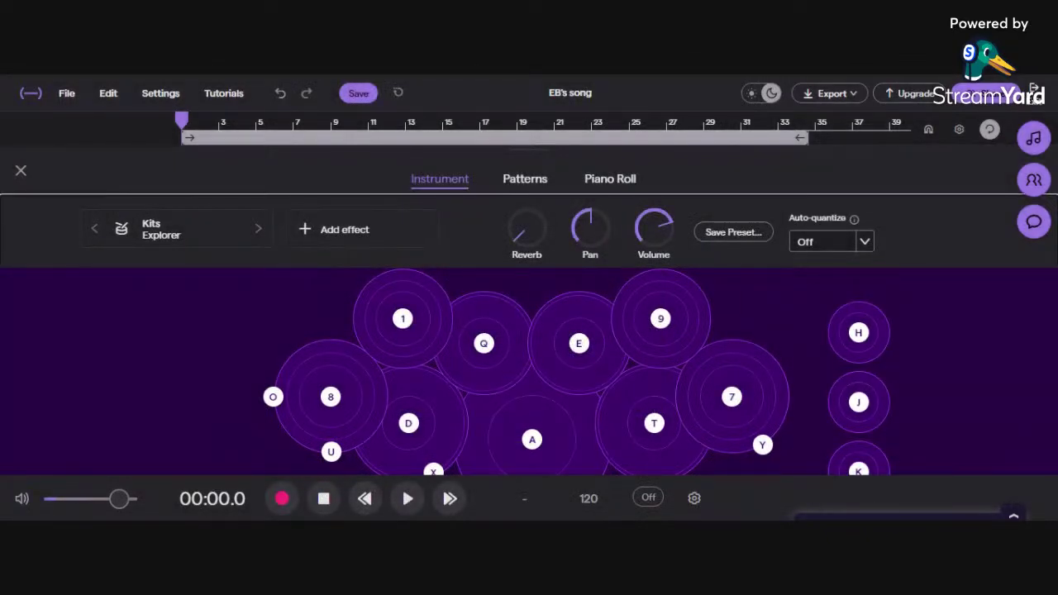
key("a")
key("a")
key("d")
key("a")
key("a")
key("a")
key("a")
Switch the track to the Fairlane kit
left_click(258, 229)
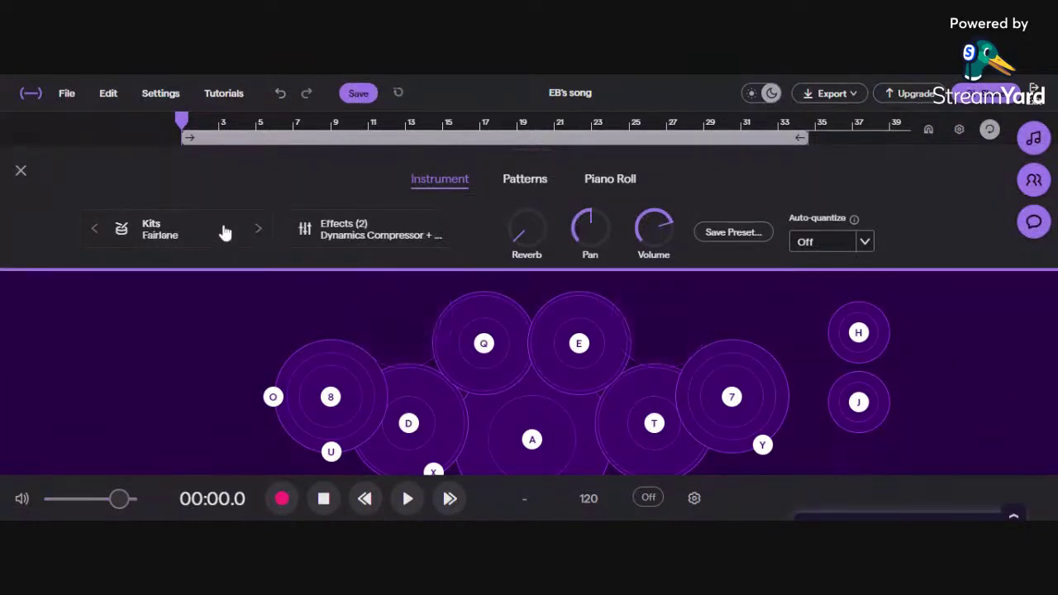
left_click(217, 231)
left_click(213, 231)
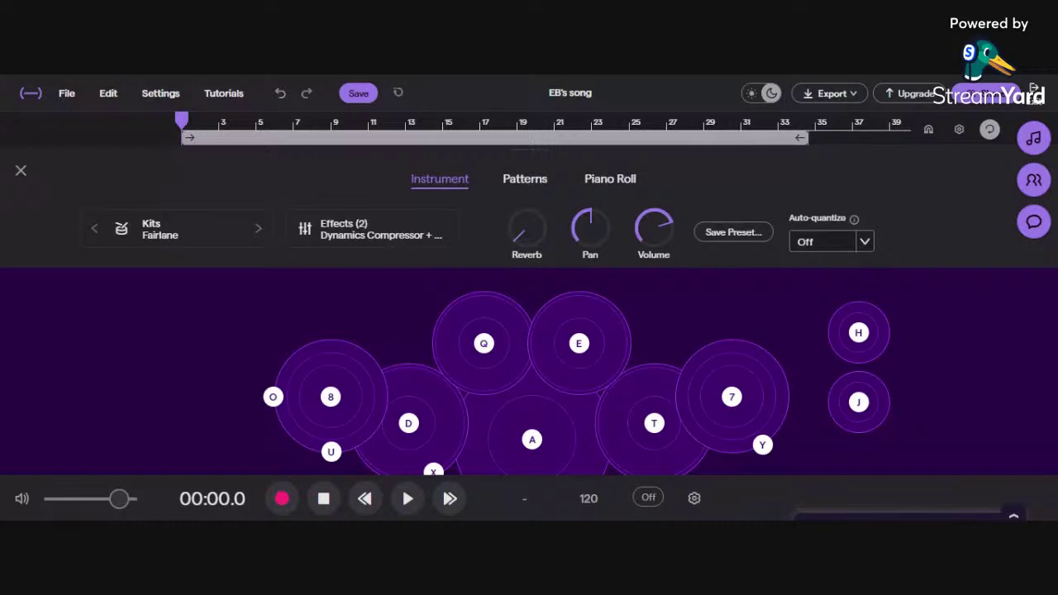
Go back to the Explorer kit and play another beat on pads A and D
left_click(94, 229)
key("a")
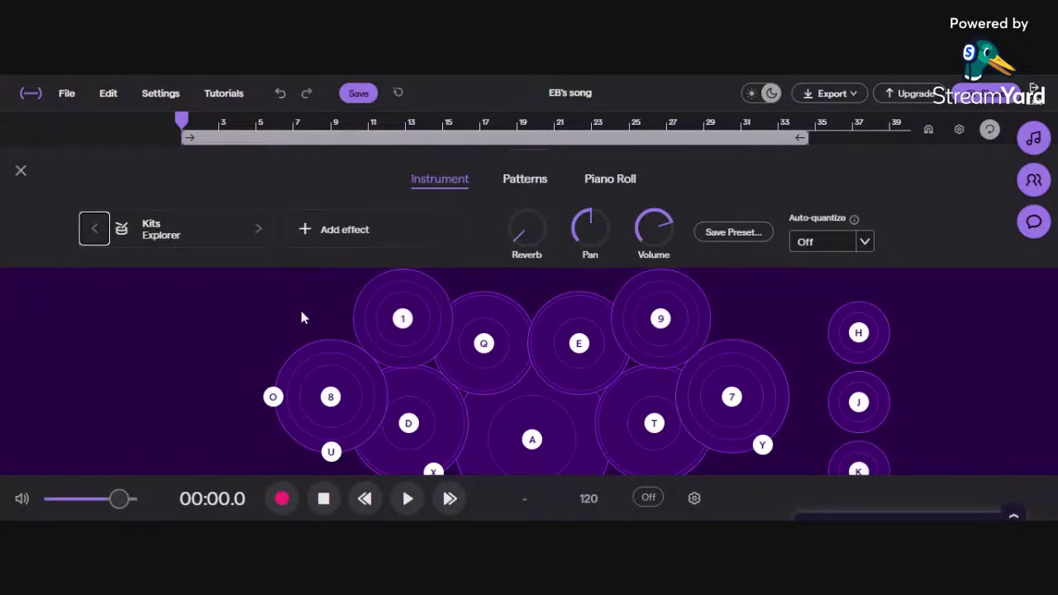
key("a")
key("a")
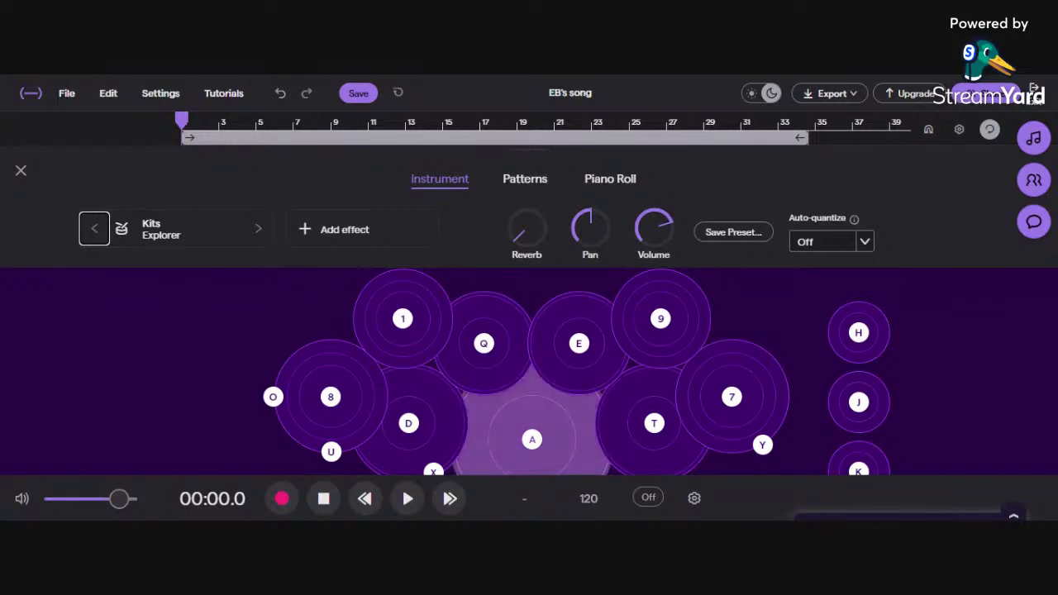
key("a")
key("d")
key("a")
key("d")
key("a")
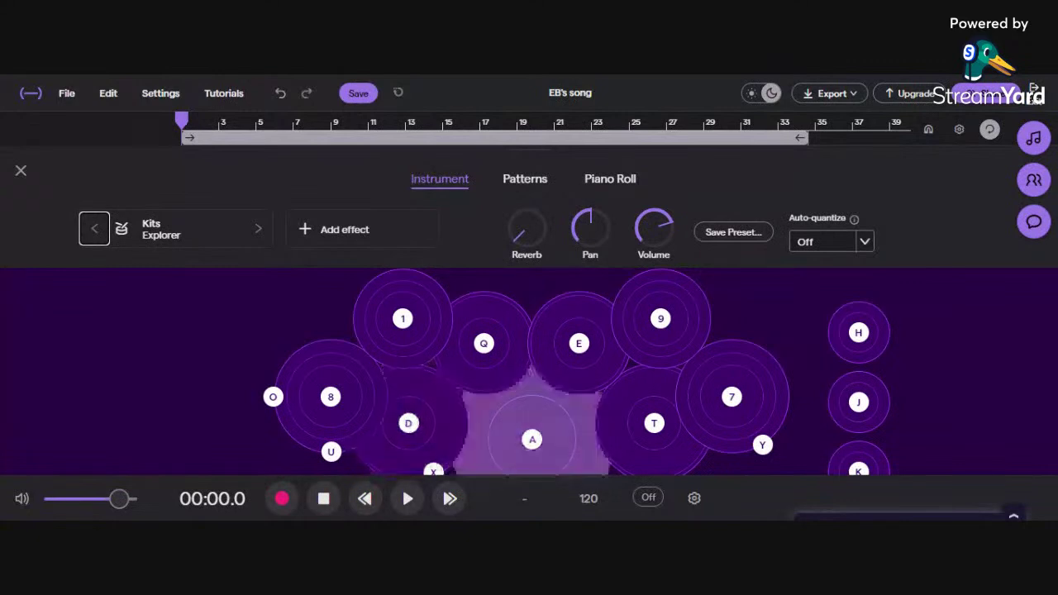
key("d")
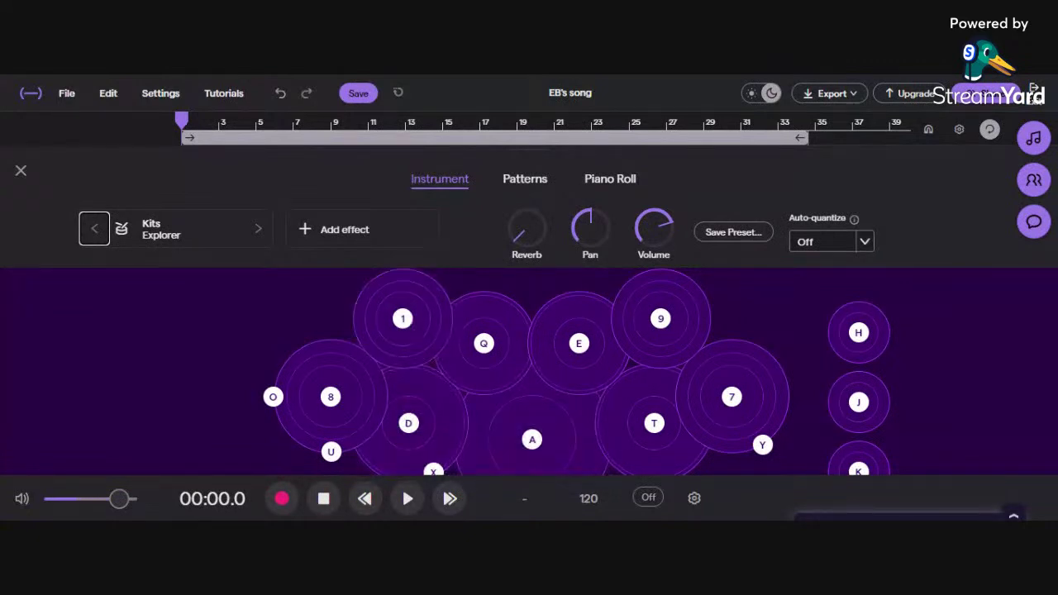
Switch the track to the Fairlane kit and replace it with the 808 Atom preset from the Bass & 808s collection
left_click(257, 231)
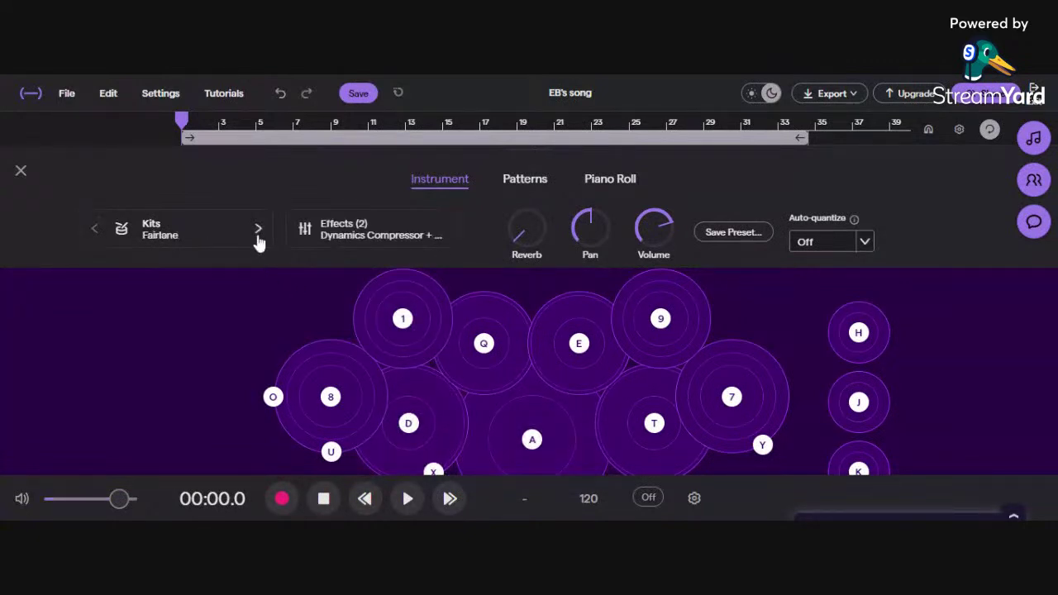
left_click(193, 237)
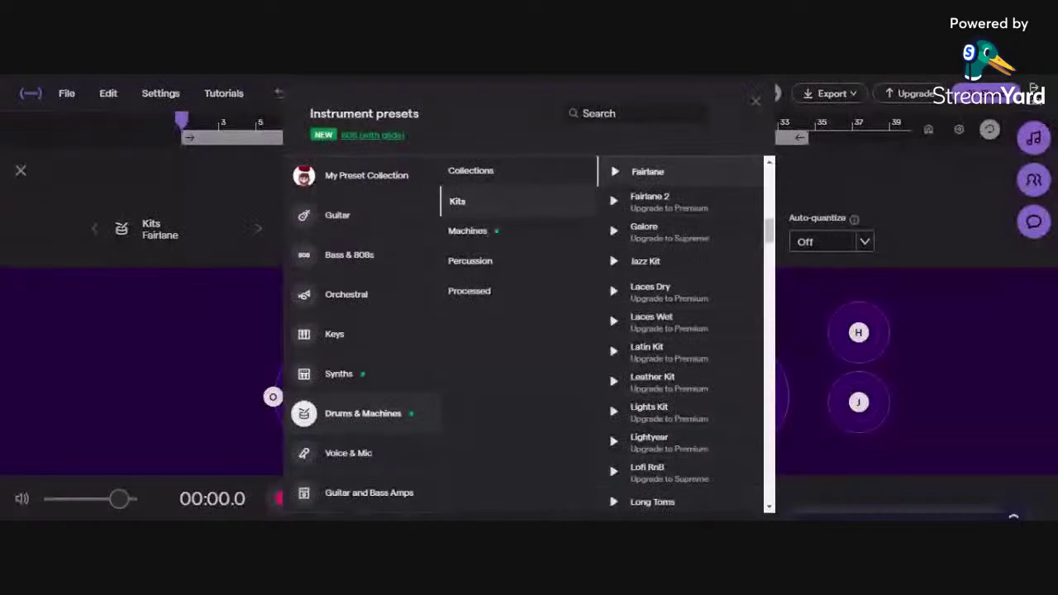
left_click(376, 268)
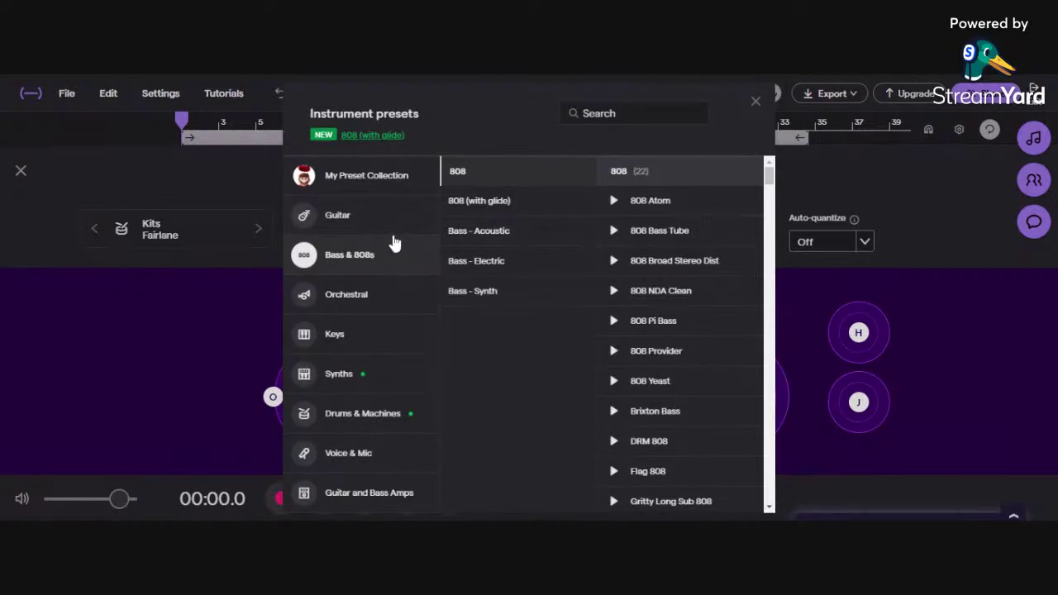
scroll(703, 274, "down", 6)
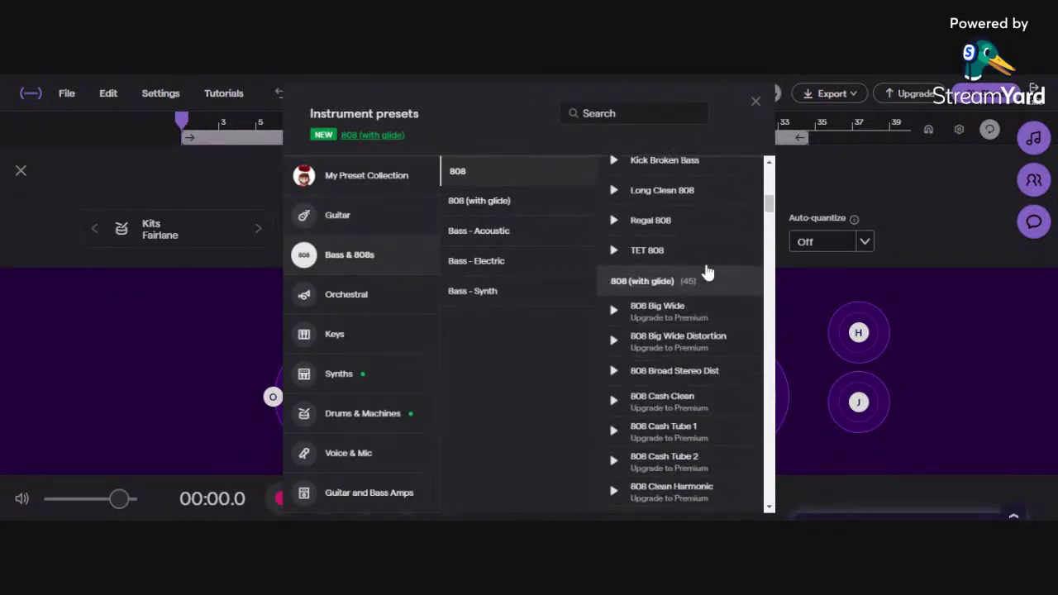
scroll(704, 273, "up", 8)
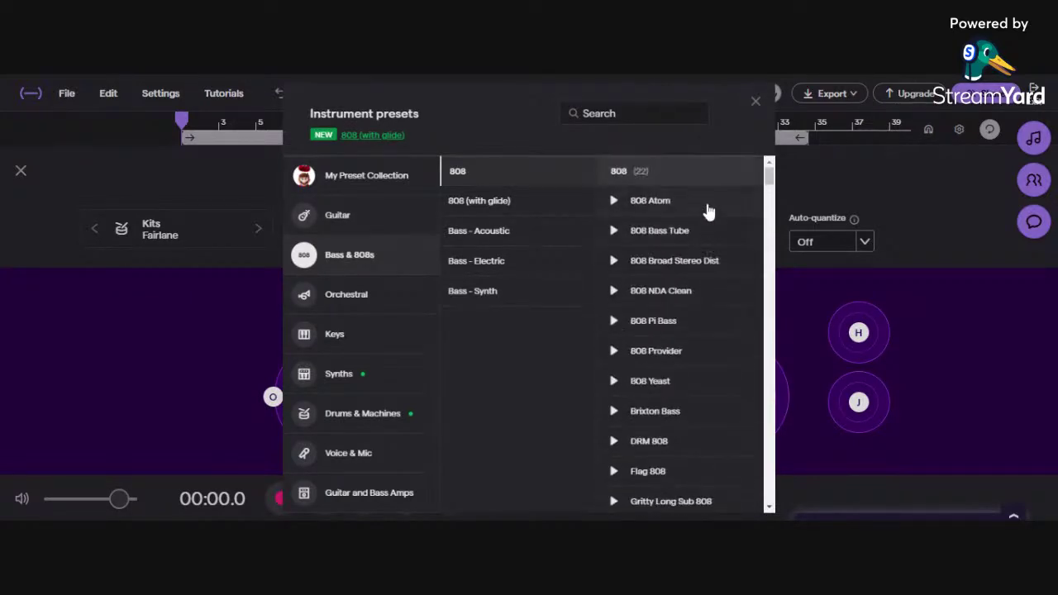
left_click(706, 211)
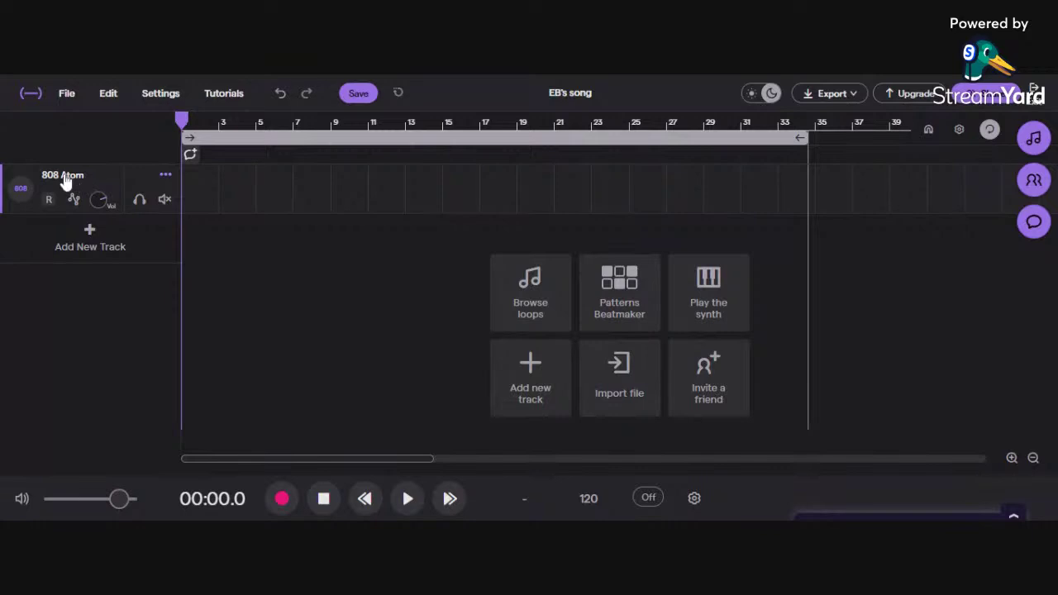
Open the 808 Atom track's instrument keyboard and play a few low test notes
left_click(23, 188)
key("s")
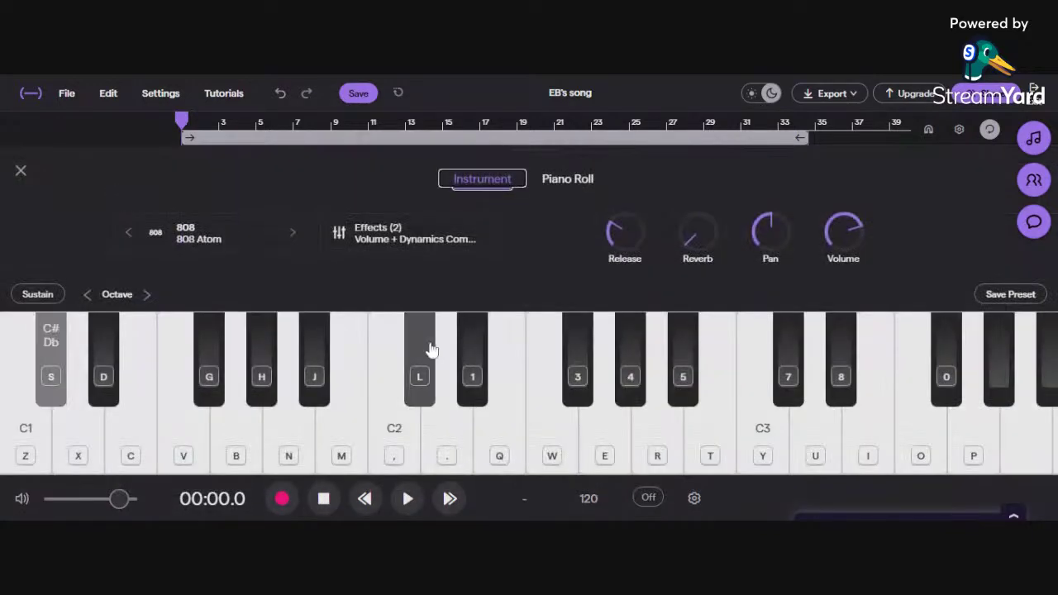
key("c")
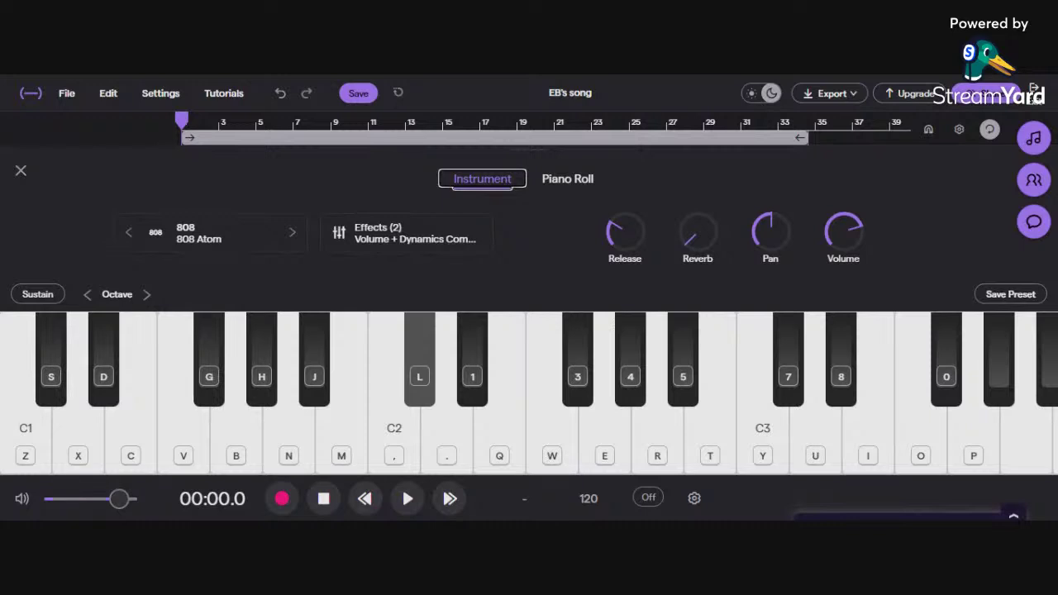
Switch the track to the 808 Bass Tube preset and play a test note on C#1
left_click(279, 240)
left_click(287, 242)
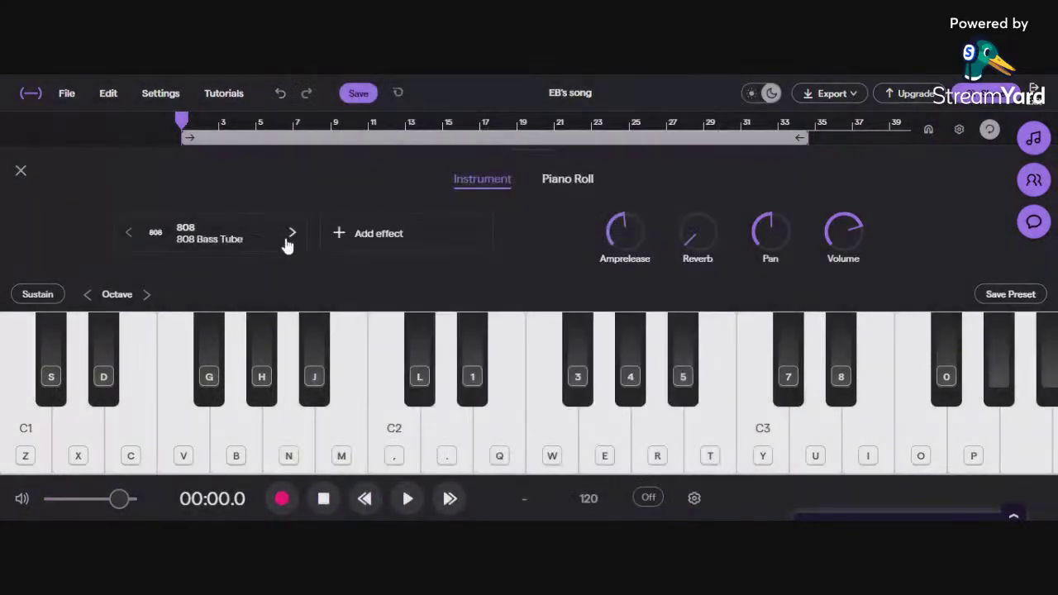
left_click(243, 239)
left_click(207, 273)
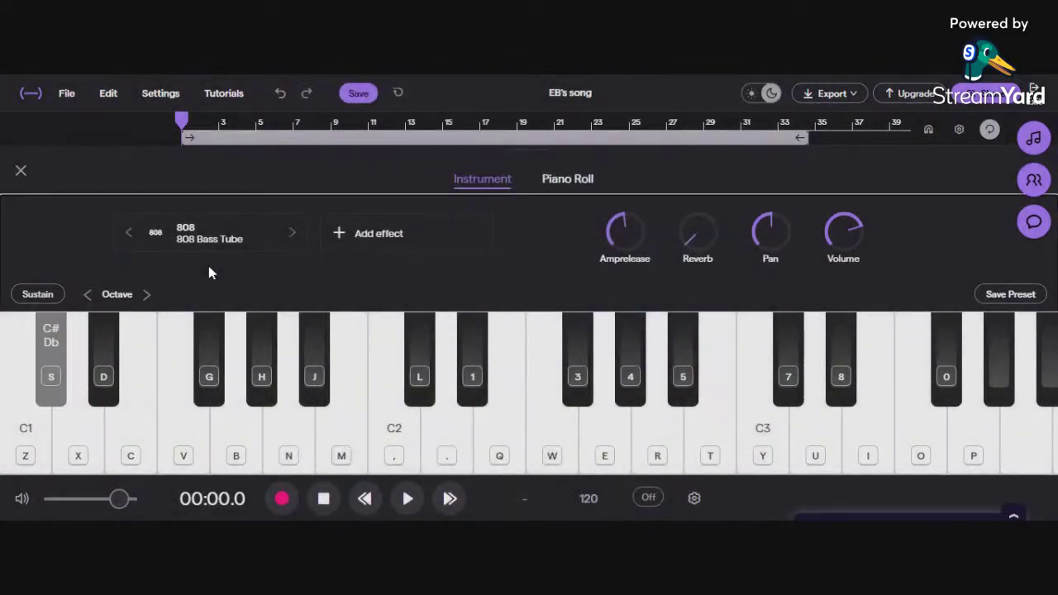
Browse the acoustic and electric bass presets, choose Billy Rocka from Bass - Electric, and close the preset browser
left_click(281, 240)
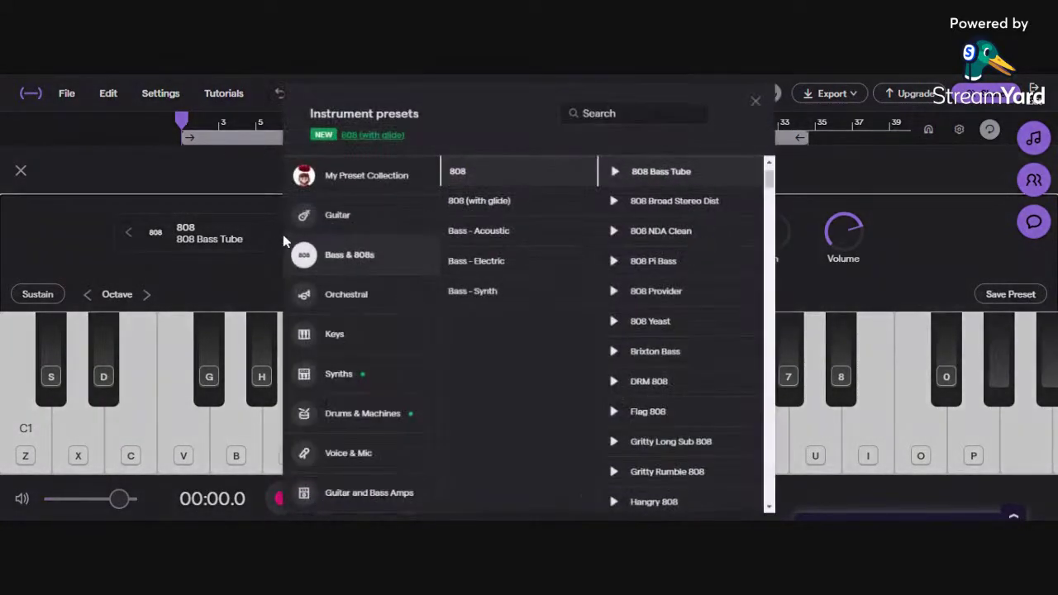
left_click(533, 236)
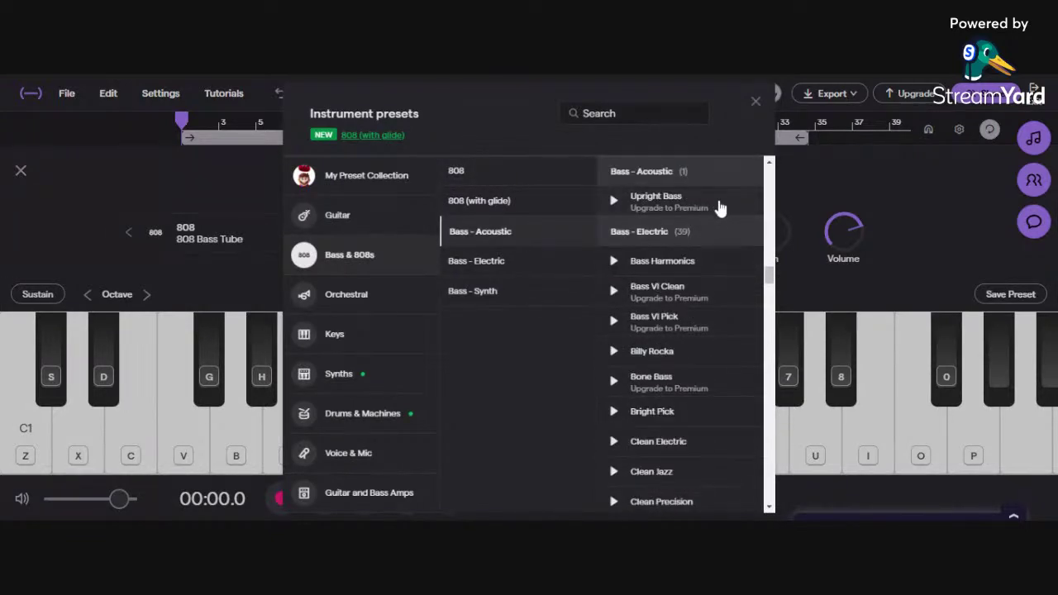
scroll(717, 217, "up", 2)
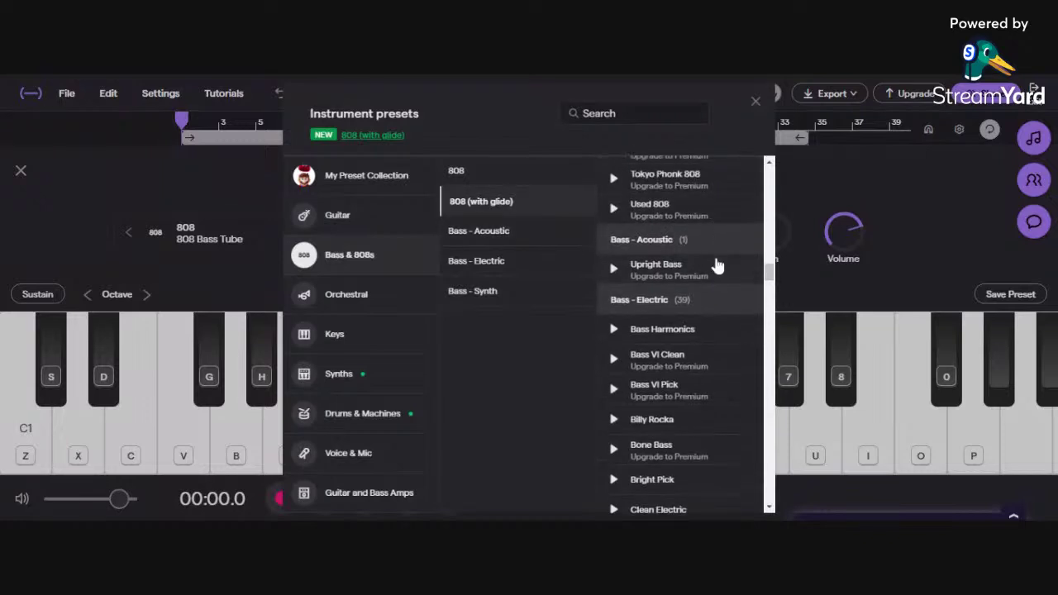
scroll(717, 266, "down", 2)
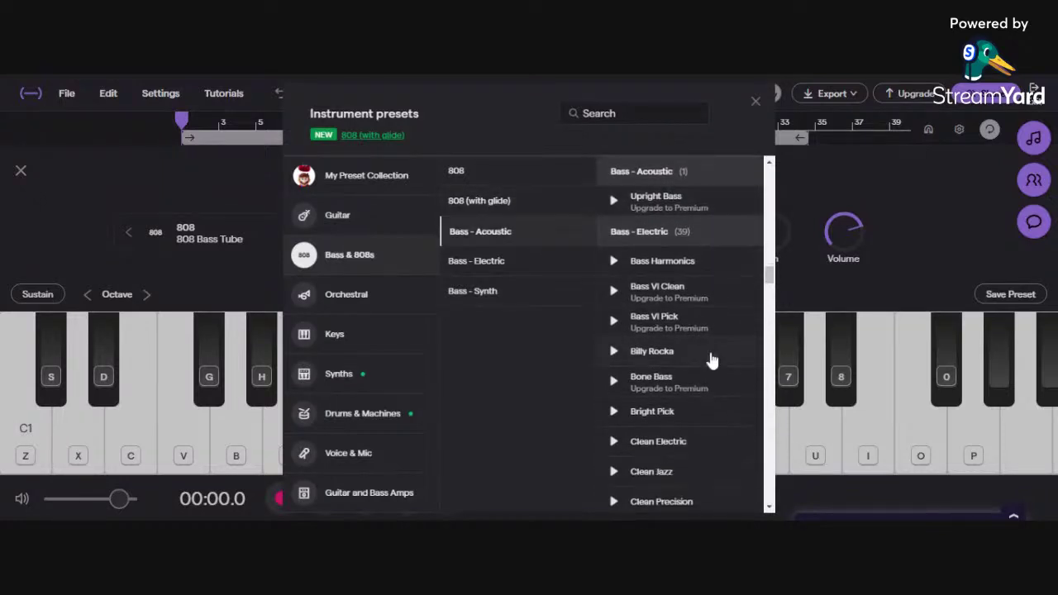
left_click(711, 356)
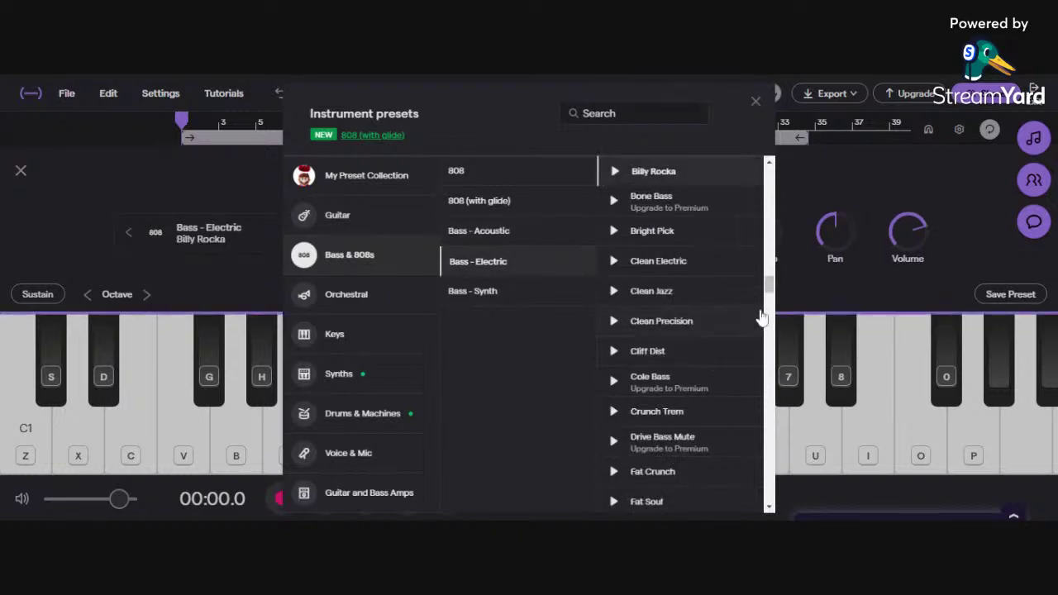
left_click(864, 295)
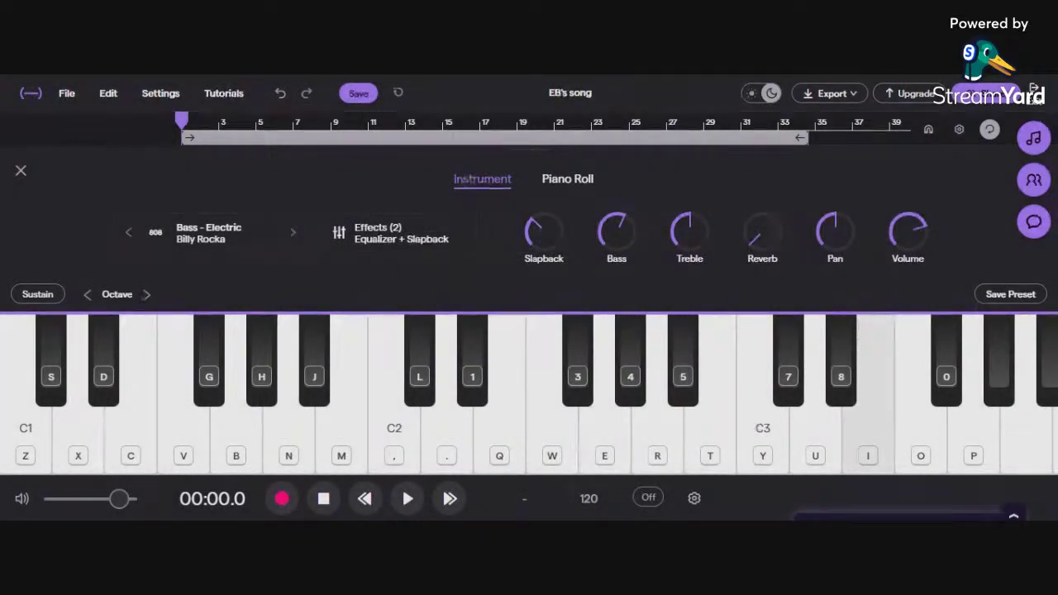
Audition the Billy Rocka bass by playing improvised bass lines on the white keys between C1 and D2
key("b")
key("n")
key("b")
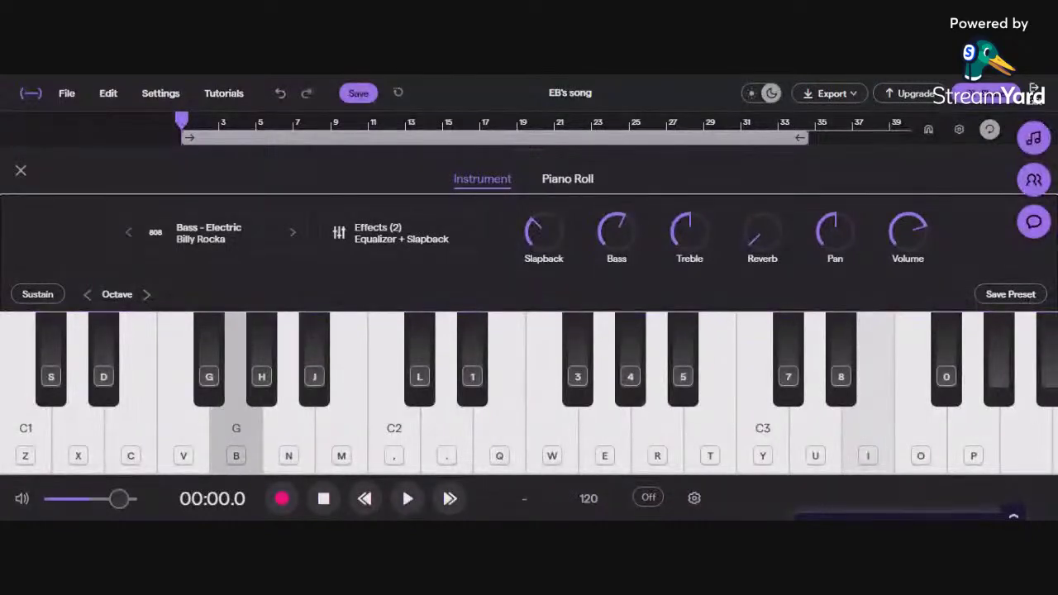
key("v")
key("b")
key("v")
key("x")
key("z")
key("period")
key("comma")
key("m")
key("b")
key("v")
key("c")
key("x")
key("z")
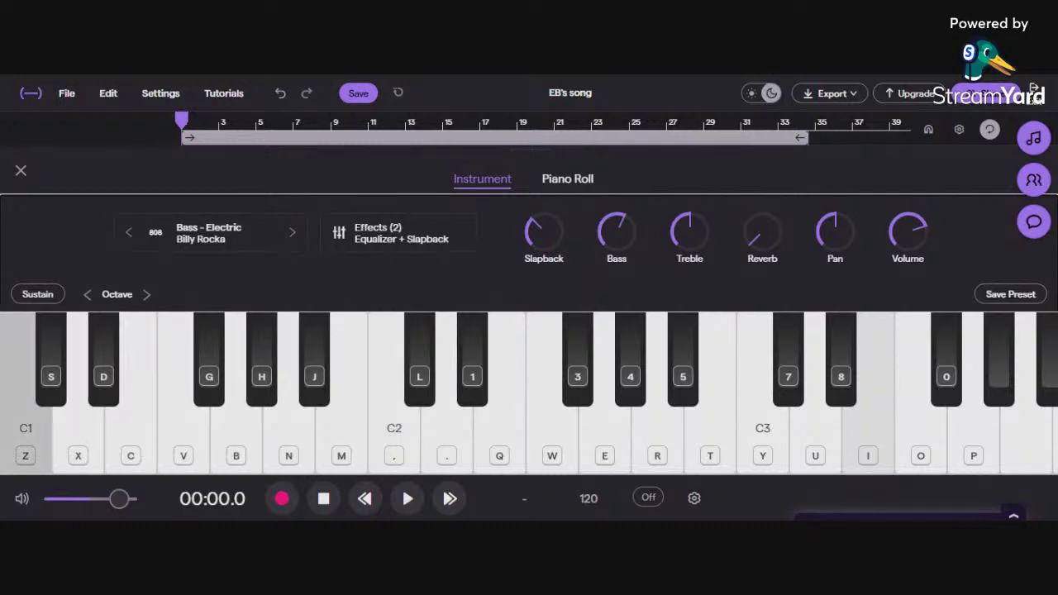
key("z")
key("comma")
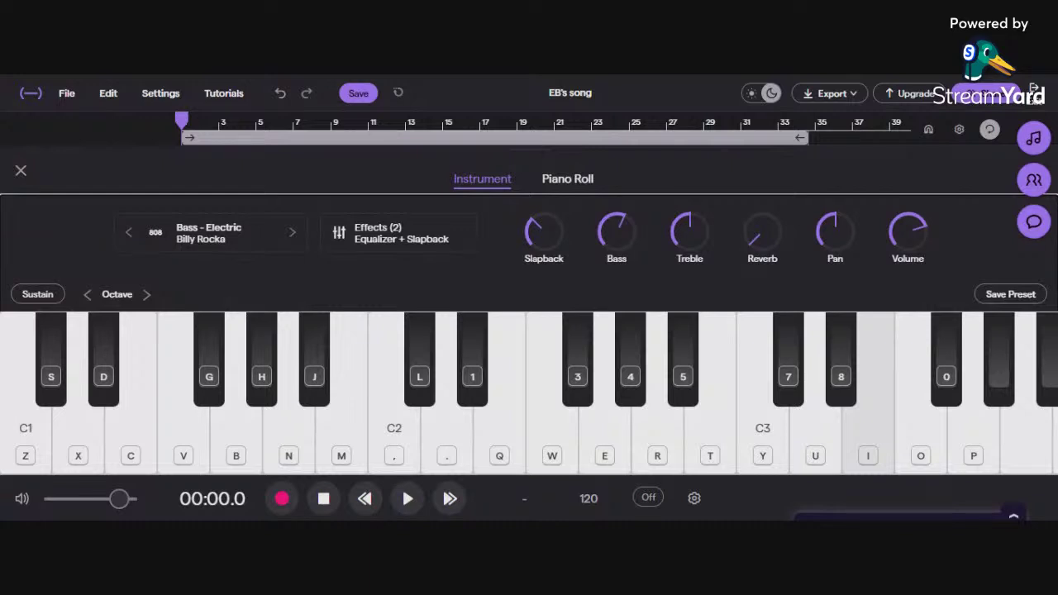
key("comma")
key("m")
key("n")
key("v")
key("c")
key("z")
key("period")
key("comma")
key("m")
key("c")
key("x")
key("x")
key("c")
key("v")
key("n")
key("v")
key("x")
key("comma")
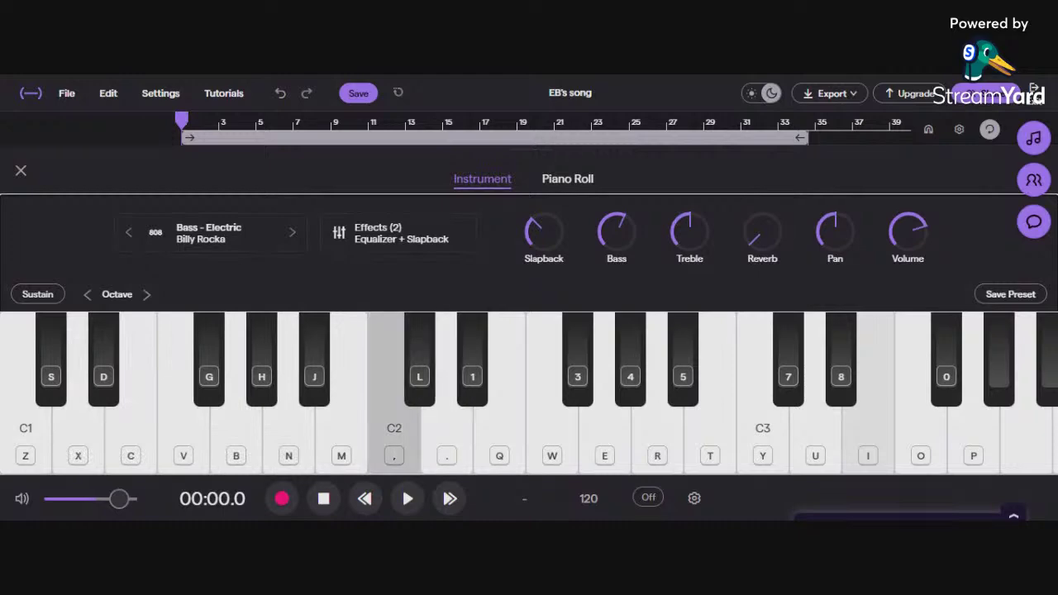
Change the track's preset to Clean Jazz from the Bass - Electric presets and close the preset browser
left_click(269, 237)
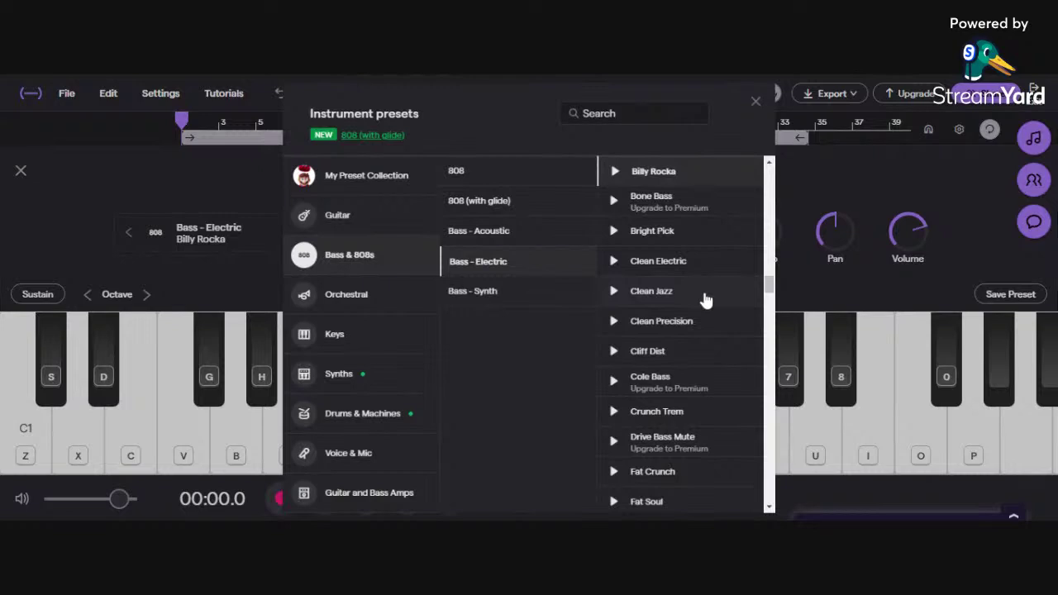
left_click(706, 300)
scroll(724, 321, "up", 3)
scroll(703, 342, "up", 2)
scroll(699, 338, "down", 2)
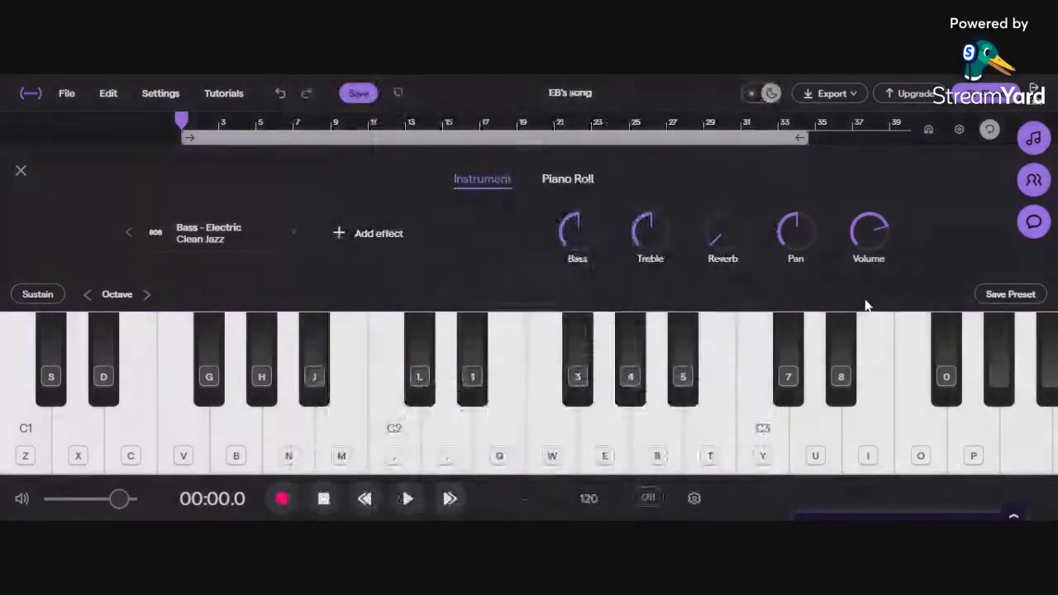
Audition the Clean Jazz bass by playing a bass line on the white keys between C1 and D2
key("b")
key("n")
key("m")
key("period")
key("comma")
key("n")
key("v")
key("z")
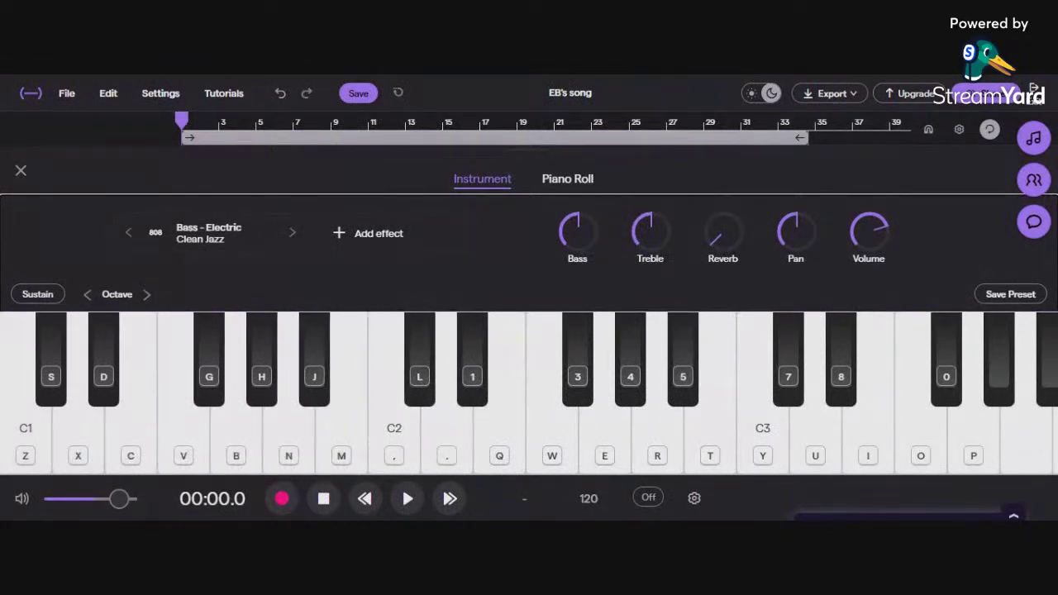
key("z")
key("period")
key("comma")
key("z")
key("comma")
key("period")
key("x")
key("z")
key("comma")
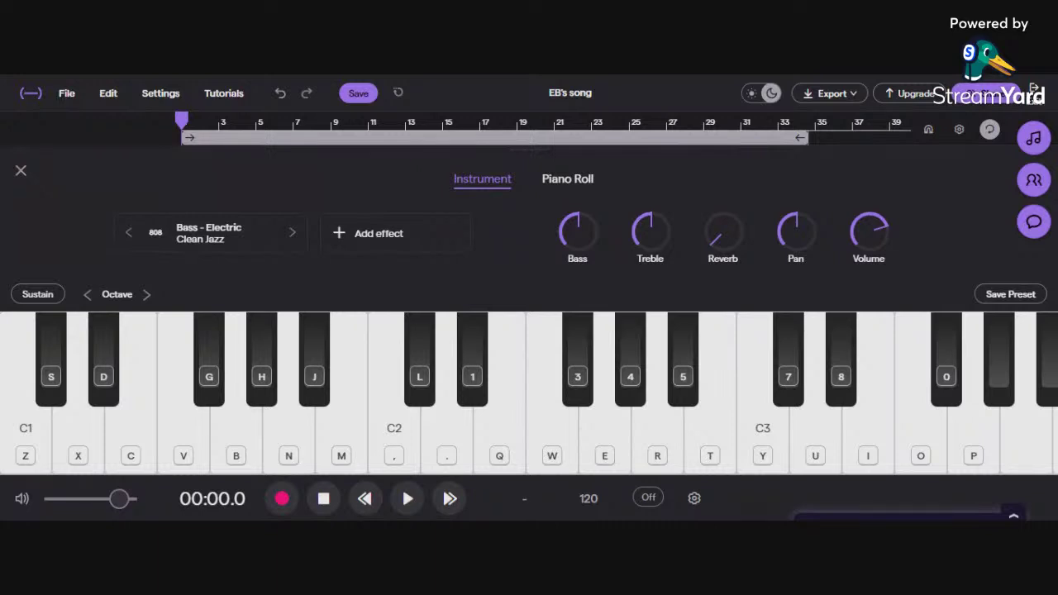
Switch the track to the Clean Precision bass, and then to Clean Electric from the Bass - Electric presets
left_click(291, 238)
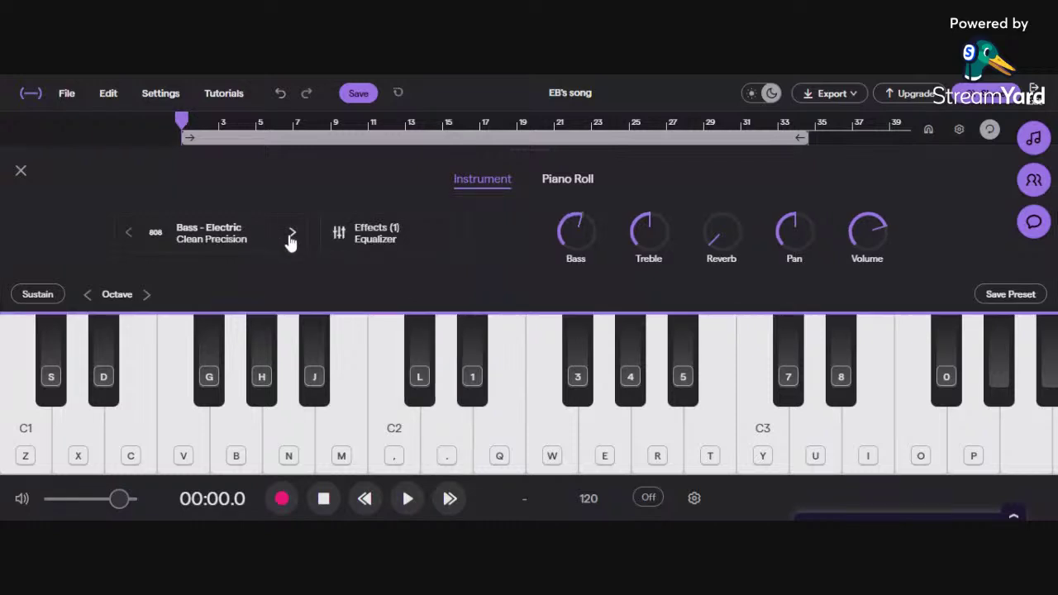
left_click(259, 238)
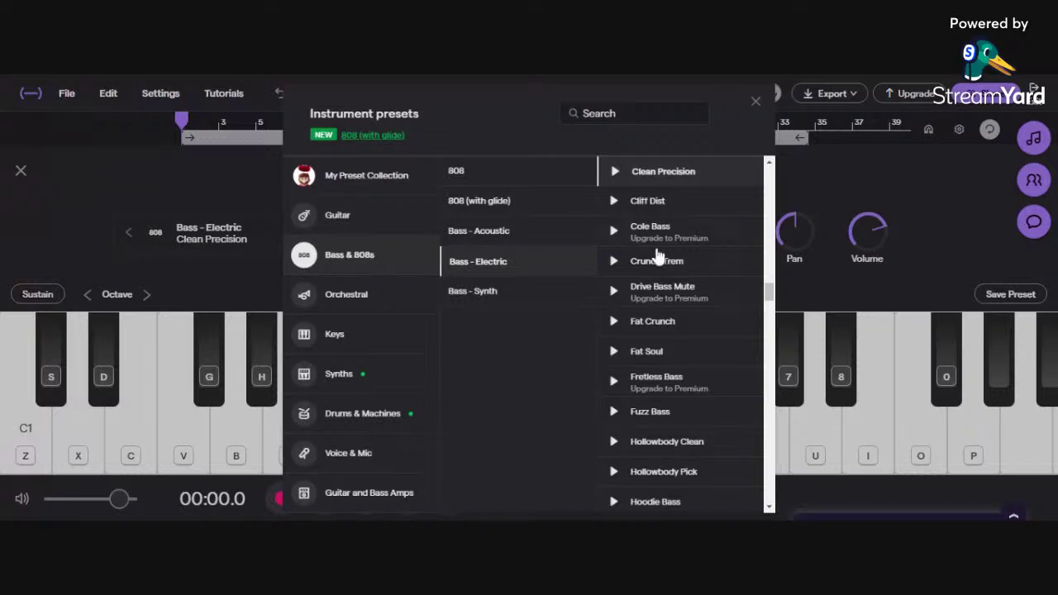
scroll(692, 272, "down", 2)
scroll(706, 305, "up", 4)
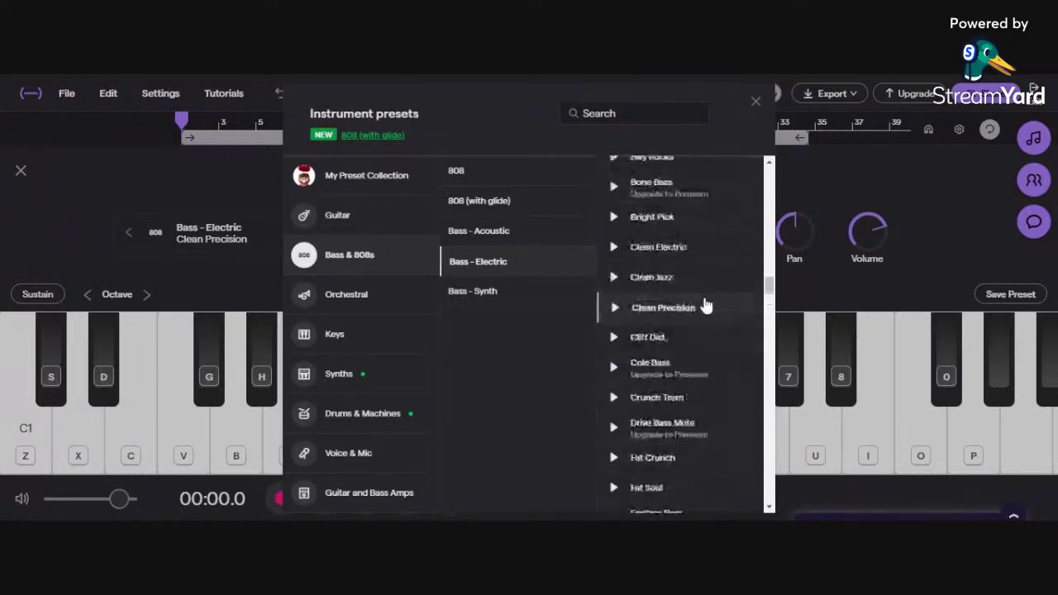
left_click(717, 255)
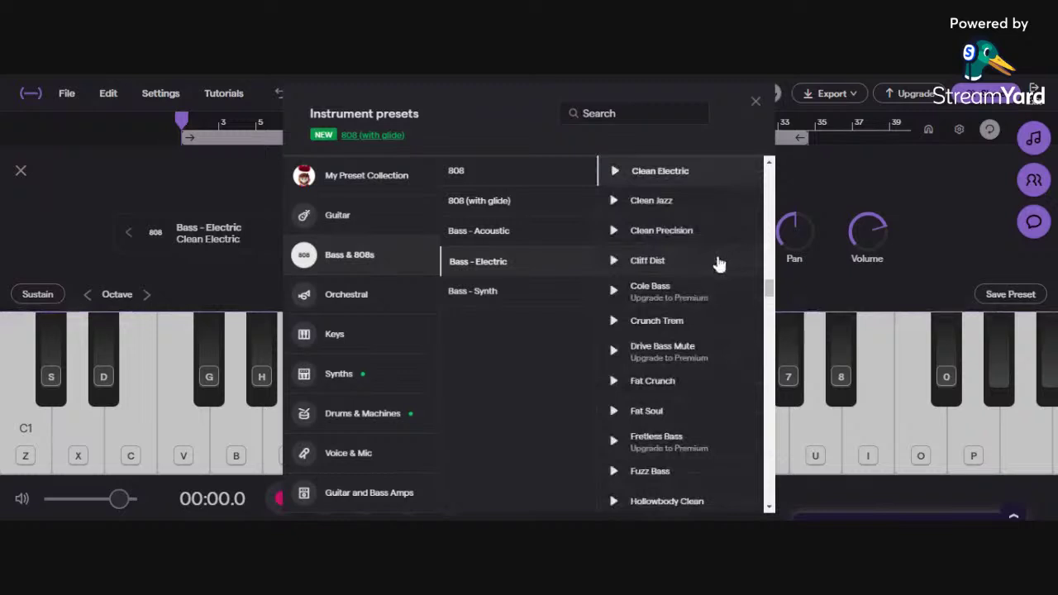
Look through the electric bass presets, return the track to Clean Jazz, and close the preset browser
scroll(716, 293, "up", 2)
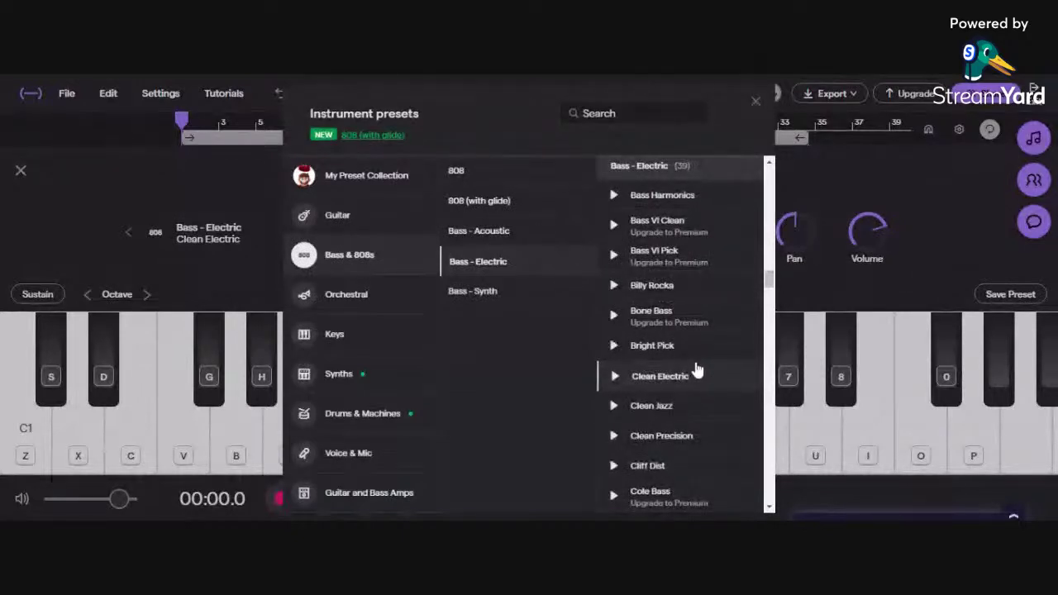
scroll(682, 357, "down", 3)
scroll(739, 397, "down", 1)
scroll(715, 373, "up", 3)
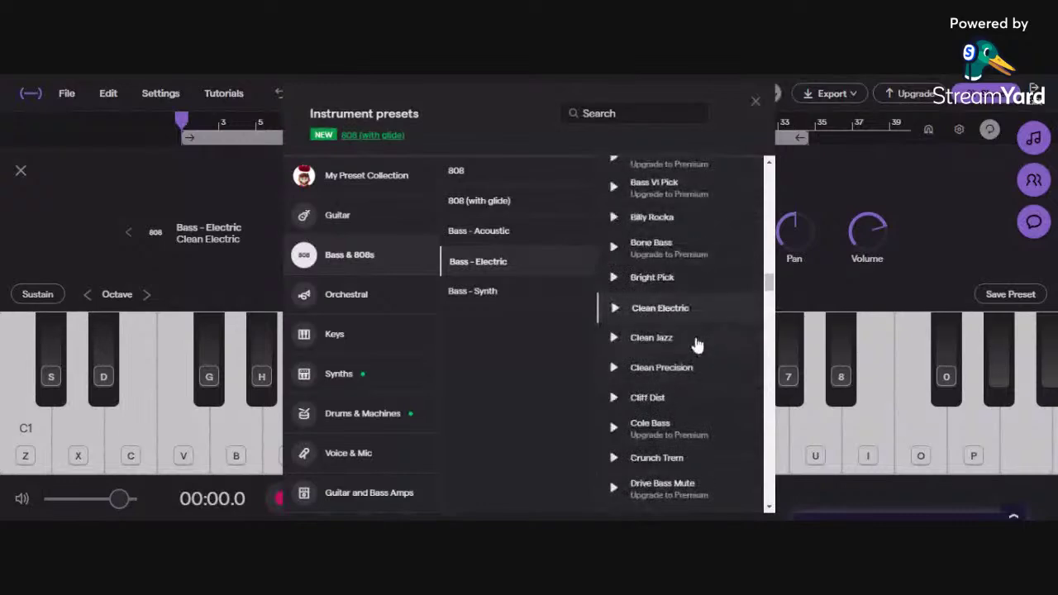
left_click(697, 343)
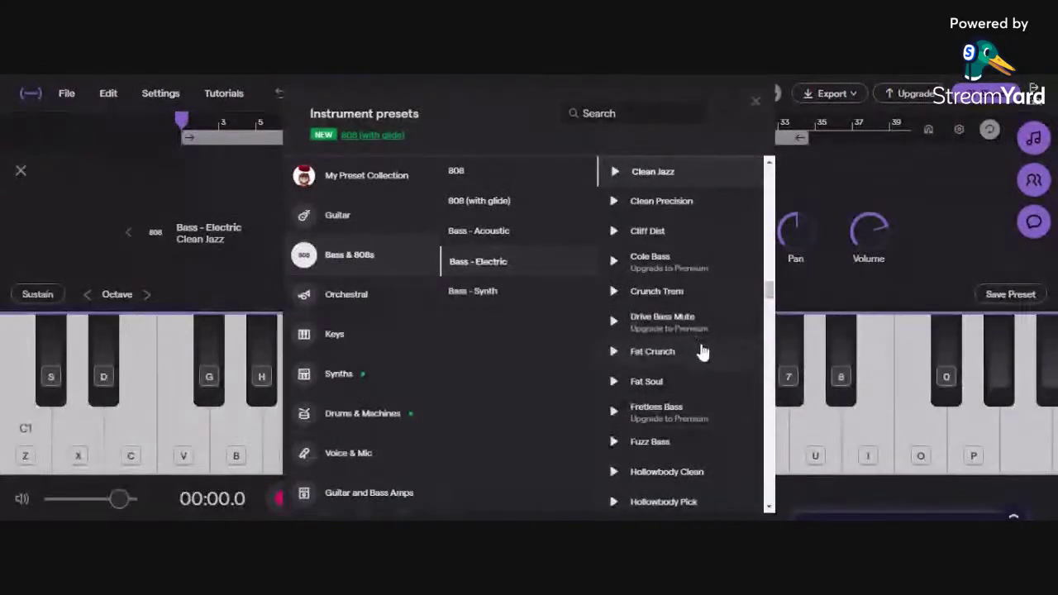
left_click(940, 258)
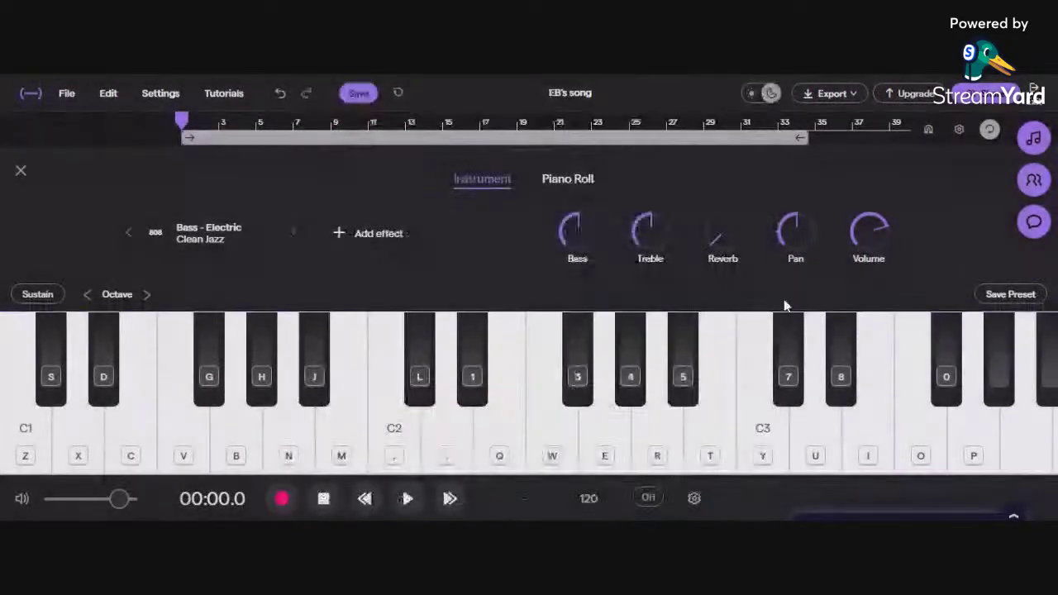
Play another improvised bass line with the Clean Jazz preset on the white keys between C1 and D2
key("b")
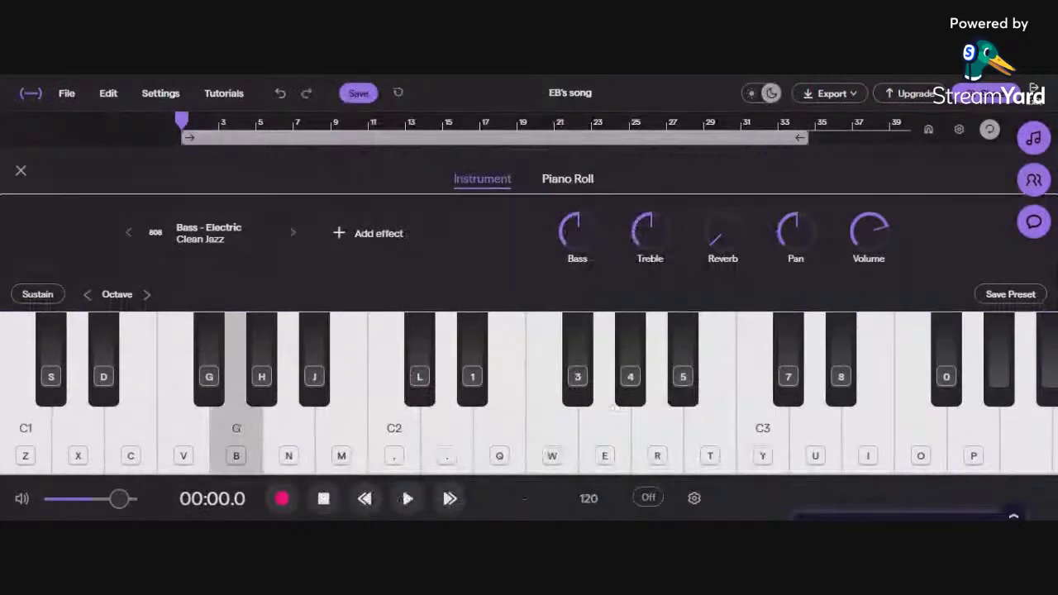
key("n")
key("m")
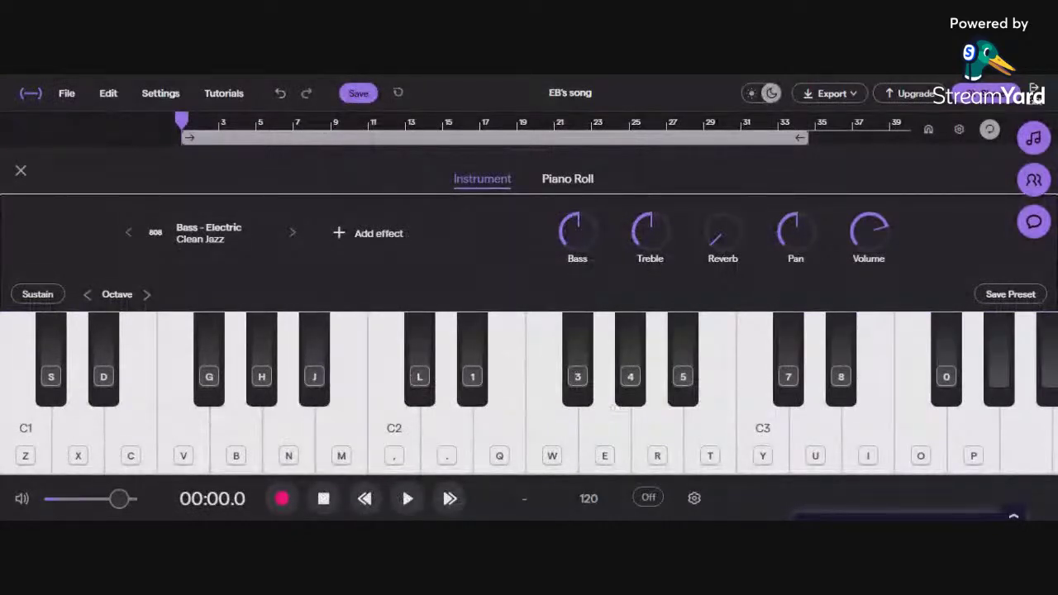
key("n")
key("b")
key("c")
key("comma")
key("b")
key("c")
key("v")
key("x")
key("z")
key("z")
key("comma")
key("period")
key("m")
key("n")
key("c")
key("x")
key("z")
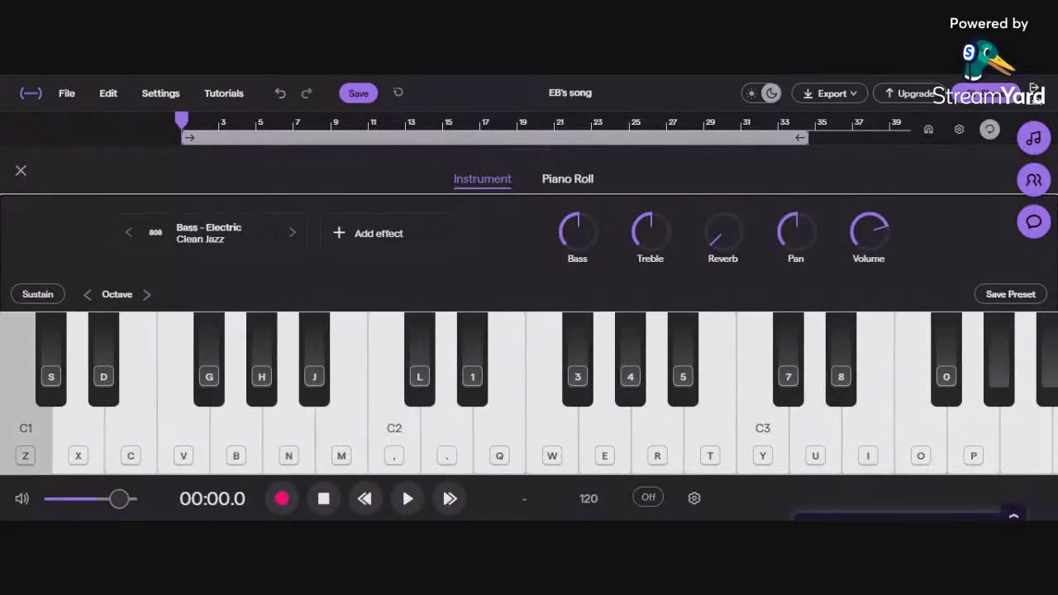
Look through the electric and synth bass presets, and switch the track to Acid Bass from the Bass - Synth presets
left_click(288, 233)
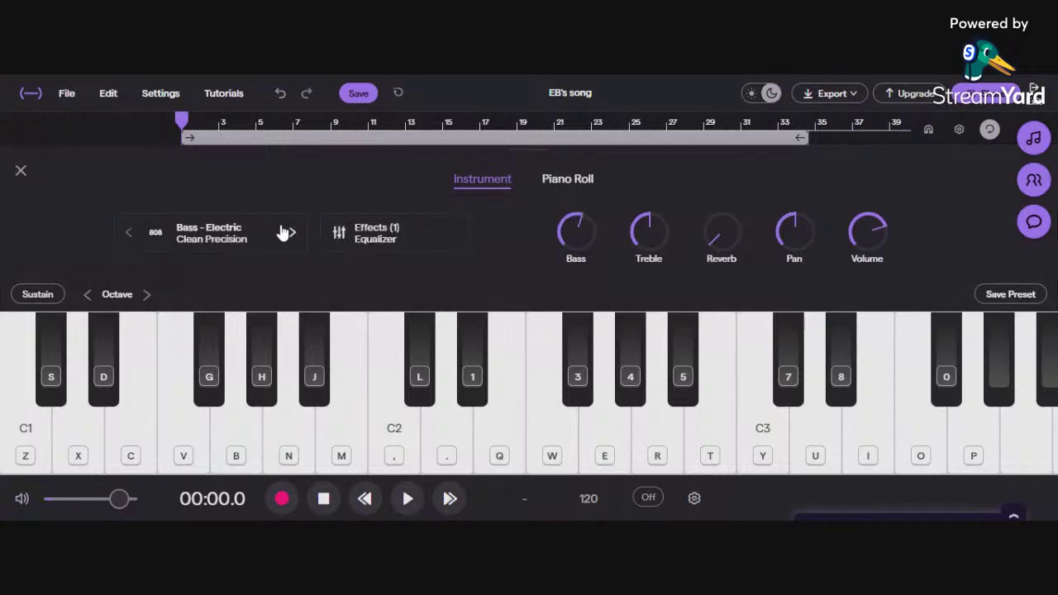
left_click(254, 250)
left_click(254, 250)
left_click(255, 250)
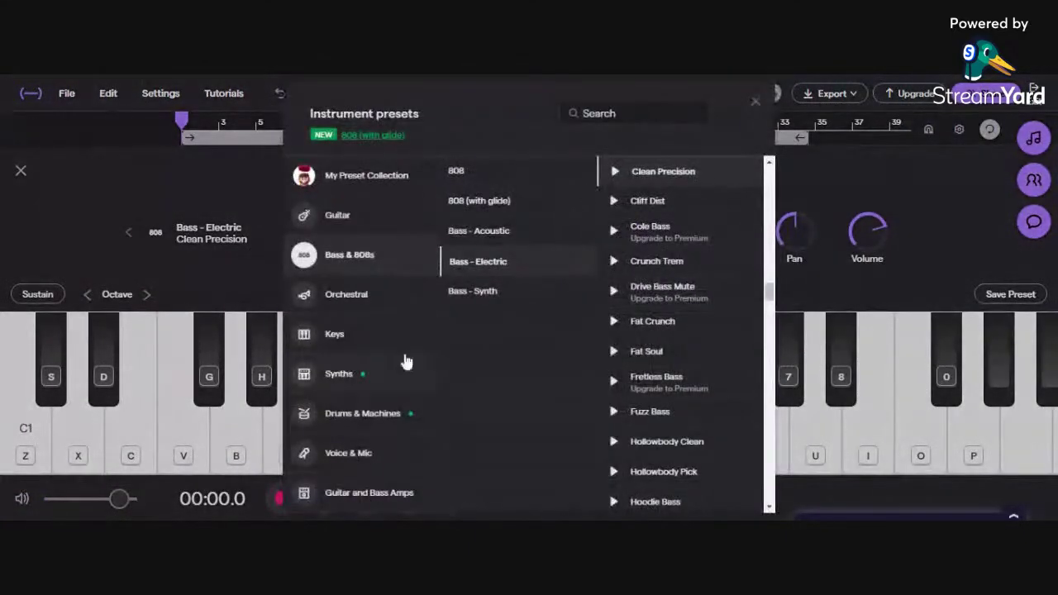
scroll(668, 397, "down", 3)
scroll(671, 396, "down", 3)
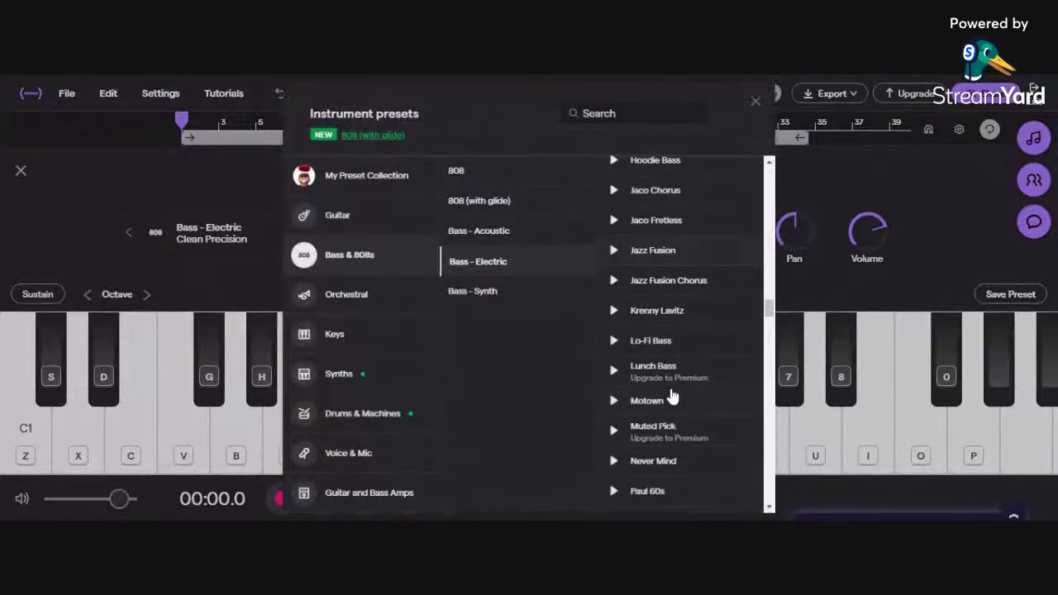
scroll(673, 393, "down", 5)
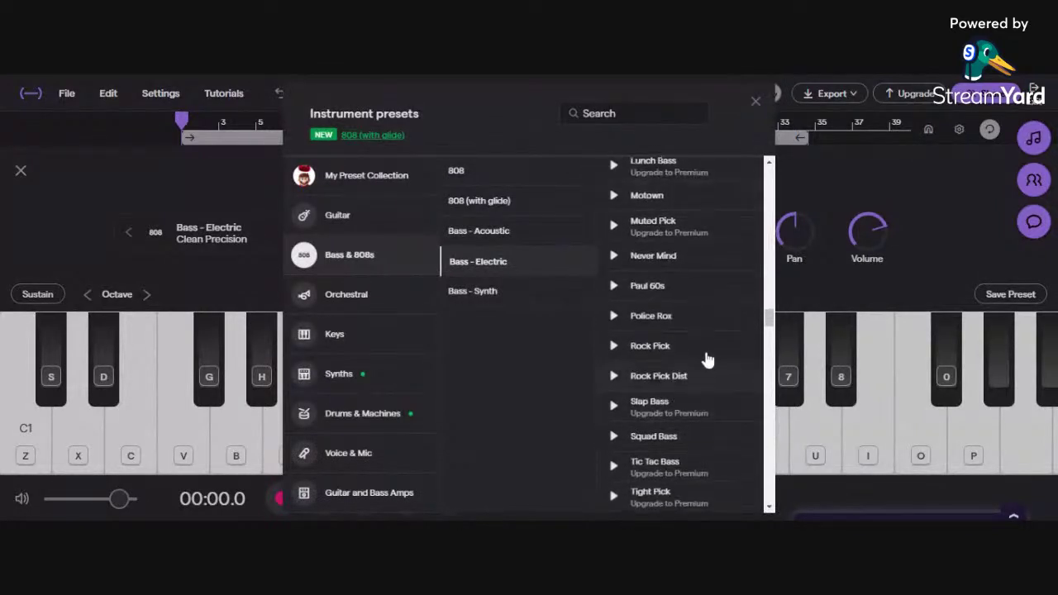
scroll(703, 340, "down", 3)
scroll(699, 405, "down", 3)
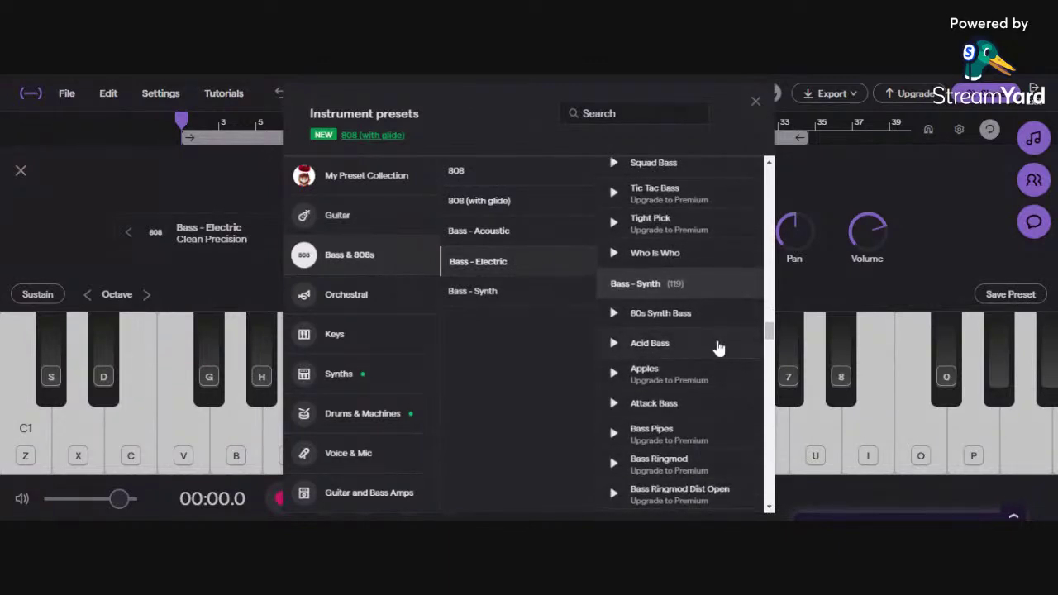
left_click(649, 343)
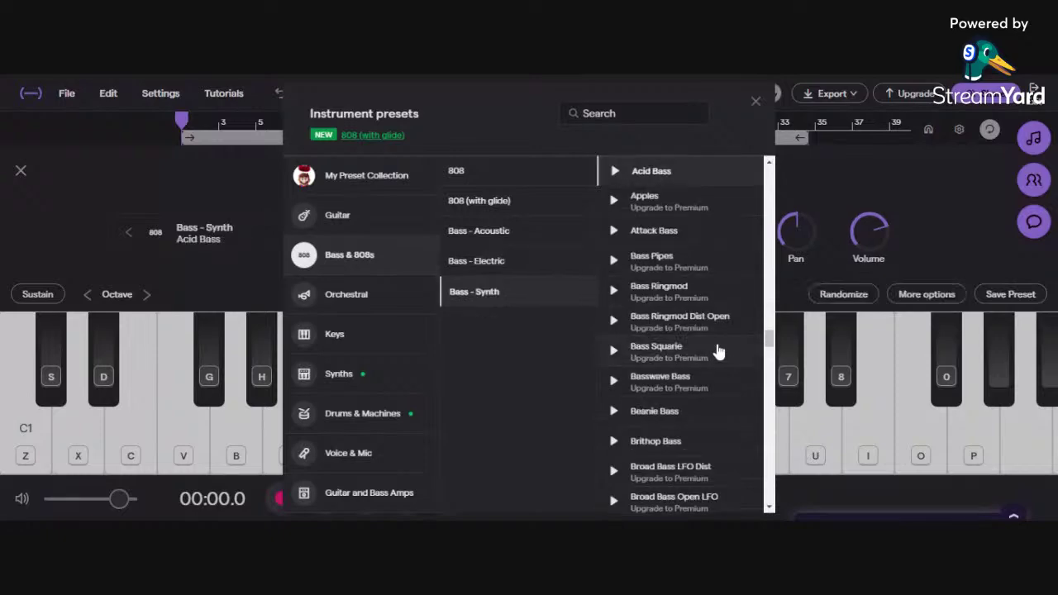
left_click(946, 212)
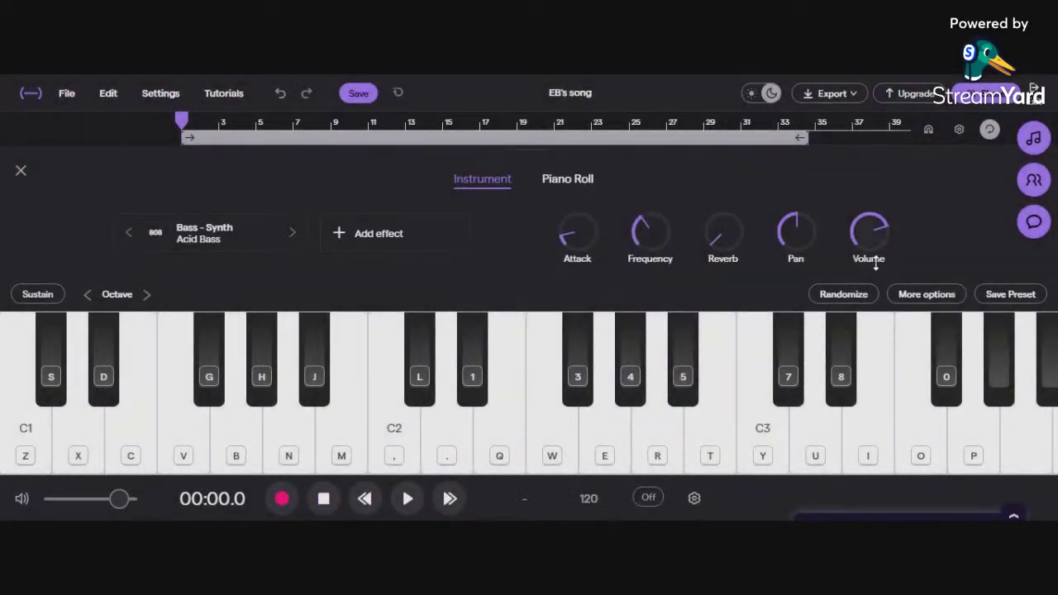
Audition the Acid Bass preset by playing an improvised bass line on the white keys between C1 and D2
key("b")
key("n")
key("b")
key("comma")
key("period")
key("comma")
key("n")
key("z")
key("v")
key("b")
key("c")
key("n")
key("b")
key("z")
key("v")
key("v")
key("c")
key("x")
key("z")
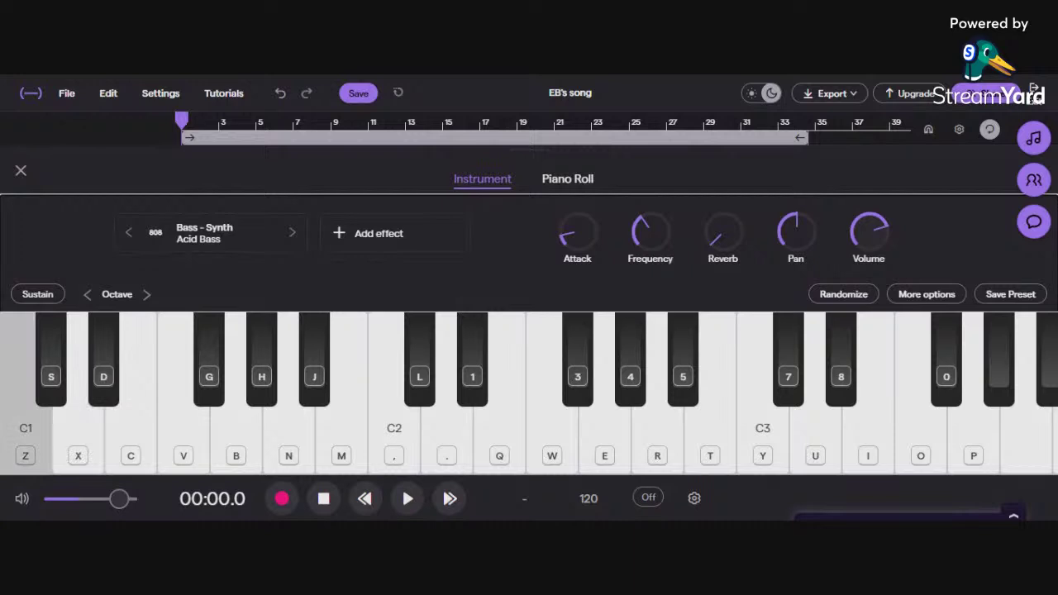
key("comma")
key("period")
key("comma")
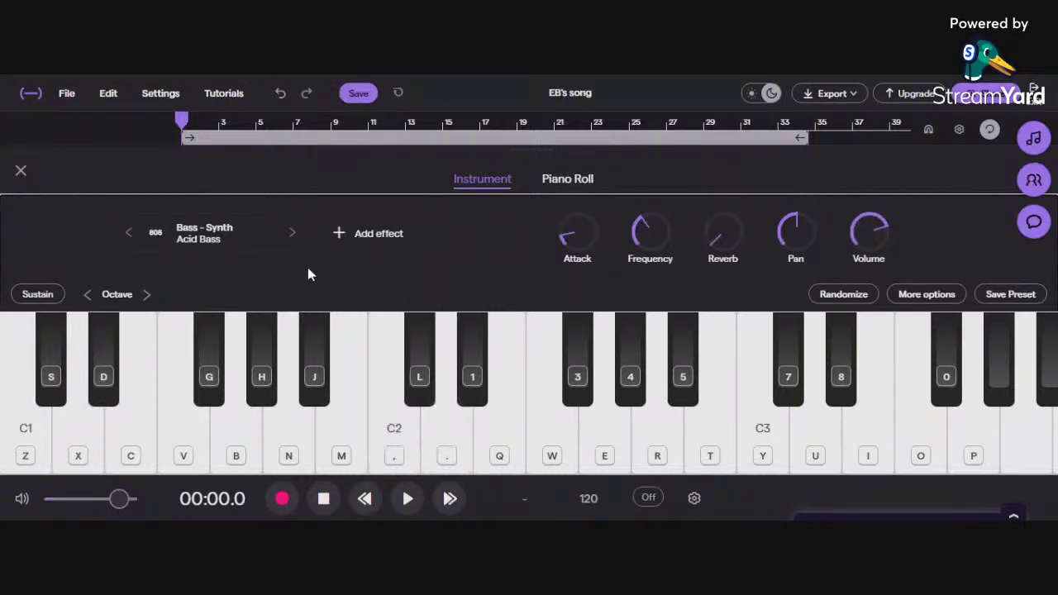
Raise the Acid Bass attack past its midpoint and play a few notes to hear the slower onset
left_click_drag(562, 219, 665, 214)
key("b")
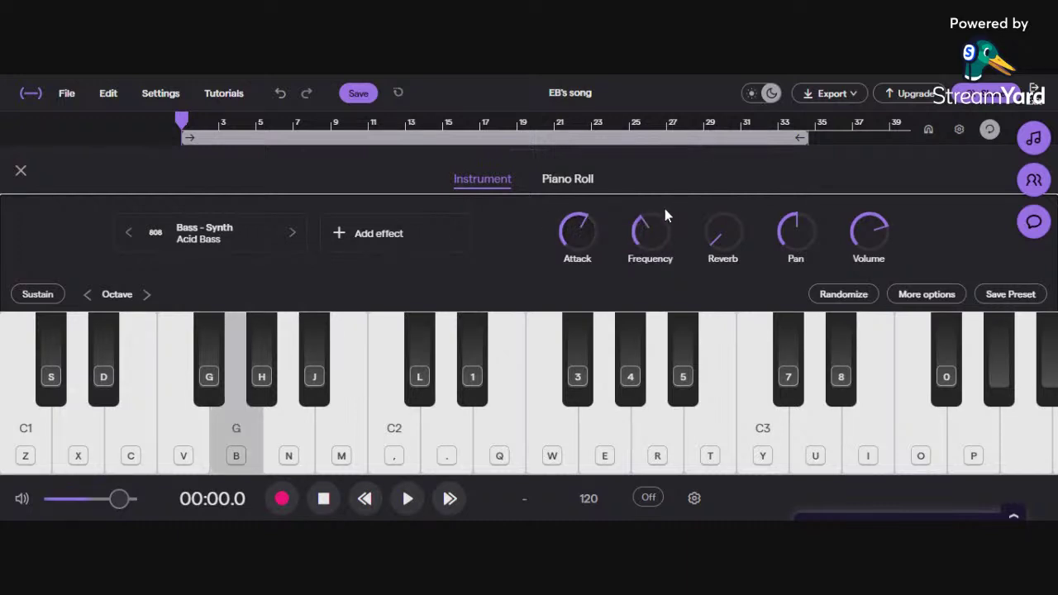
key("n")
key("v")
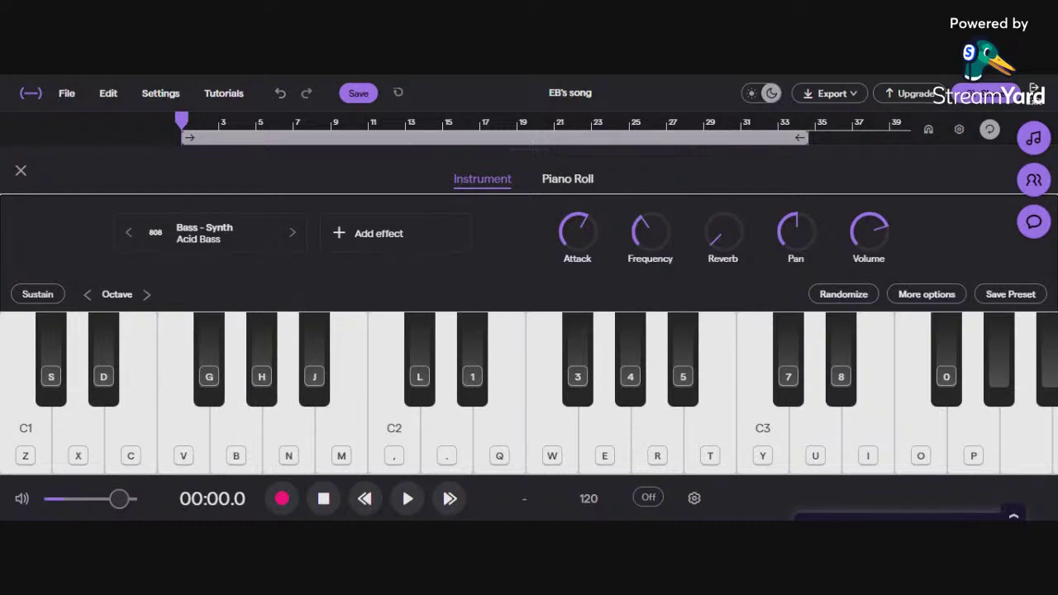
key("comma")
key("c")
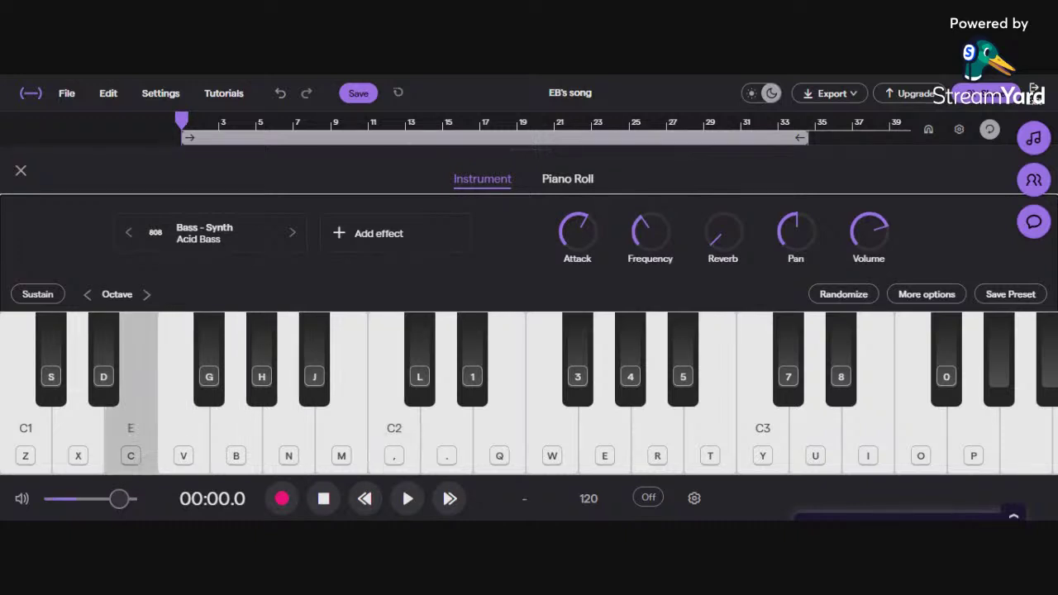
key("b")
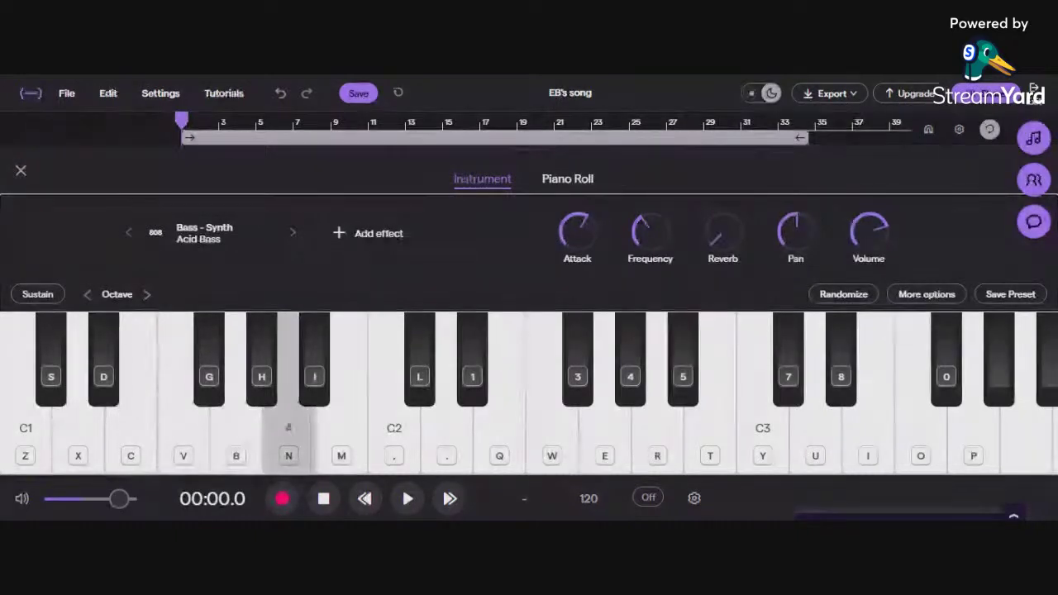
Lower the Acid Bass attack to its minimum, play another short bass line, and close the instrument editor
left_click_drag(595, 220, 578, 272)
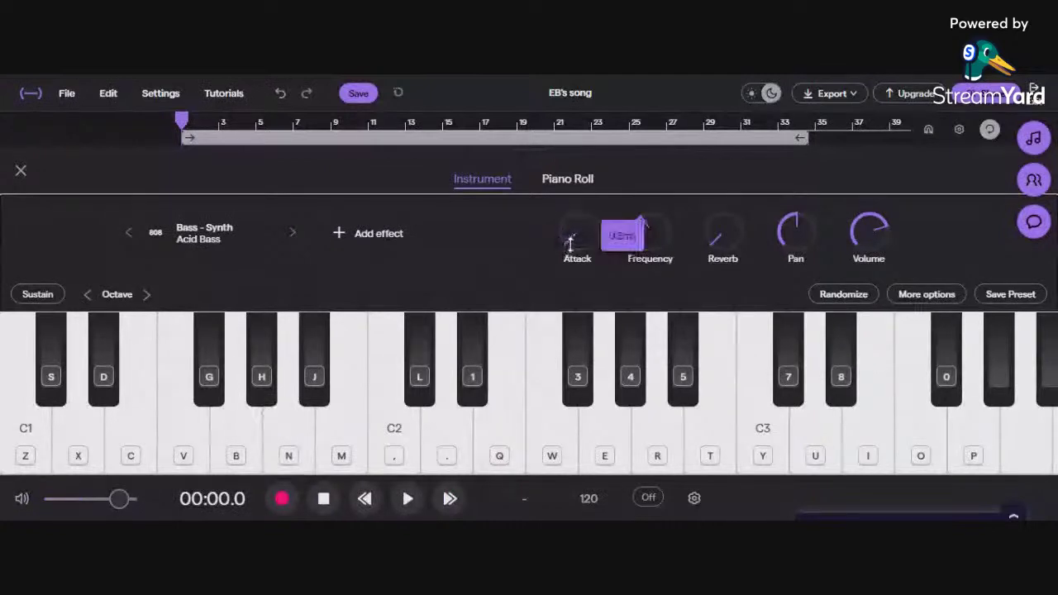
key("b")
key("n")
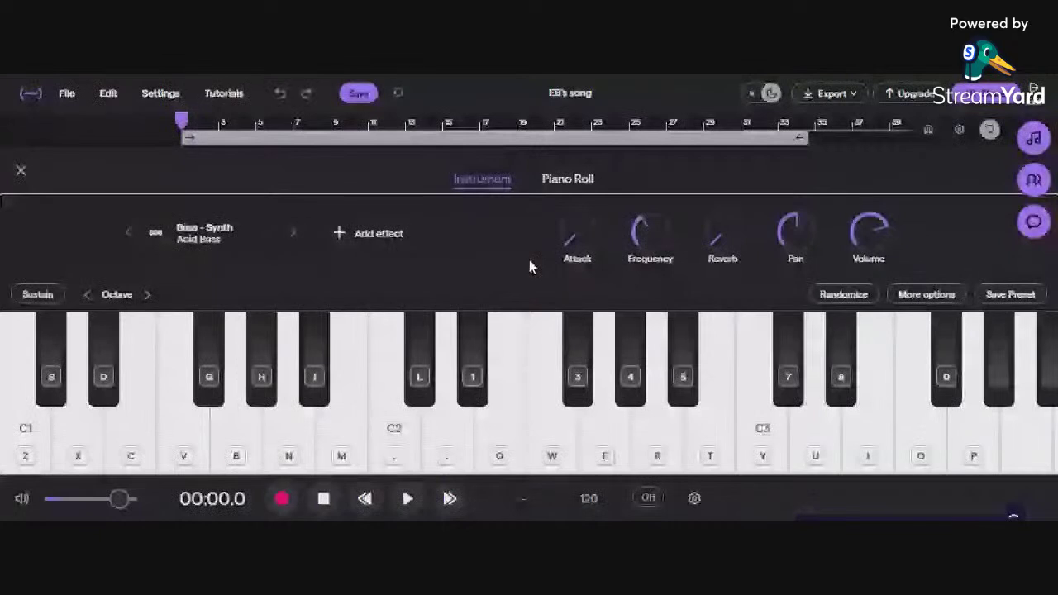
key("comma")
key("n")
key("b")
key("v")
key("x")
key("z")
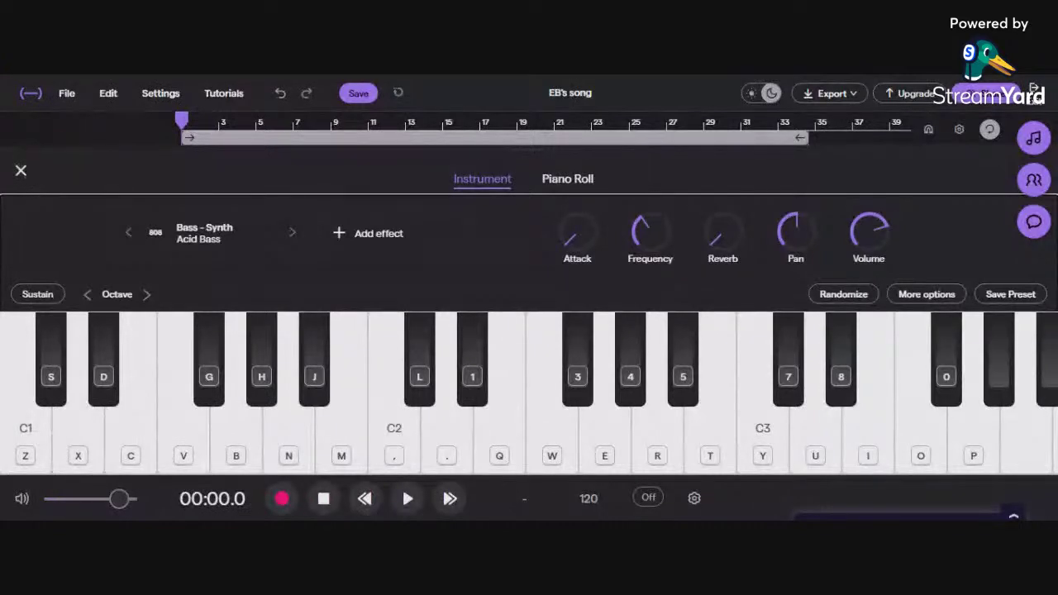
left_click(22, 171)
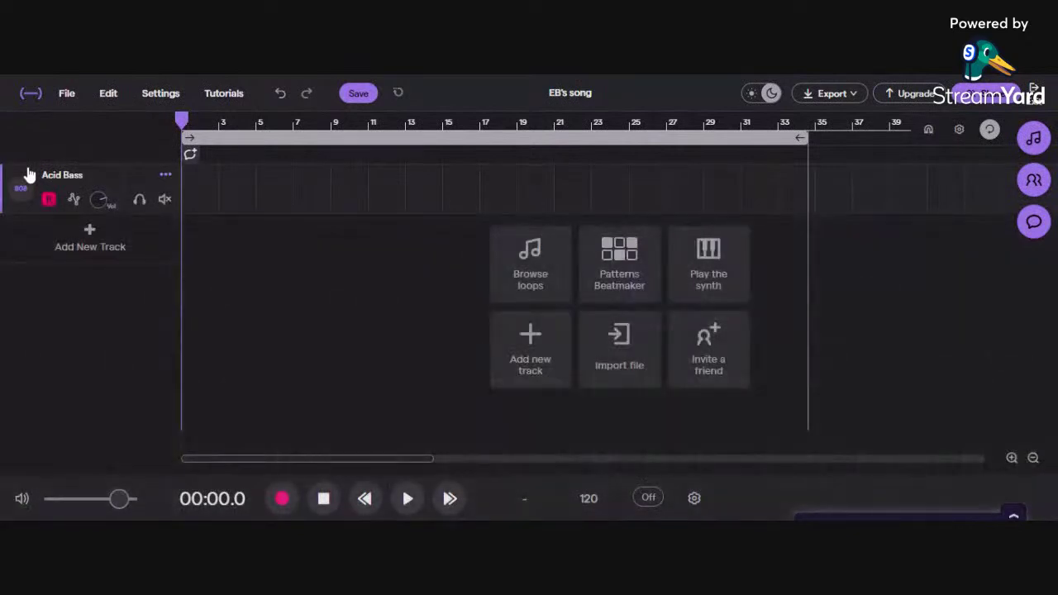
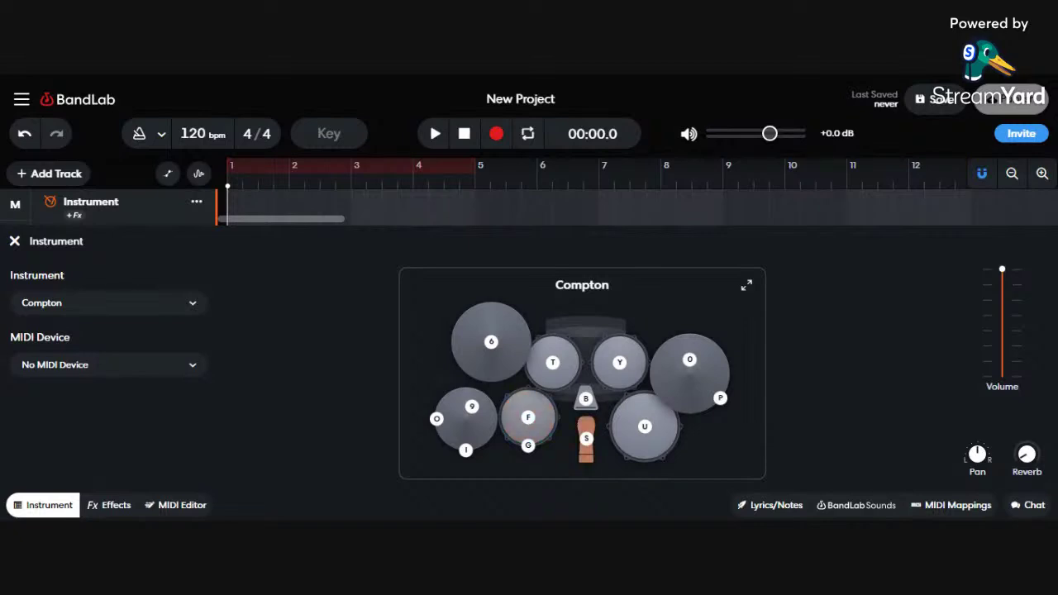
In BandLab, audition the Compton drum kit by playing its cymbals, toms, snare, cowbell and kick, and close the instrument editor
key("f")
key("b")
key("s")
key("y")
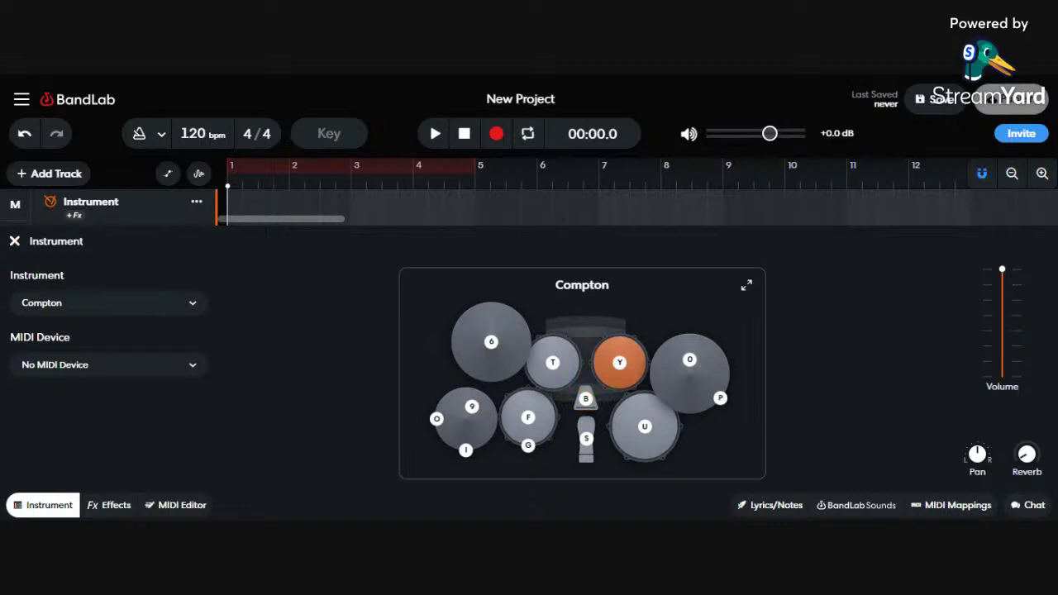
key("o")
left_click(483, 356)
left_click(651, 426)
left_click(687, 357)
left_click(720, 400)
left_click(630, 370)
left_click(566, 372)
left_click(585, 403)
left_click(548, 425)
left_click(591, 437)
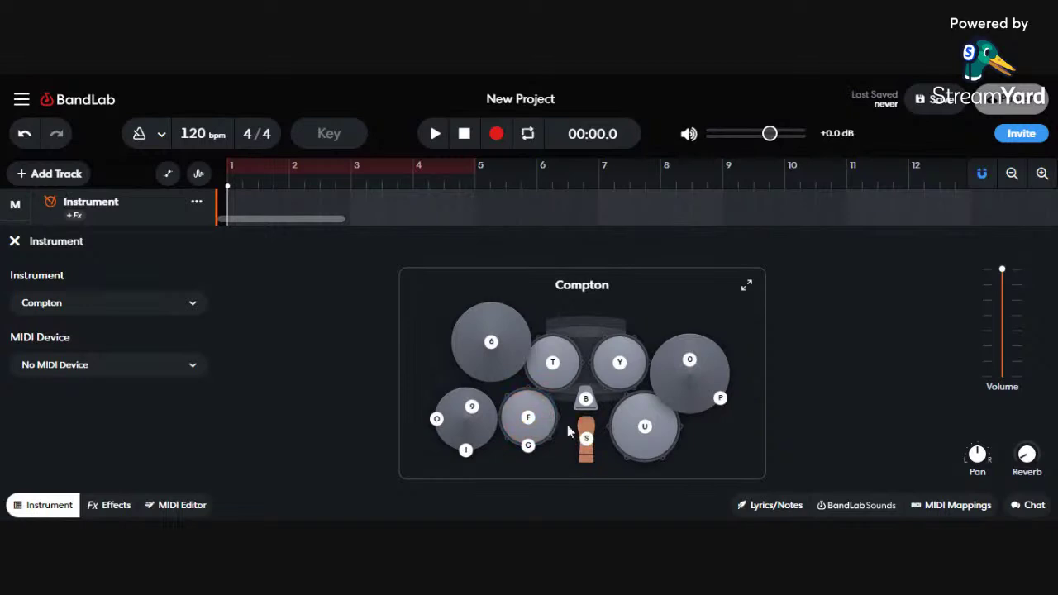
left_click(503, 347)
left_click(15, 242)
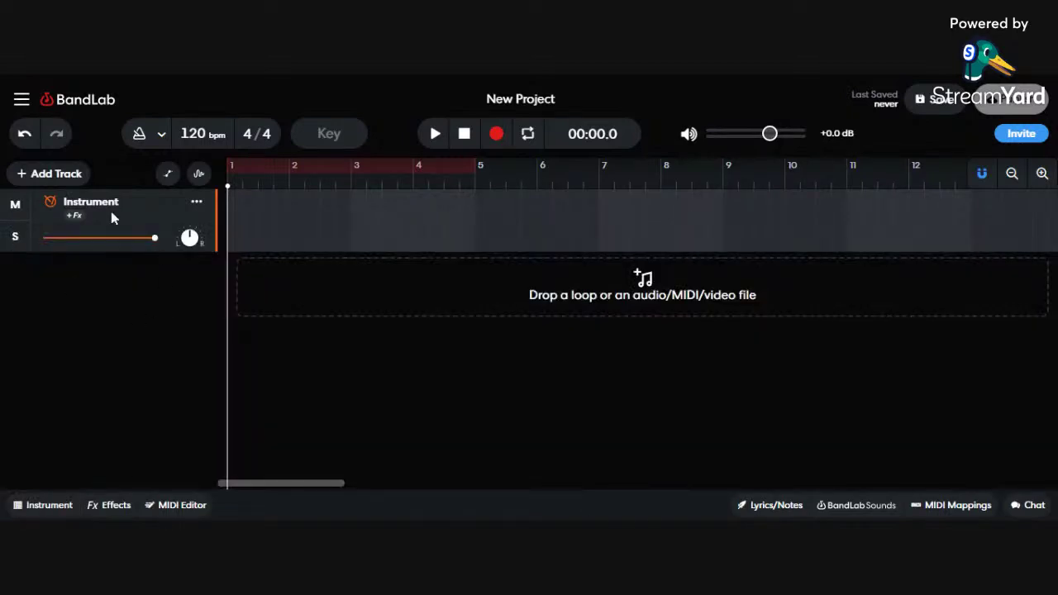
left_click(17, 177)
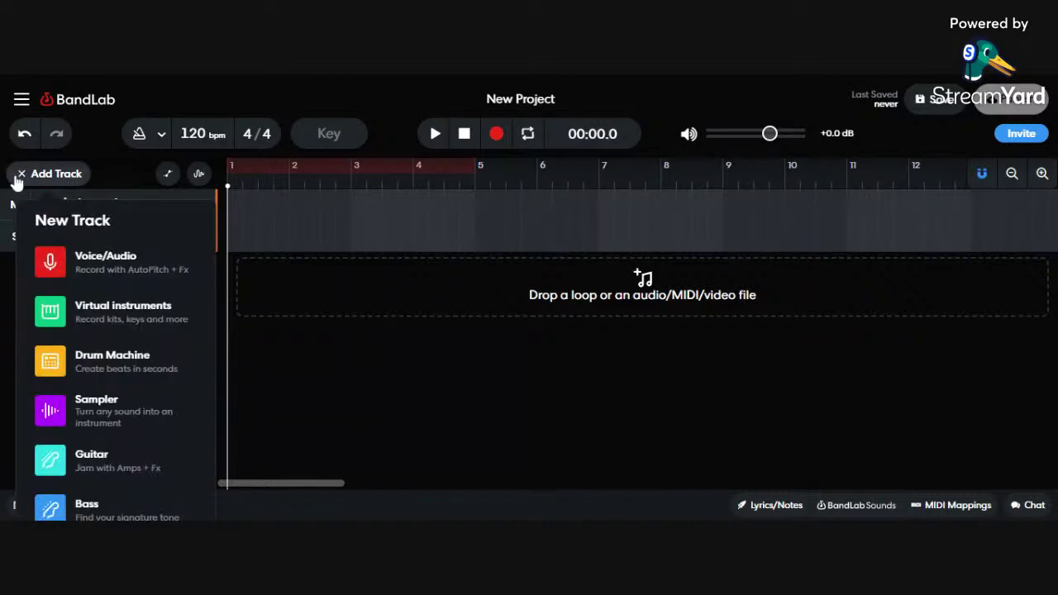
left_click(153, 307)
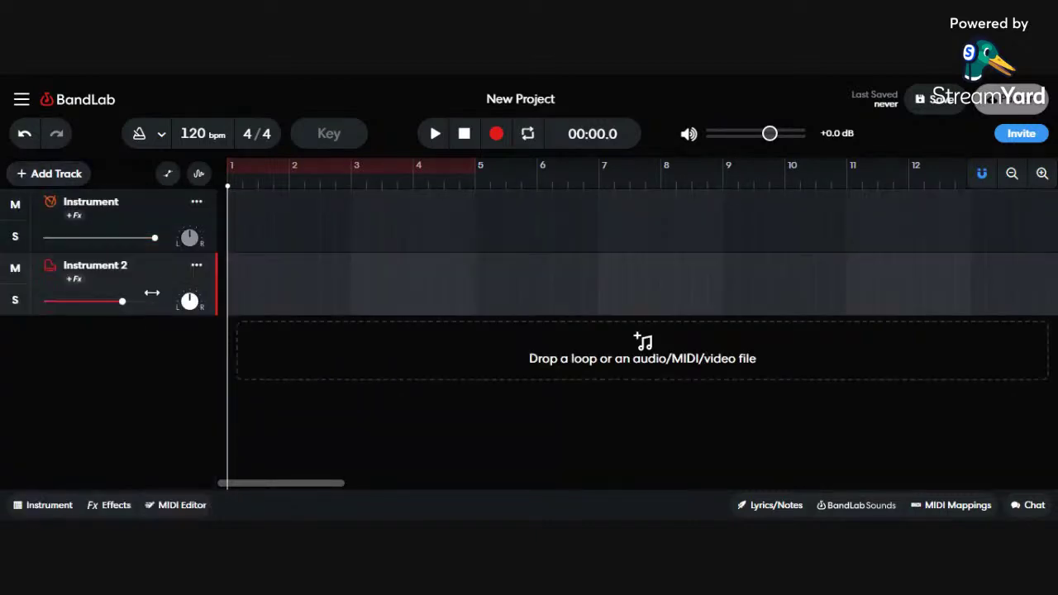
left_click(196, 264)
left_click(274, 497)
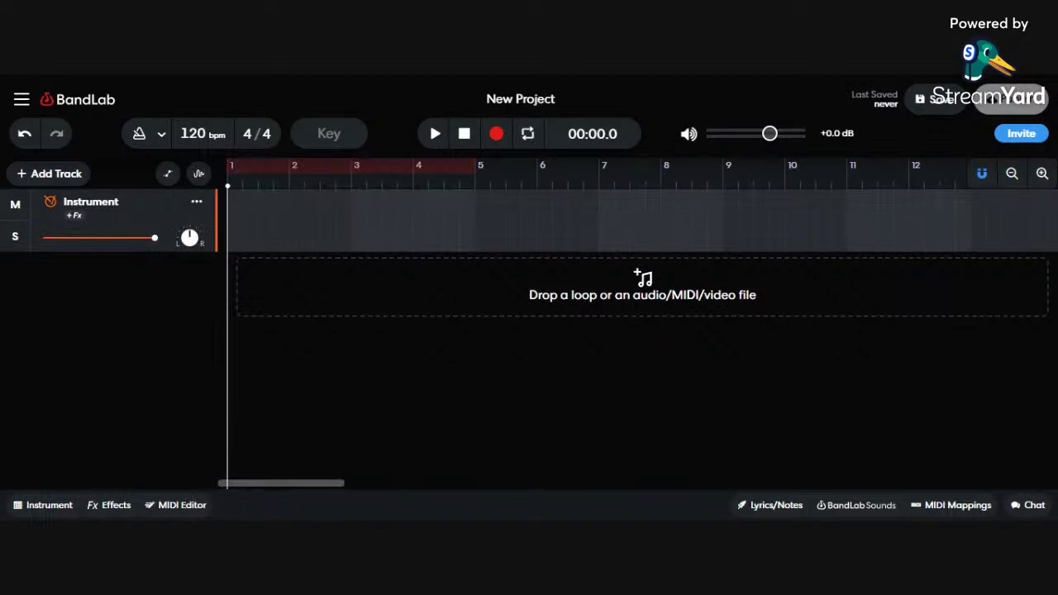
Reopen the drum track's instrument and change it from Compton to the 606 kit in the Drum Pads category
left_click(118, 202)
left_click(50, 204)
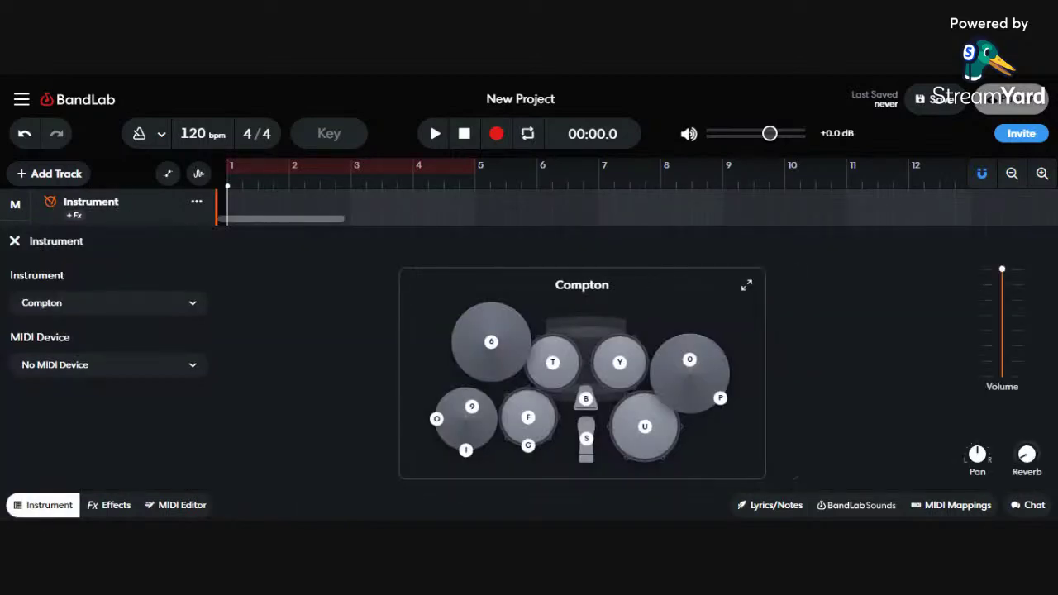
left_click(106, 305)
left_click(71, 182)
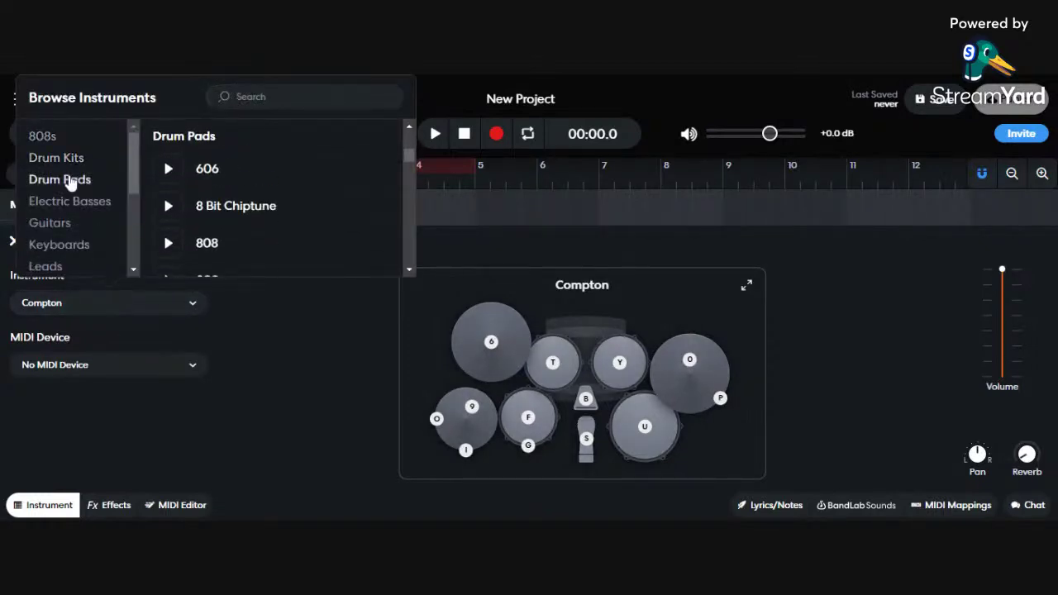
left_click(255, 174)
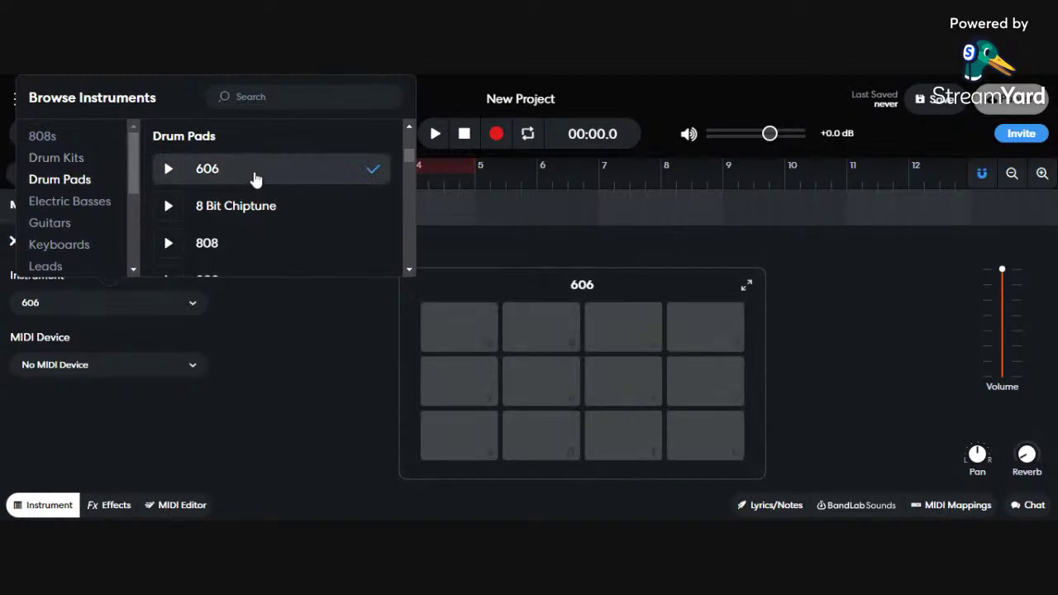
left_click(324, 393)
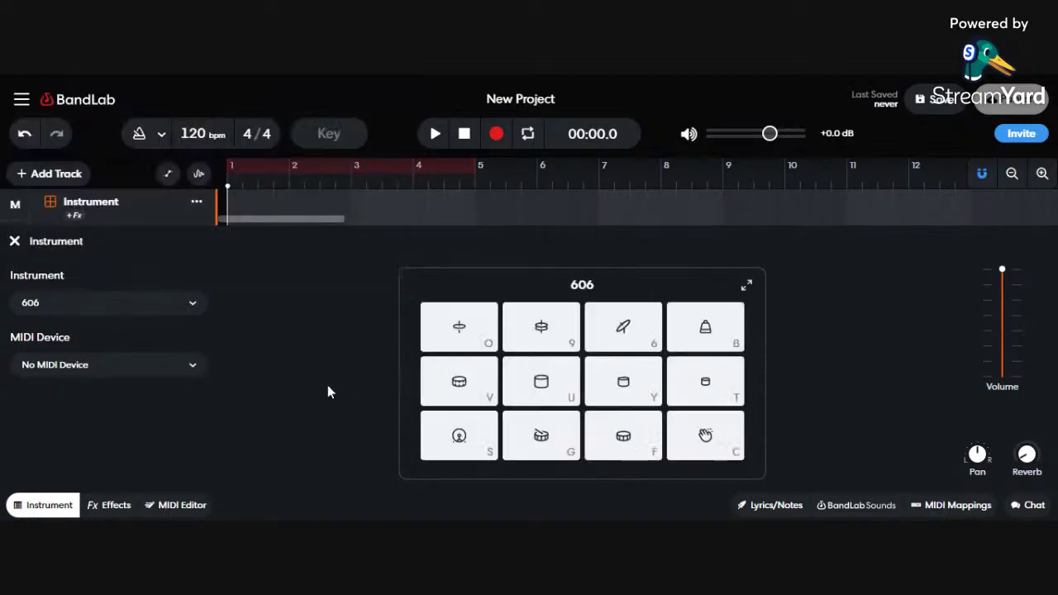
Play an improvised beat on the 606 pads using the kick, snare, toms, cymbals, cowbell and clap
key("v")
key("s")
key("y")
key("6")
key("b")
key("c")
key("g")
key("y")
key("s")
key("f")
key("b")
key("9")
key("b")
key("s")
key("g")
key("s")
key("y")
key("s")
key("u")
key("s")
key("s")
key("c")
key("b")
key("b")
key("c")
Switch the track to the 8 Bit Chiptune drum pads and audition them, repeating the clap pad several times
left_click(192, 304)
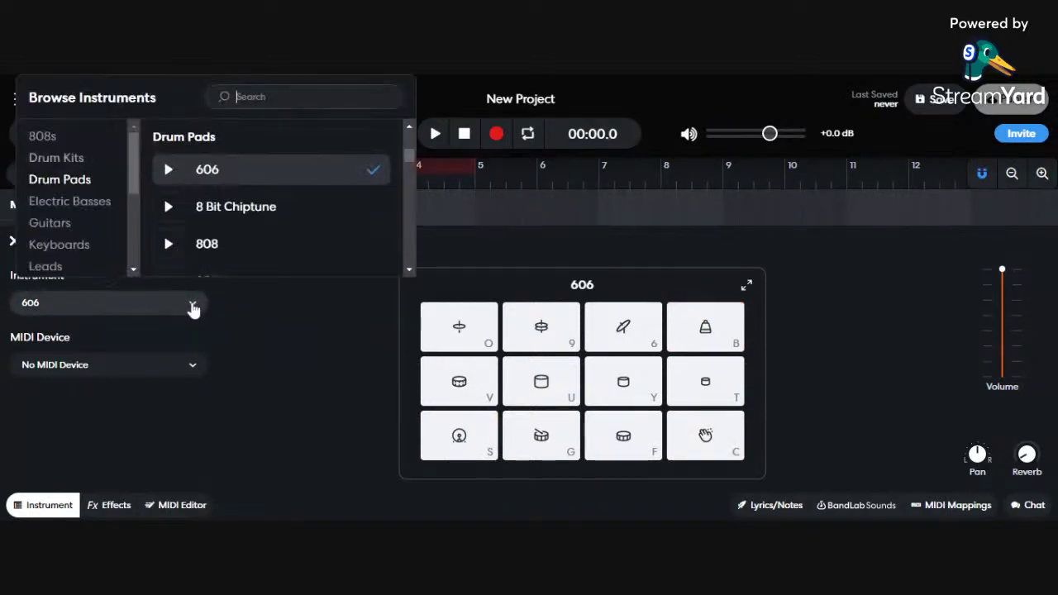
left_click(266, 216)
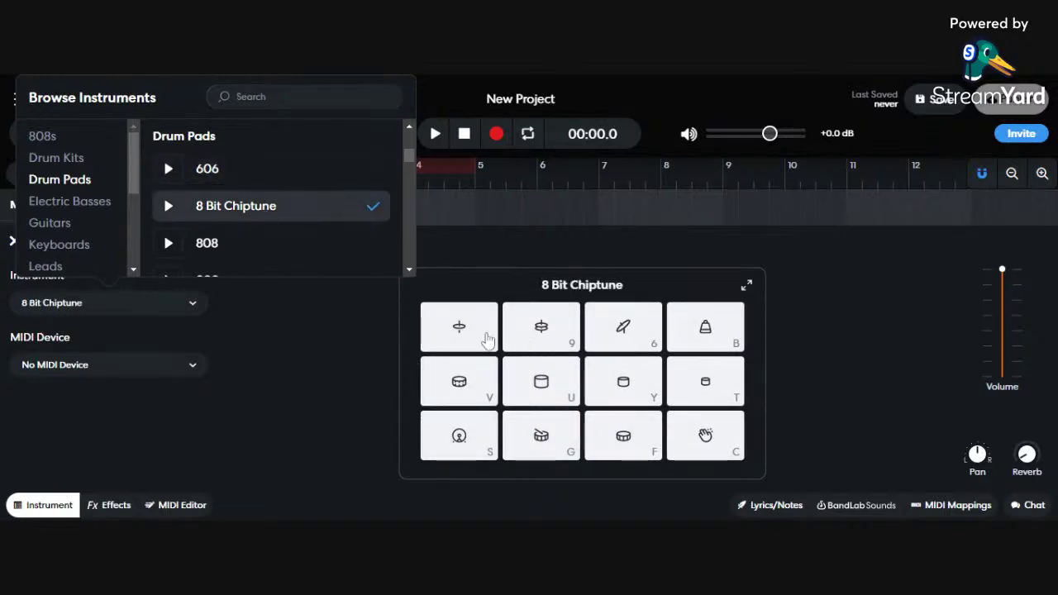
left_click(487, 339)
left_click(596, 343)
left_click(686, 344)
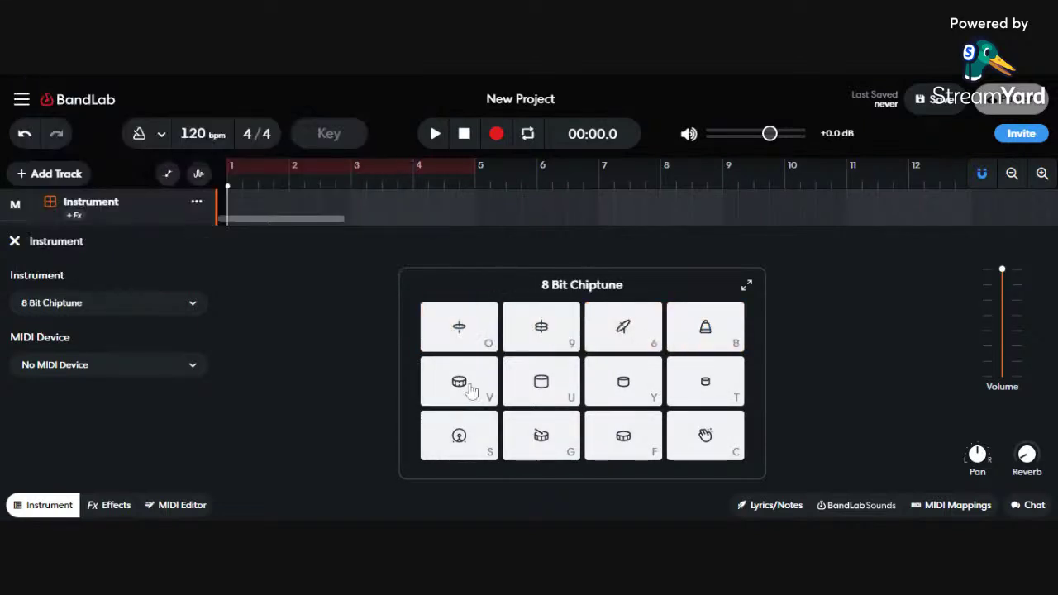
left_click(516, 442)
left_click(610, 439)
left_click(694, 440)
left_click(701, 442)
left_click(702, 442)
left_click(706, 445)
left_click(702, 438)
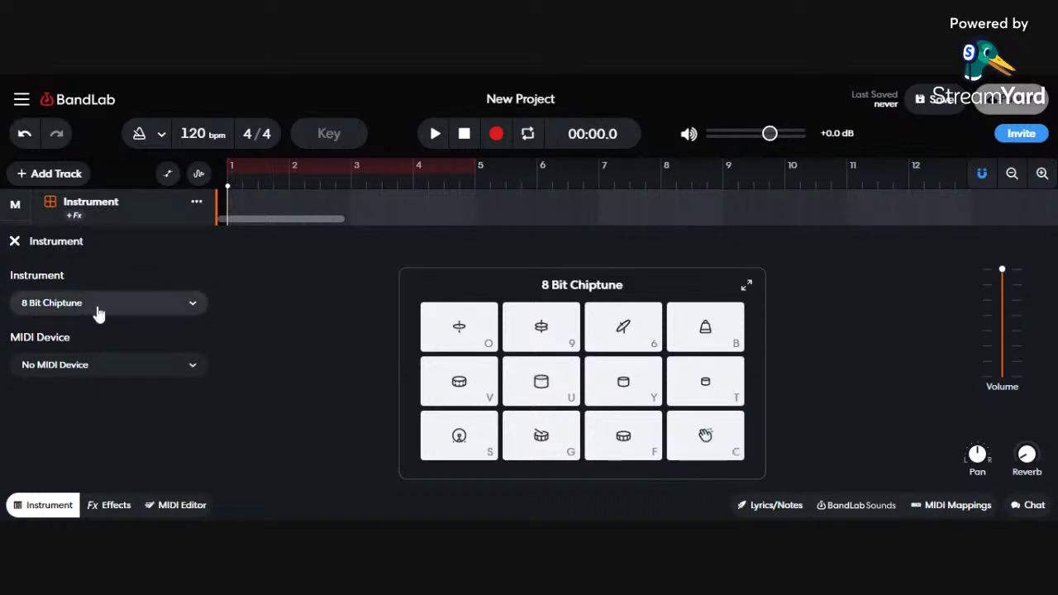
Switch the track to the 808 drum pads and audition its hi-hat, tom and cowbell pads
left_click(166, 308)
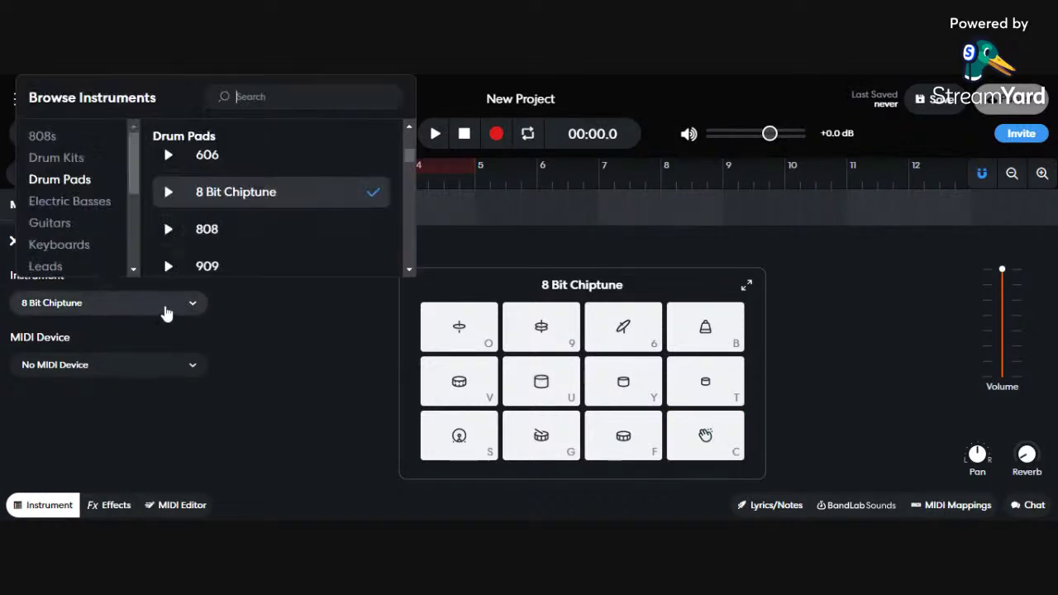
left_click(244, 215)
left_click(489, 341)
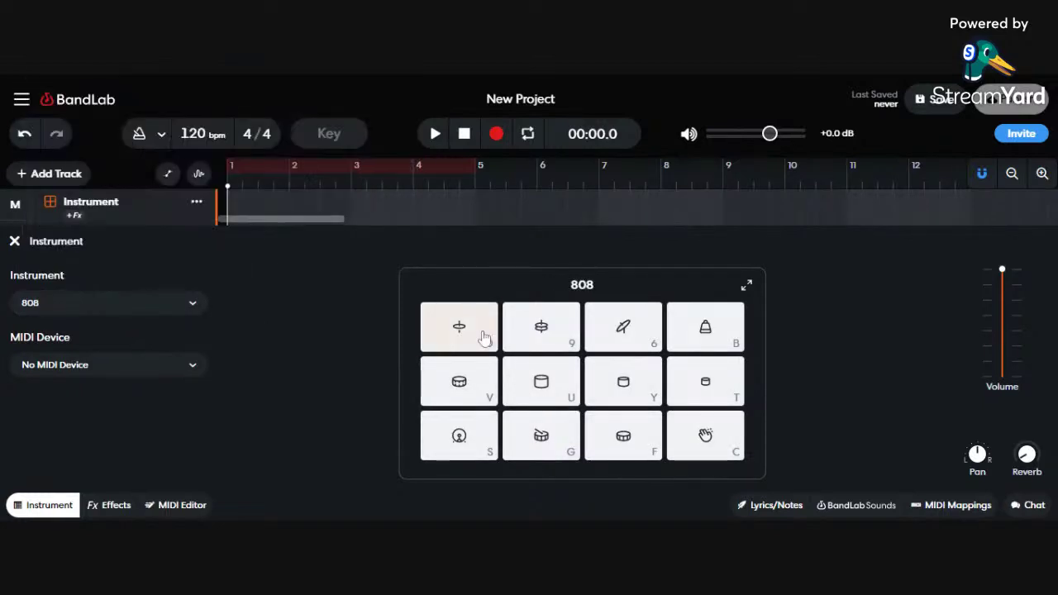
left_click(487, 393)
left_click(683, 390)
left_click(709, 329)
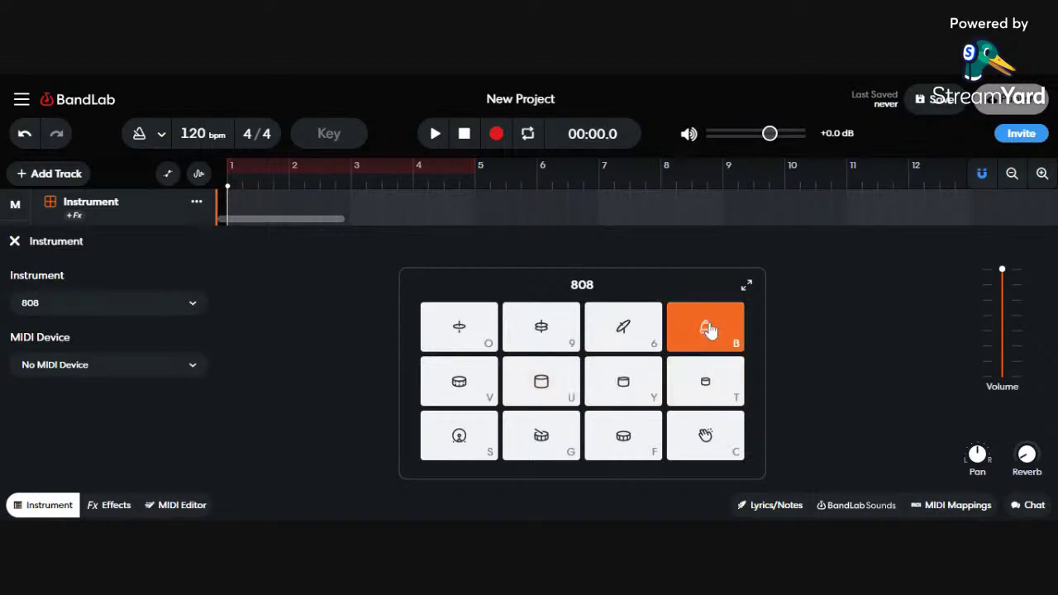
Play an improvised beat on the 808 pads, combining the kick and cowbell with the snares and clap
left_click(456, 444)
left_click(679, 341)
left_click(470, 439)
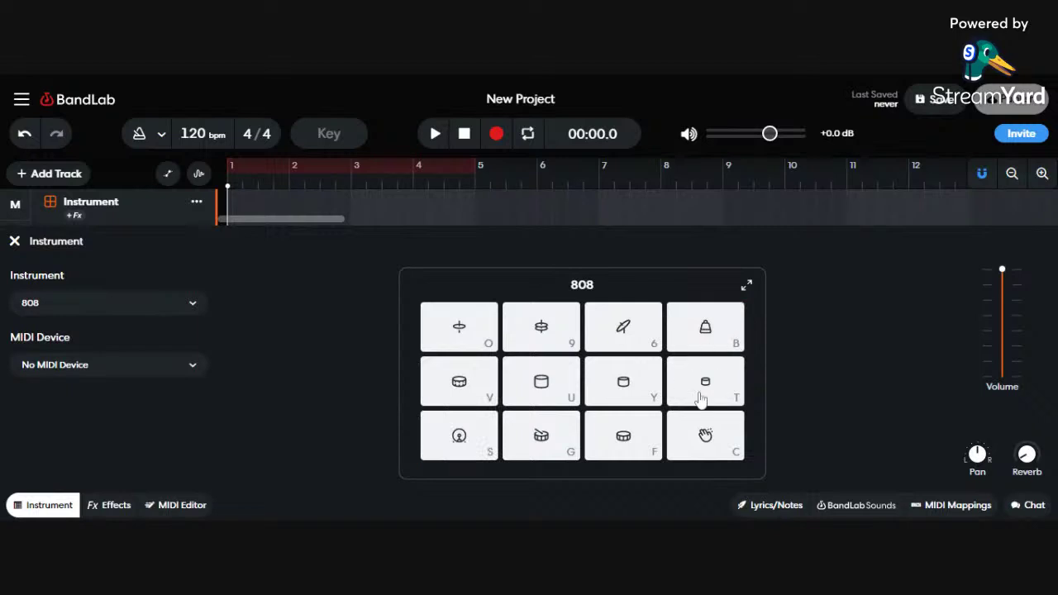
key("s")
key("b")
key("s")
key("s")
key("s")
key("b")
key("f")
key("g")
key("c")
key("c")
Switch the track to the Abstract Hip Hop drum pads and audition its hi-hat, kick, tom, cowbell and snare pads
left_click(162, 318)
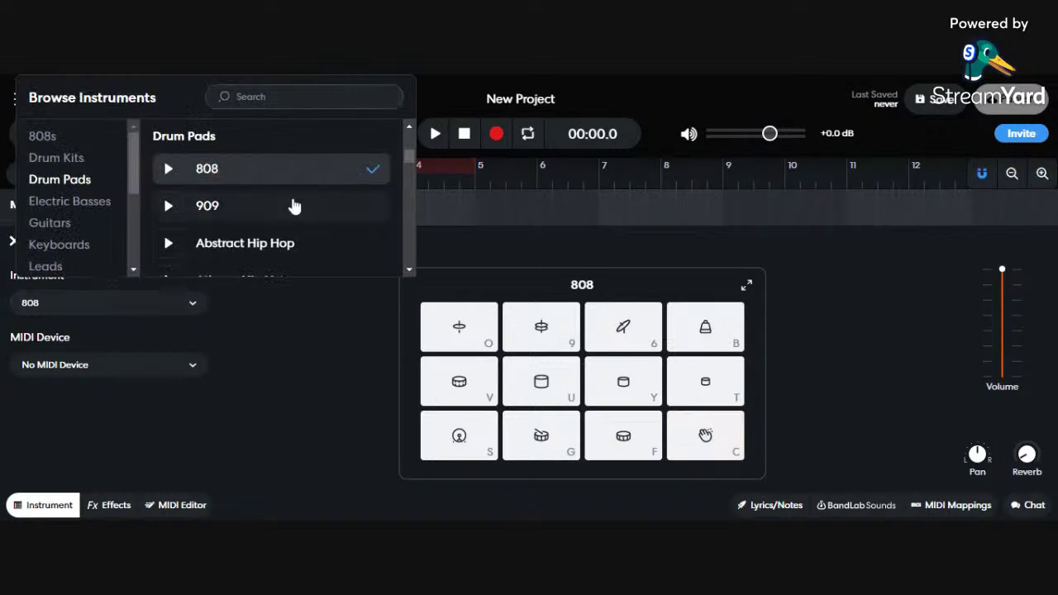
left_click(295, 247)
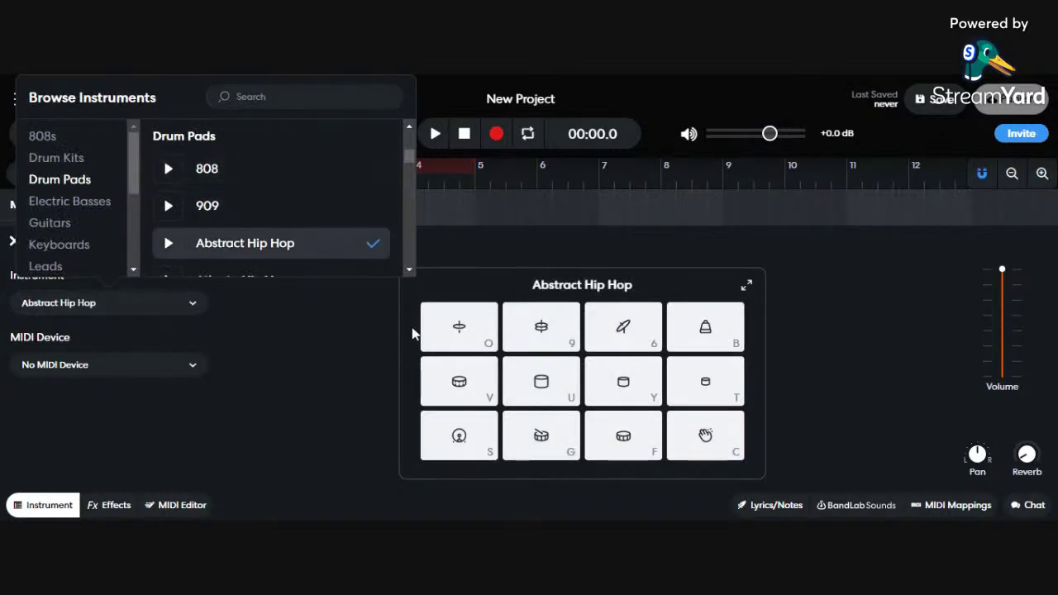
key("9")
key("s")
key("9")
key("y")
key("b")
key("g")
key("y")
key("f")
key("u")
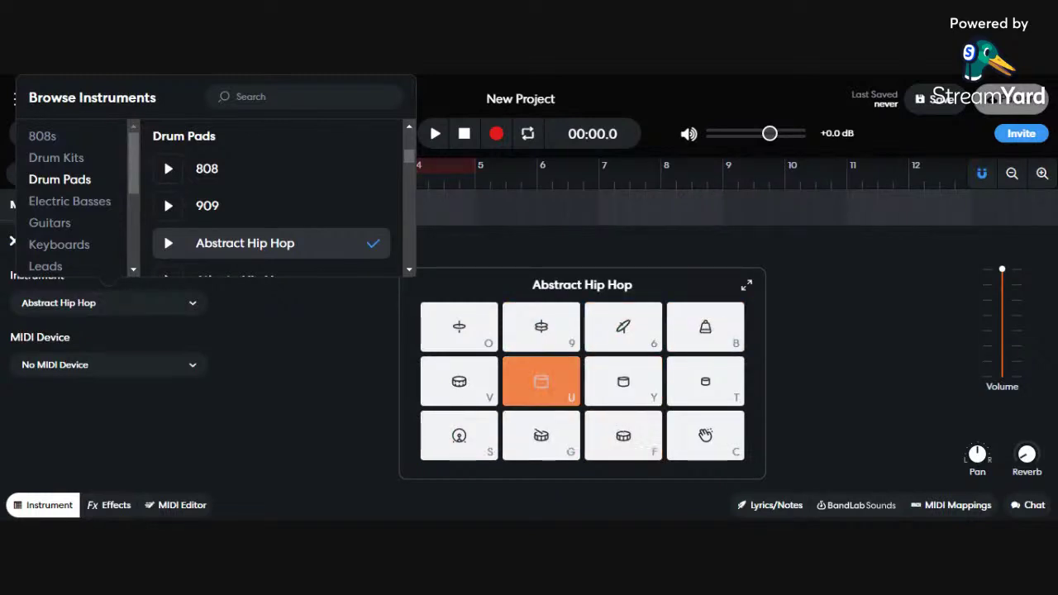
Play a pattern on the Abstract Hip Hop pads built mainly around the cowbell and clap, with kick, snare and tom hits
key("6")
key("b")
key("c")
key("v")
key("b")
key("c")
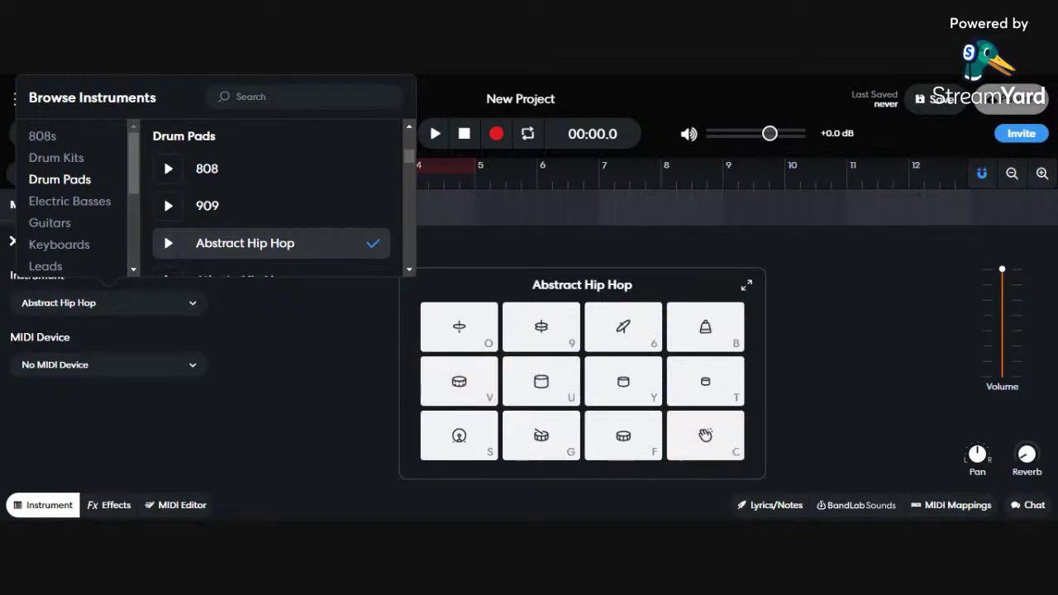
key("c")
key("b")
key("c")
key("g")
key("y")
key("s")
key("g")
key("b")
key("c")
key("c")
Switch the track to the Atlanta Hip Hop drum pads and audition its cymbal, kick, tom and cowbell pads
scroll(351, 197, "down", 1)
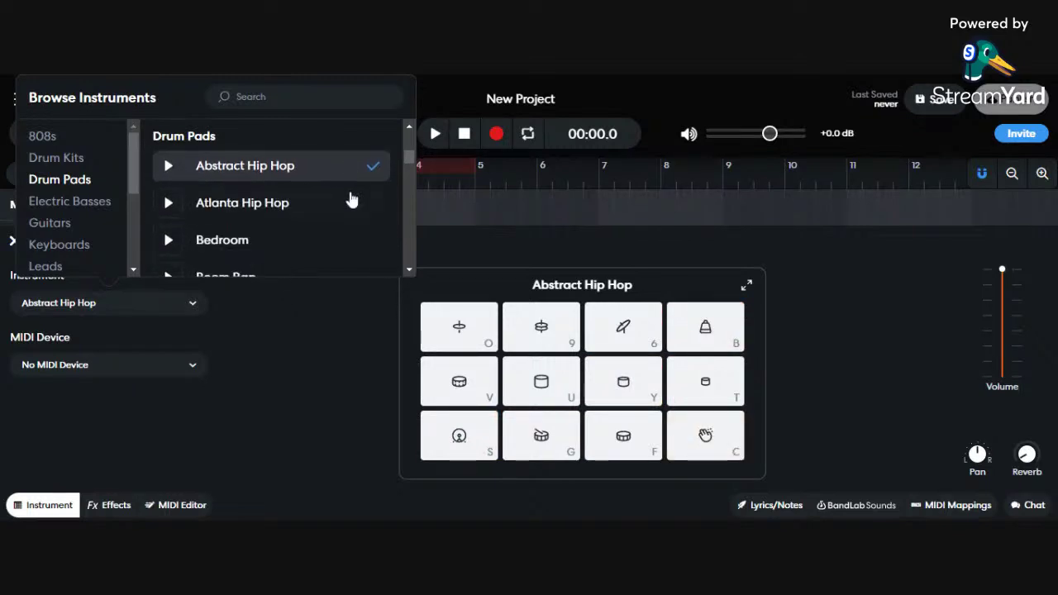
left_click(318, 218)
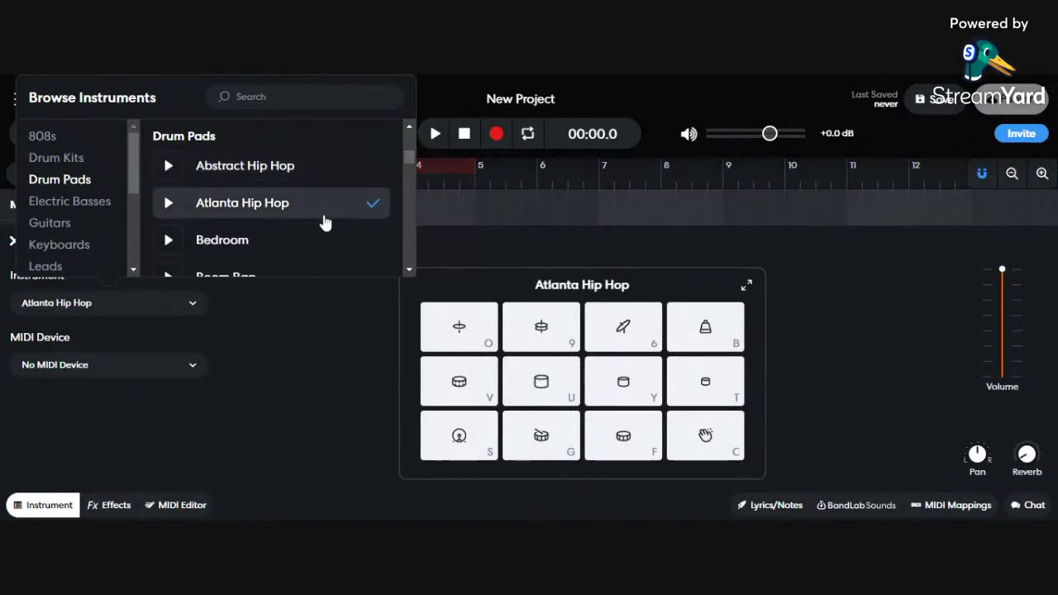
left_click(673, 296)
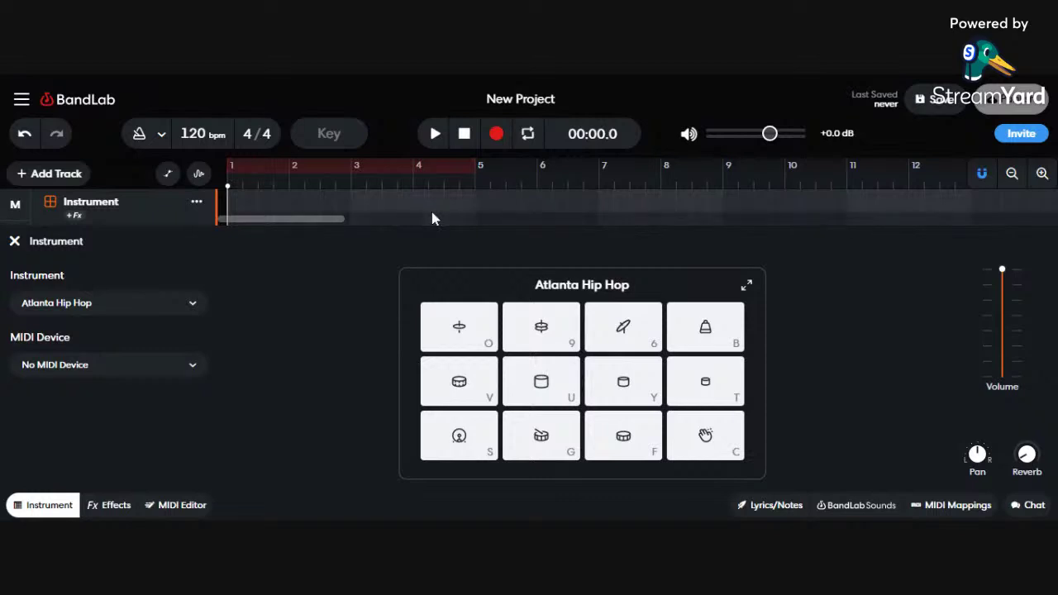
key("o")
key("9")
key("s")
key("u")
key("6")
key("v")
key("b")
key("s")
key("b")
Repeat the clap pad of the Atlanta Hip Hop kit rapidly, and mix in snare, kick and tom hits
key("c")
key("c")
key("c")
key("c")
key("c")
key("c")
key("c")
key("g")
key("c")
key("g")
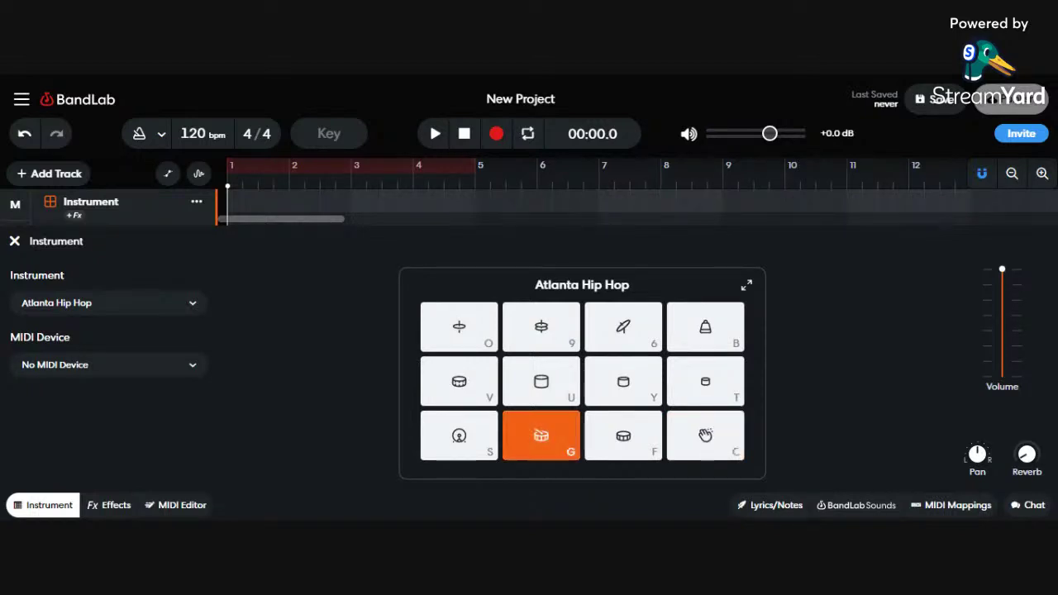
key("s")
key("g")
key("y")
key("c")
key("u")
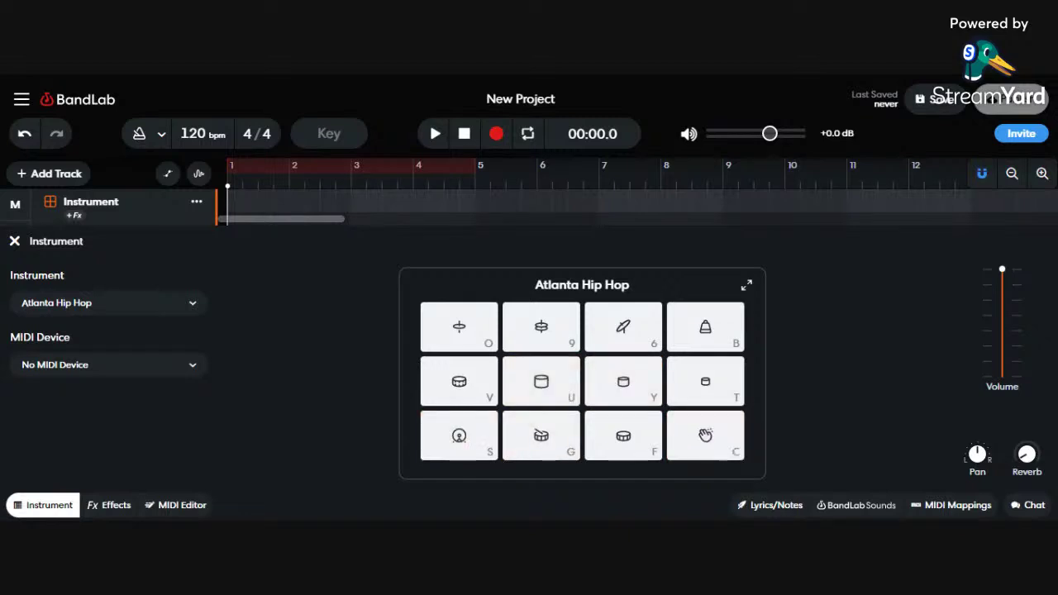
Change the track's instrument to '62 P-Bass from the Electric Basses category
left_click(157, 304)
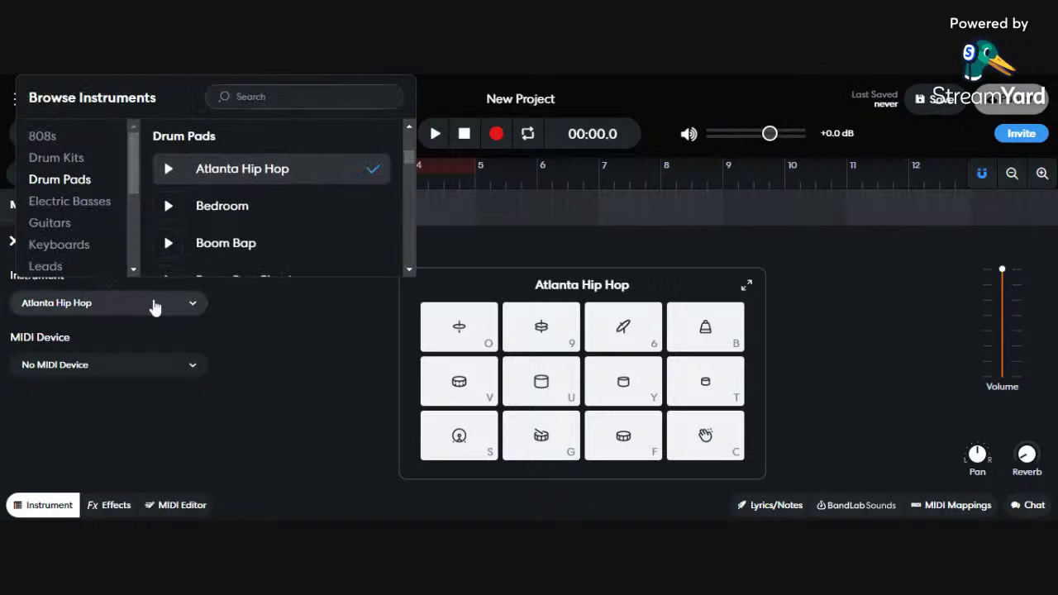
left_click(86, 207)
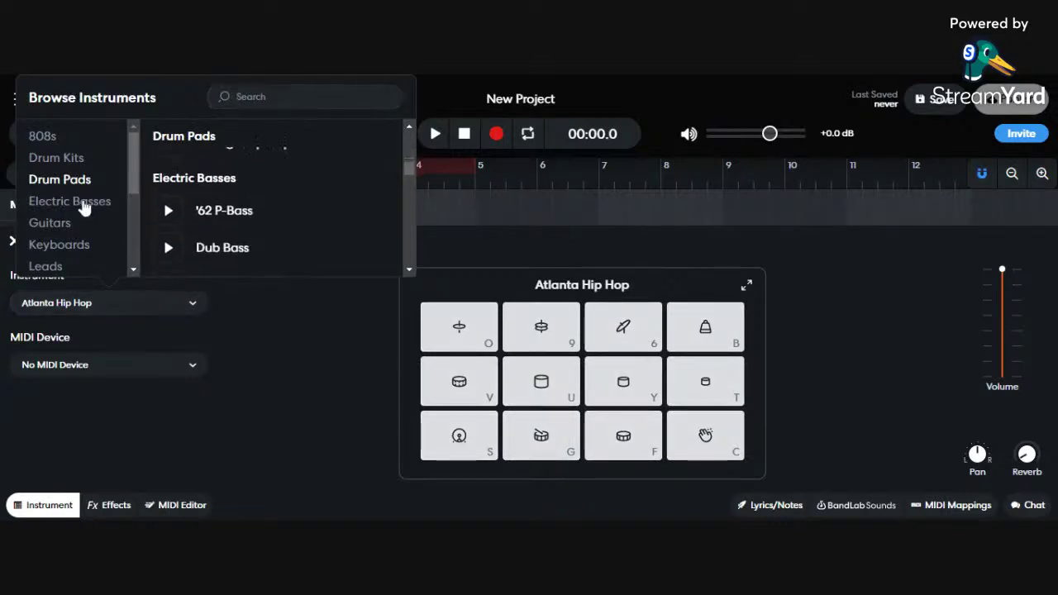
left_click(322, 175)
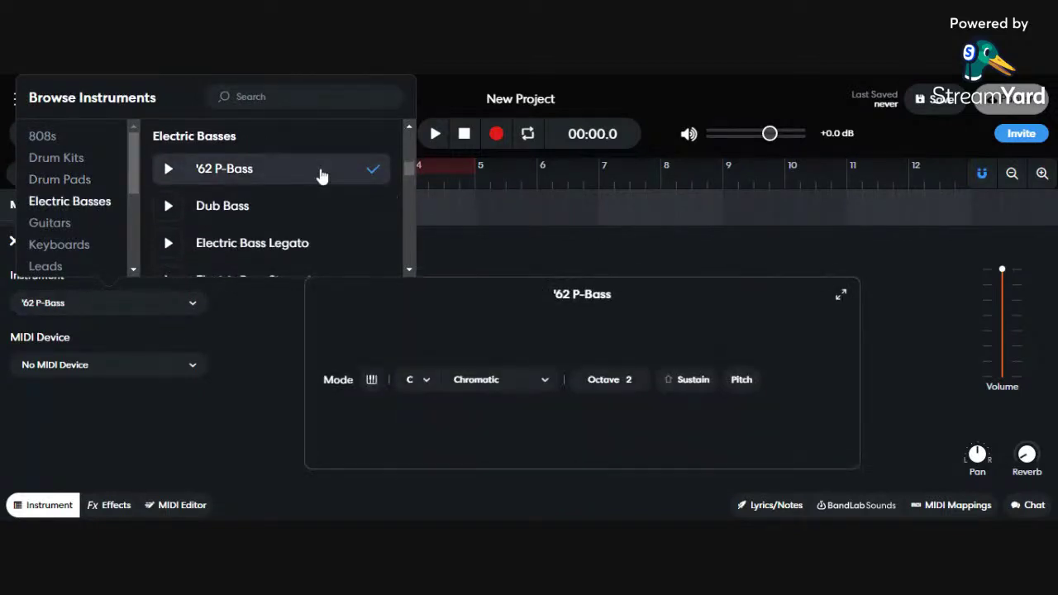
left_click(506, 259)
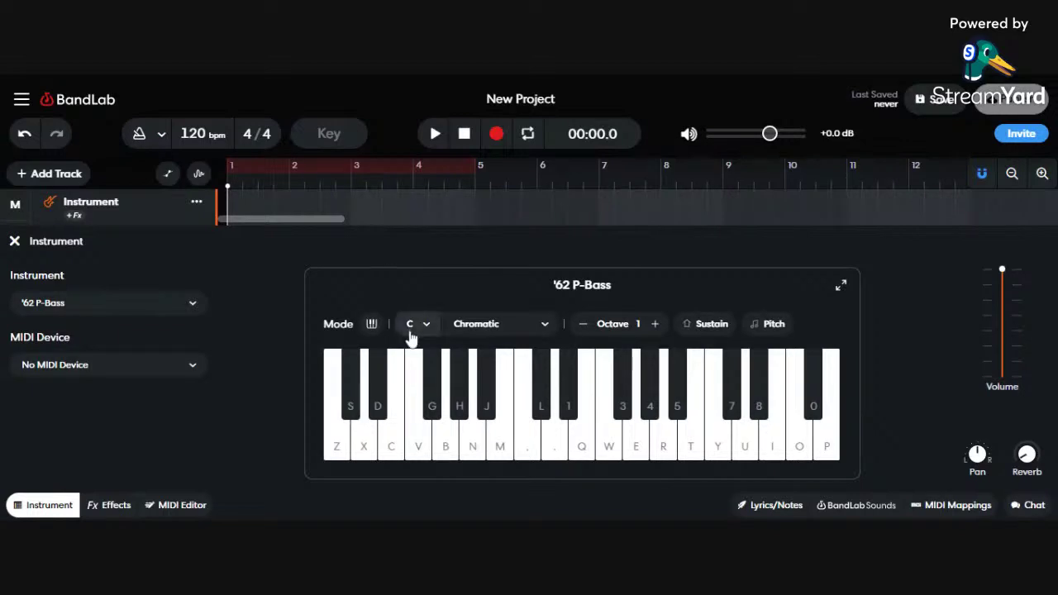
Improvise a bass line with the '62 P-Bass on the lower white keys of the keyboard
key("b")
key("v")
key("n")
key("comma")
key("period")
key("comma")
key("n")
key("v")
key("v")
key("v")
key("x")
key("z")
key("period")
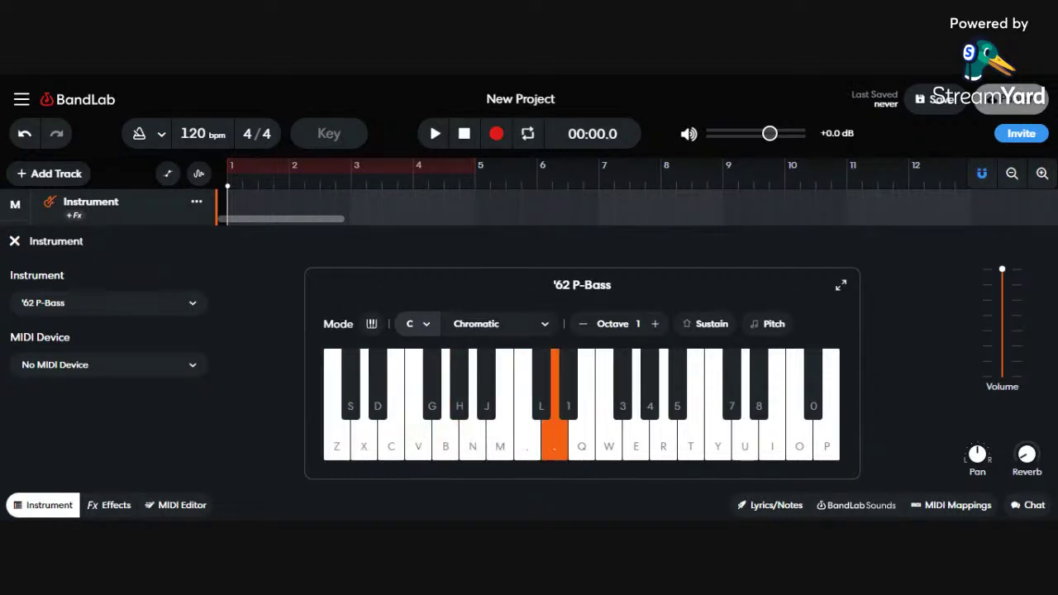
key("comma")
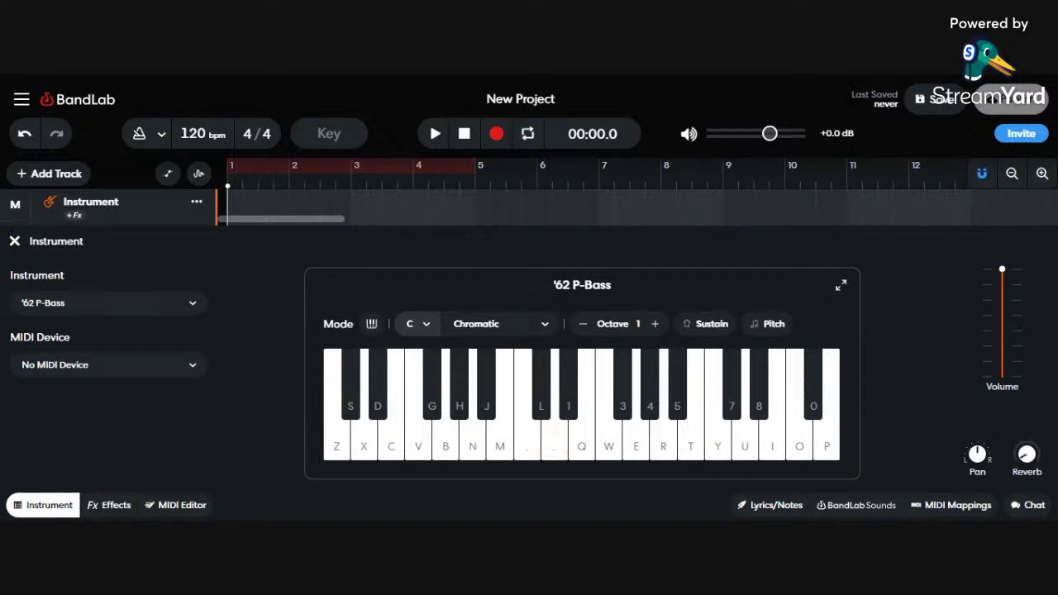
key("period")
key("m")
key("n")
key("v")
key("b")
key("c")
key("x")
Audition the '62 P-Bass's higher notes with a descending run on the upper keys
key("0")
key("p")
key("o")
key("i")
key("u")
key("y")
left_click(685, 449)
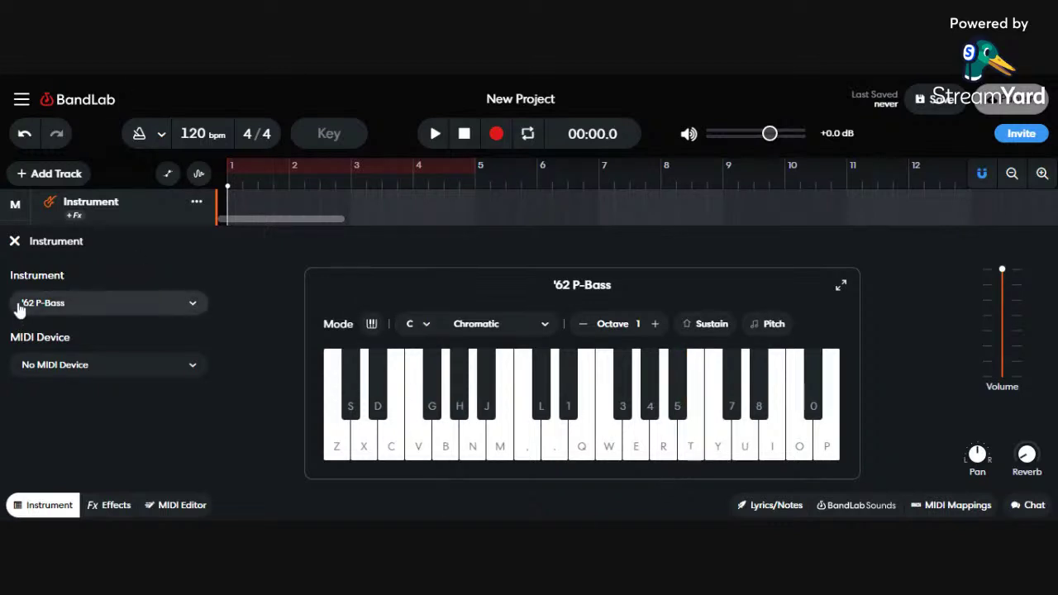
Switch the track to the Funky Slap electric bass and play a short rising phrase on the lower keys
left_click(127, 308)
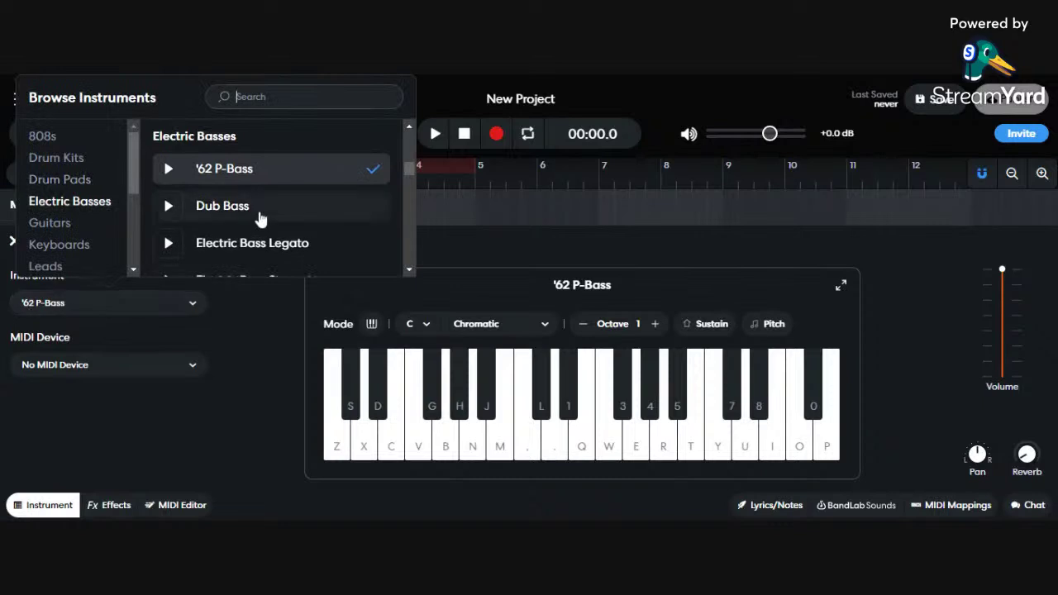
scroll(260, 217, "down", 1)
left_click(271, 240)
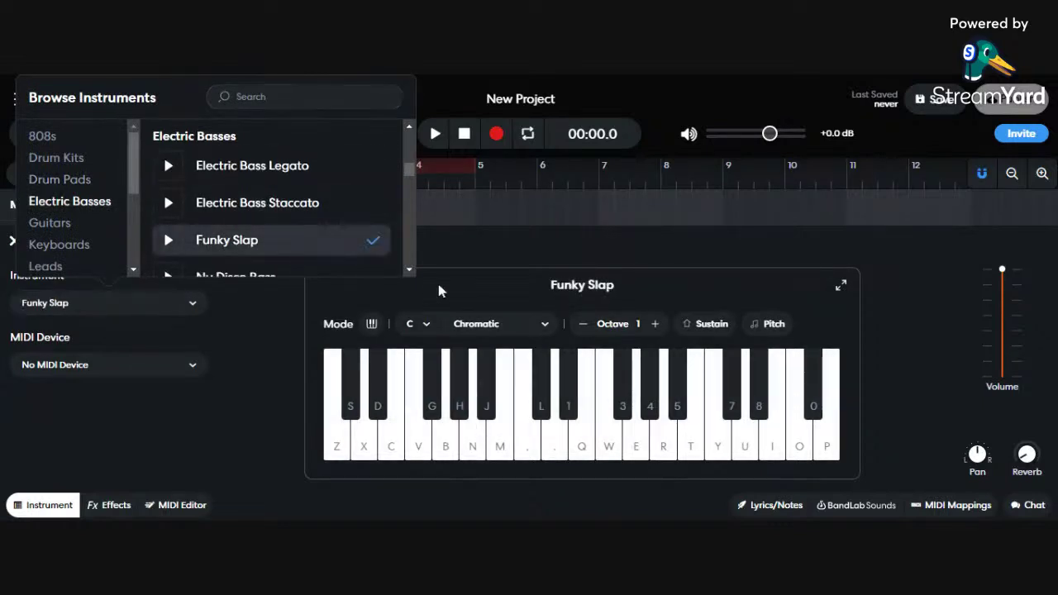
left_click(472, 303)
key("v")
key("b")
key("n")
key("comma")
key("comma")
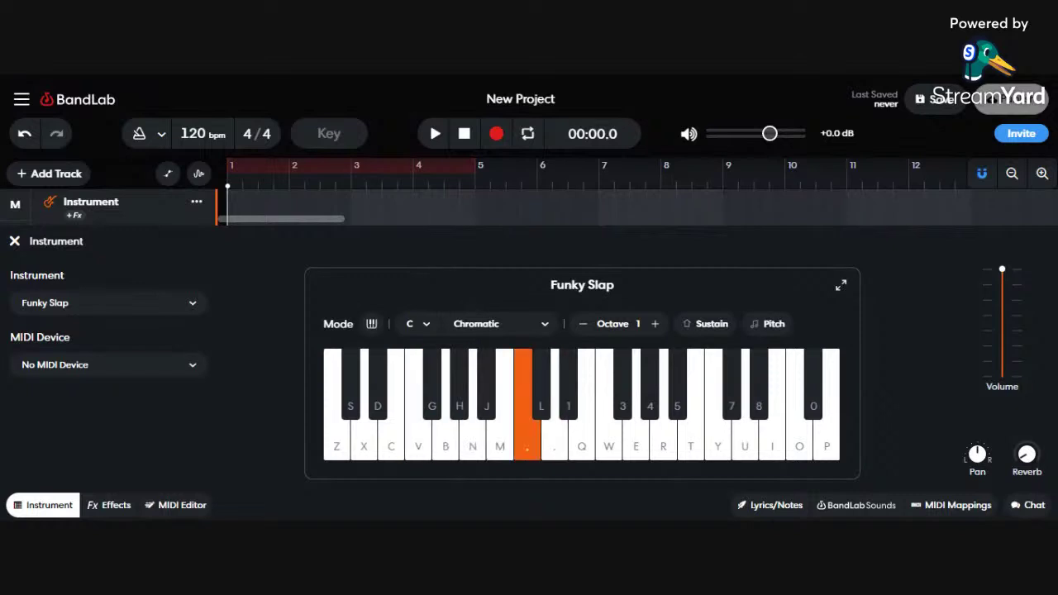
Audition the Funky Slap bass by playing a run of notes across its lower octave
key("v")
key("n")
key("m")
key("v")
key("n")
key("c")
key("comma")
key("period")
key("comma")
key("x")
key("m")
key("m")
key("c")
key("b")
key("v")
key("c")
key("z")
key("comma")
key("b")
key("n")
key("v")
key("v")
key("s")
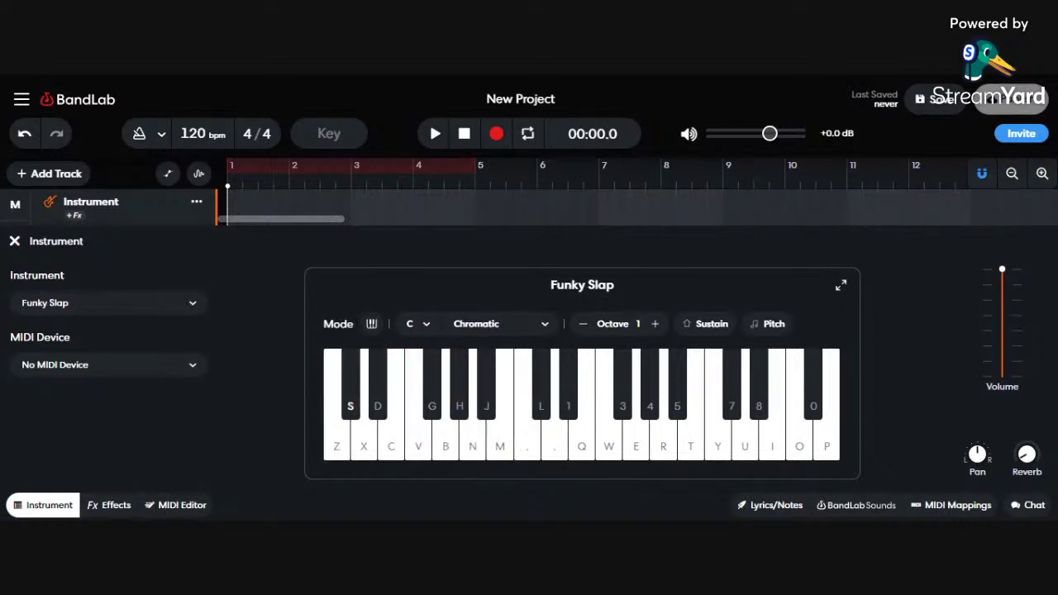
key("c")
key("v")
key("b")
key("n")
key("m")
key("b")
key("comma")
key("v")
key("period")
key("period")
key("comma")
key("m")
key("n")
key("b")
key("v")
key("z")
Change the track's instrument to the Pumped Up Bass electric bass
left_click(153, 311)
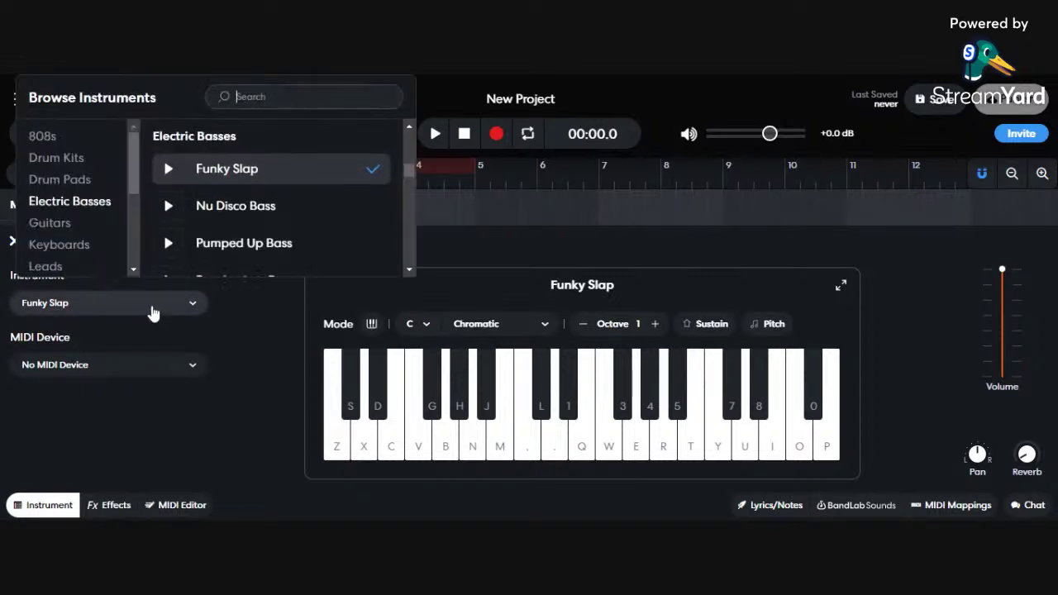
left_click(322, 243)
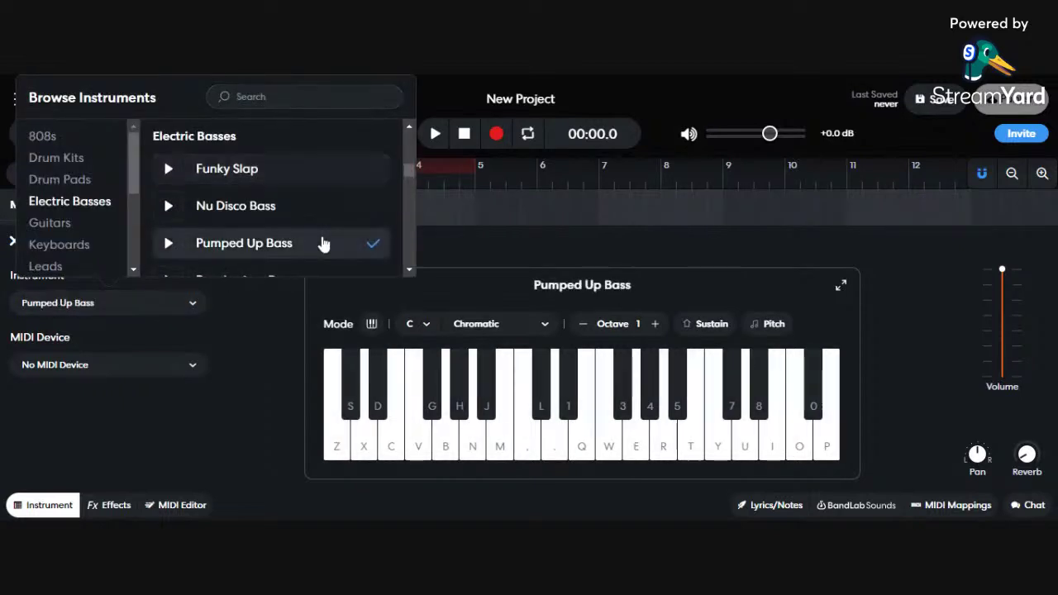
left_click(475, 303)
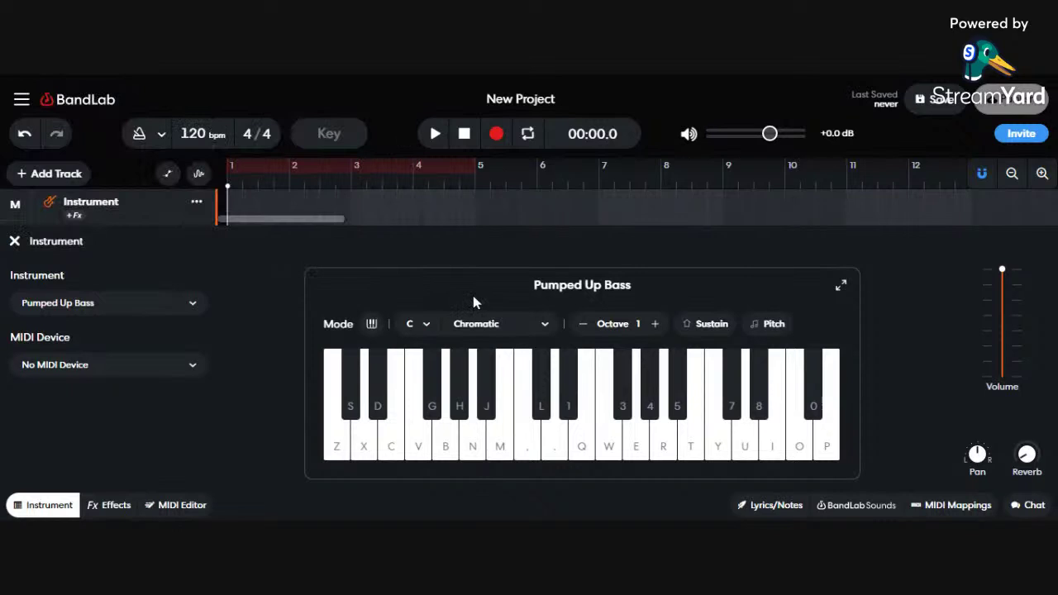
Audition the Pumped Up Bass by playing both low and high notes on the virtual keyboard
key("n")
key("v")
key("comma")
key("period")
key("comma")
key("m")
key("c")
key("n")
key("q")
key("c")
key("n")
key("i")
key("o")
key("p")
key("i")
key("i")
key("v")
key("c")
key("n")
key("x")
key("comma")
key("period")
key("comma")
key("z")
key("comma")
key("z")
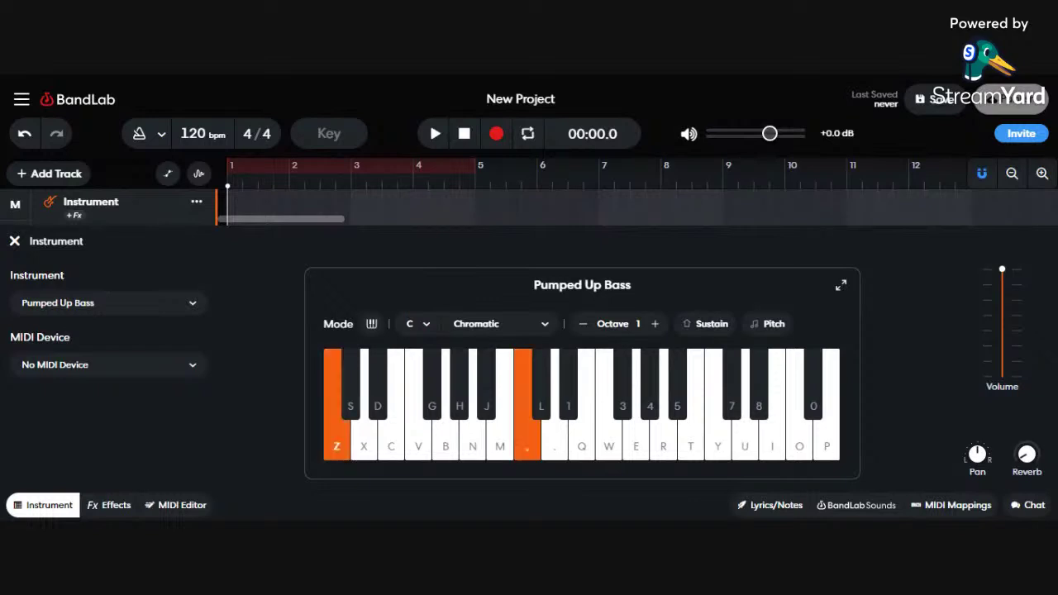
Change the track's instrument to the Slap Bass electric bass
left_click(149, 310)
scroll(258, 229, "down", 2)
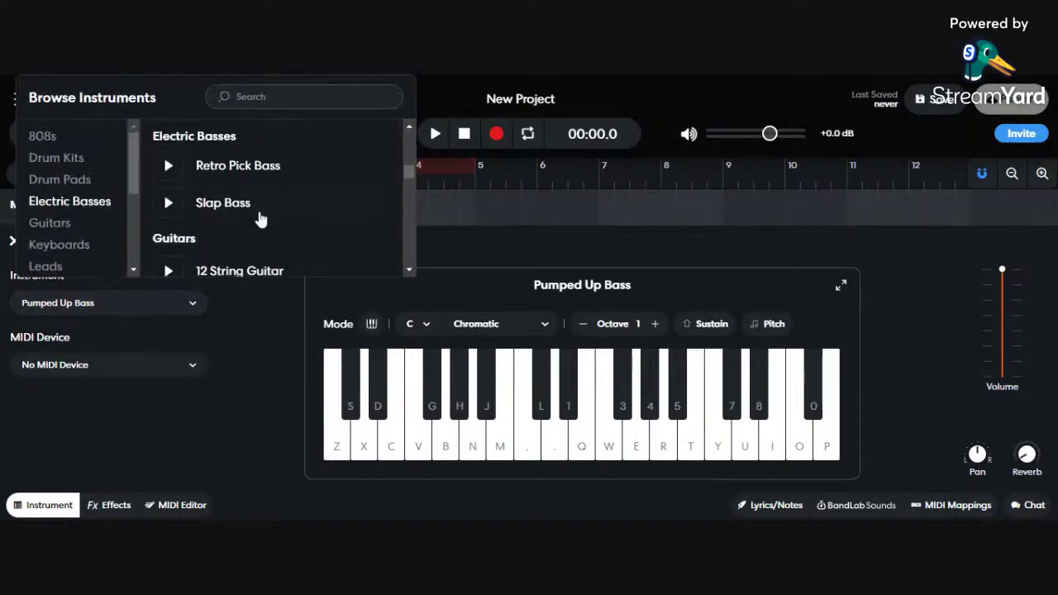
left_click(260, 206)
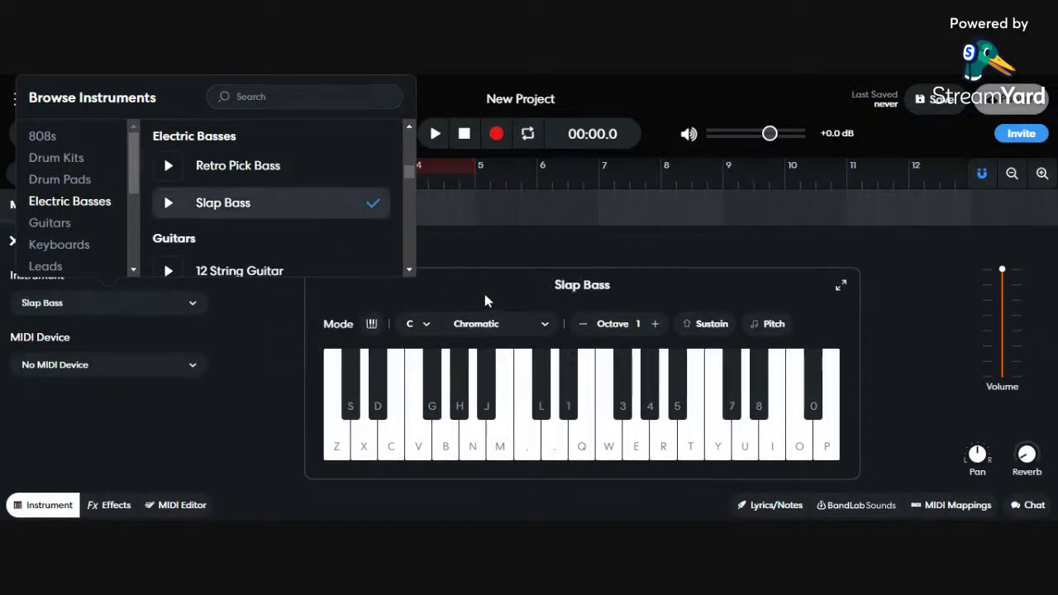
left_click(485, 281)
Audition the Slap Bass by playing ascending and descending notes on the virtual keyboard
key("b")
key("n")
key("m")
key("comma")
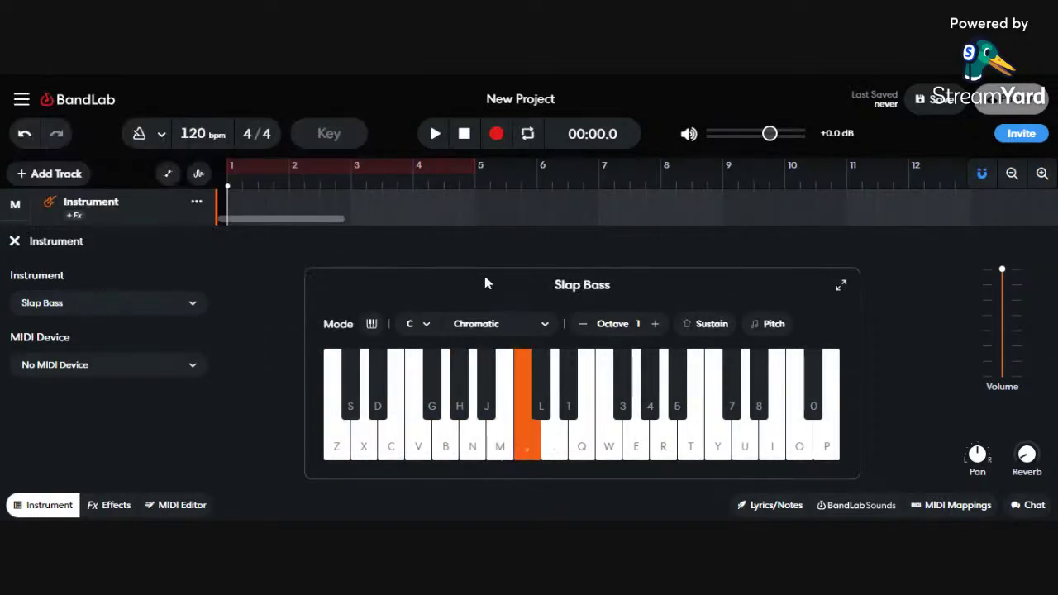
key("comma")
key("m")
key("n")
key("b")
key("v")
key("comma")
key("period")
key("comma")
key("m")
key("n")
key("b")
key("c")
key("v")
key("n")
key("m")
key("period")
key("x")
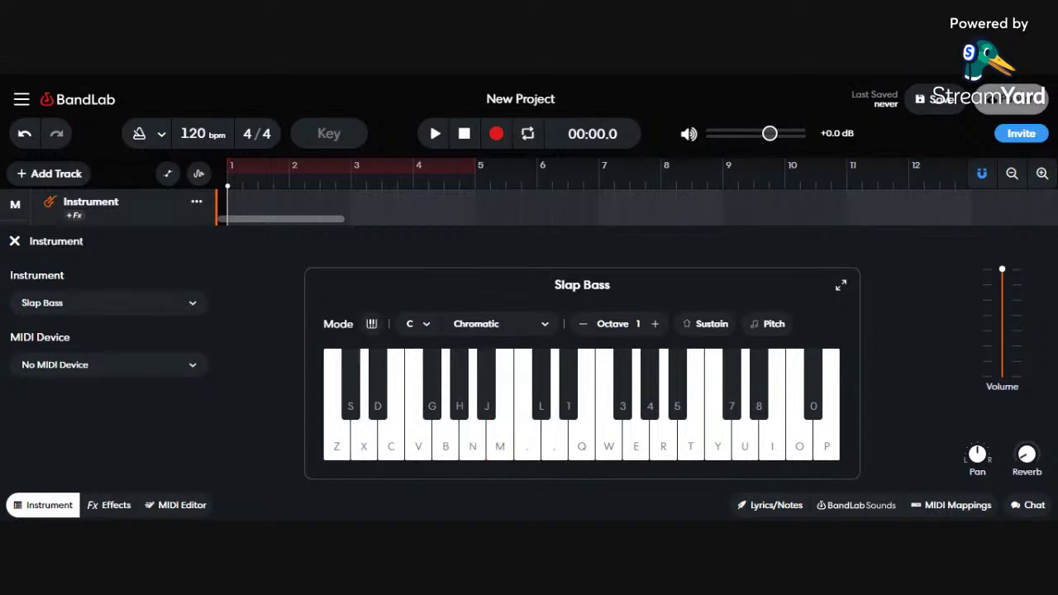
Look through the Drum Pads presets in the instrument browser, from Bedroom to Vintage Hip Hop
left_click(192, 305)
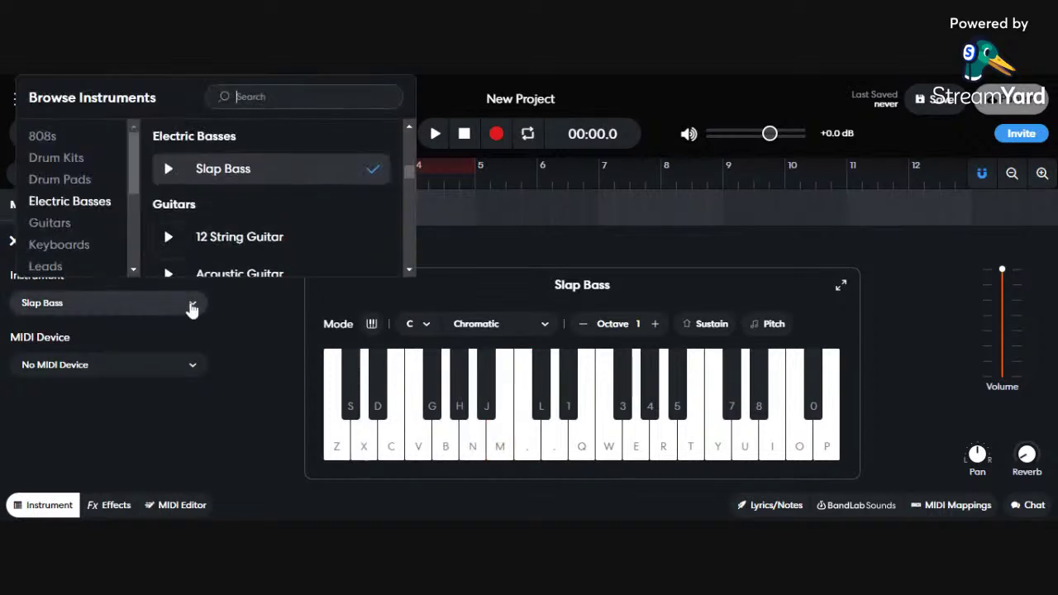
scroll(253, 238, "down", 5)
scroll(256, 239, "up", 8)
scroll(256, 240, "up", 8)
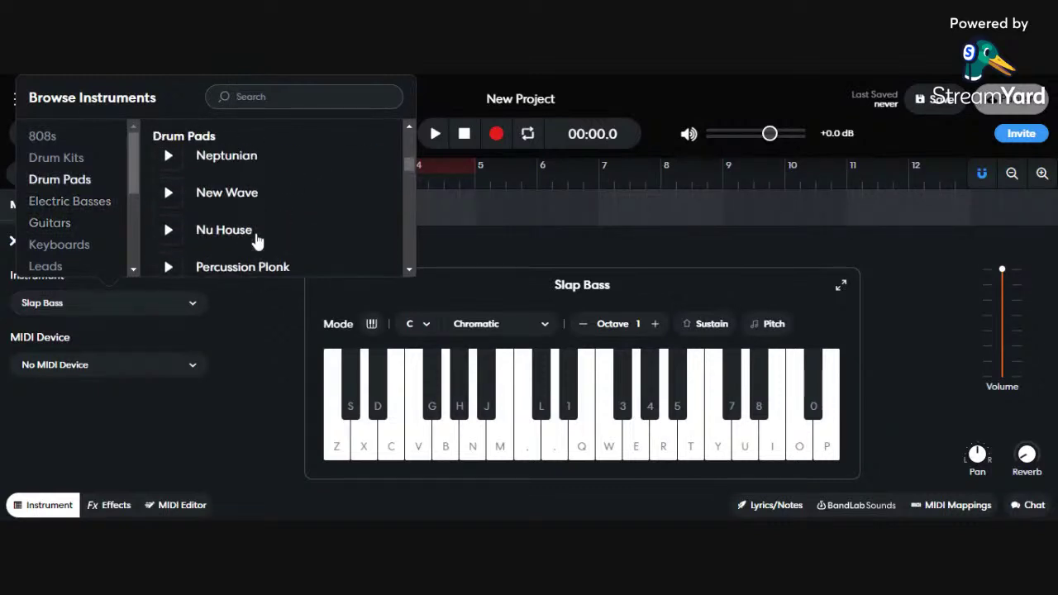
scroll(257, 240, "up", 5)
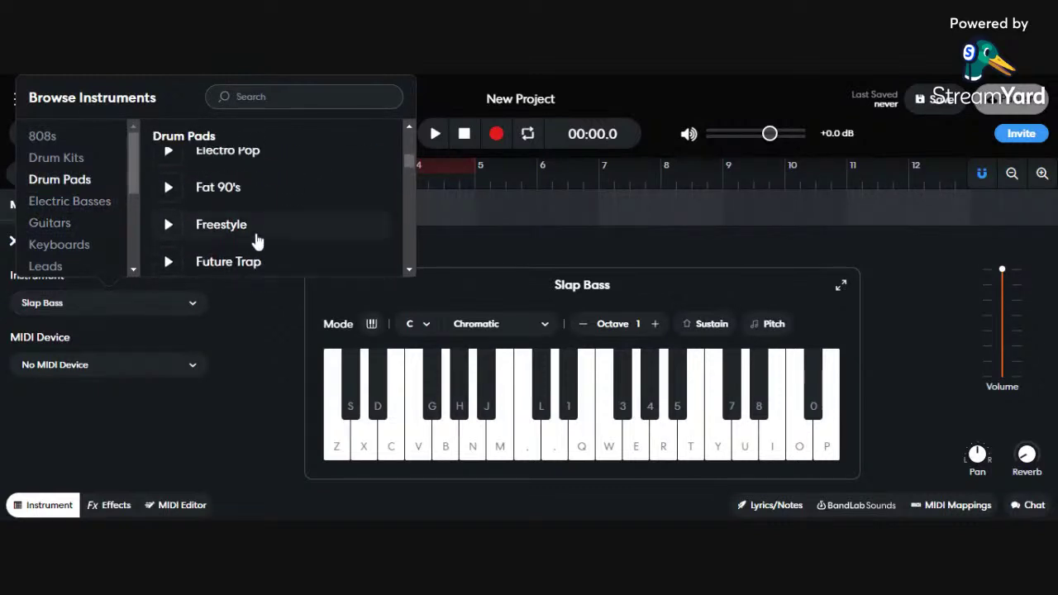
scroll(257, 240, "up", 2)
scroll(295, 256, "up", 4)
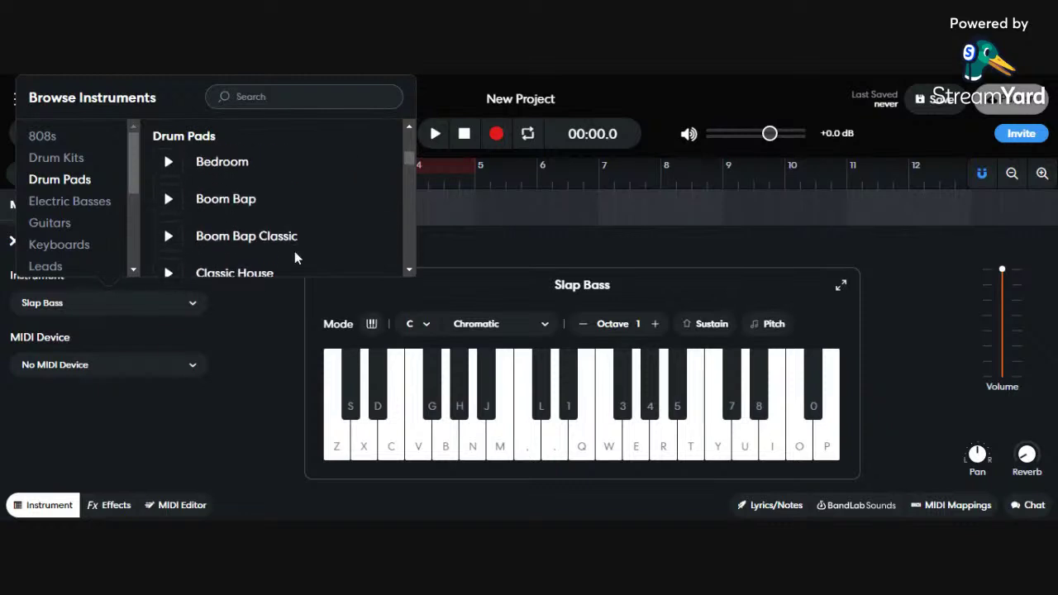
scroll(296, 258, "down", 2)
scroll(296, 257, "down", 5)
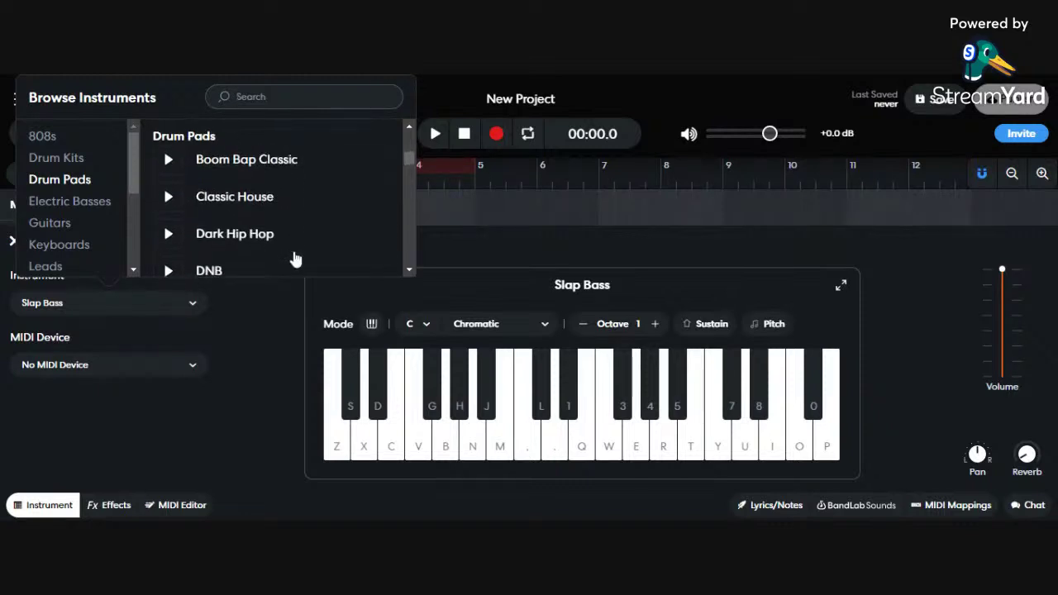
scroll(295, 258, "up", 2)
scroll(294, 258, "down", 6)
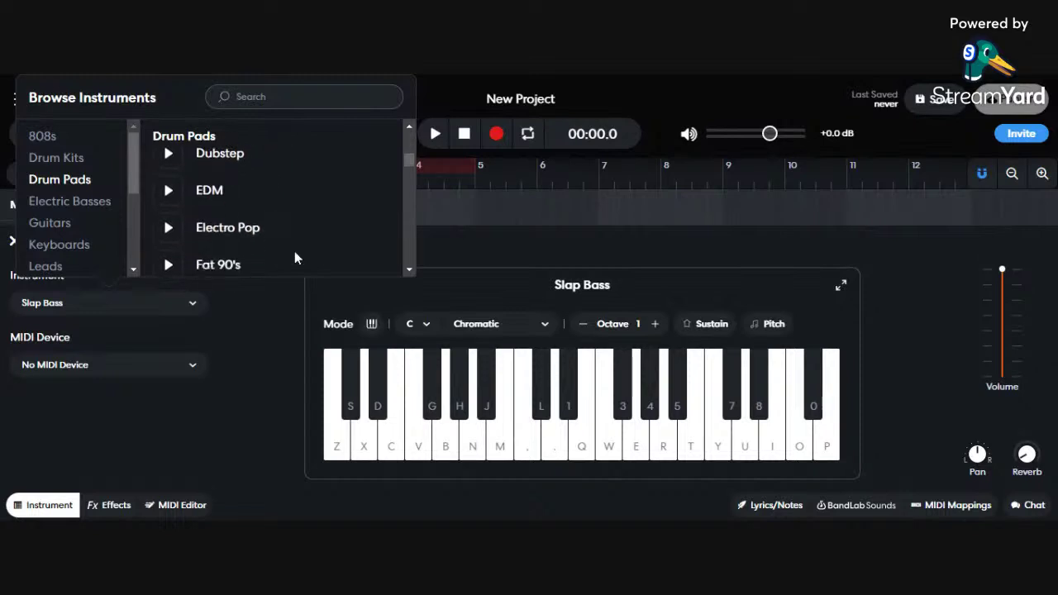
scroll(296, 260, "down", 2)
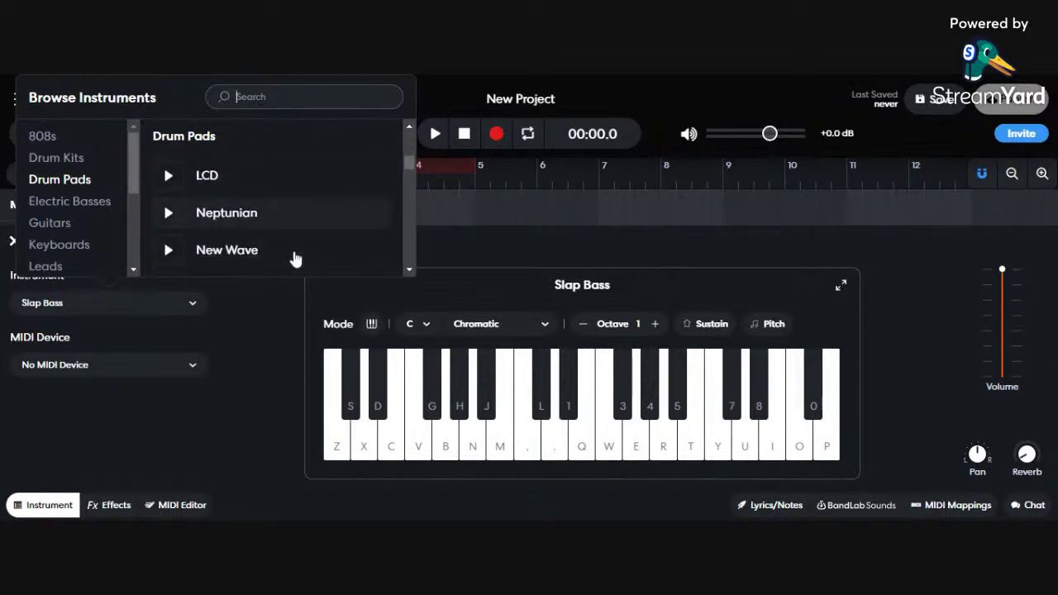
scroll(296, 258, "down", 7)
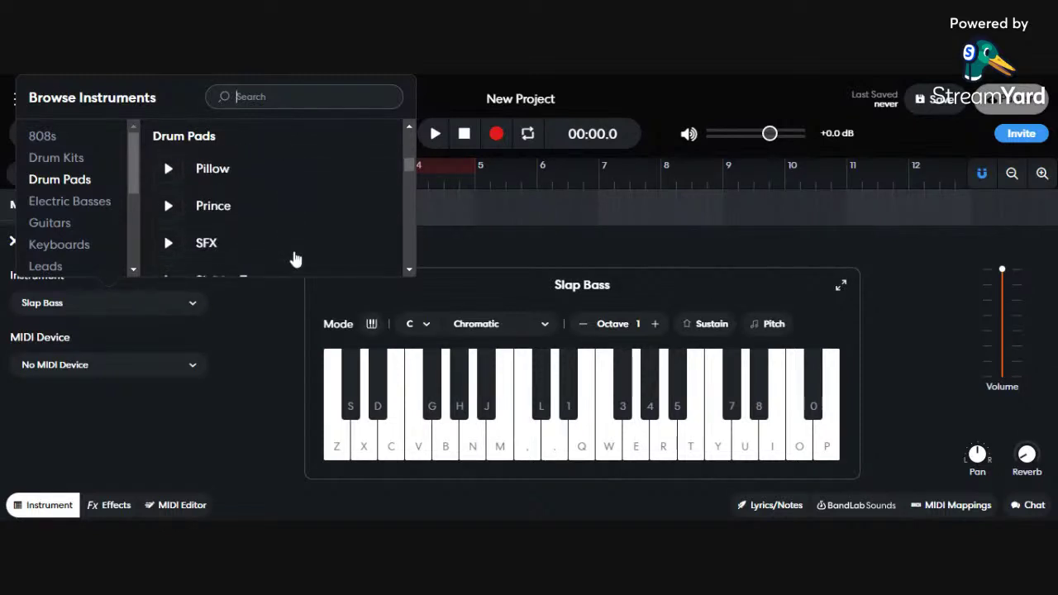
scroll(296, 258, "down", 3)
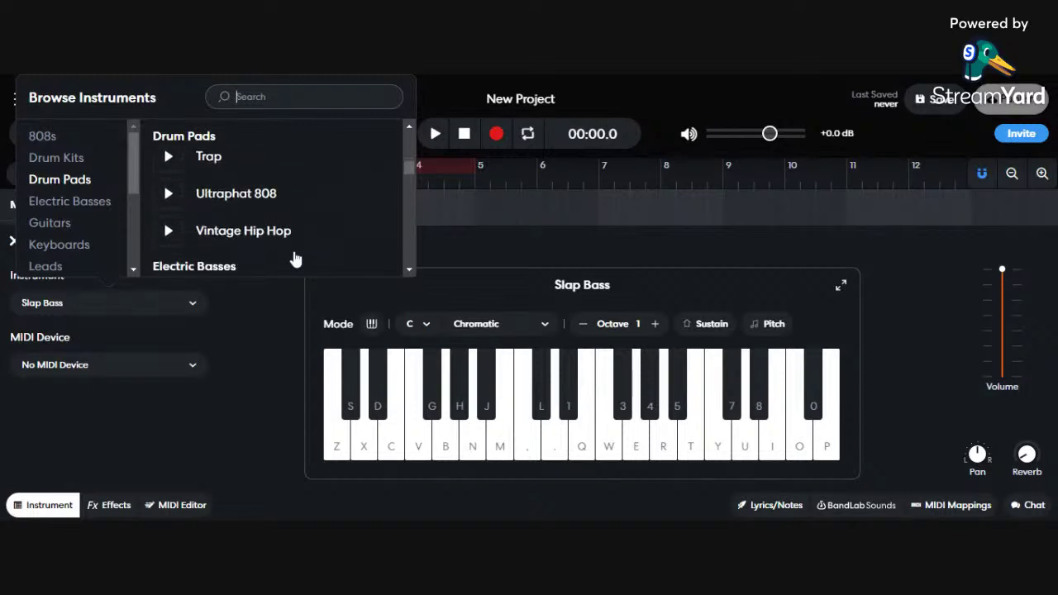
scroll(295, 256, "down", 2)
scroll(226, 239, "up", 6)
Go to the Drum Kits category and look through its presets and on into the Drum Pads
left_click(75, 161)
scroll(273, 223, "down", 5)
scroll(275, 221, "down", 8)
scroll(275, 225, "down", 8)
scroll(276, 225, "down", 5)
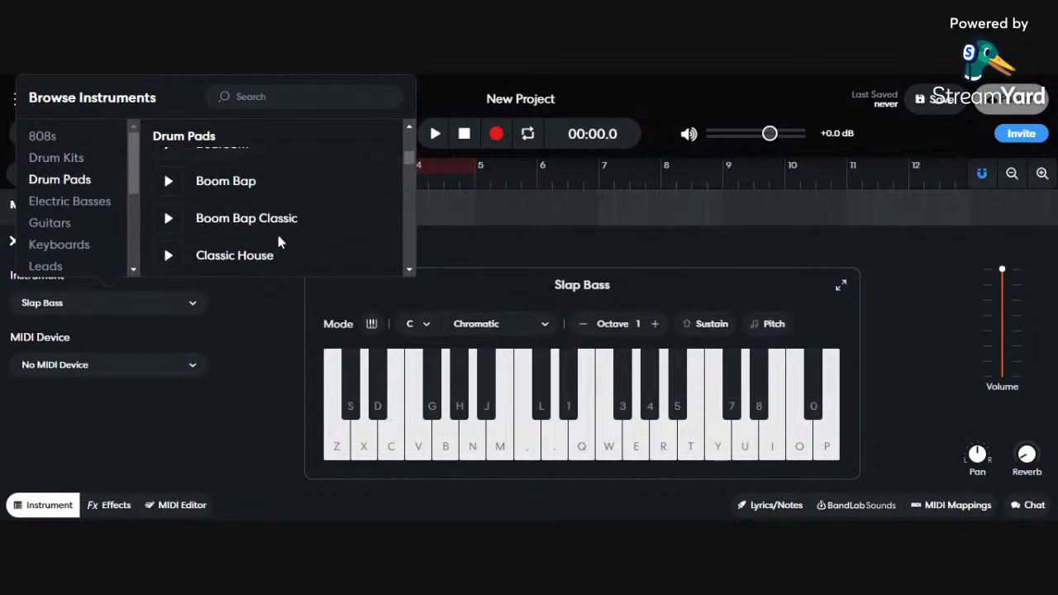
scroll(279, 236, "down", 5)
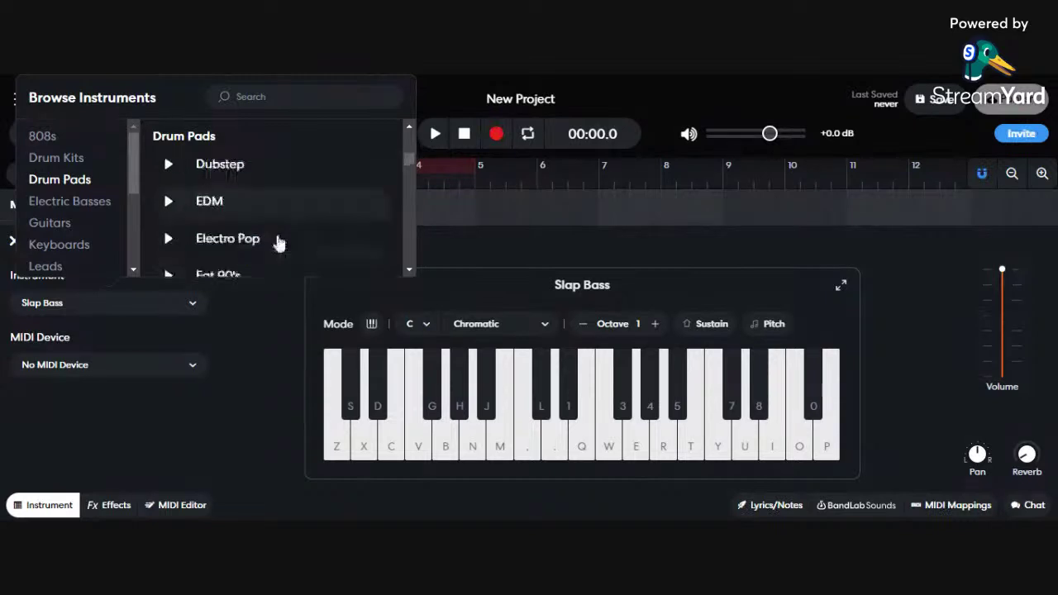
Go through the presets from the 808s category onward and assign the SFX drum pad to the track
left_click_drag(409, 169, 409, 145)
scroll(366, 184, "down", 3)
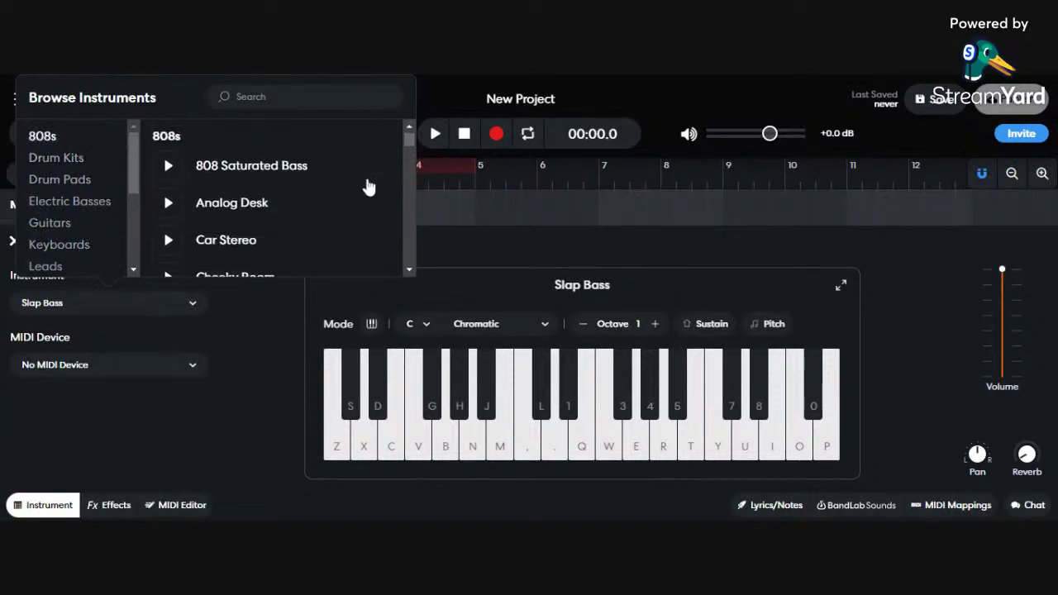
scroll(369, 187, "down", 5)
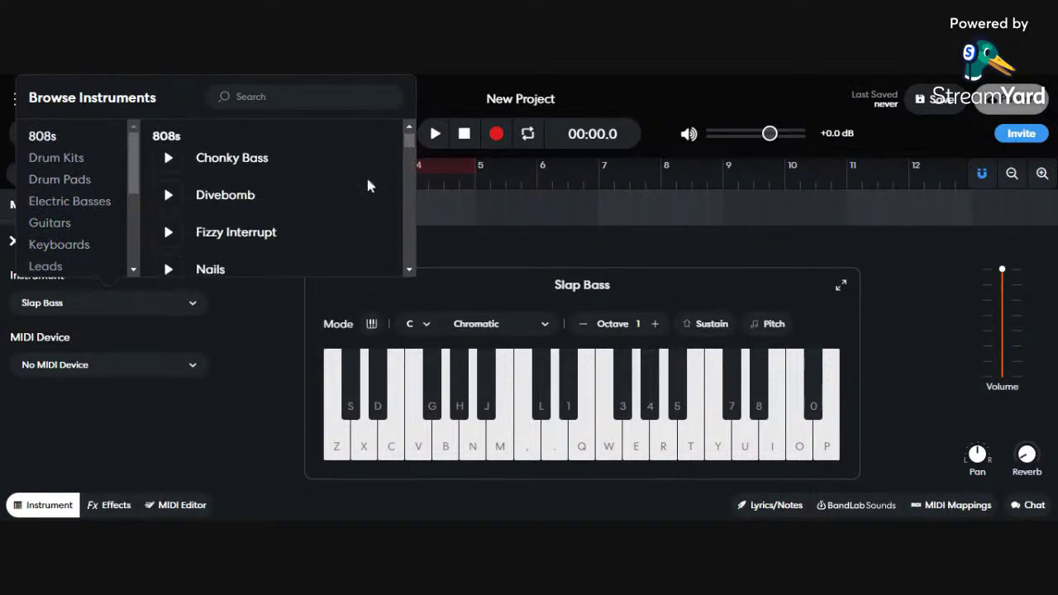
scroll(368, 186, "down", 8)
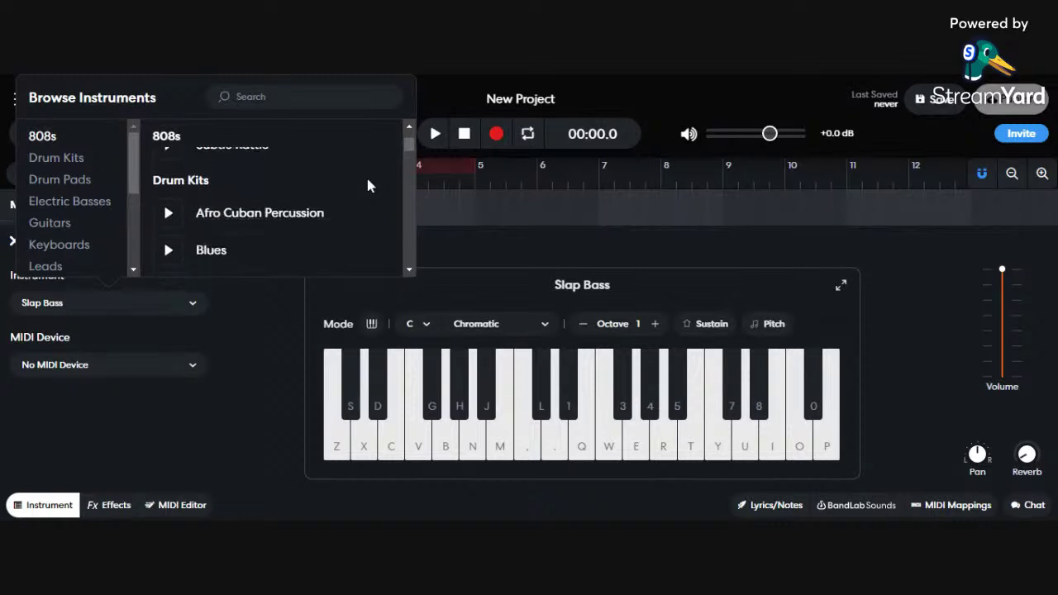
scroll(369, 186, "down", 10)
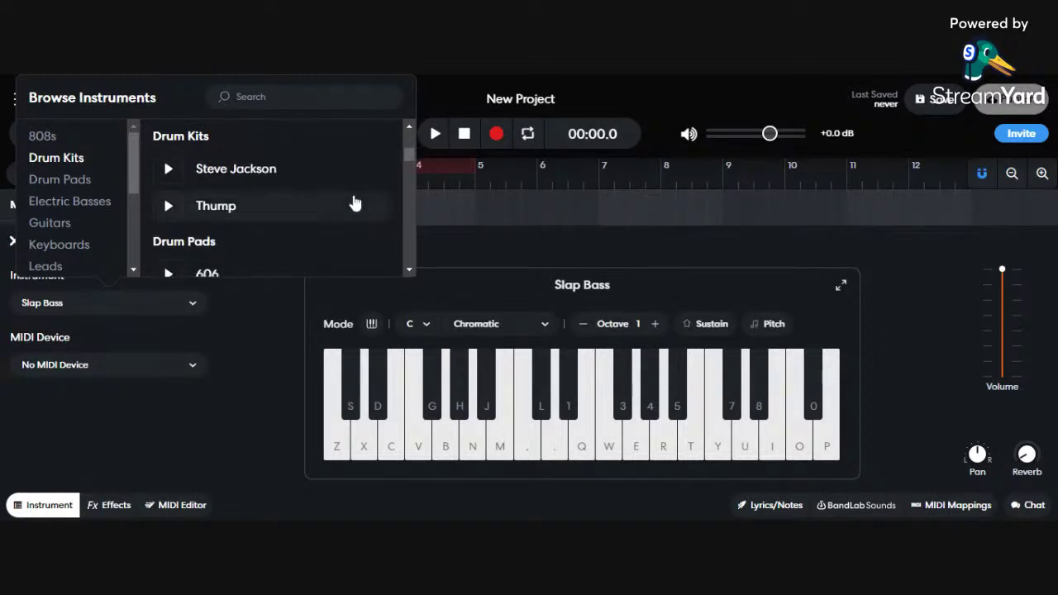
scroll(355, 203, "down", 2)
scroll(354, 204, "up", 3)
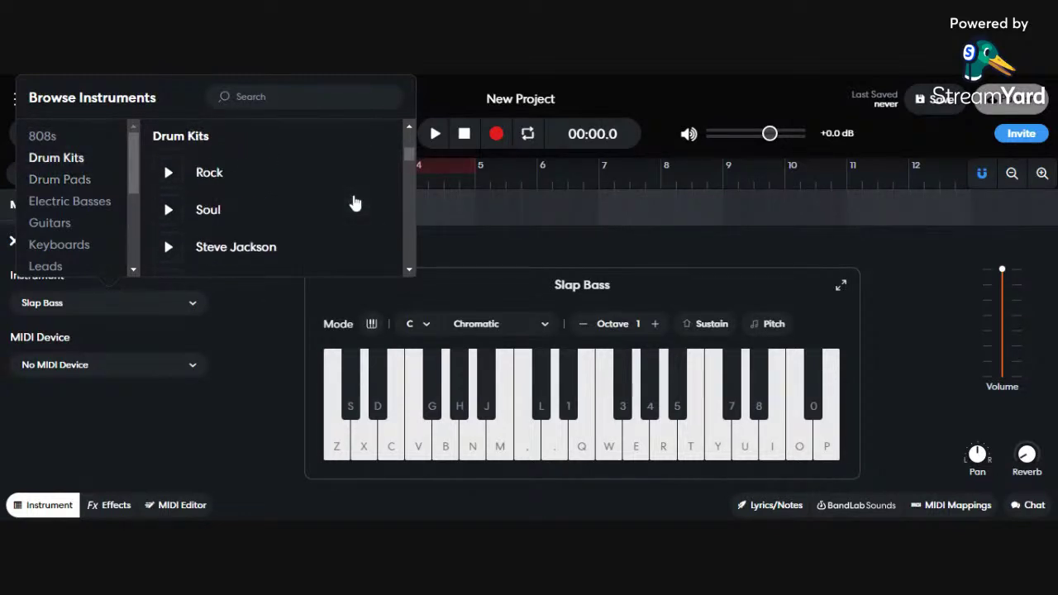
scroll(354, 202, "down", 10)
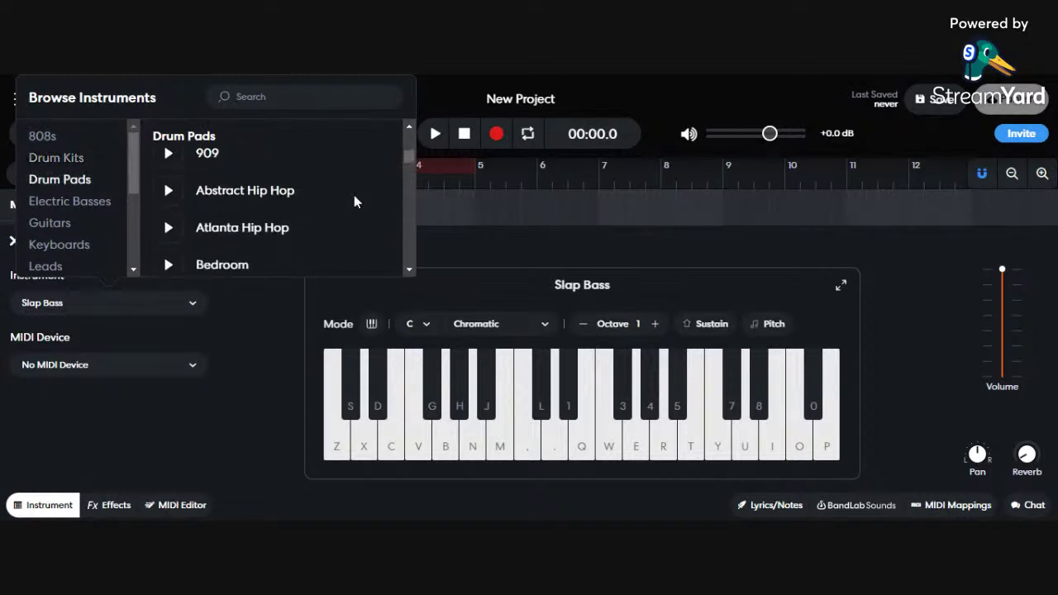
scroll(354, 201, "down", 5)
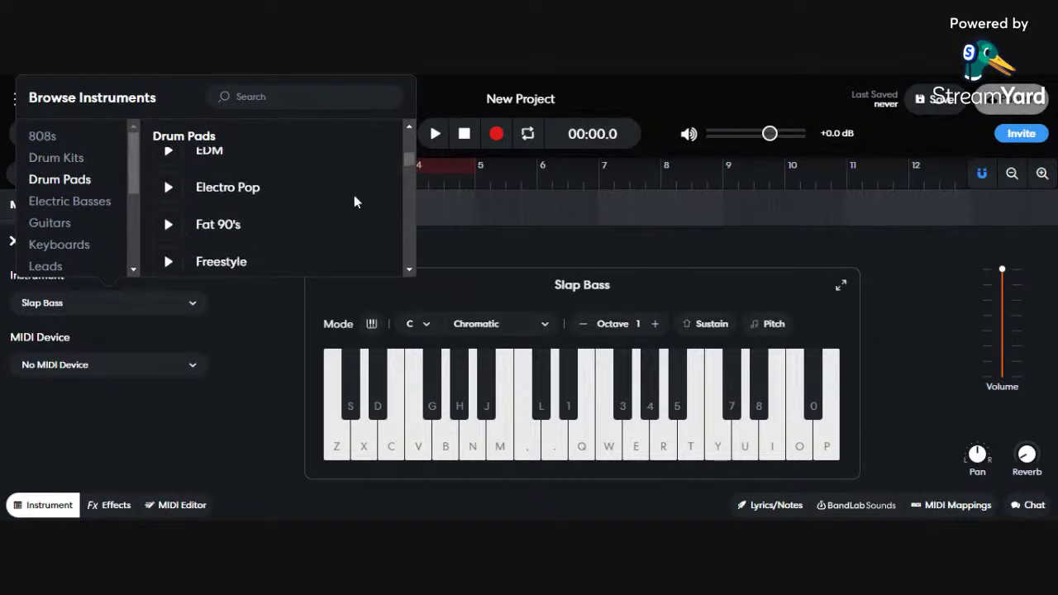
scroll(354, 203, "down", 2)
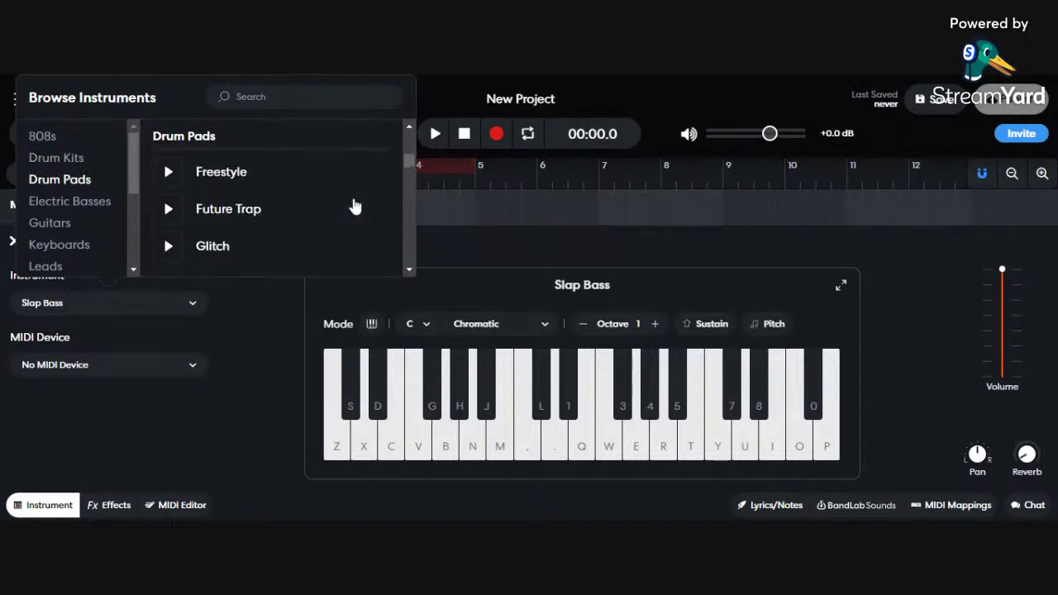
scroll(353, 206, "down", 6)
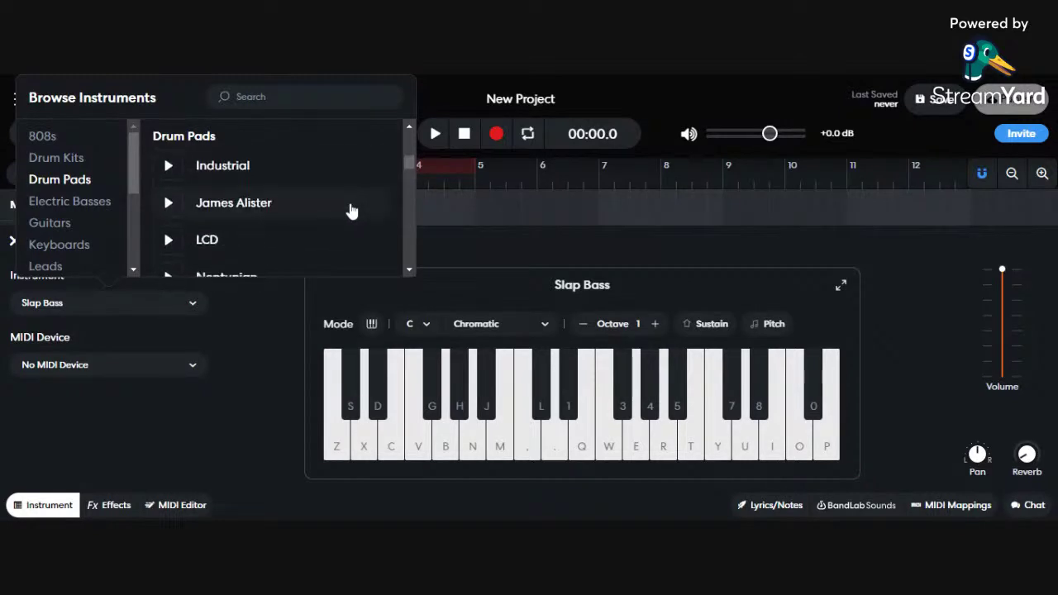
scroll(352, 211, "down", 2)
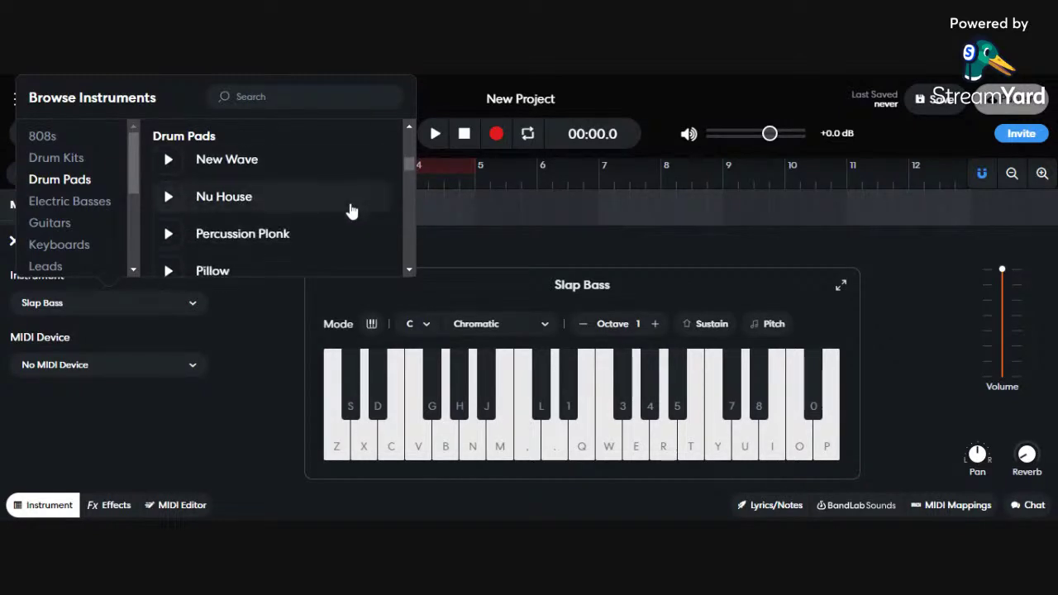
scroll(352, 212, "down", 4)
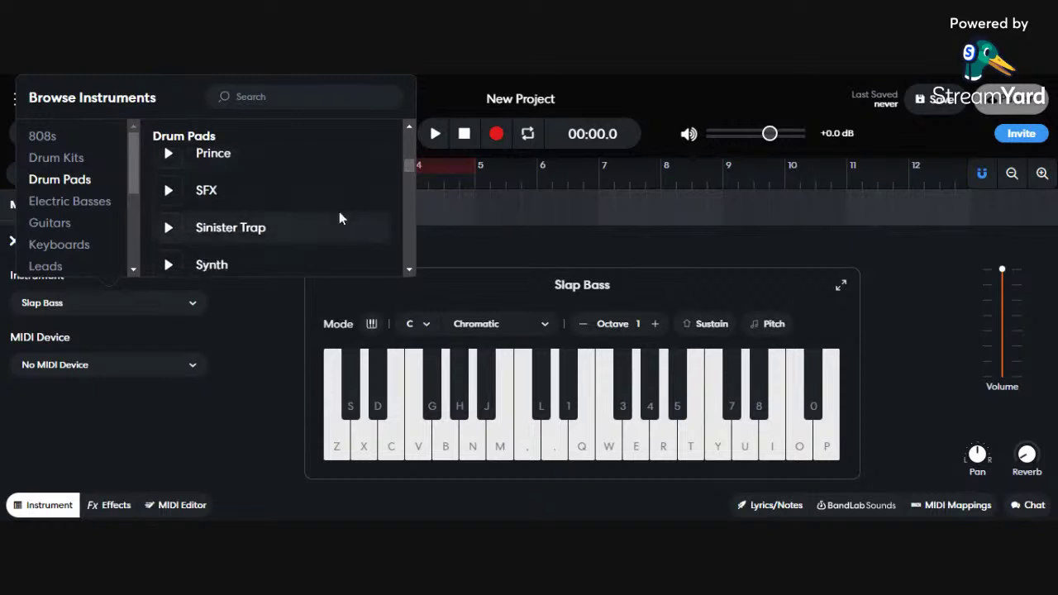
left_click(327, 199)
Audition several SFX pads, including the ones labelled O, V, F and C
left_click(537, 326)
left_click(467, 328)
left_click(466, 379)
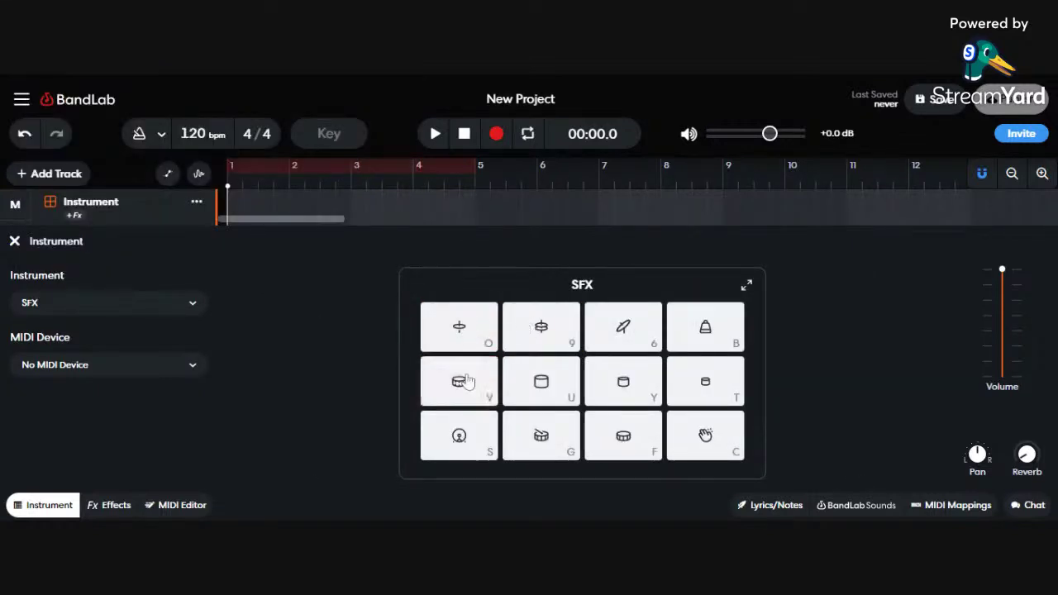
left_click(623, 436)
left_click(705, 436)
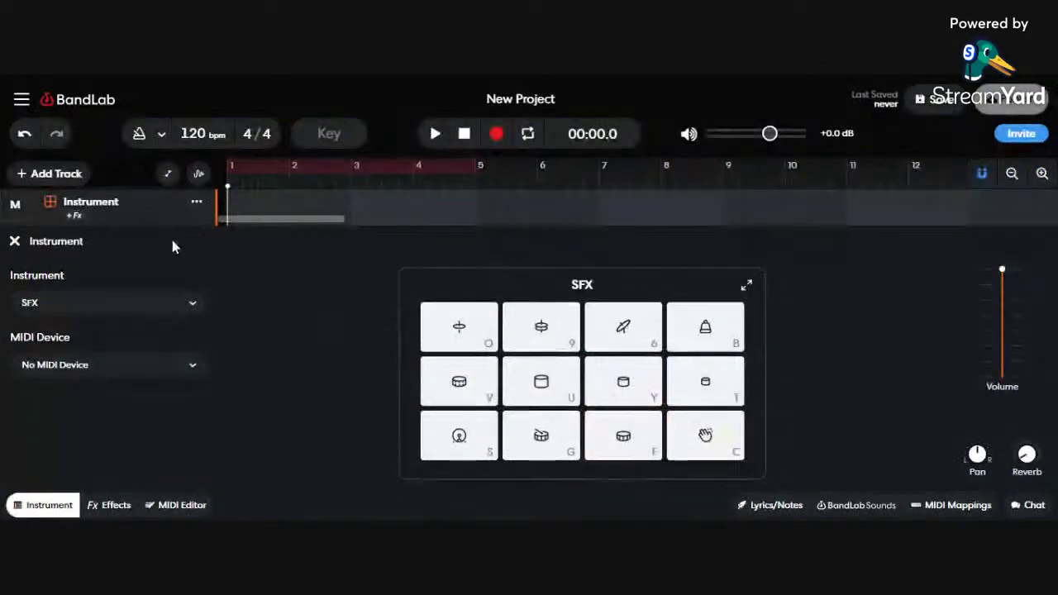
Look through the remaining Drum Pads presets after SFX, and the 808s presets from Fizzy Interrupt to Subtle Rattle
left_click(142, 303)
scroll(237, 241, "down", 1)
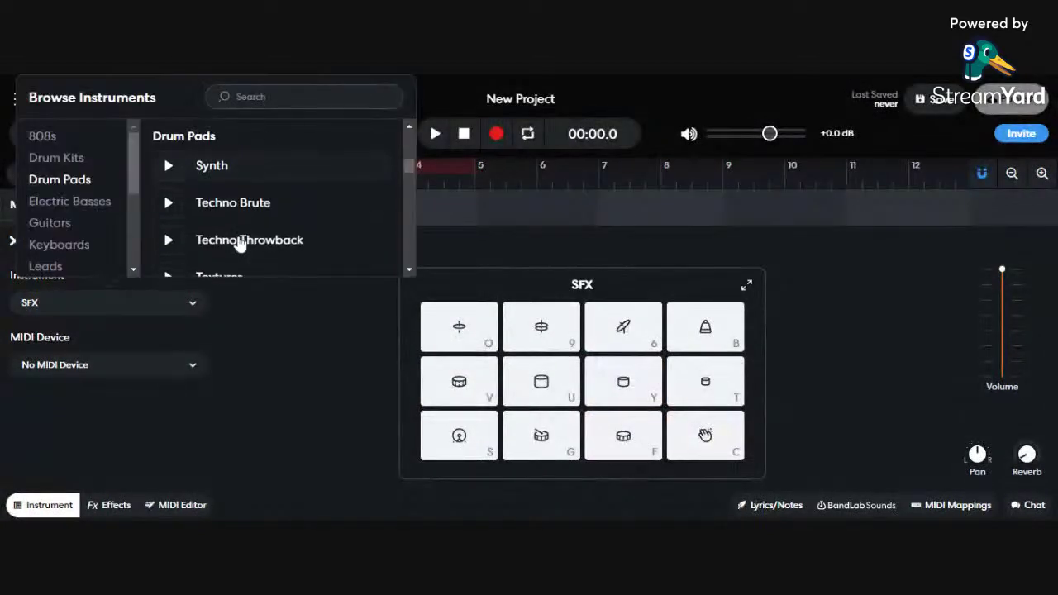
scroll(302, 239, "down", 1)
scroll(299, 240, "down", 3)
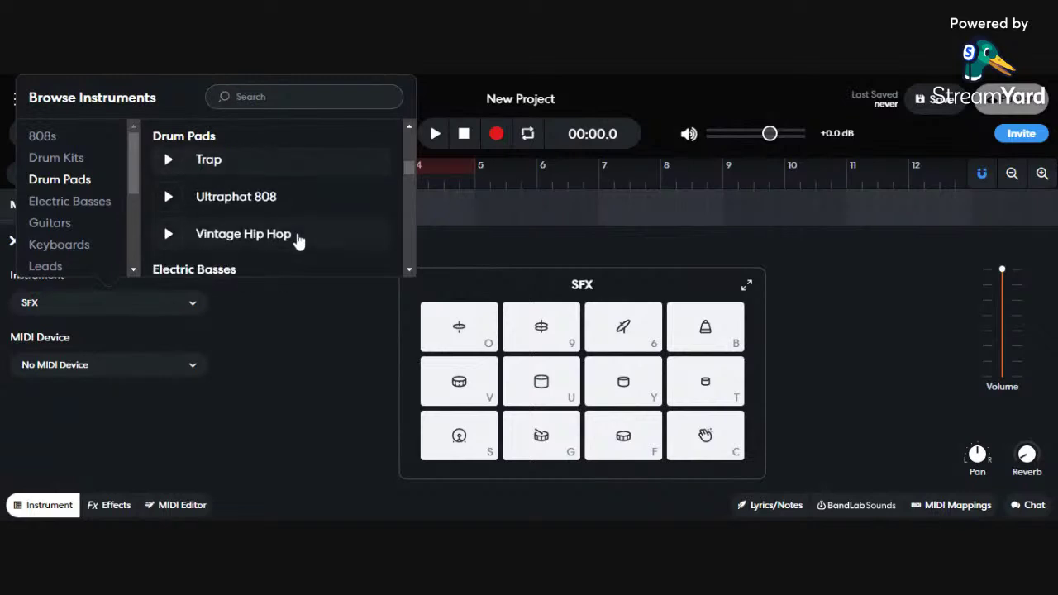
left_click_drag(408, 178, 404, 134)
scroll(307, 198, "down", 1)
scroll(304, 200, "down", 2)
scroll(306, 208, "down", 4)
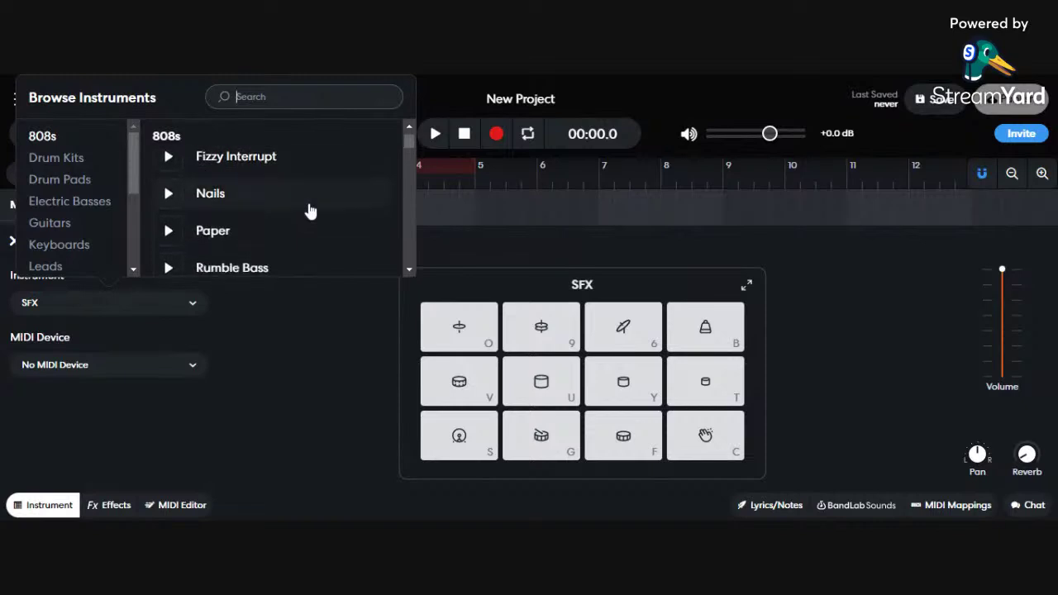
scroll(309, 211, "down", 2)
scroll(310, 211, "down", 6)
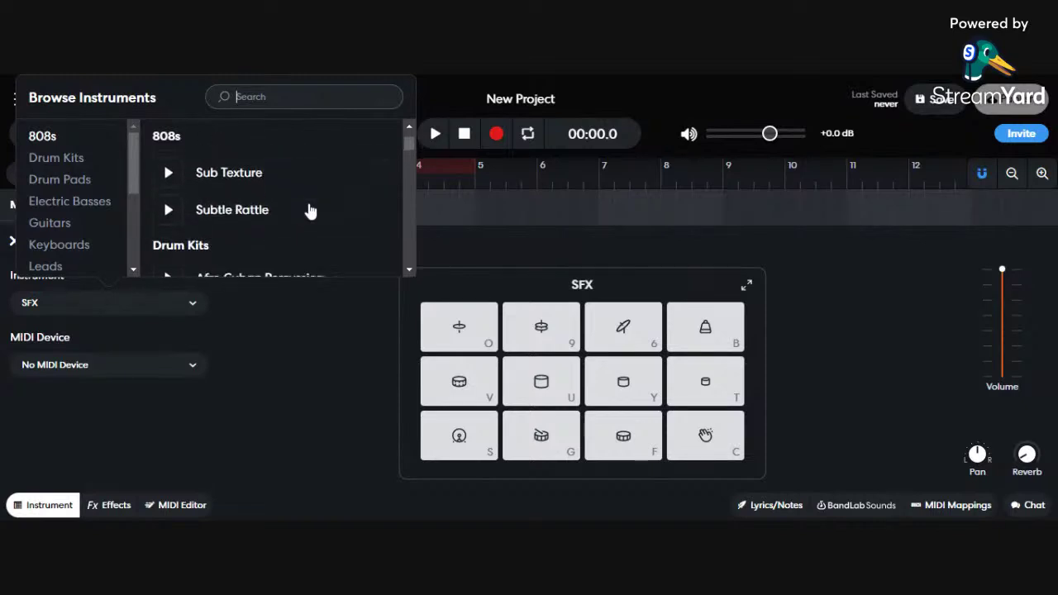
scroll(310, 212, "up", 2)
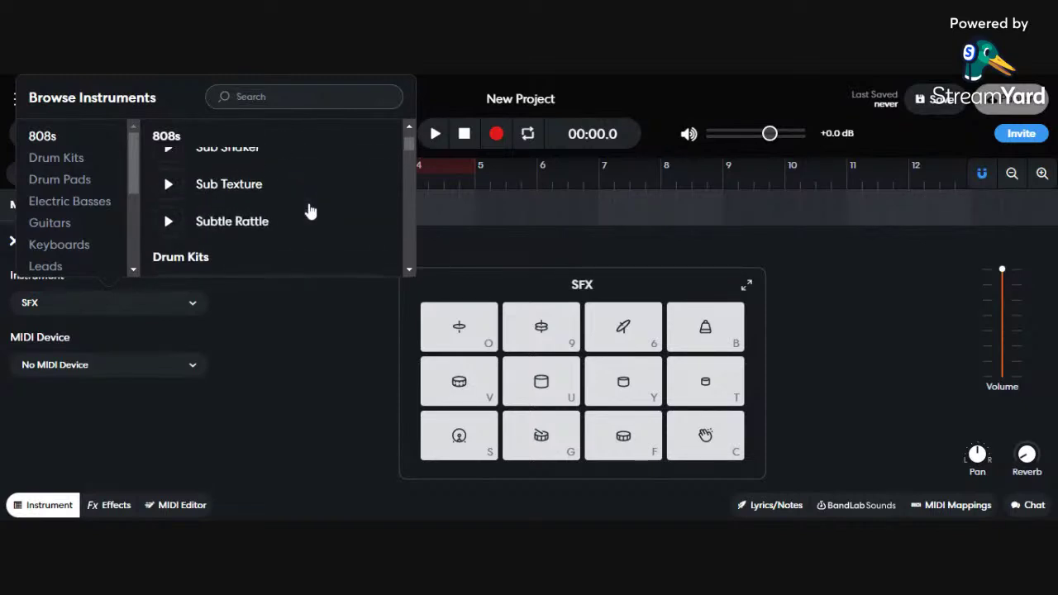
Go to the Drum Pads category and look through its presets from 808 to Vintage Hip Hop
left_click(78, 183)
scroll(321, 230, "down", 10)
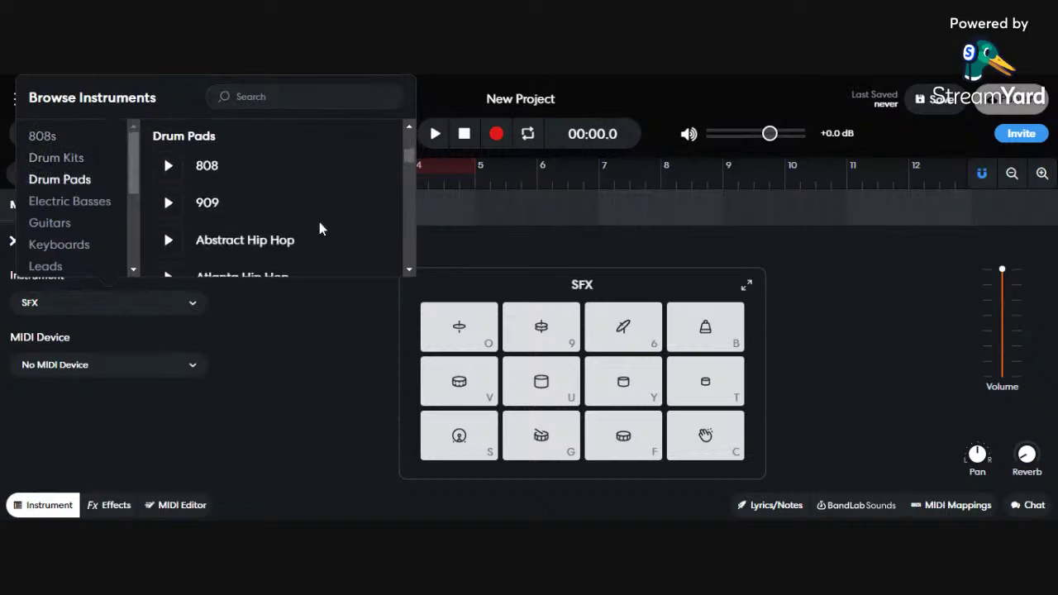
scroll(320, 229, "down", 9)
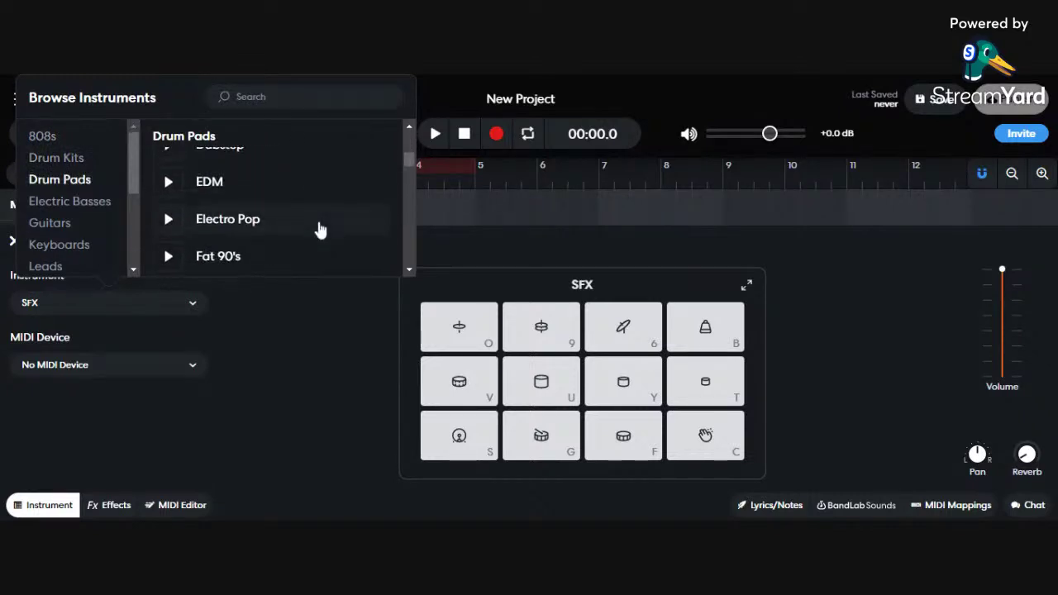
scroll(321, 230, "down", 5)
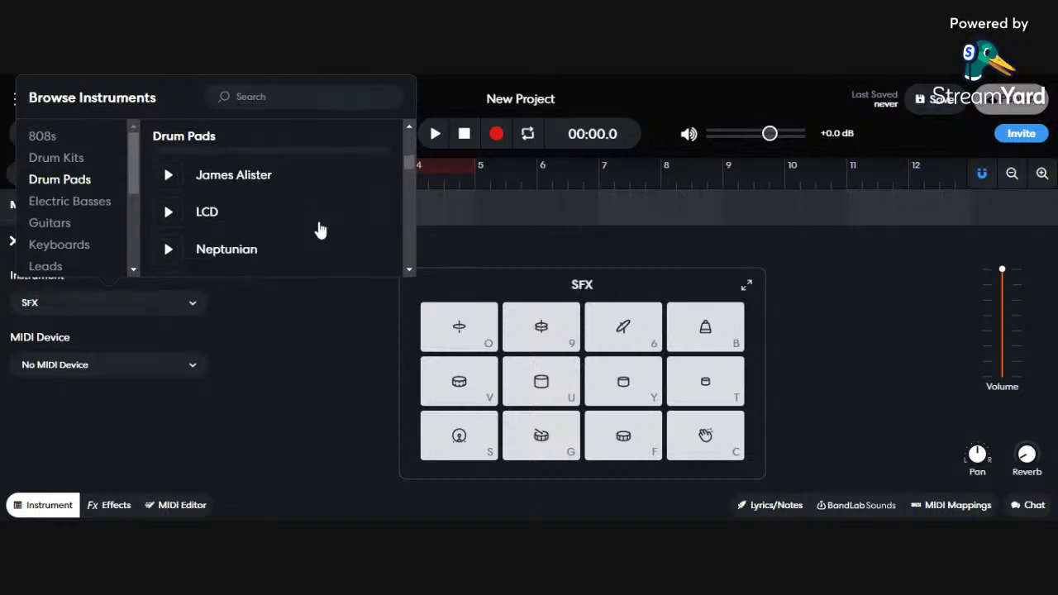
scroll(320, 230, "down", 9)
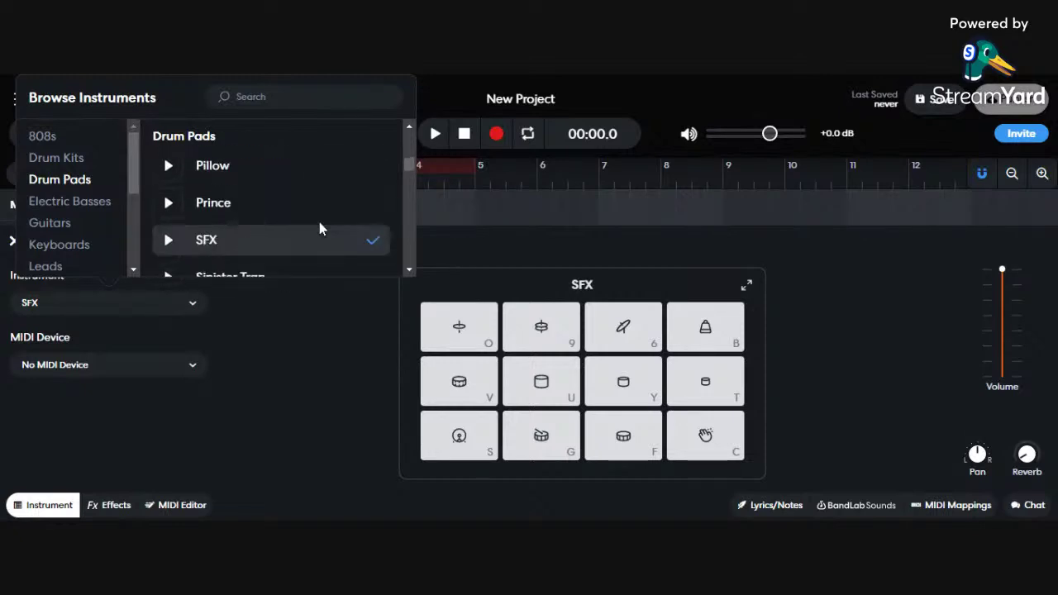
scroll(313, 254, "down", 1)
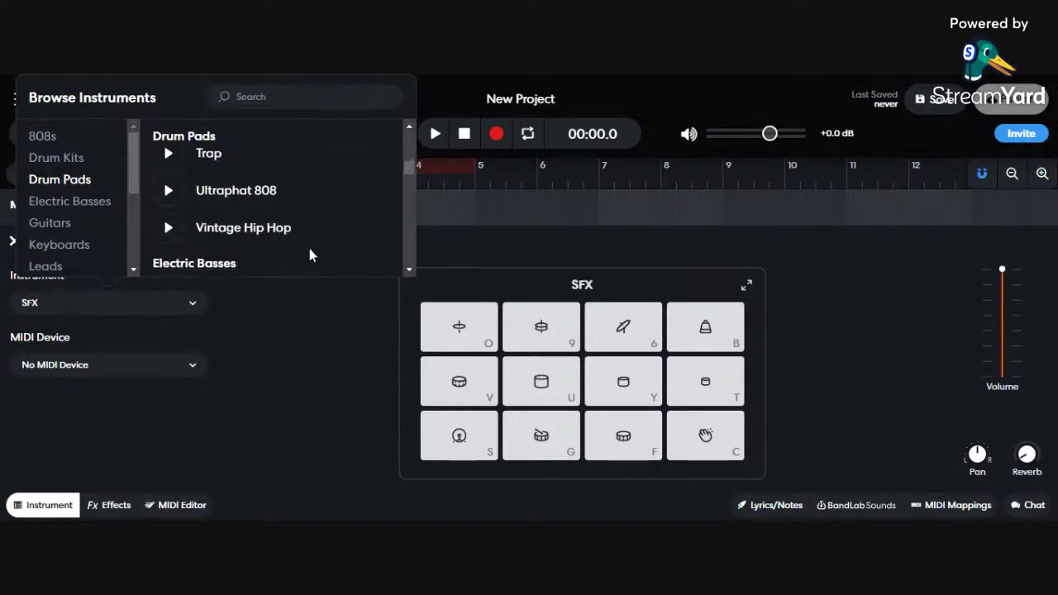
scroll(309, 248, "up", 2)
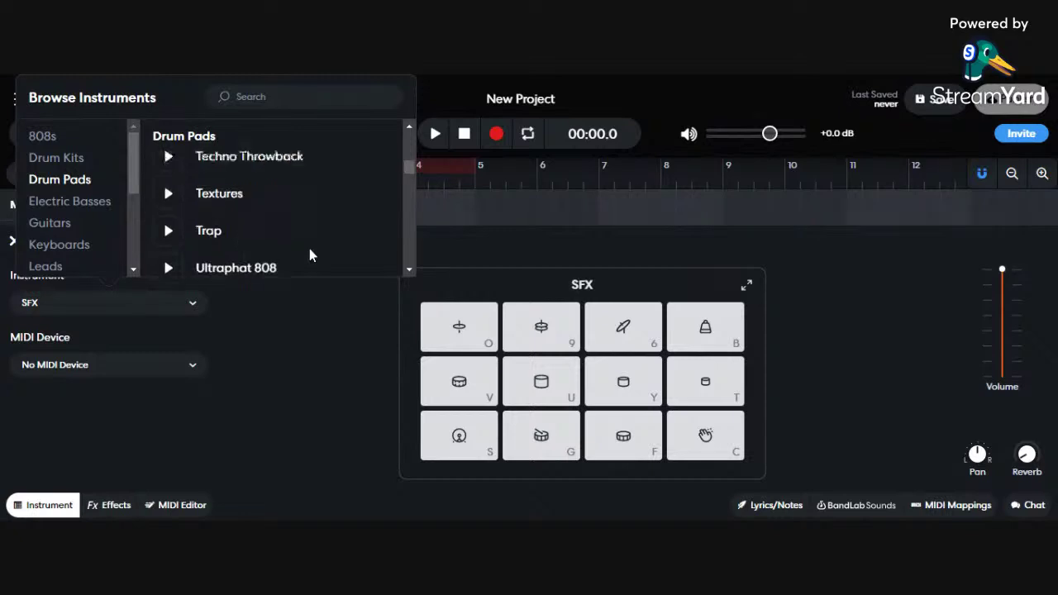
scroll(309, 248, "down", 1)
Look through the Electric Basses and Guitars presets and assign the 12 String Guitar to the track
scroll(309, 248, "down", 12)
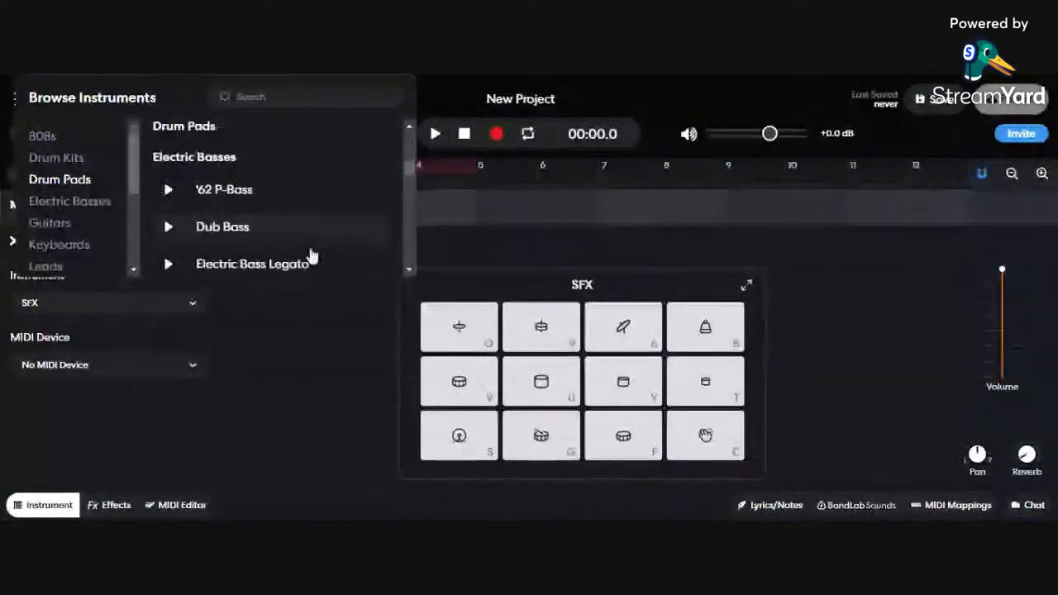
scroll(309, 252, "down", 6)
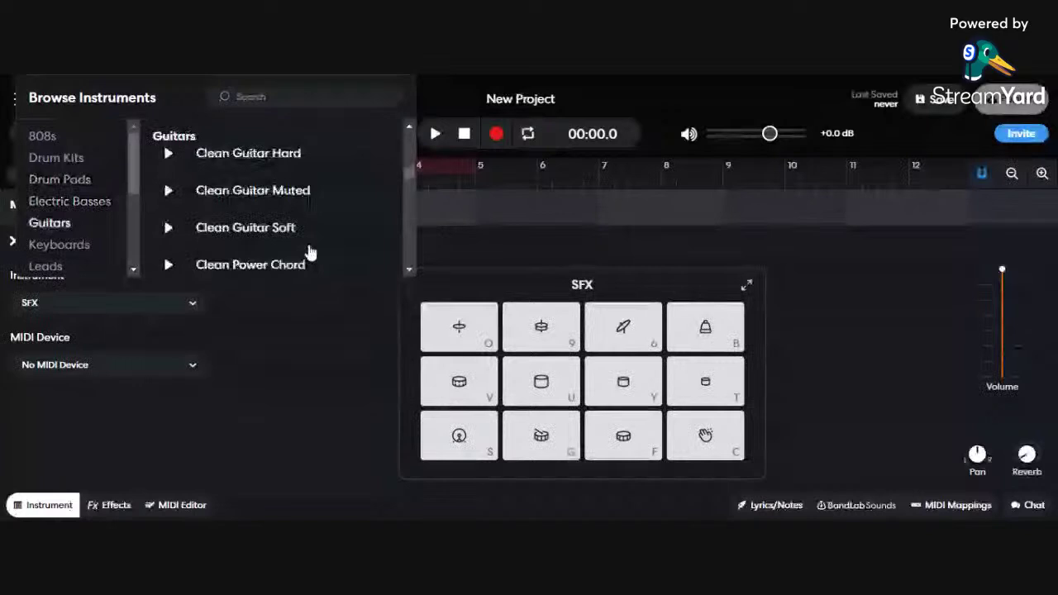
scroll(310, 251, "up", 8)
scroll(310, 251, "down", 1)
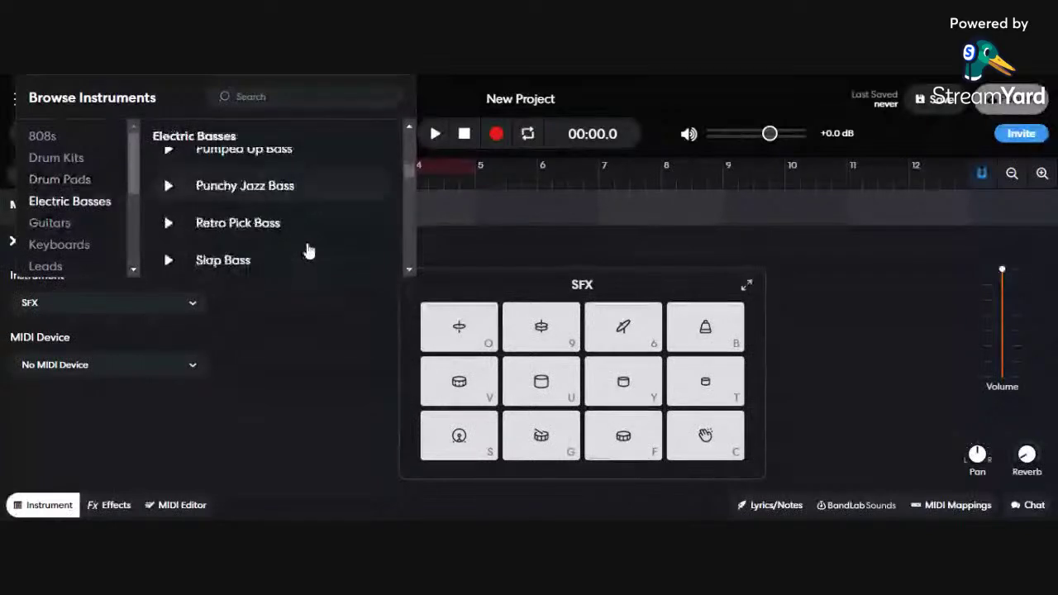
scroll(308, 250, "down", 3)
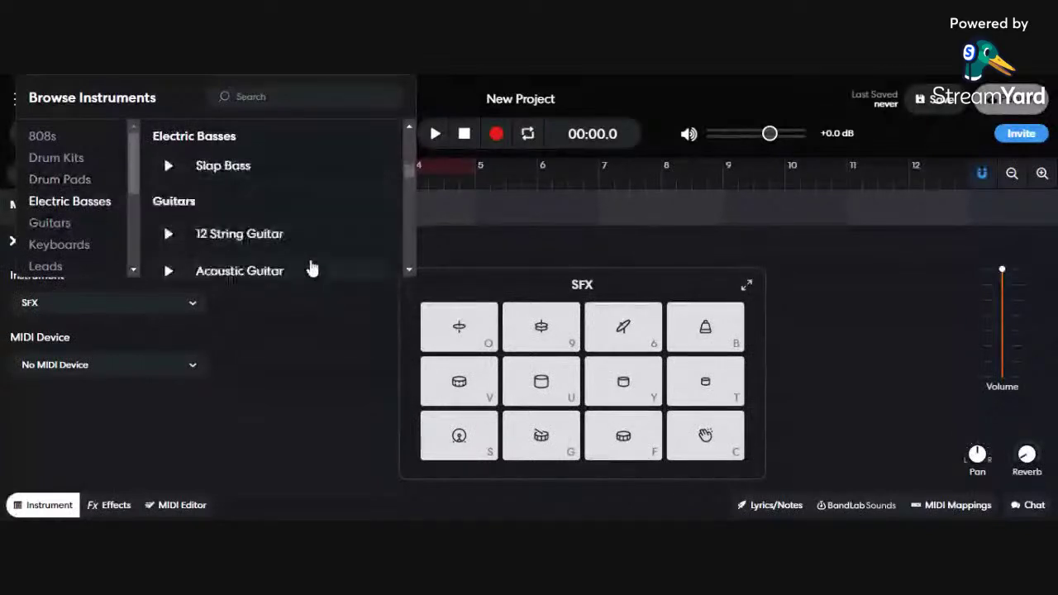
left_click(310, 248)
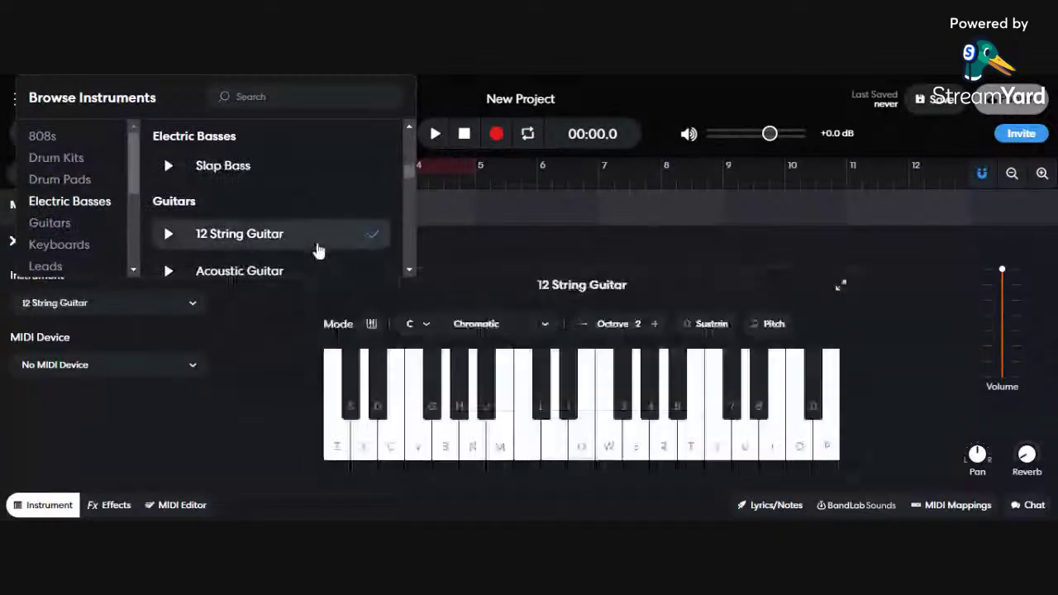
left_click(496, 267)
Audition the 12 String Guitar by playing a series of notes on the lower white keys, Z through comma
key("v")
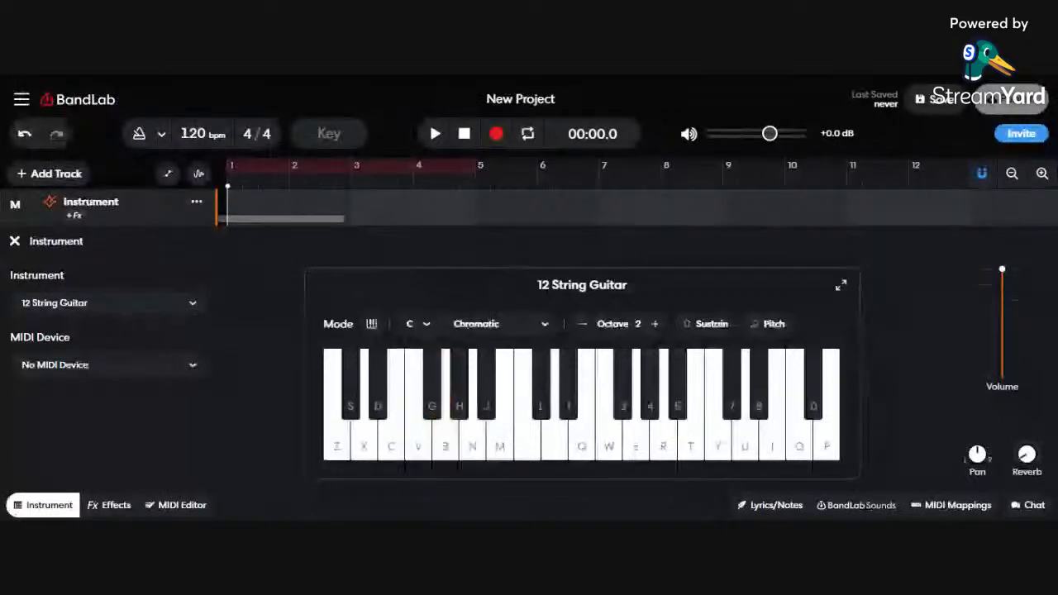
key("b")
key("comma")
key("m")
key("n")
key("v")
key("z")
key("b")
key("n")
key("m")
key("v")
key("c")
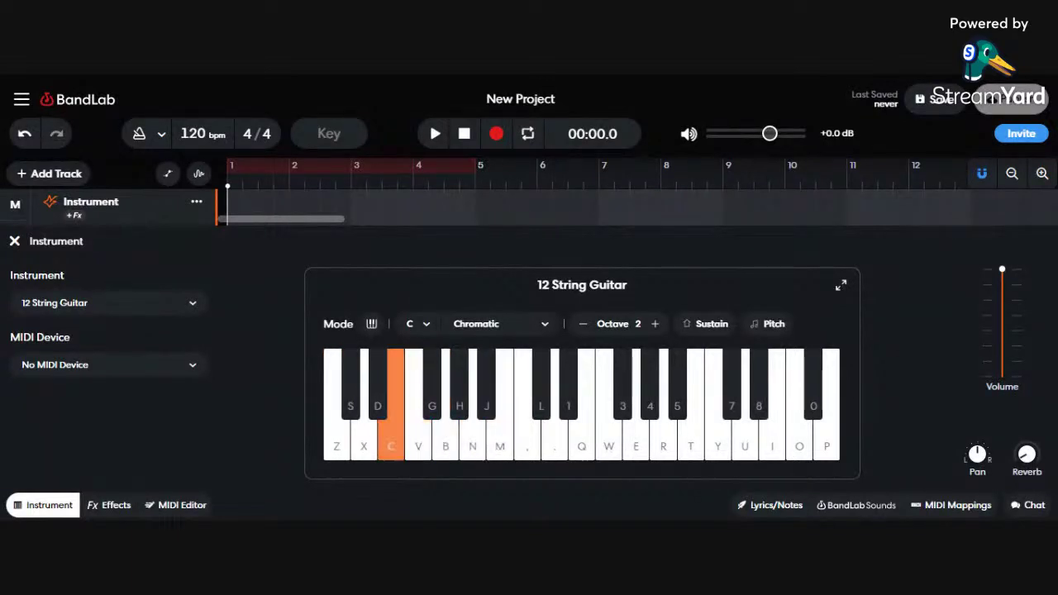
key("b")
key("b")
key("v")
key("comma")
key("m")
key("n")
key("b")
key("v")
key("c")
key("comma")
key("m")
key("n")
key("b")
key("comma")
key("z")
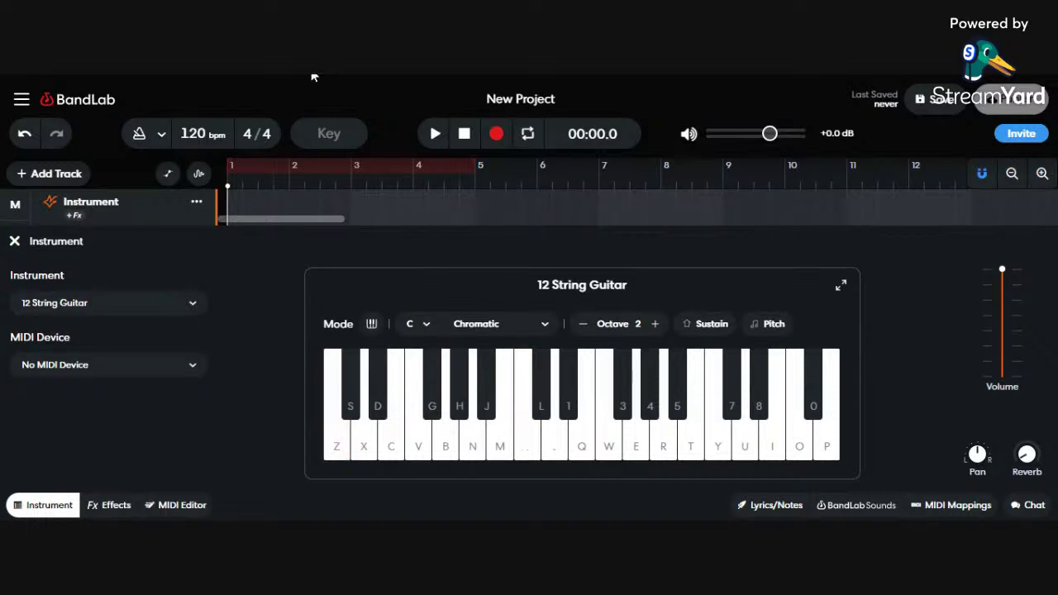
Change the track's instrument to Acoustic Guitar and close the instrument browser
left_click(175, 304)
left_click(241, 208)
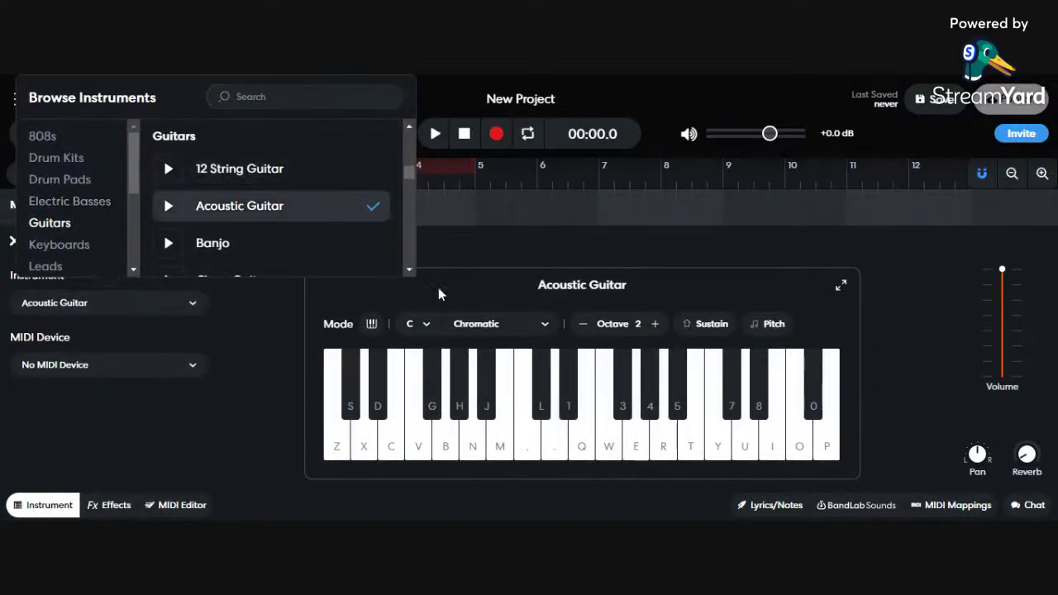
left_click(510, 296)
Audition the Acoustic Guitar in octave 2 with notes on the white keys between X and the period key
key("b")
key("b")
key("n")
key("m")
key("x")
key("v")
key("n")
key("comma")
key("period")
key("b")
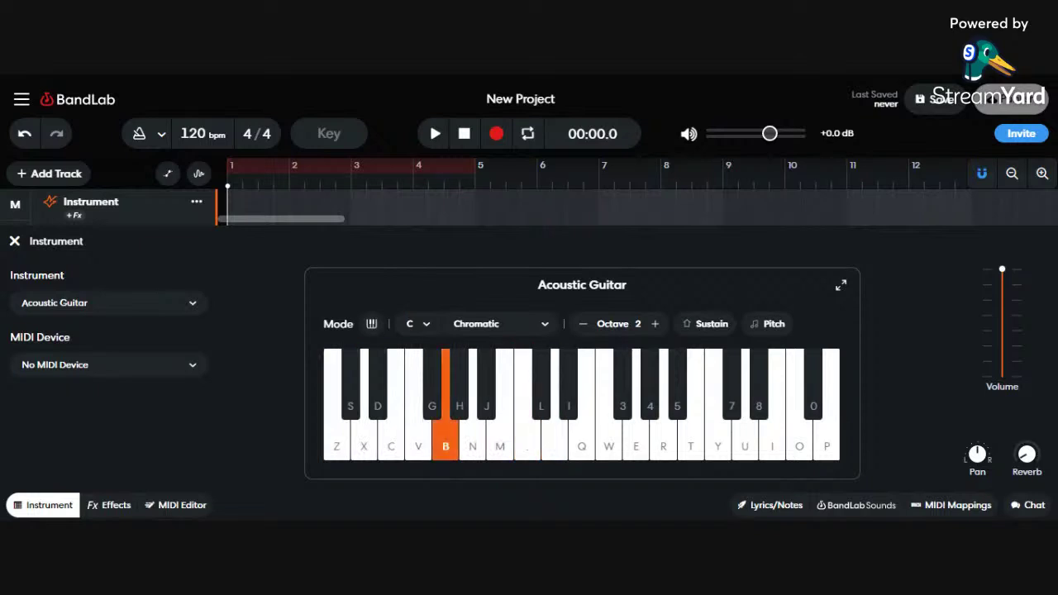
Raise the Acoustic Guitar keyboard to octave 3 and audition notes on the Z, C, V, B and N keys
left_click(655, 325)
key("z")
key("c")
key("v")
key("n")
key("v")
key("b")
key("v")
key("c")
Lower the keyboard to octave 2 and then octave 1, auditioning a few Acoustic Guitar notes in each
left_click(583, 323)
key("c")
key("v")
key("b")
left_click(584, 323)
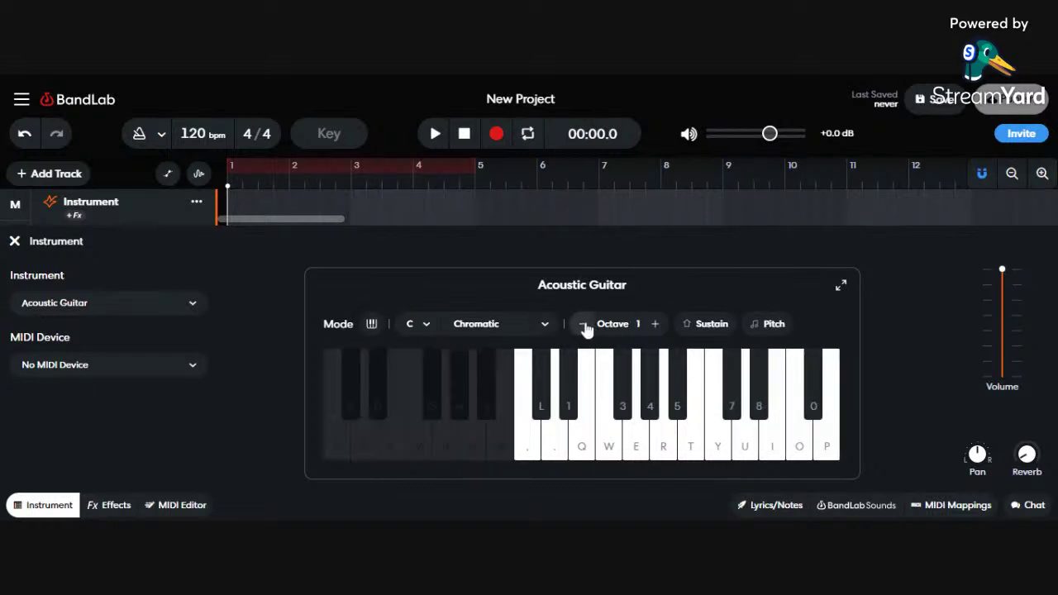
key("q")
key("w")
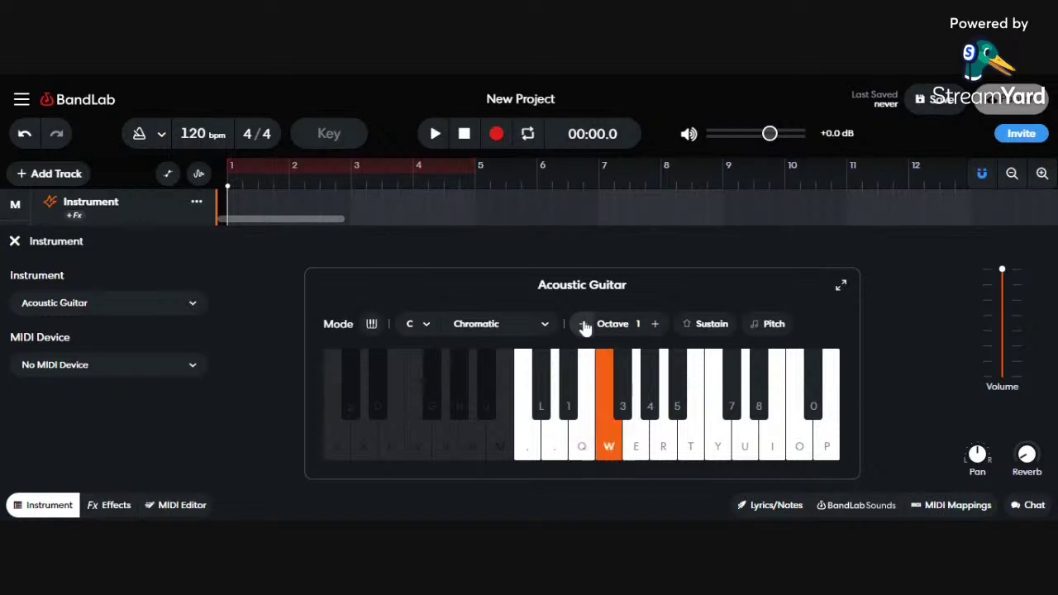
key("e")
Set the keyboard back to octave 3 and play another run of Acoustic Guitar notes
left_click(654, 324)
left_click(655, 324)
key("b")
key("v")
key("n")
key("b")
key("v")
key("c")
key("z")
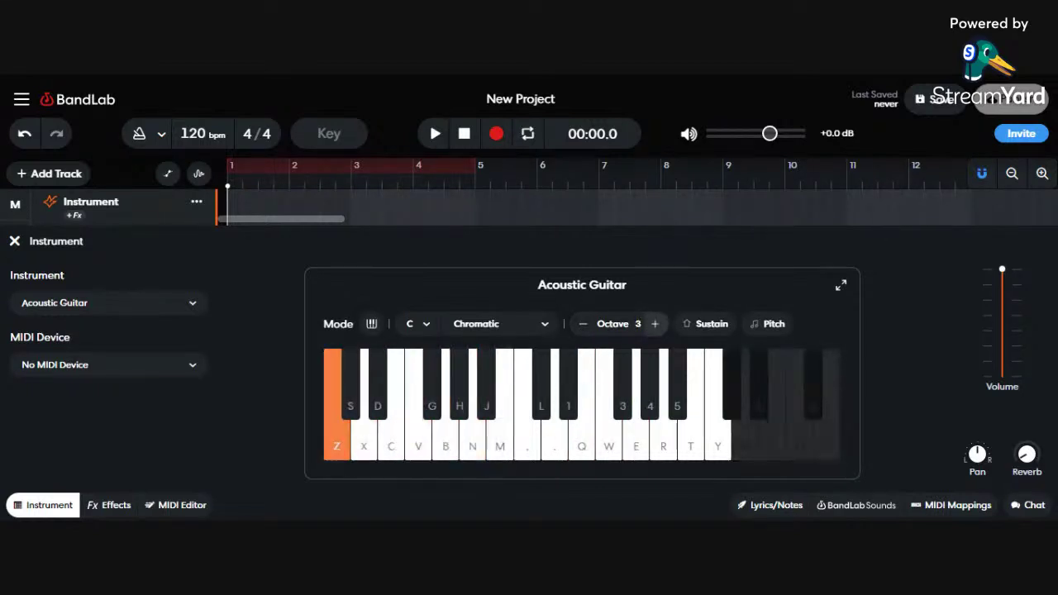
key("comma")
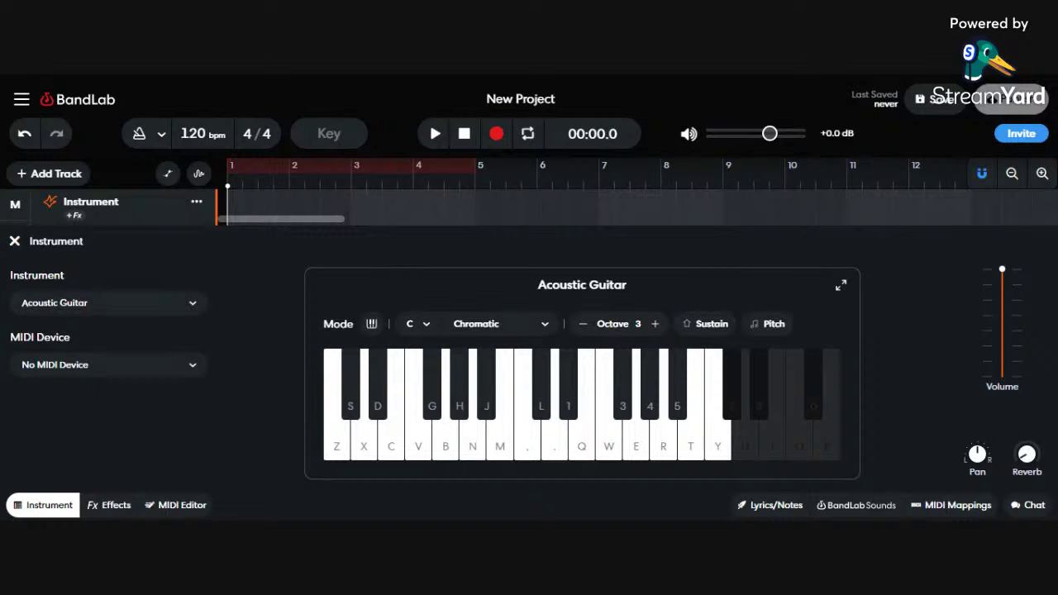
Look through the Electric Basses and Drum Pads instrument lists
left_click(141, 310)
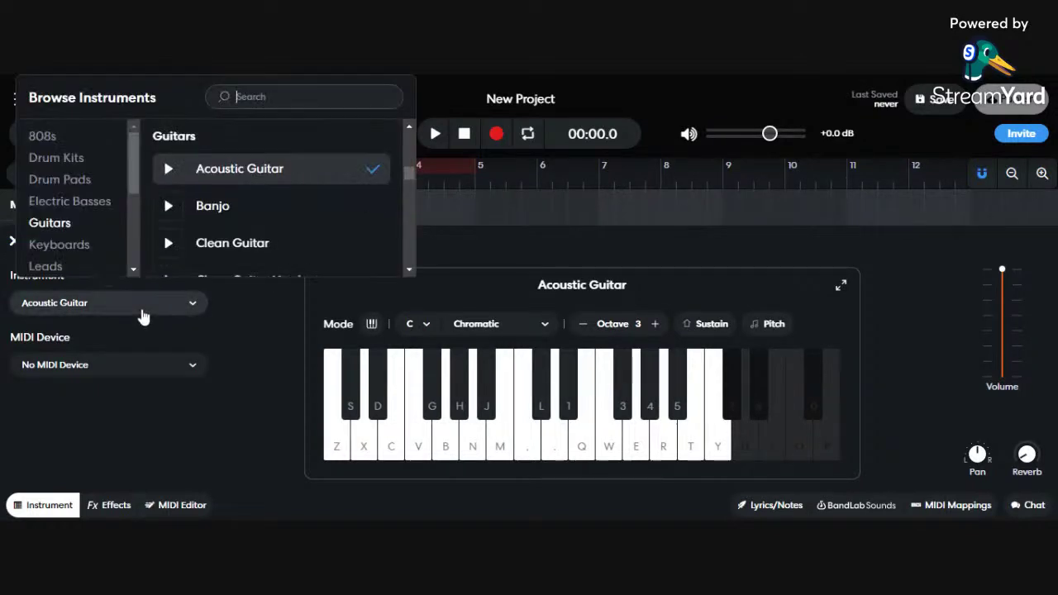
scroll(237, 239, "up", 3)
scroll(238, 239, "up", 8)
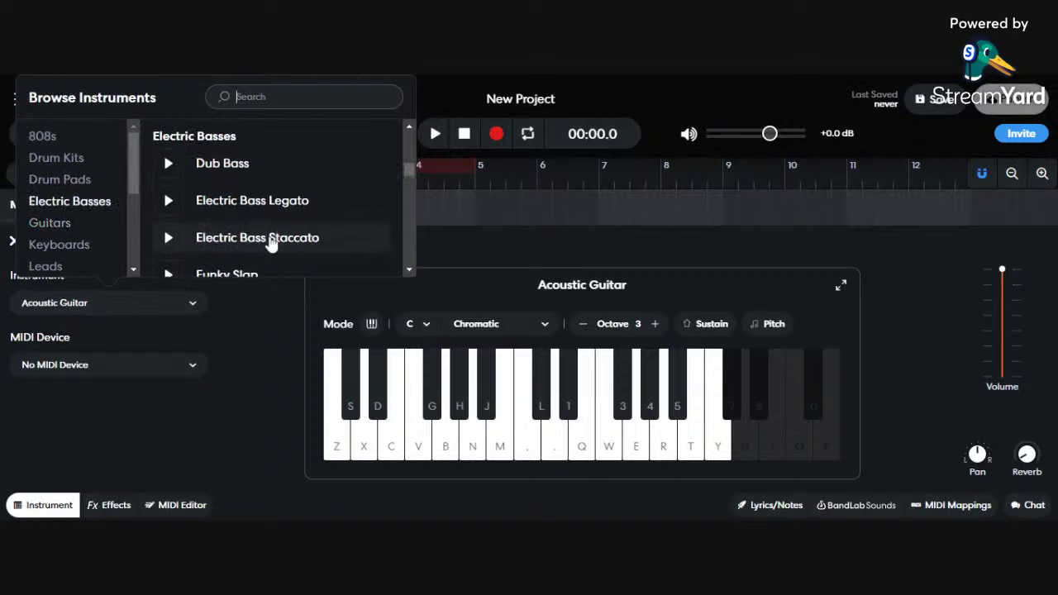
scroll(270, 242, "up", 4)
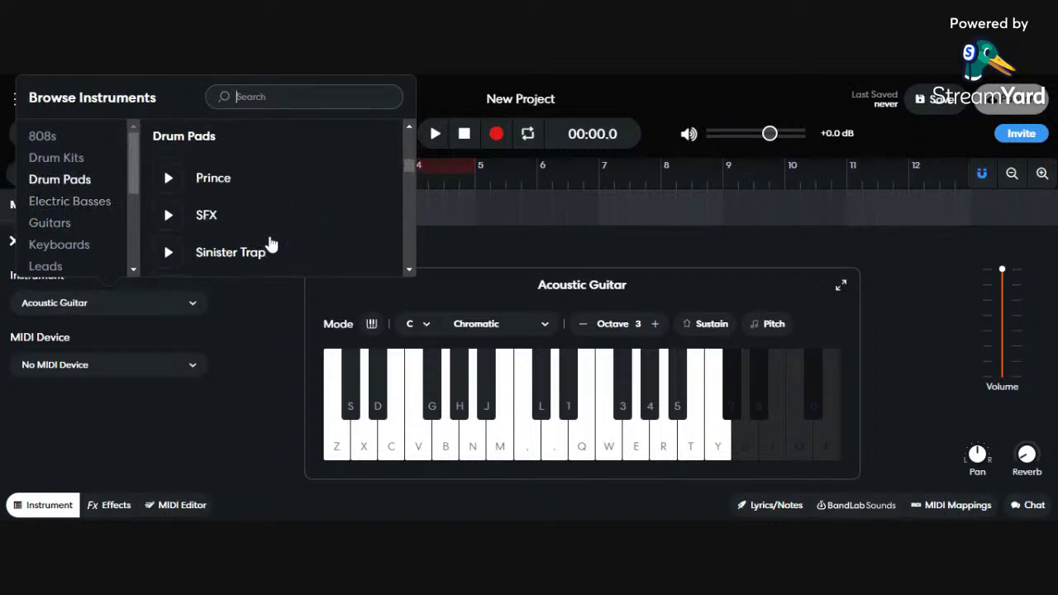
scroll(270, 242, "up", 6)
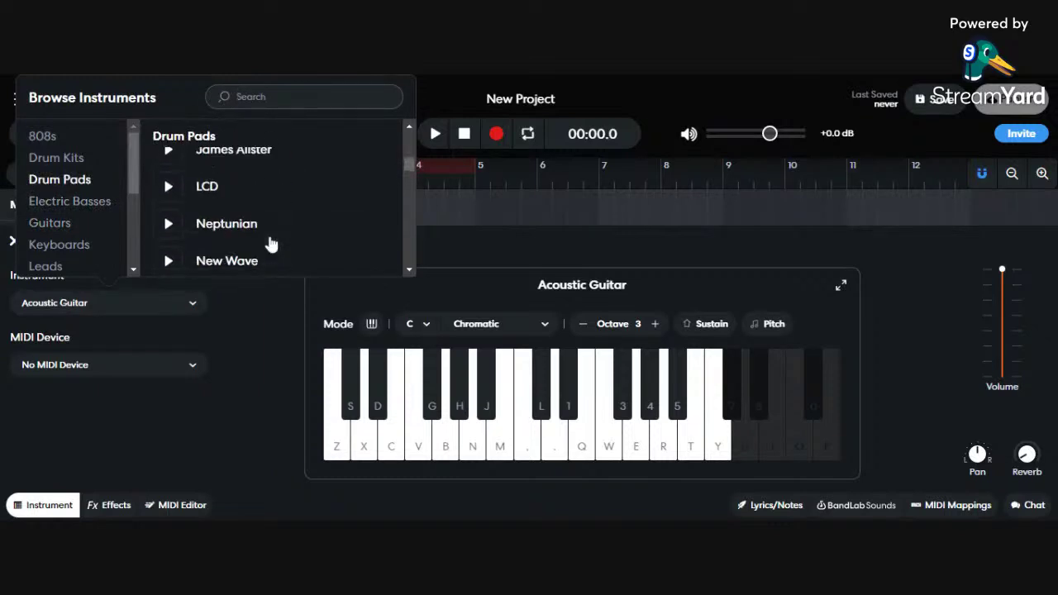
scroll(270, 242, "up", 5)
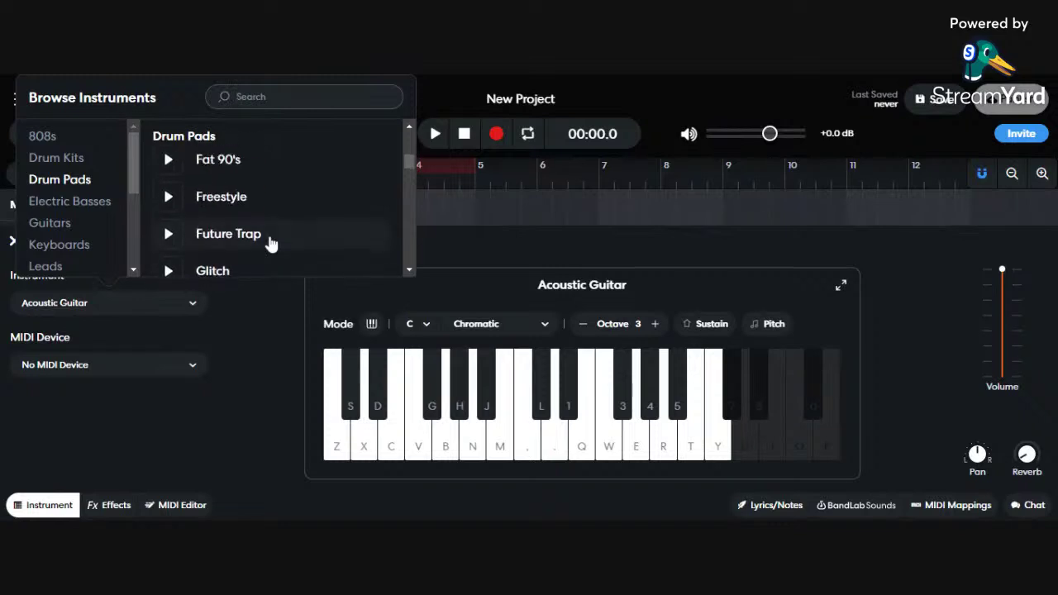
scroll(271, 244, "up", 3)
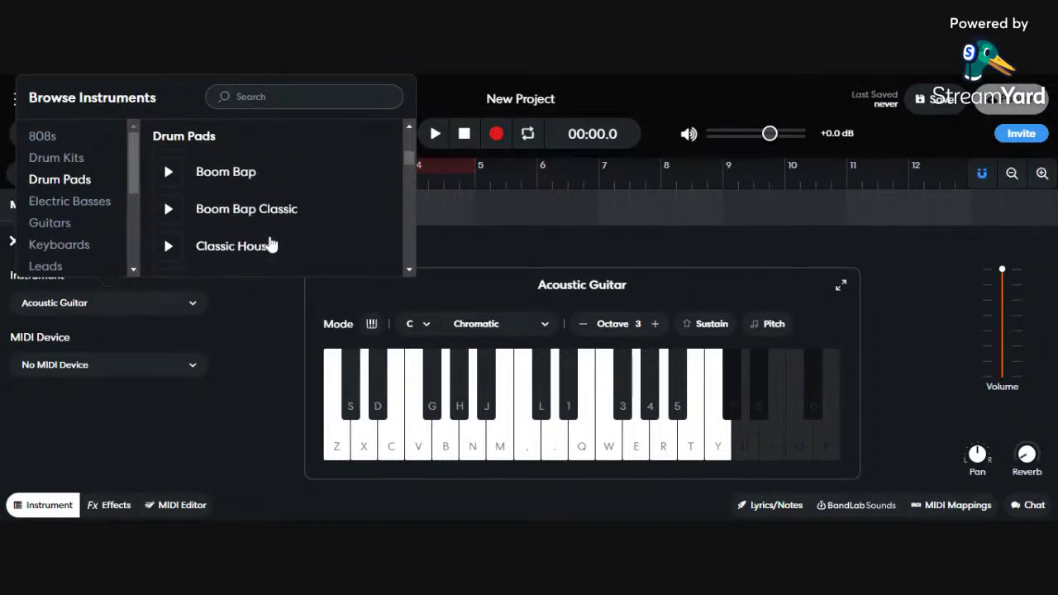
scroll(271, 245, "up", 3)
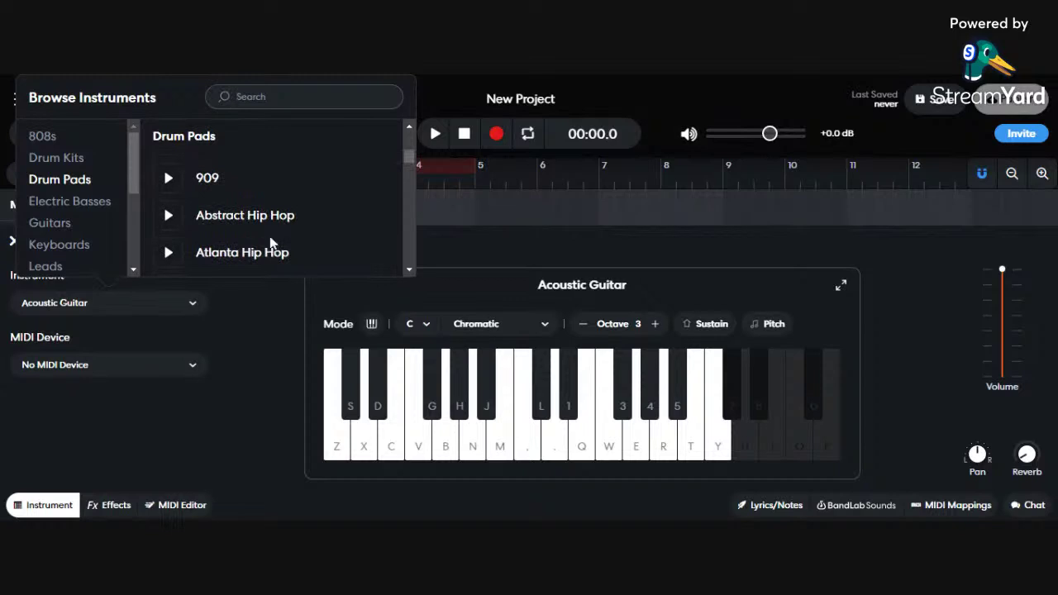
scroll(270, 242, "down", 8)
scroll(270, 243, "down", 6)
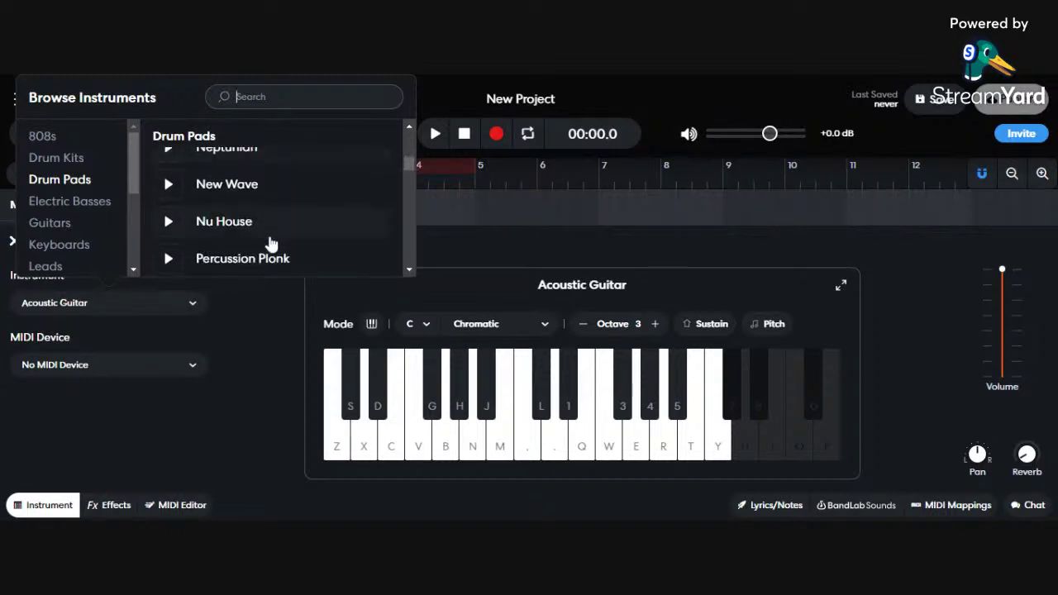
scroll(271, 240, "down", 3)
scroll(273, 237, "up", 9)
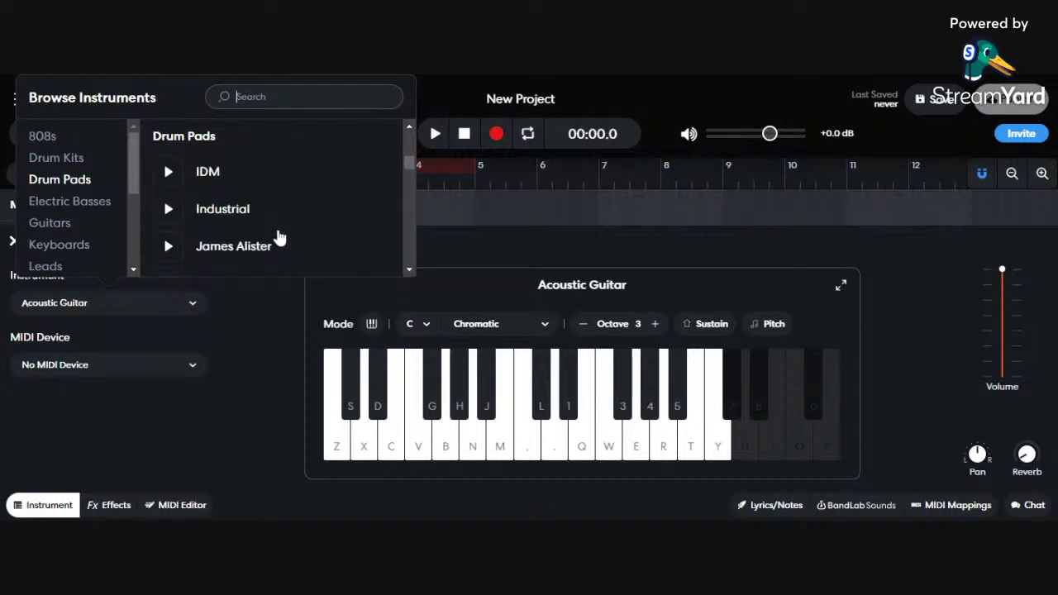
scroll(277, 229, "up", 6)
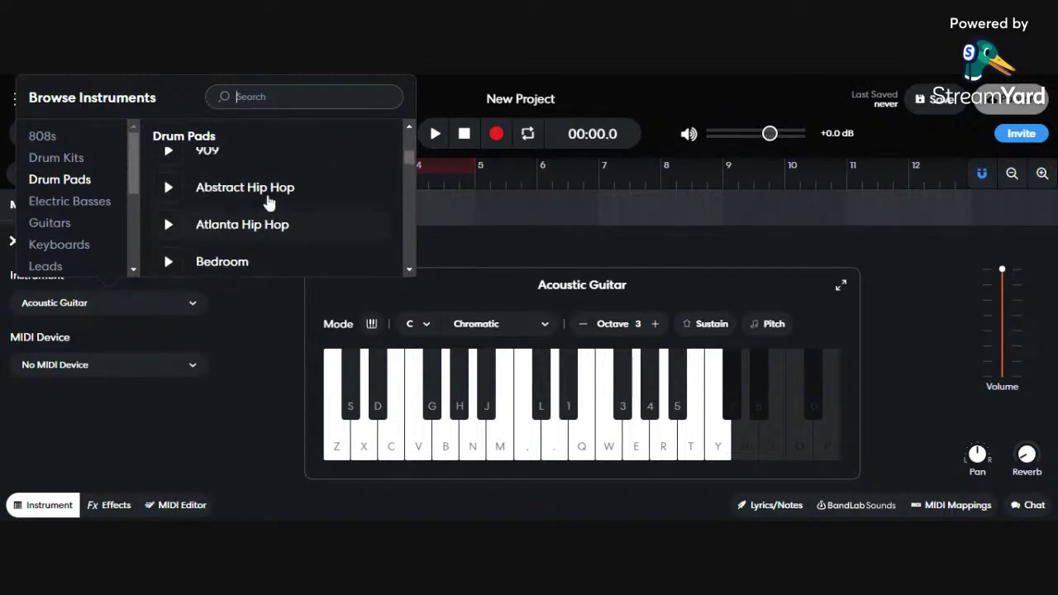
Load the Boom Bap drum pads and audition the O, U, G, S, Y, T and B pads
scroll(279, 222, "down", 2)
left_click(274, 180)
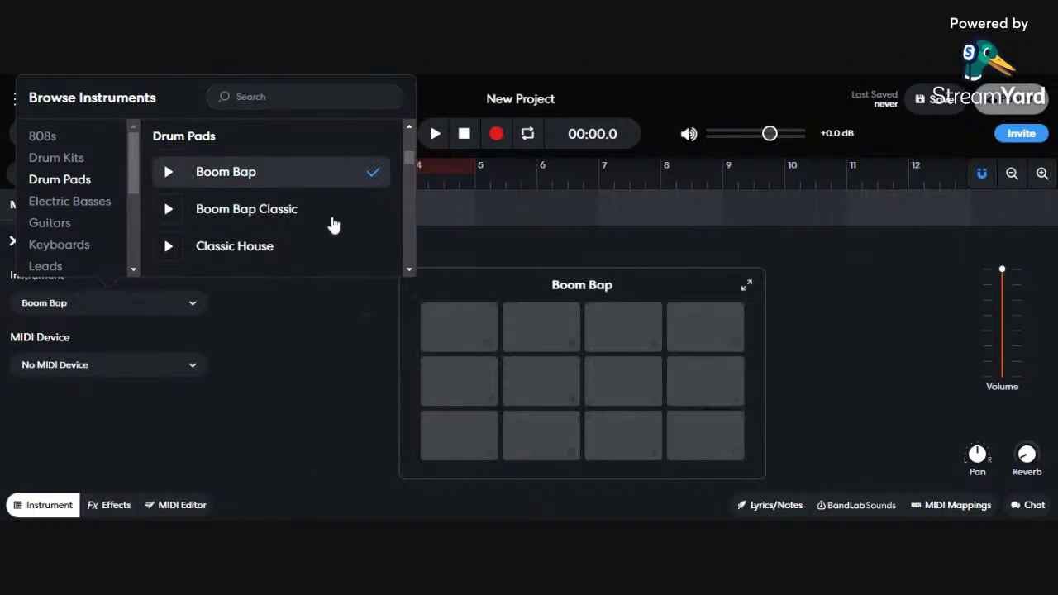
left_click(504, 335)
left_click(506, 339)
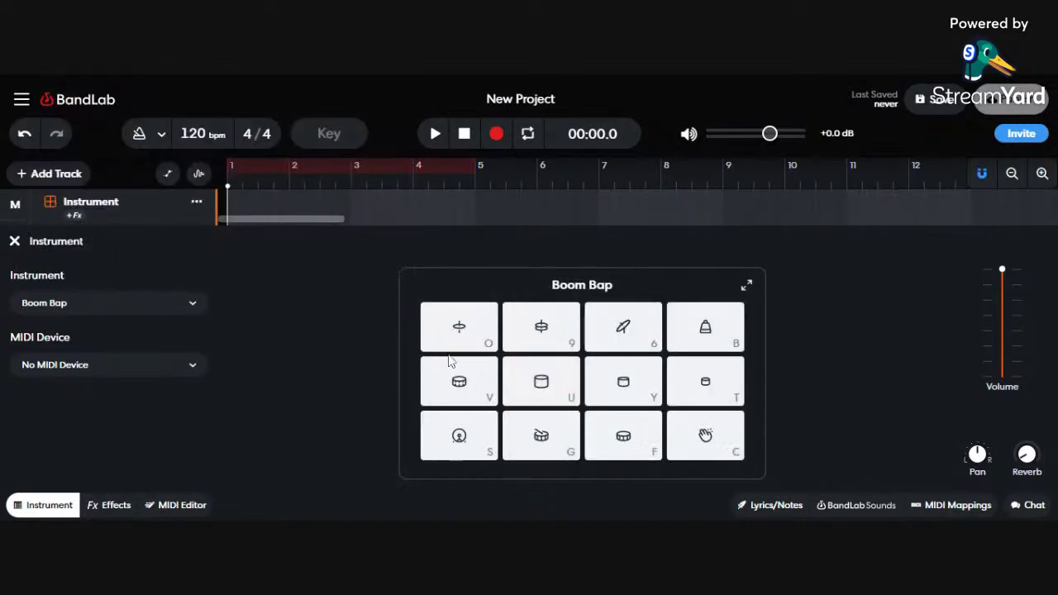
left_click(471, 332)
left_click(542, 376)
left_click(540, 425)
key("s")
left_click(644, 378)
left_click(702, 380)
left_click(701, 343)
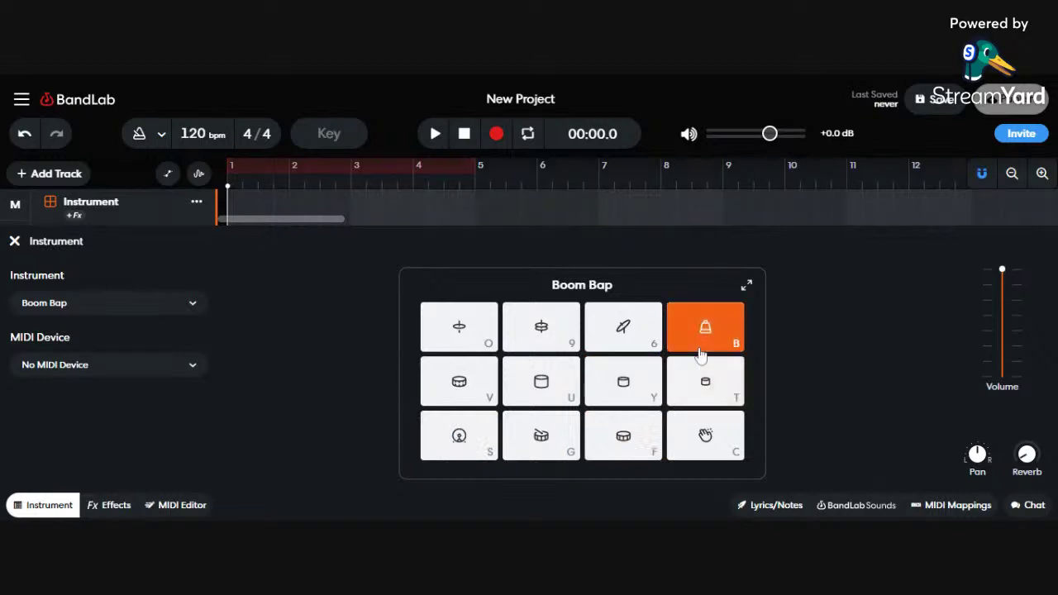
Switch to the Classic House drum pads and audition the 9, O, U, G, C, T and Y pads
left_click(161, 308)
left_click(279, 251)
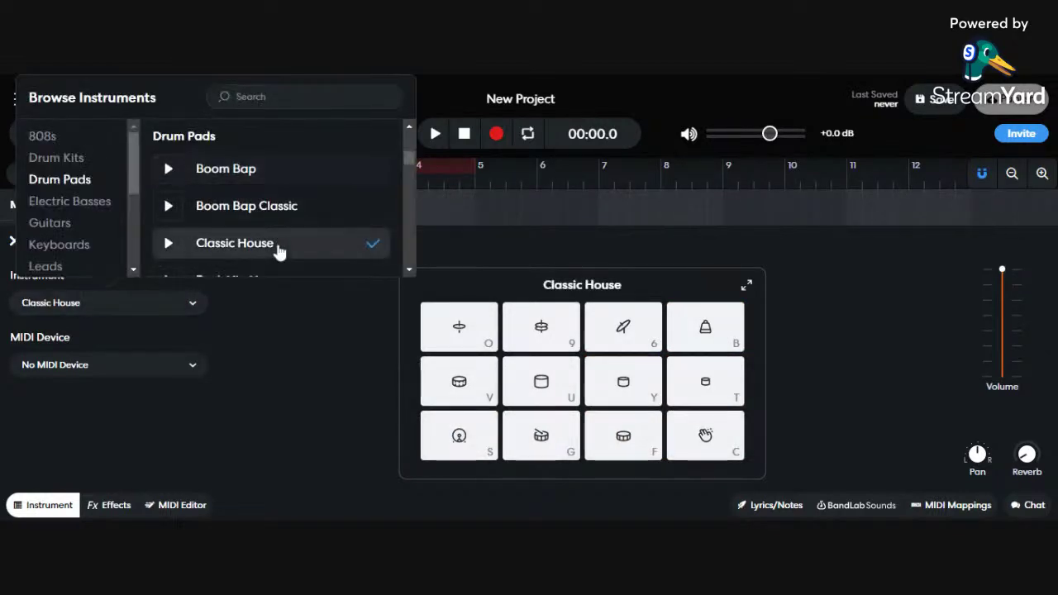
scroll(280, 252, "down", 1)
left_click(532, 329)
left_click(484, 339)
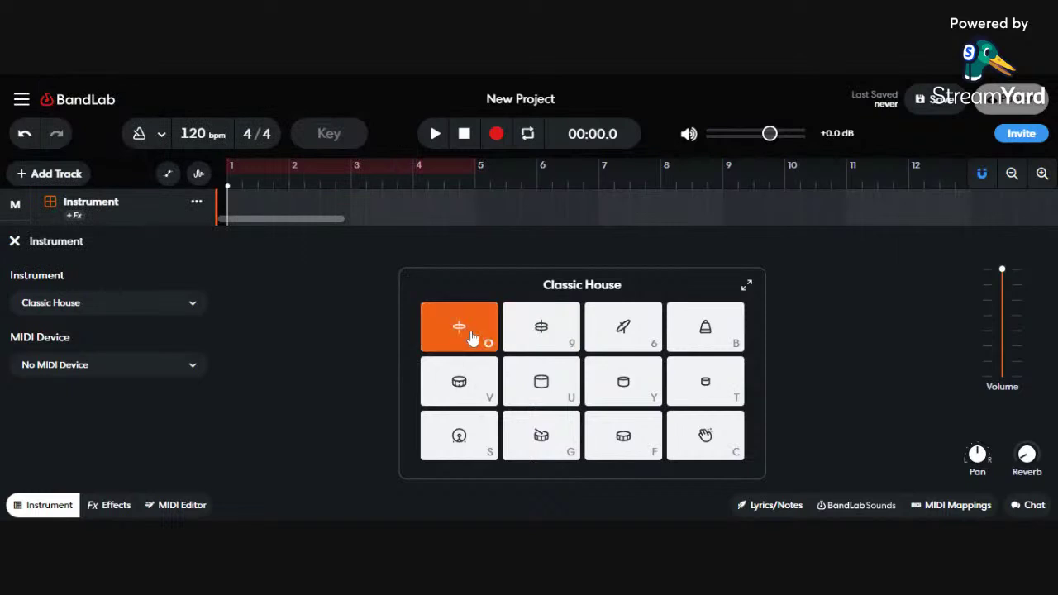
left_click(541, 385)
left_click(541, 434)
left_click(703, 429)
left_click(705, 384)
left_click(641, 392)
Look through the remaining Drum Pads instruments and the Drum Kits list
left_click(170, 305)
scroll(288, 225, "down", 2)
scroll(288, 226, "down", 6)
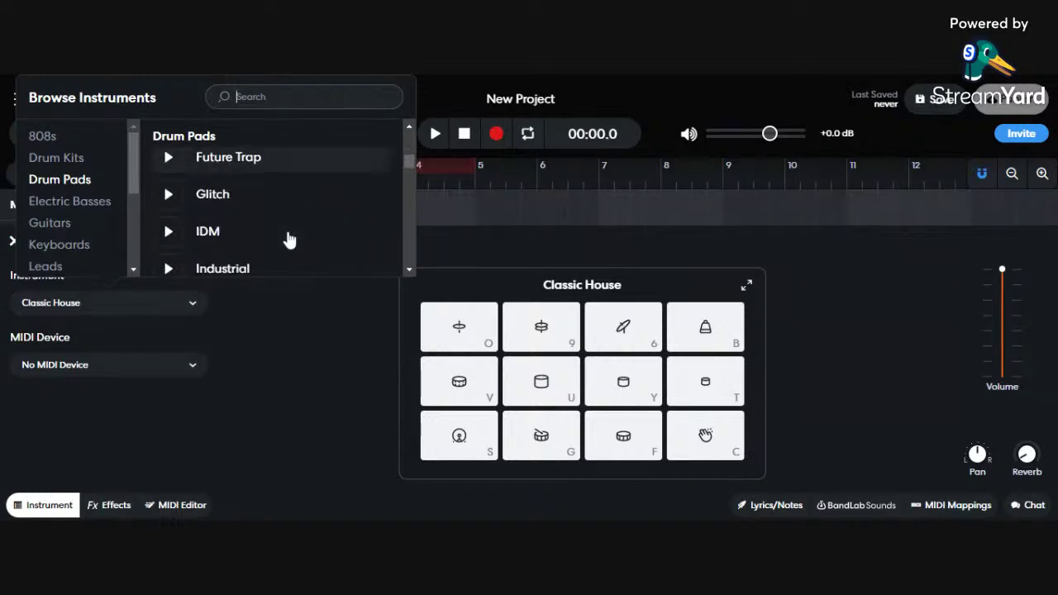
scroll(288, 240, "down", 8)
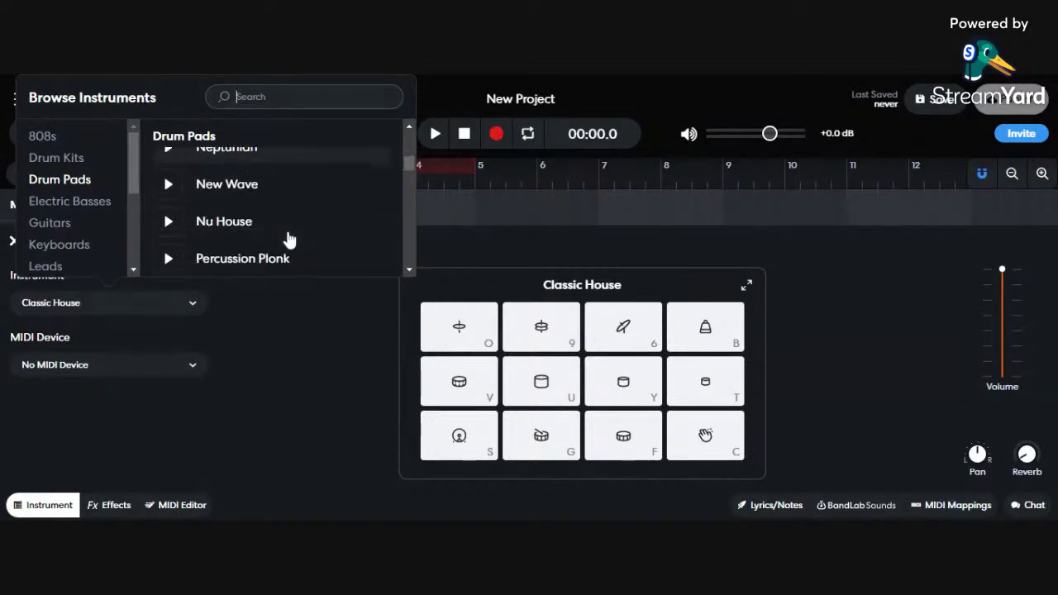
scroll(288, 239, "down", 9)
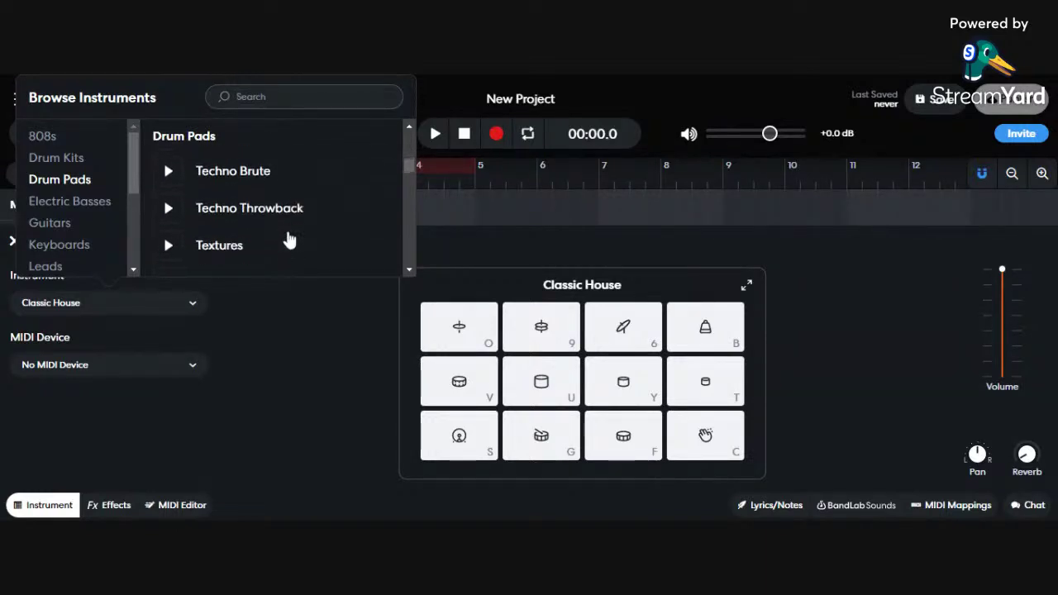
scroll(288, 240, "down", 5)
scroll(289, 239, "up", 7)
scroll(288, 239, "up", 20)
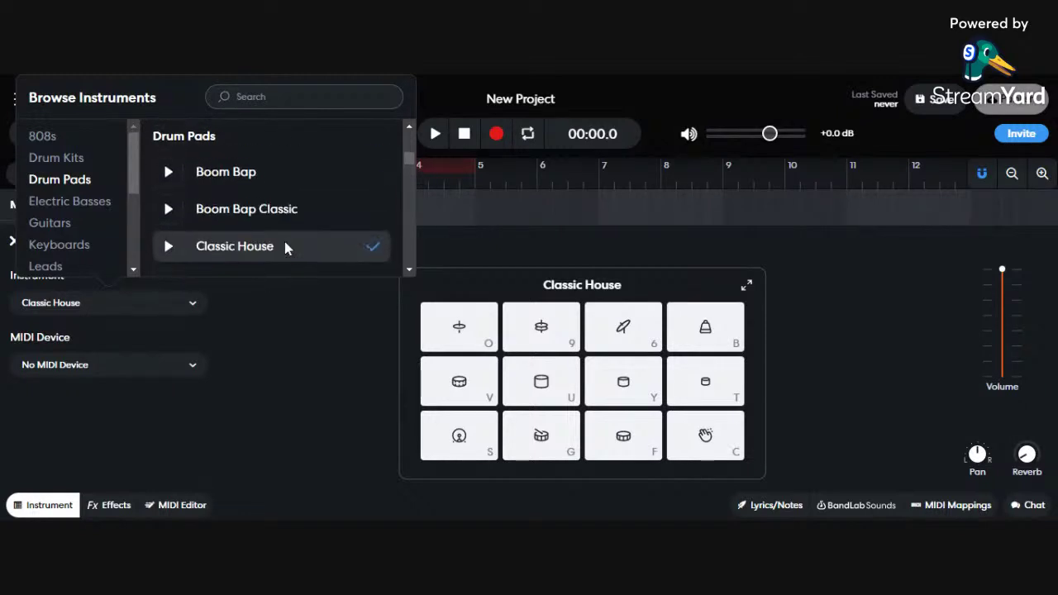
scroll(392, 172, "up", 15)
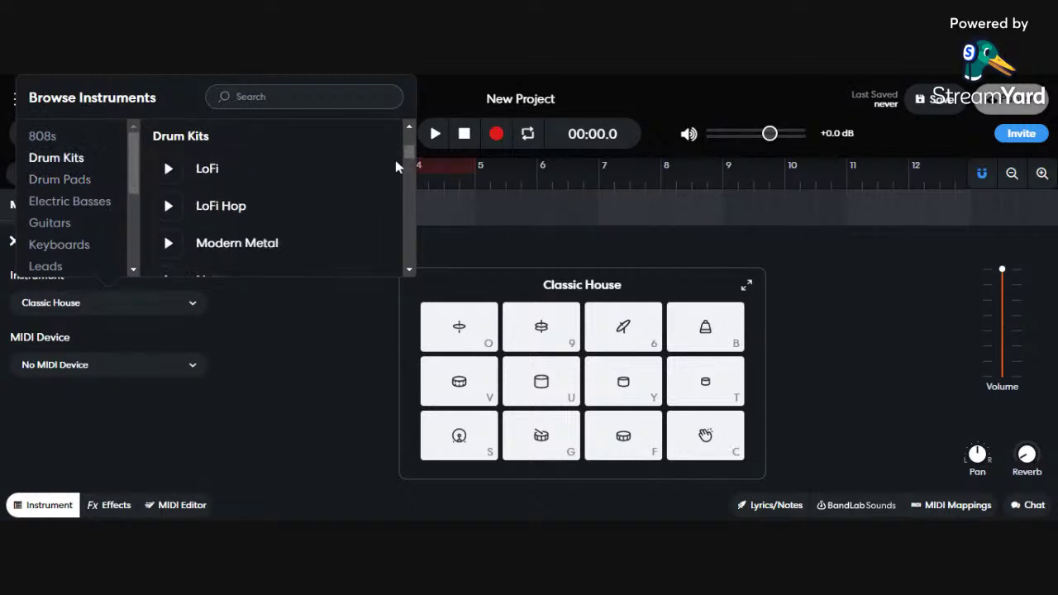
scroll(396, 162, "up", 8)
scroll(107, 214, "down", 6)
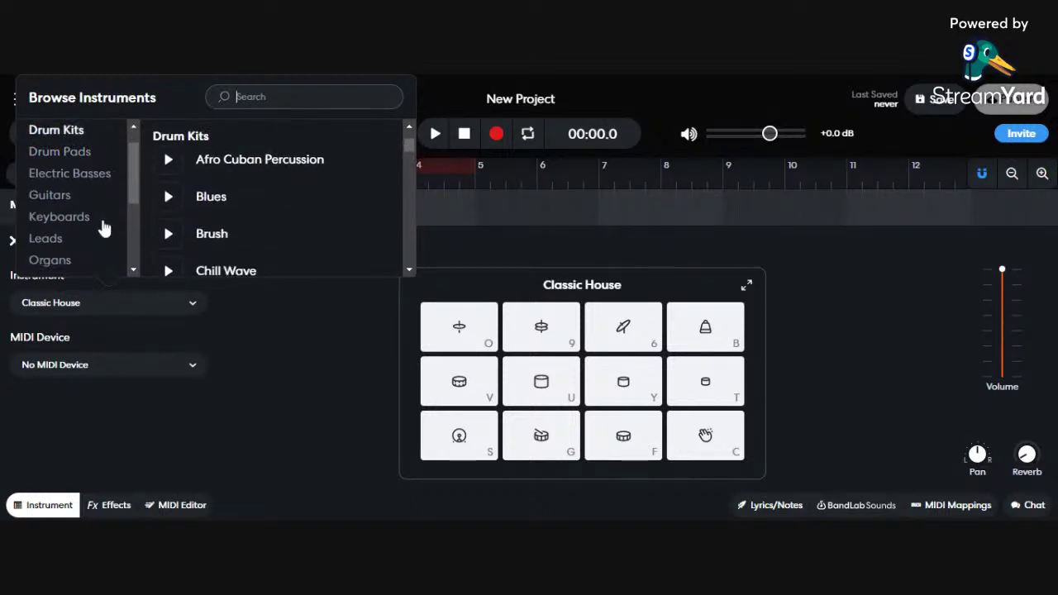
Look through the Pads, Leads, Keyboards, Strings and Percussion instrument lists
left_click_drag(408, 145, 405, 207)
scroll(265, 220, "up", 8)
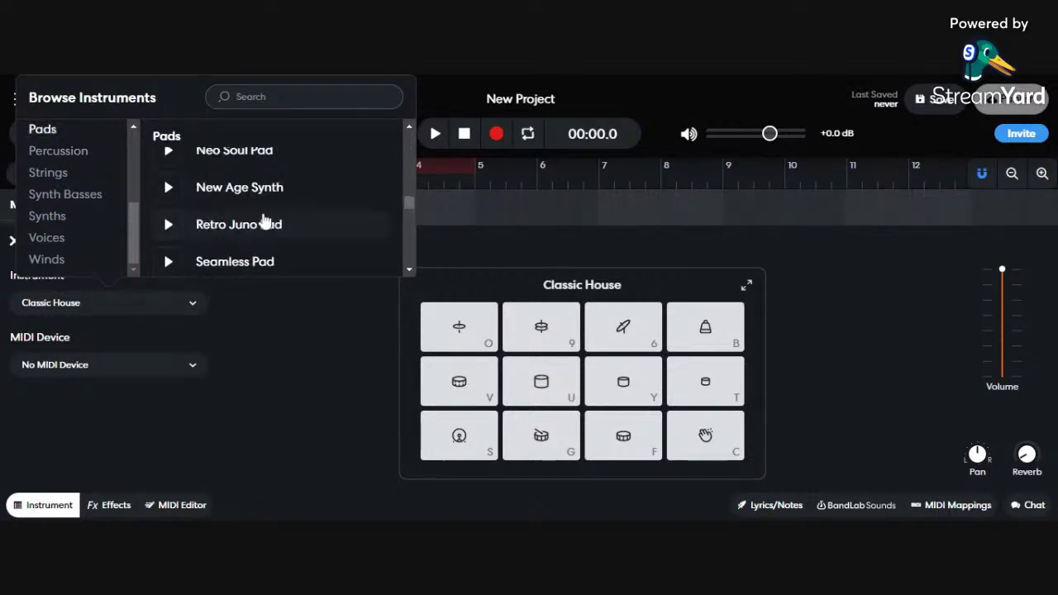
scroll(262, 219, "up", 10)
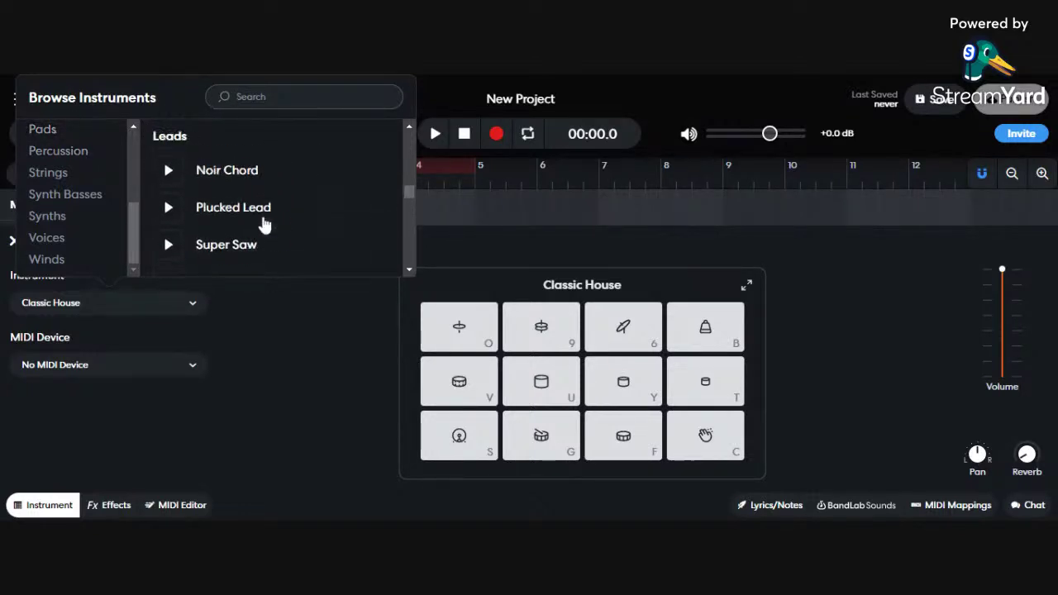
scroll(264, 223, "up", 6)
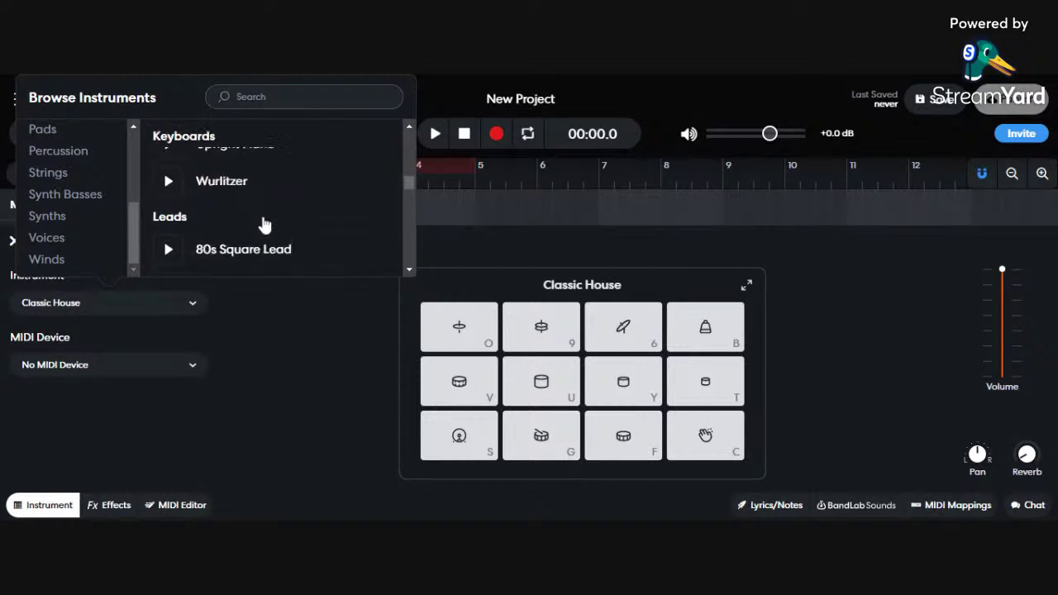
left_click(52, 175)
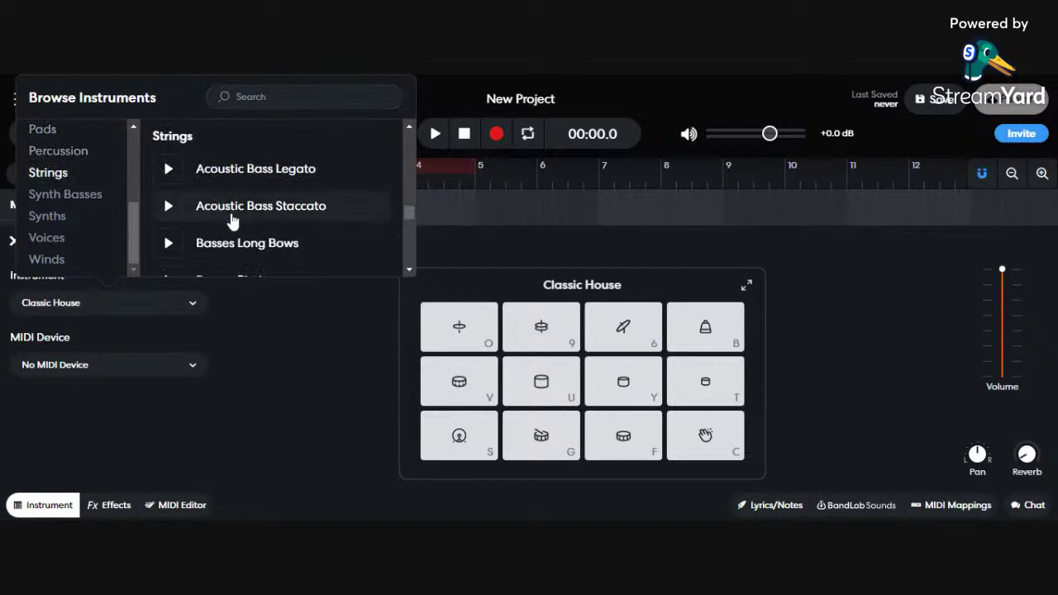
scroll(287, 236, "down", 1)
scroll(309, 239, "up", 5)
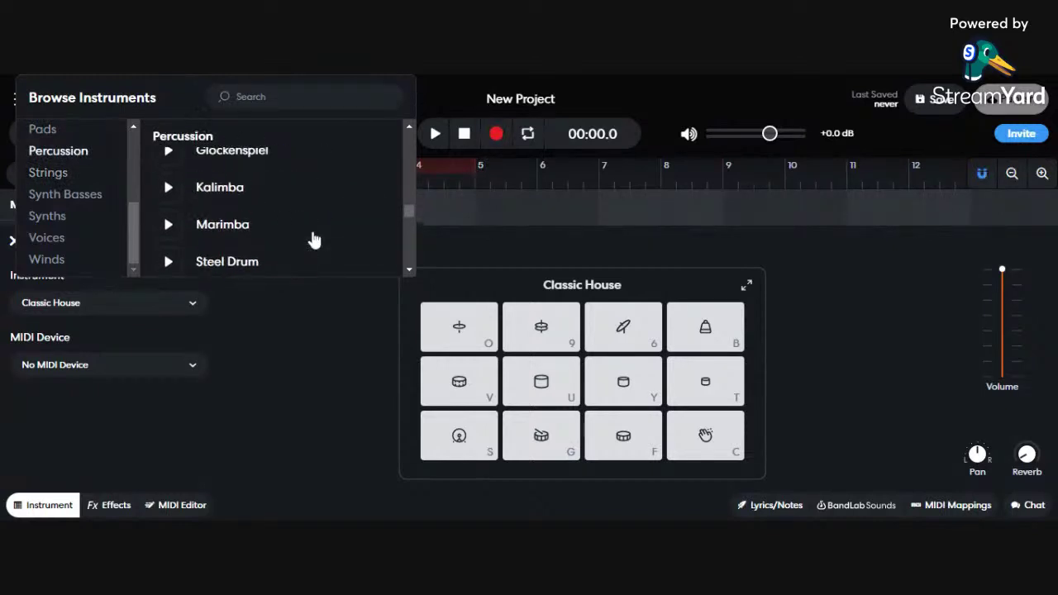
scroll(314, 240, "up", 3)
scroll(313, 236, "down", 2)
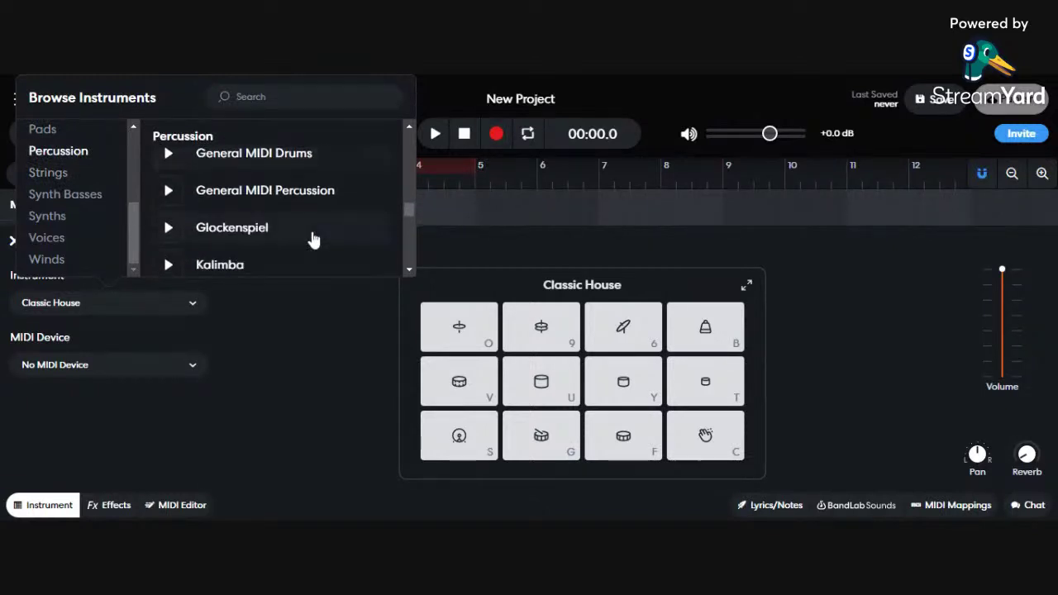
scroll(314, 239, "up", 3)
scroll(314, 239, "up", 10)
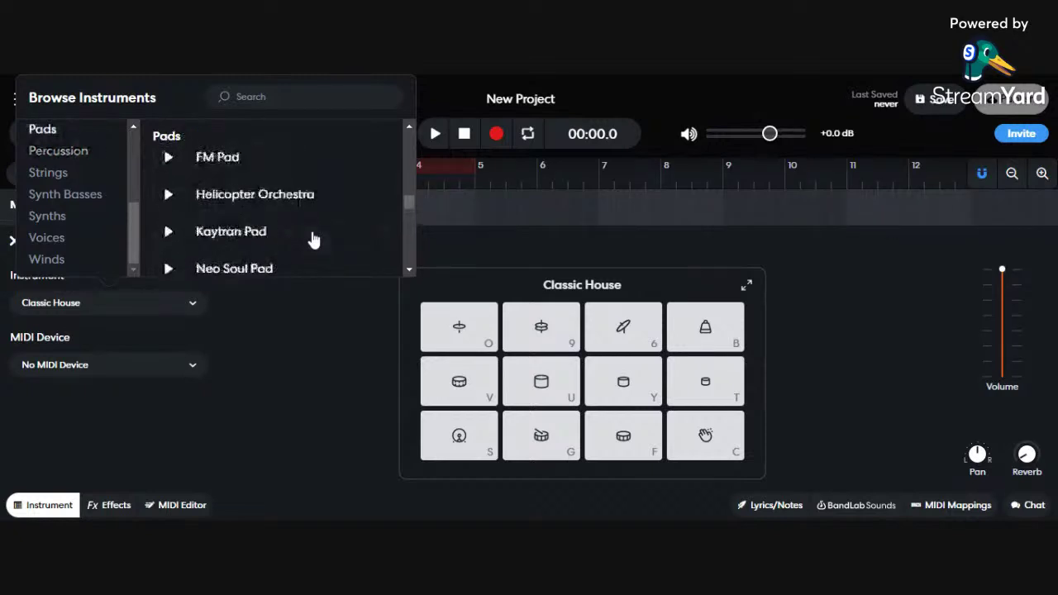
scroll(314, 240, "up", 12)
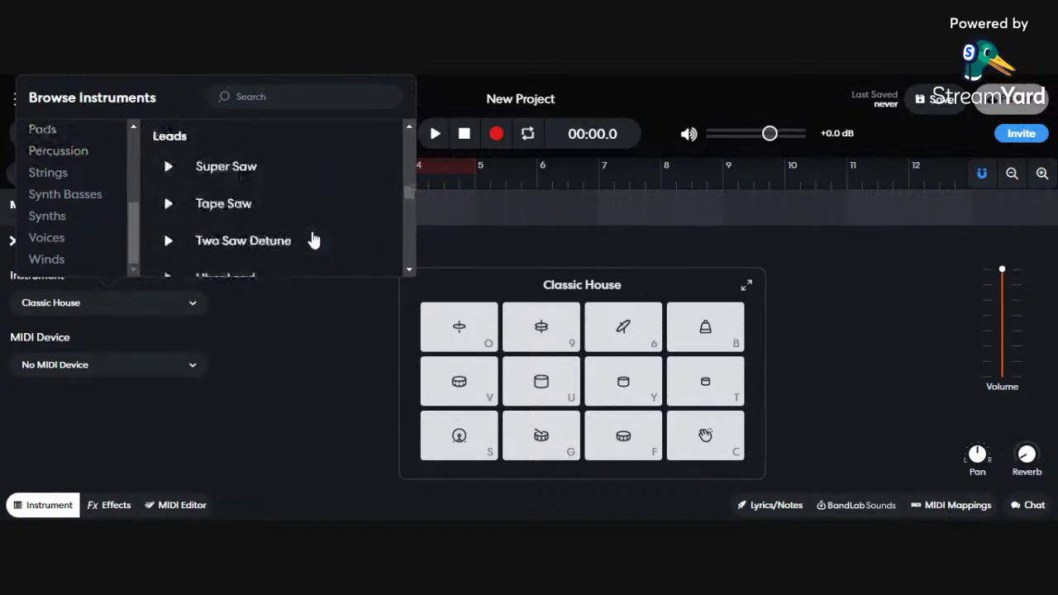
scroll(312, 240, "up", 3)
scroll(124, 220, "up", 4)
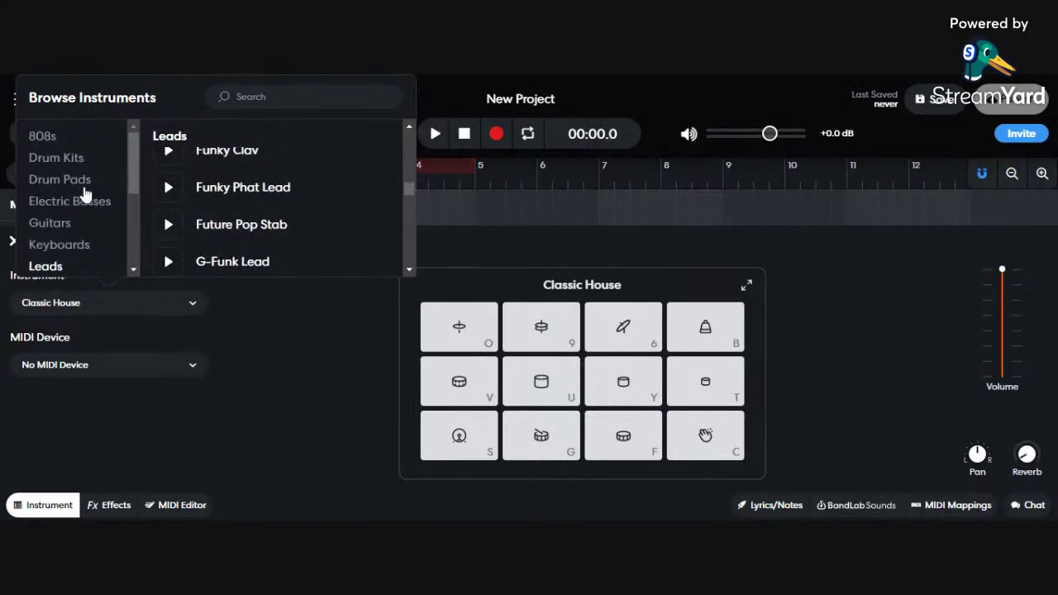
Load the Banjo from the Guitars category and audition notes on the B, N, M and comma keys
left_click(56, 225)
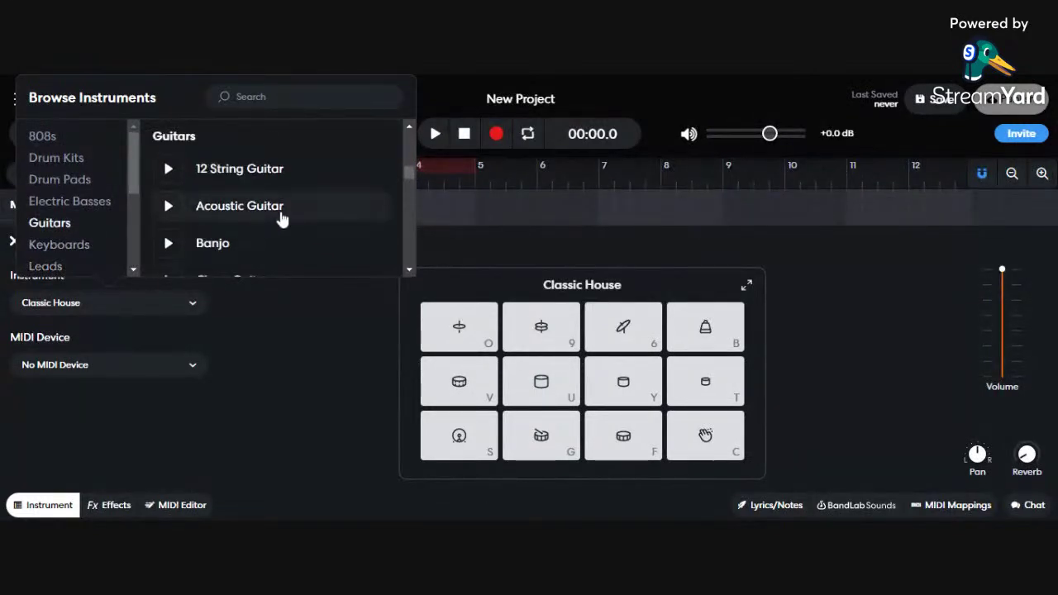
left_click(280, 243)
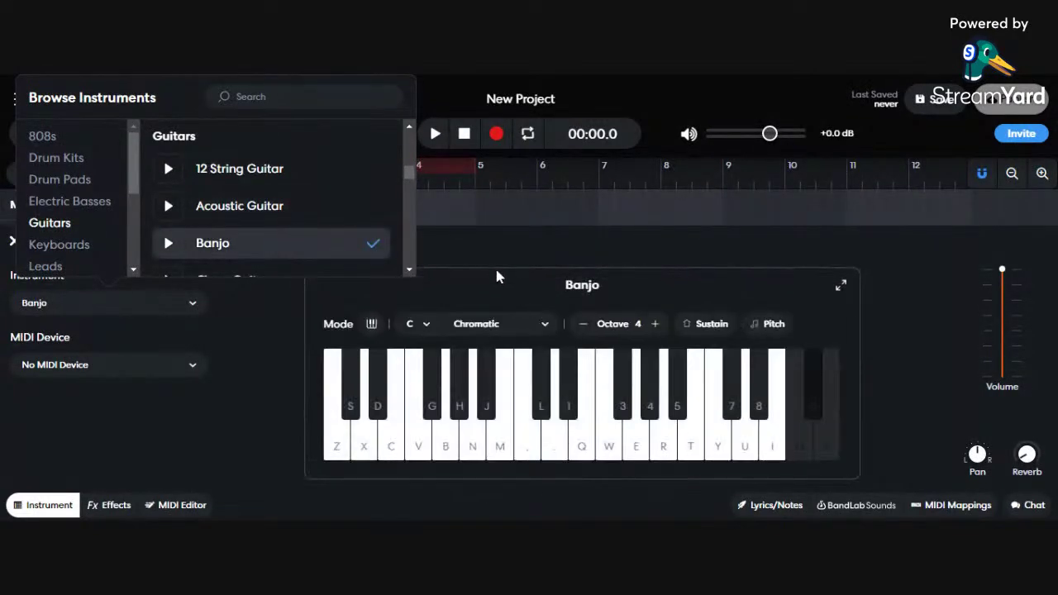
left_click(496, 280)
key("b")
key("b")
key("b")
key("n")
key("m")
key("comma")
key("b")
key("m")
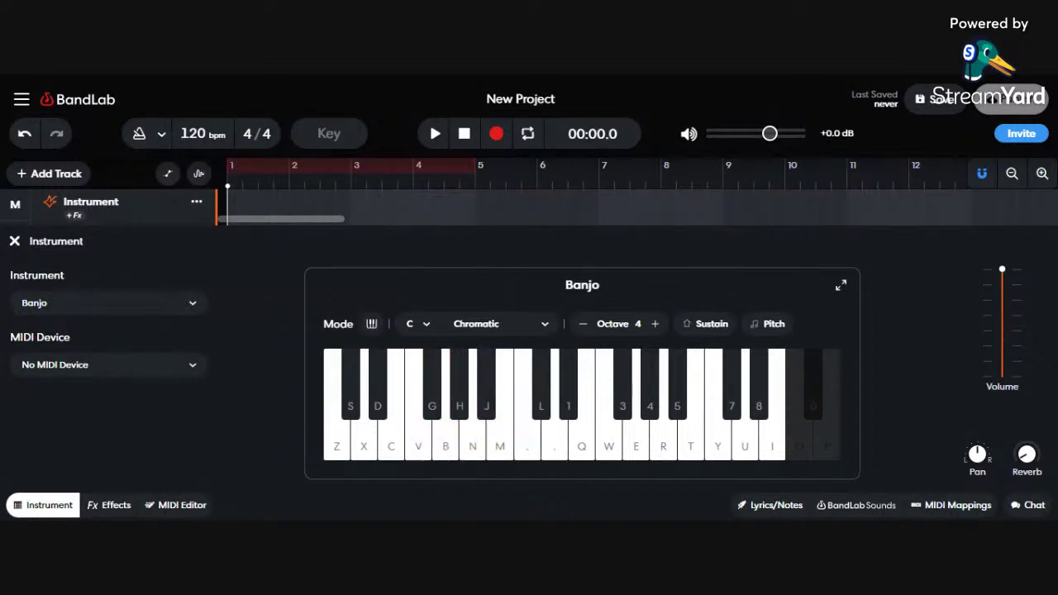
Audition a run of octave 4 Banjo notes on the white keys Z to N and the black keys S and D
key("z")
key("c")
key("v")
key("b")
key("n")
key("b")
key("x")
key("v")
key("z")
key("c")
key("s")
key("z")
key("d")
key("s")
key("z")
key("b")
key("n")
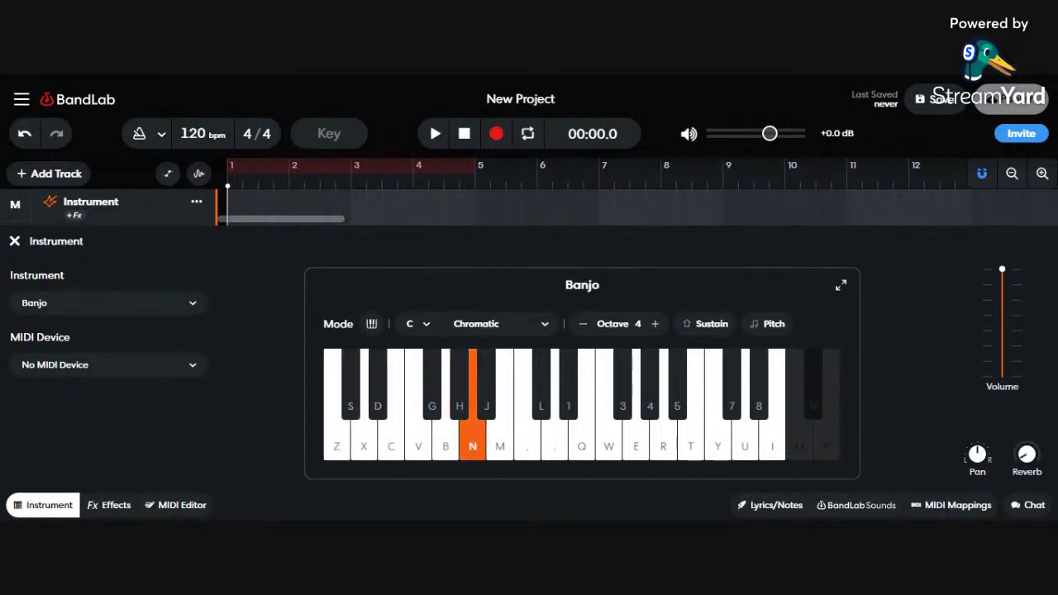
Play Banjo notes from M and comma down to Z, and alternate low Z and X with high comma and M
key("m")
key("comma")
key("m")
key("n")
key("v")
key("c")
key("x")
key("z")
key("comma")
key("z")
key("comma")
key("x")
key("m")
key("z")
key("comma")
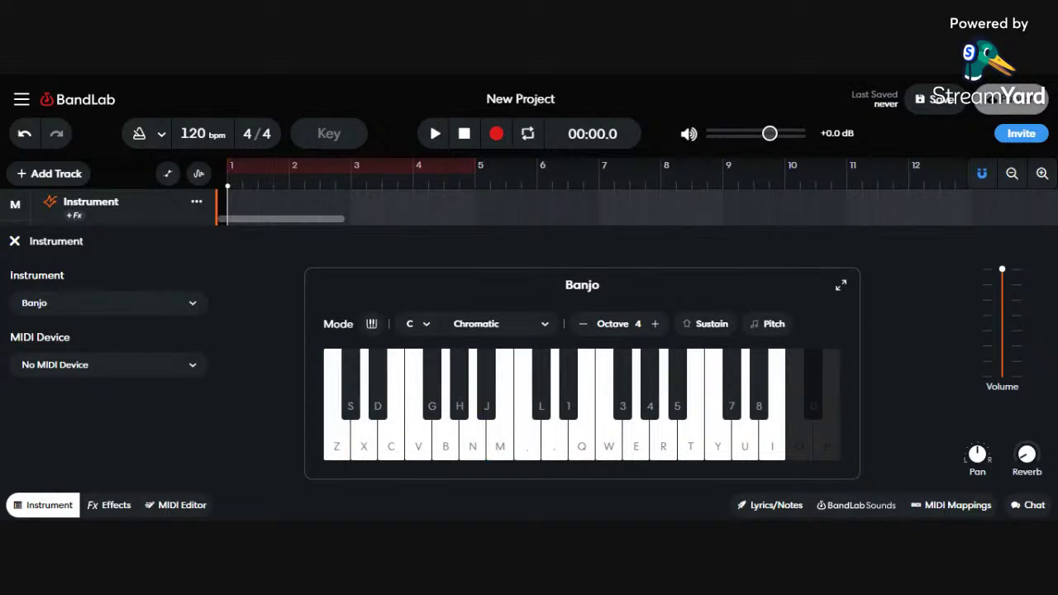
Load Clean Guitar Hard from the Guitars category and audition notes on the N, M and V keys
left_click(182, 314)
scroll(276, 206, "down", 2)
scroll(289, 216, "up", 2)
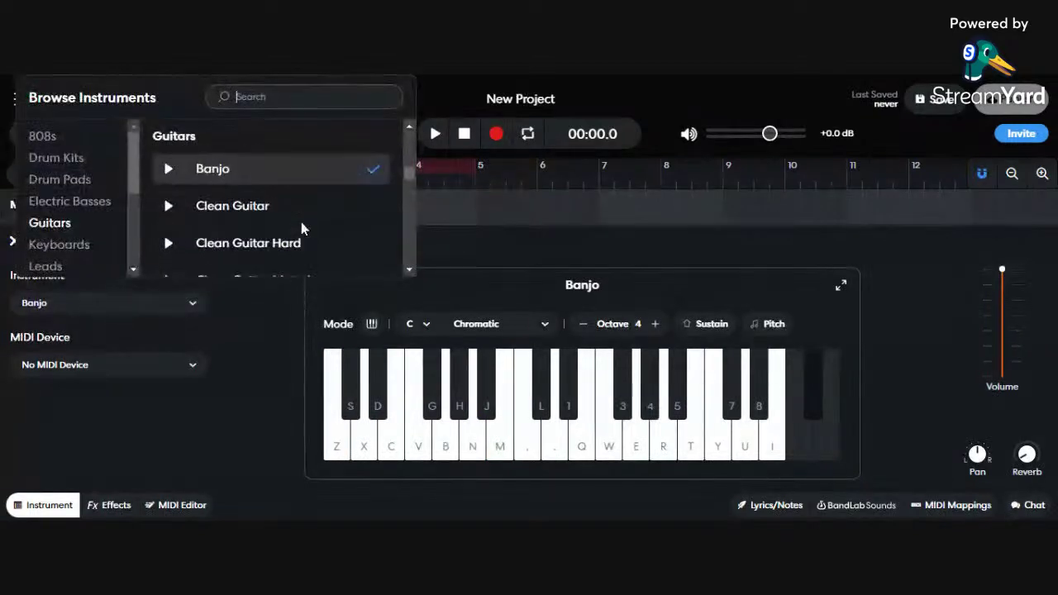
left_click(294, 248)
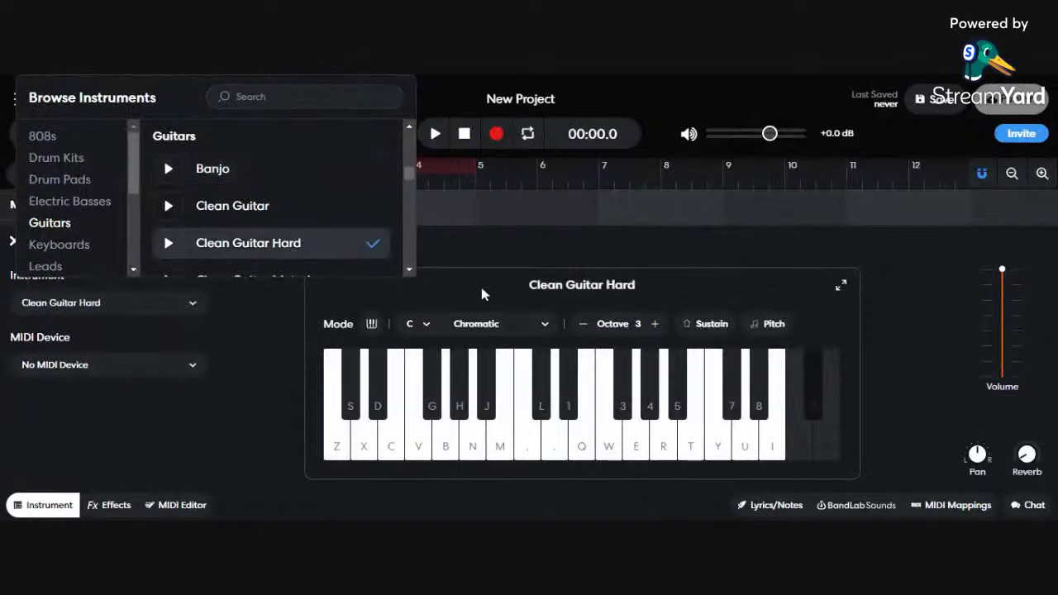
left_click(483, 294)
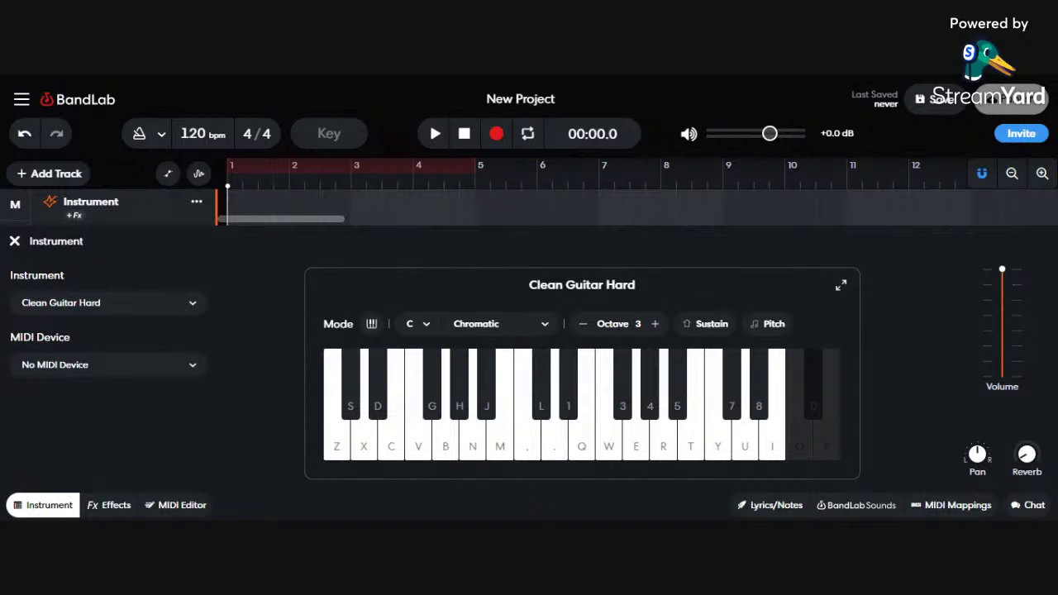
key("n")
key("m")
key("v")
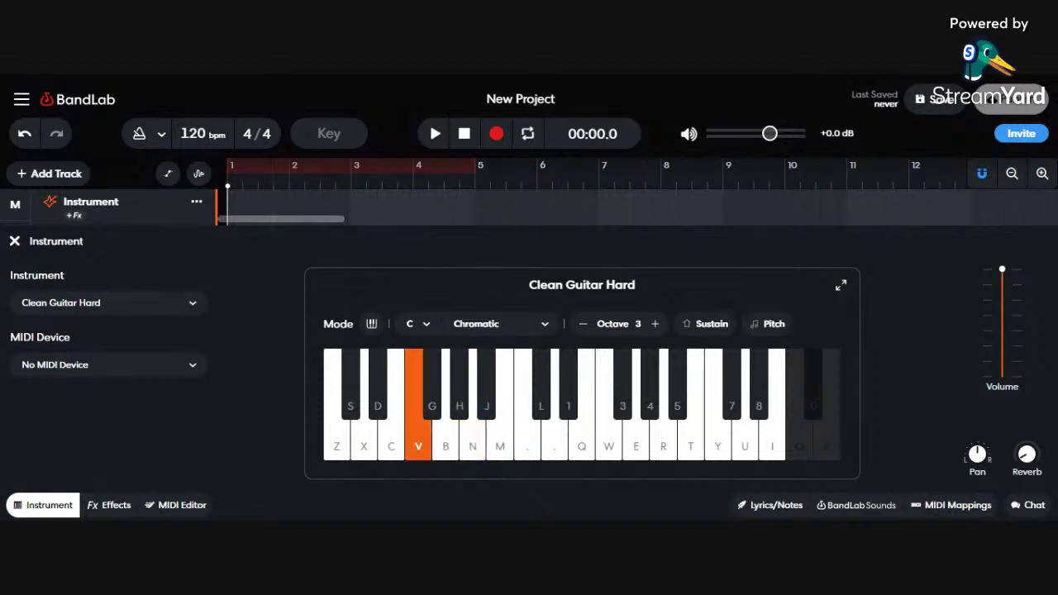
Play octave 3 Clean Guitar Hard notes on the white keys between Z and period, working downward in pairs
key("z")
key("period")
key("comma")
key("m")
key("n")
key("v")
key("m")
key("n")
key("c")
key("b")
key("x")
key("v")
key("z")
key("c")
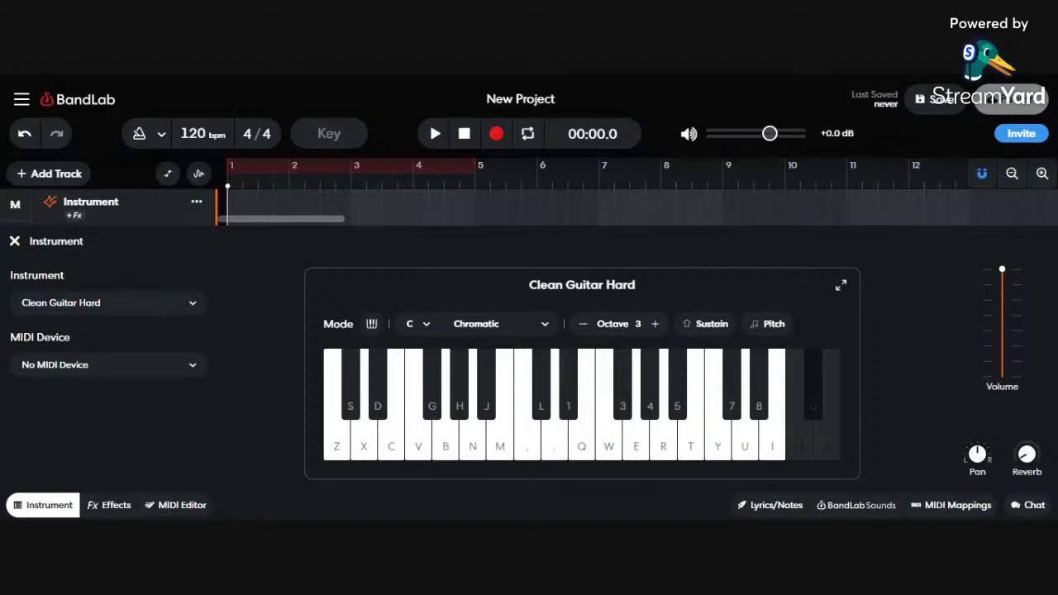
Audition the high Clean Guitar Hard note on I, plus lower notes on the white keys from Z to comma
key("i")
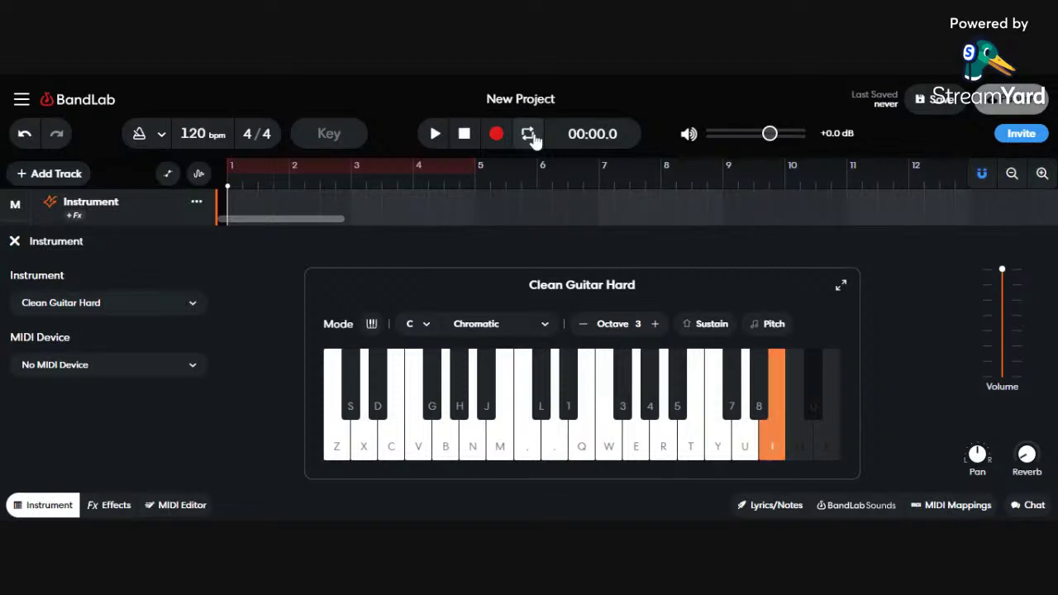
key("b")
key("c")
key("n")
key("m")
key("comma")
key("z")
key("x")
key("m")
key("c")
key("n")
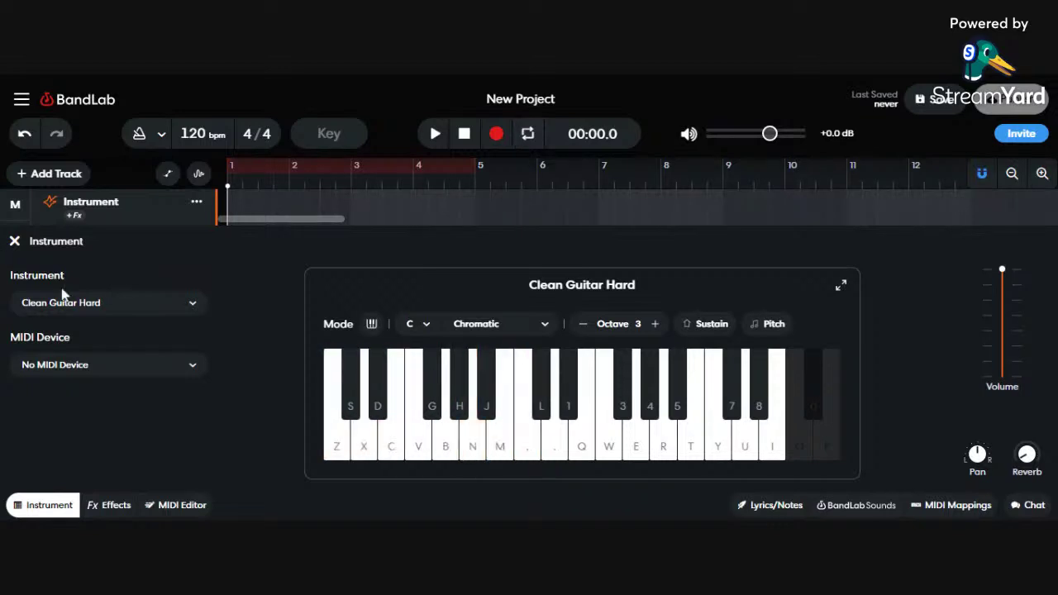
Load the Daylight Guitar from the Guitars category
left_click(113, 302)
scroll(262, 216, "down", 1)
scroll(264, 218, "down", 1)
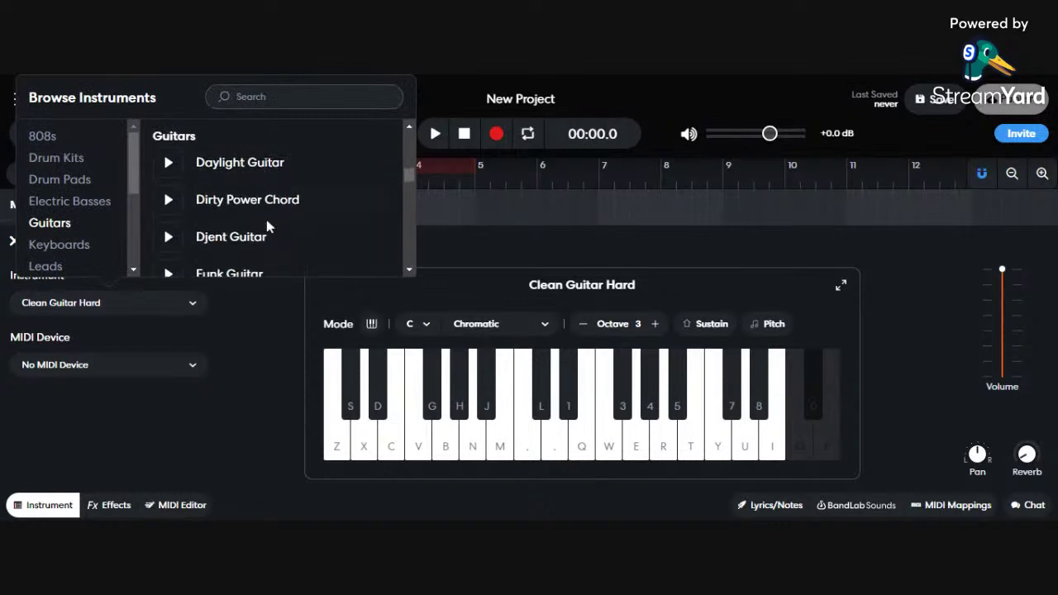
left_click(273, 169)
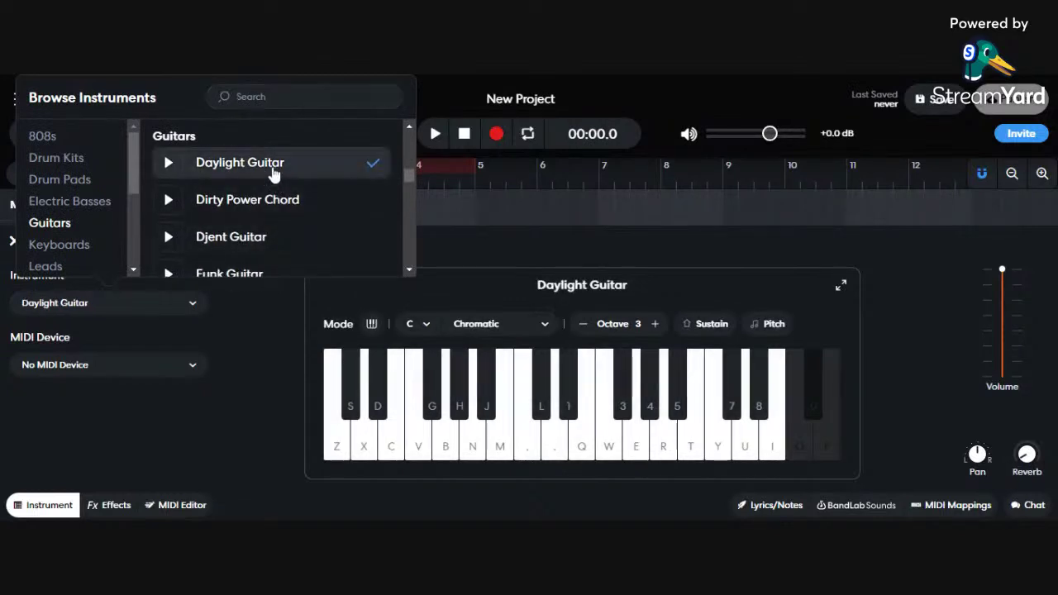
left_click(494, 304)
Audition Daylight Guitar notes on the C, B, N, M and comma keys, plus Q and H
key("b")
key("n")
key("m")
key("comma")
key("m")
key("c")
key("n")
key("b")
key("c")
key("n")
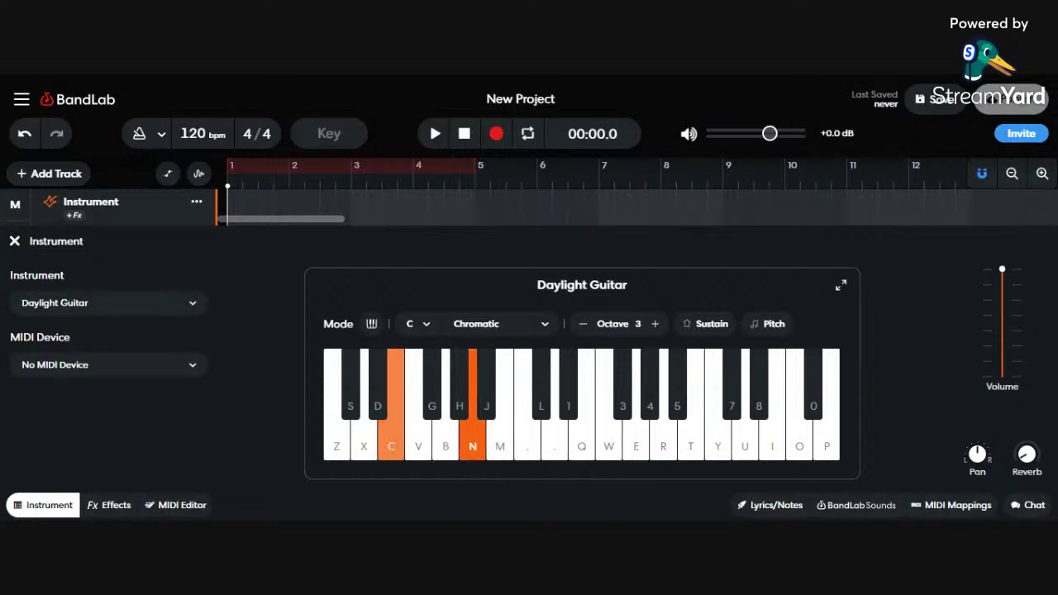
key("q")
key("b")
key("h")
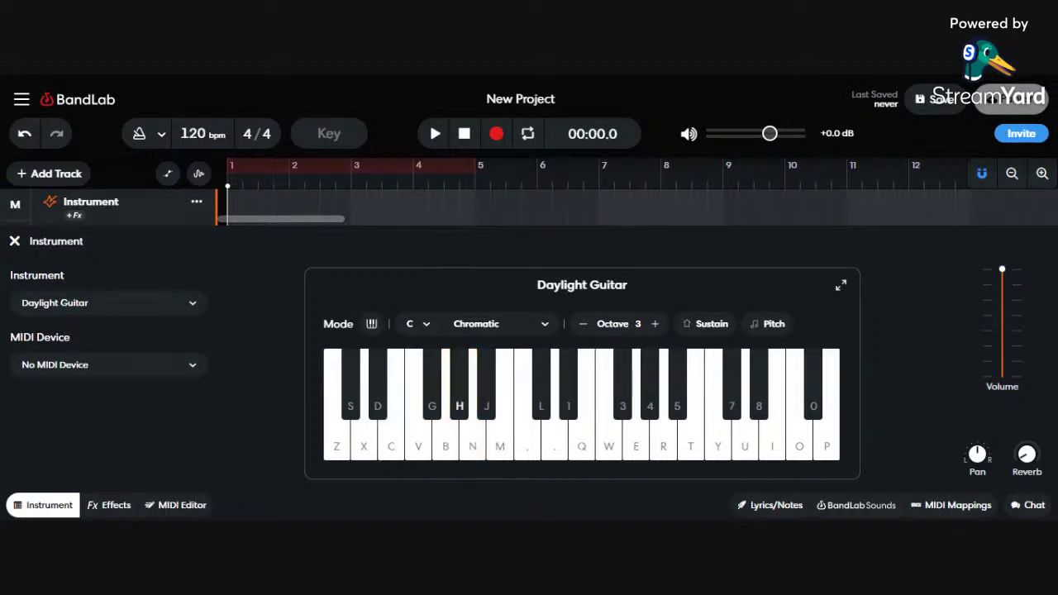
Play Daylight Guitar notes from period down to V, and alternate low C and X with high comma and M
key("c")
key("y")
key("v")
key("period")
key("m")
key("n")
key("b")
key("v")
key("period")
key("c")
key("comma")
key("c")
key("comma")
key("x")
key("m")
key("c")
key("comma")
Load the Accordion from the Keyboards category
left_click(145, 304)
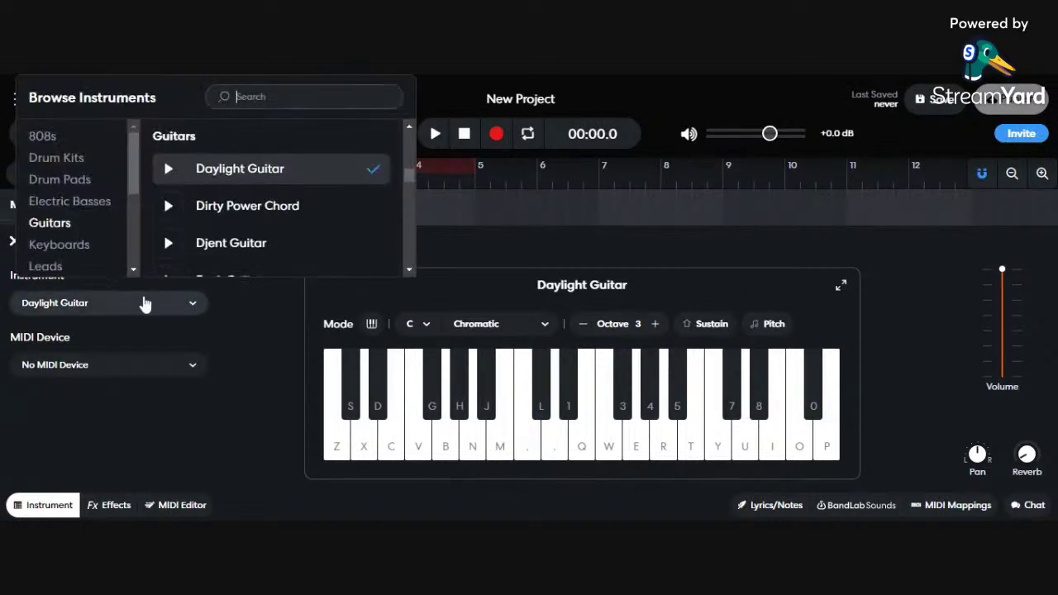
scroll(295, 207, "down", 1)
left_click(62, 245)
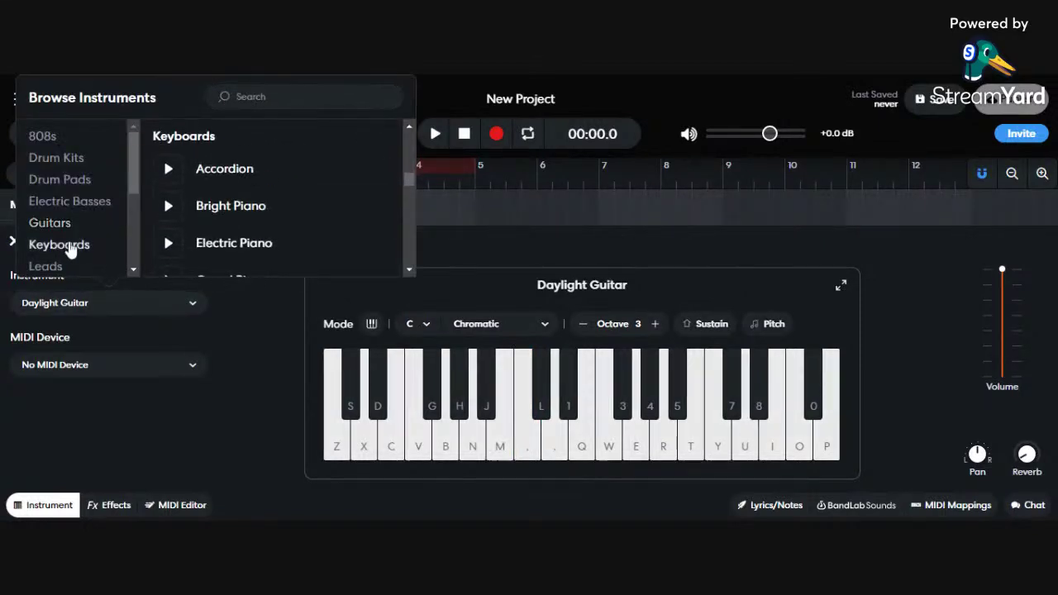
left_click(272, 173)
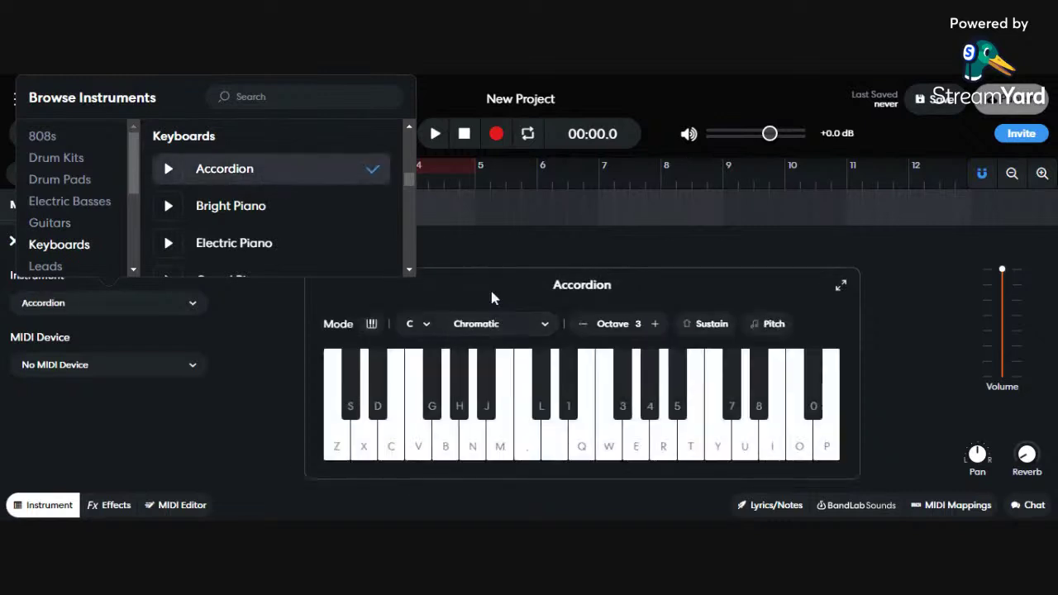
left_click(490, 287)
Audition octave 3 Accordion notes on the white keys between Z and period
key("b")
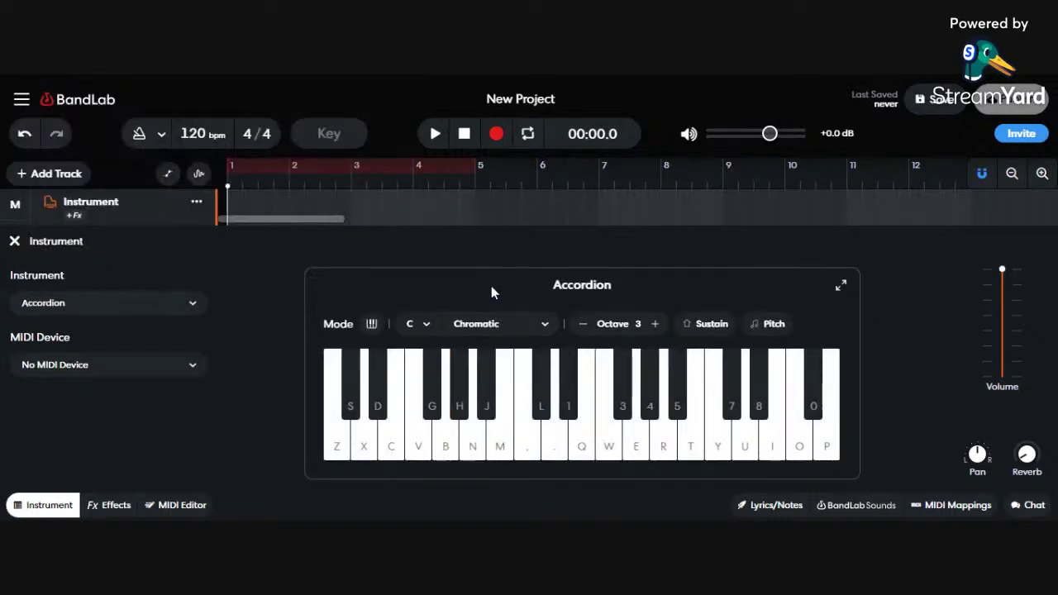
key("b")
key("n")
key("m")
key("z")
key("period")
key("m")
key("n")
key("v")
key("b")
key("c")
key("b")
key("v")
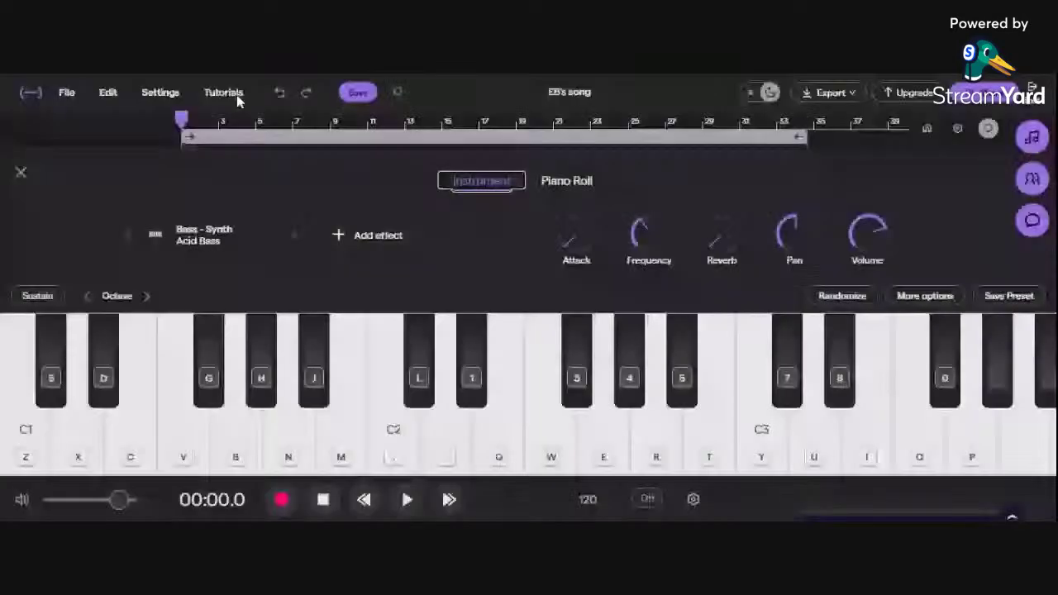
Switch to the Soundtrap project and change its Bass - Synth instrument to Attack Bass
left_click(292, 235)
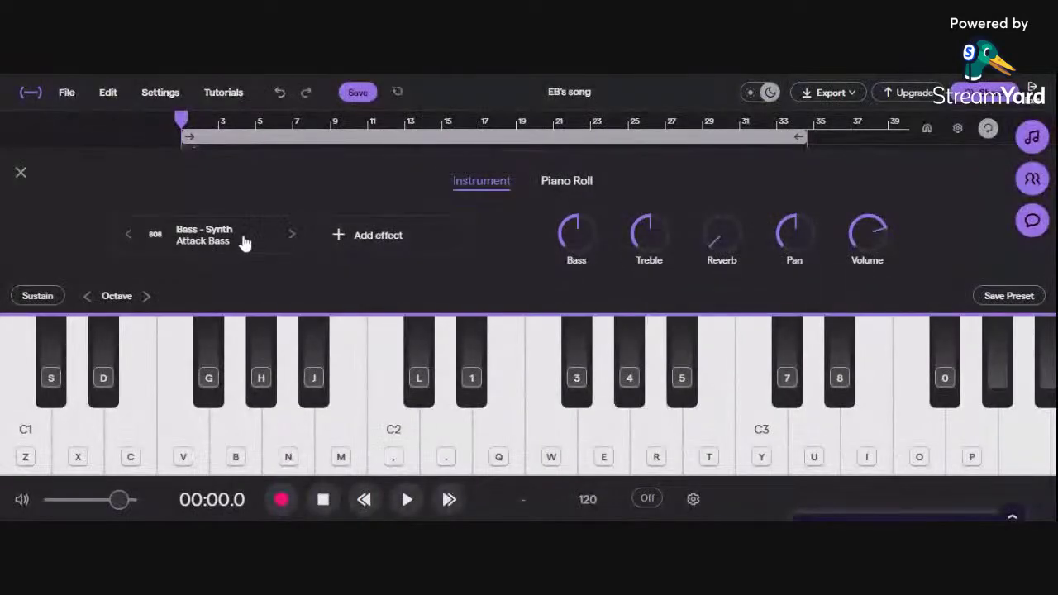
left_click(193, 237)
left_click(194, 236)
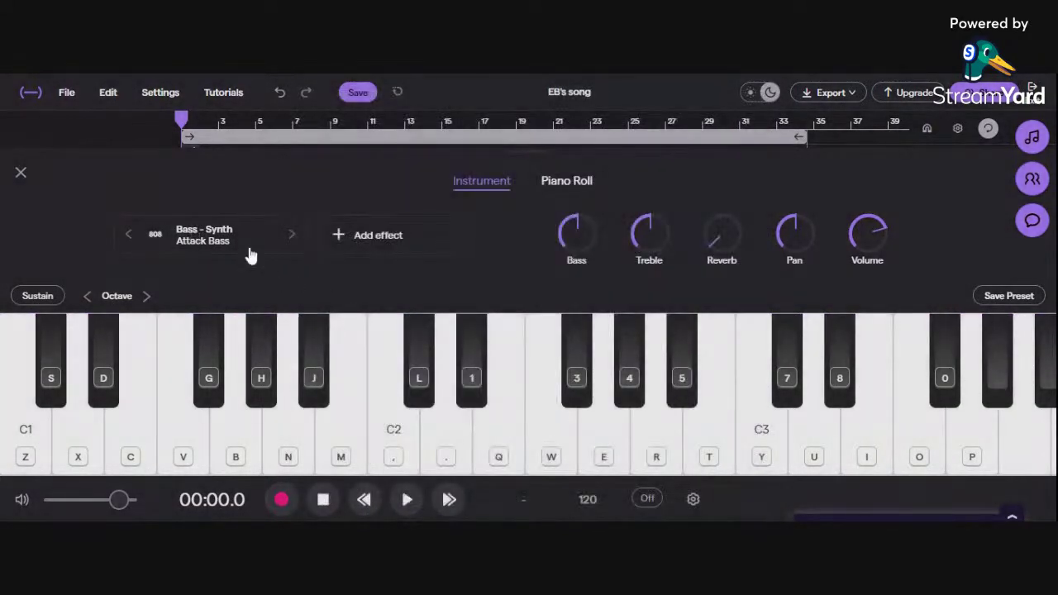
Browse the Keys instrument presets, looking through the Organs and Other groups
left_click(227, 237)
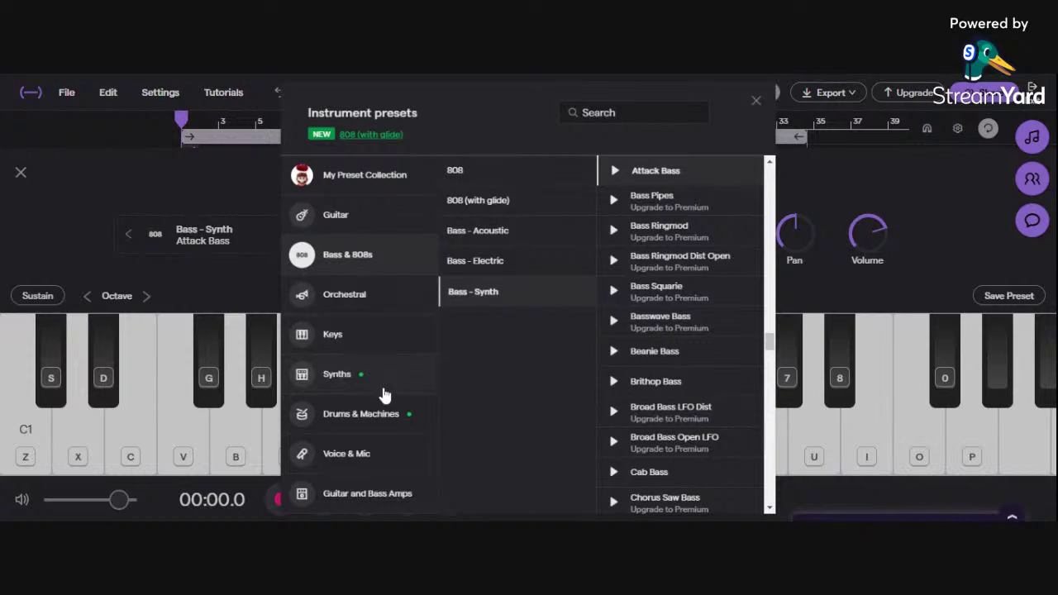
left_click(404, 348)
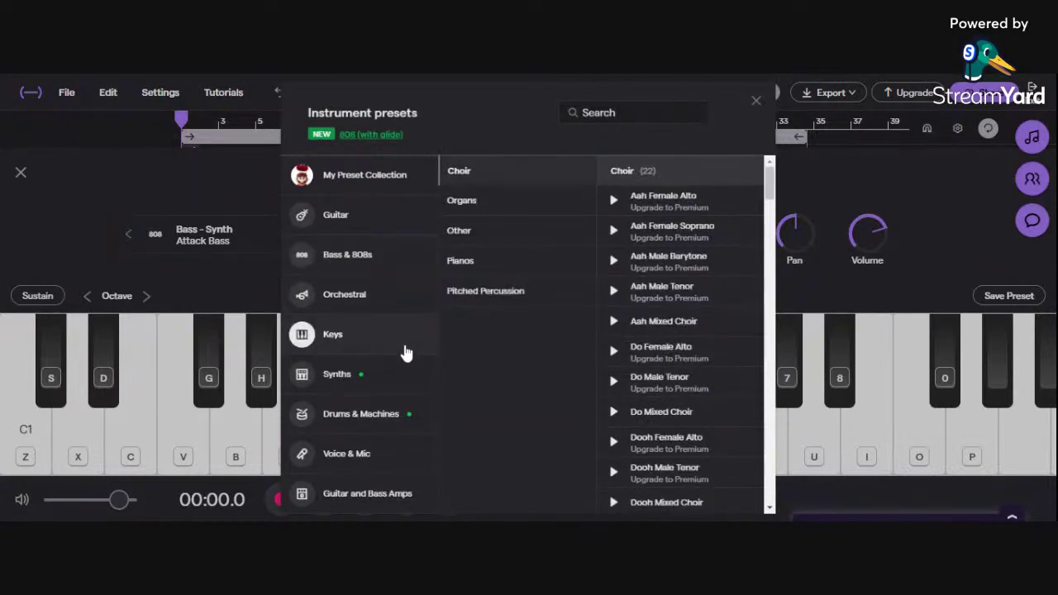
left_click(547, 204)
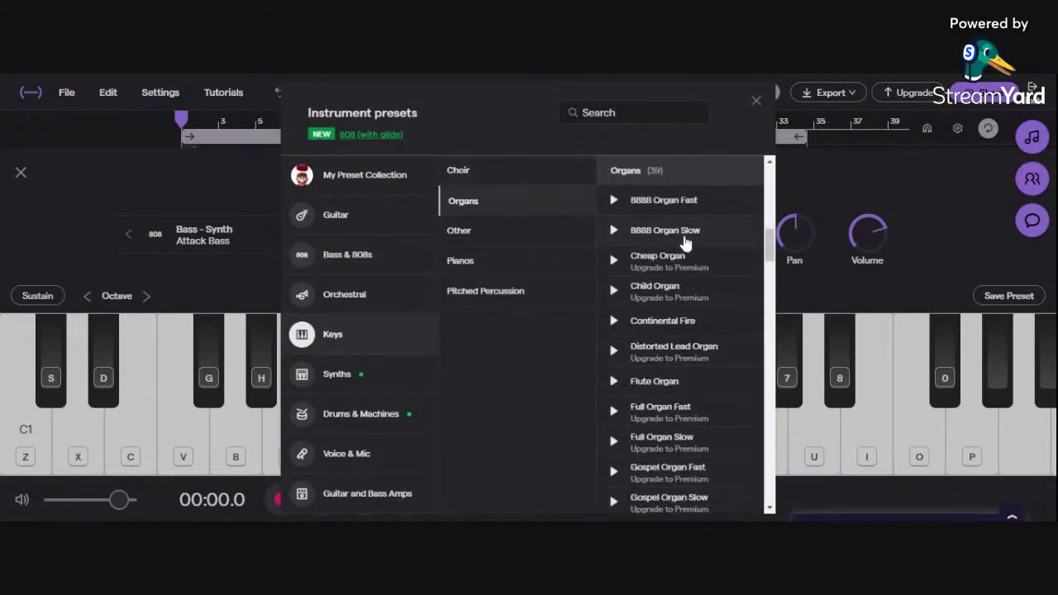
left_click(500, 235)
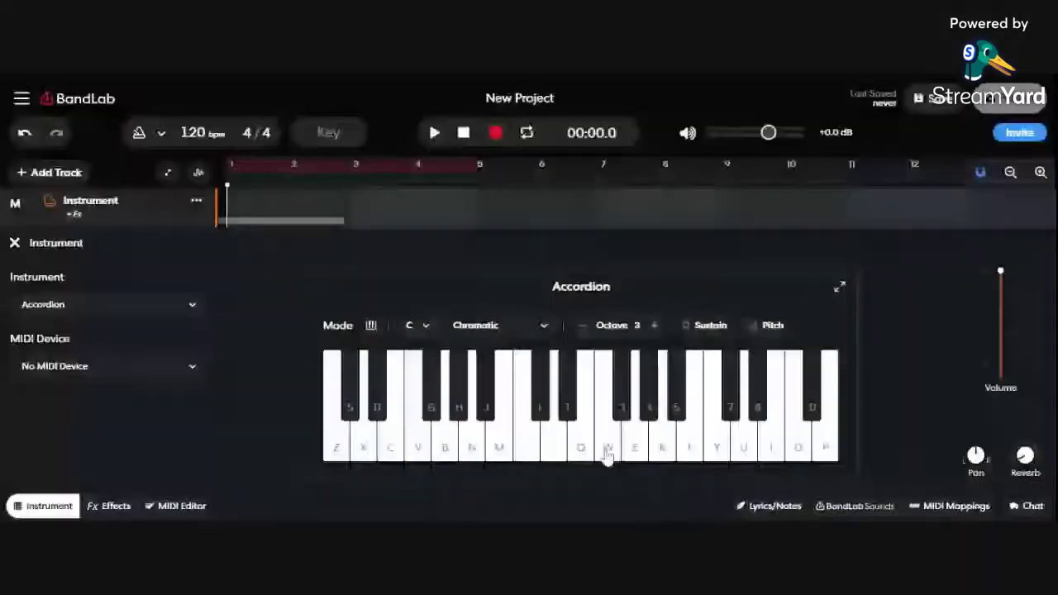
Return to the BandLab project and load the Bright Piano from the Keyboards category
left_click(165, 305)
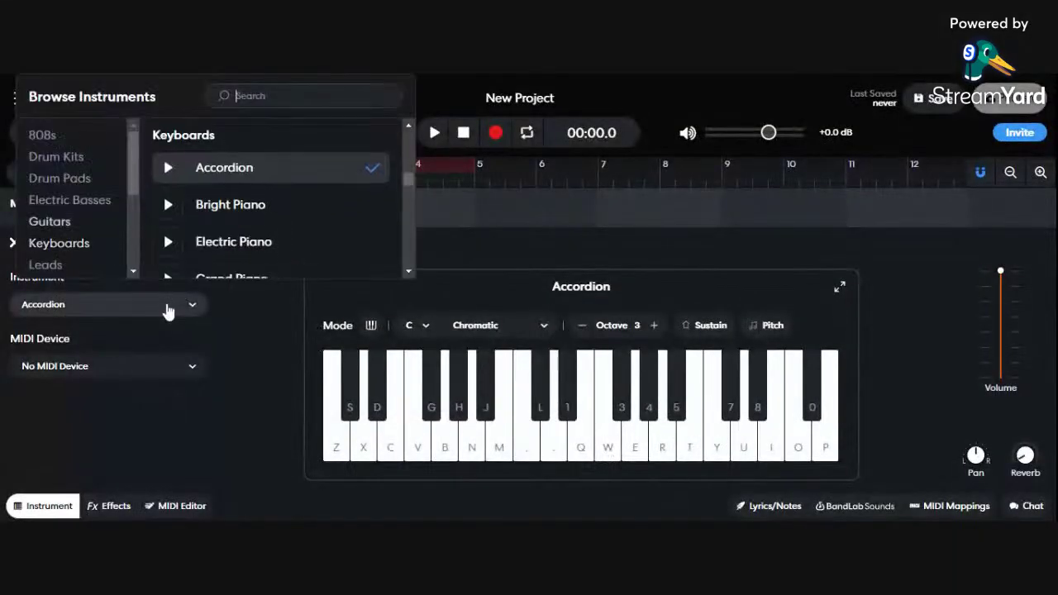
left_click(226, 206)
left_click(490, 304)
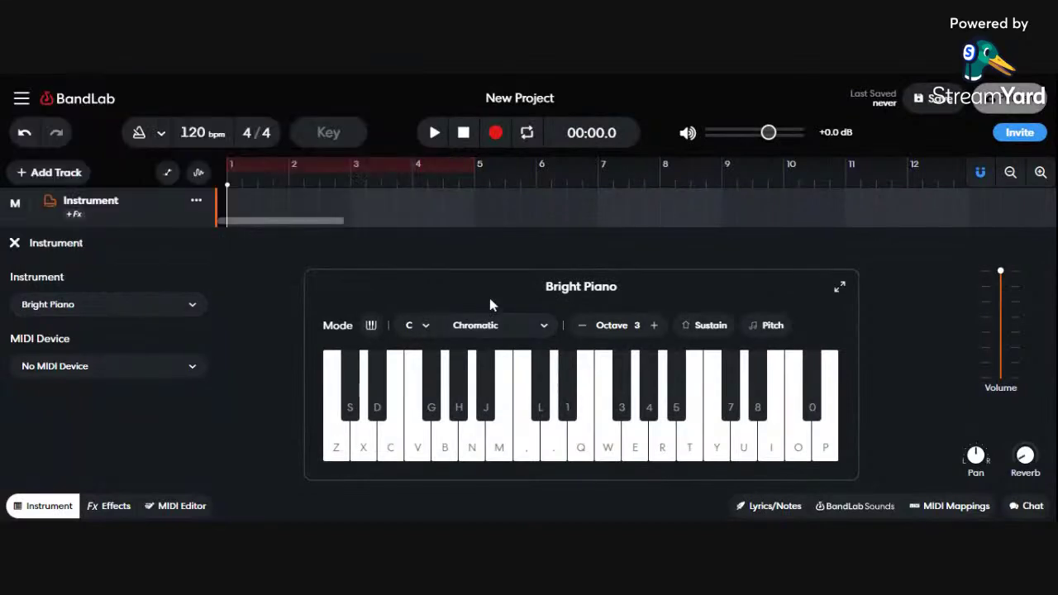
Audition octave 3 Bright Piano notes on the white keys from M down to Z
key("b")
key("b")
key("n")
key("b")
key("n")
key("m")
key("v")
key("n")
key("b")
key("v")
key("x")
key("c")
key("z")
Play a descending Bright Piano pattern from comma down to Z, ending on X and C
key("comma")
key("m")
key("n")
key("v")
key("b")
key("n")
key("c")
key("b")
key("x")
key("v")
key("z")
key("x")
key("c")
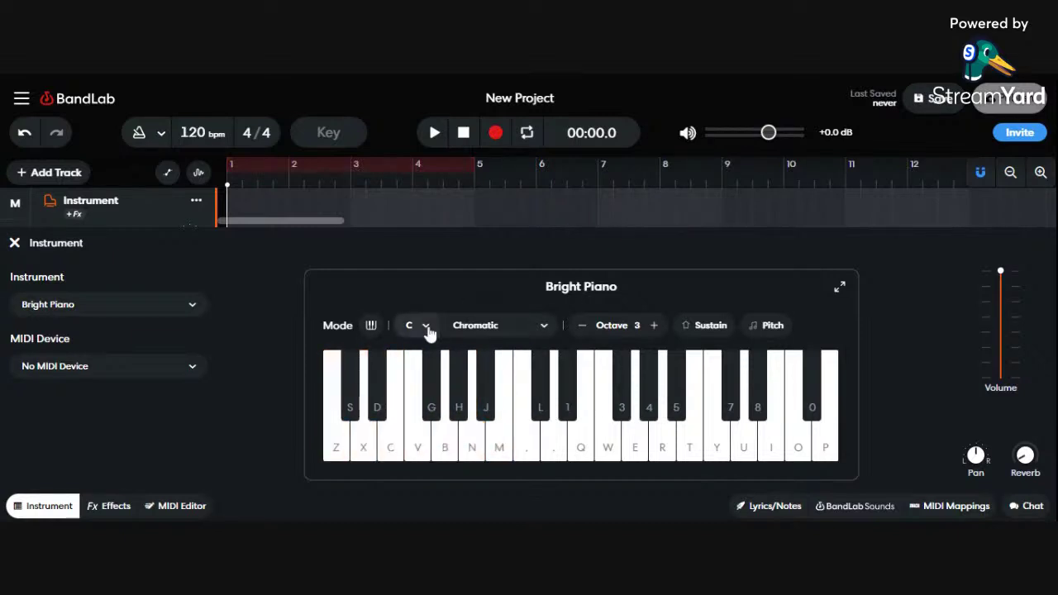
Try E, D♯, C♯ and G♭ as the Bright Piano keyboard's root note
left_click(426, 328)
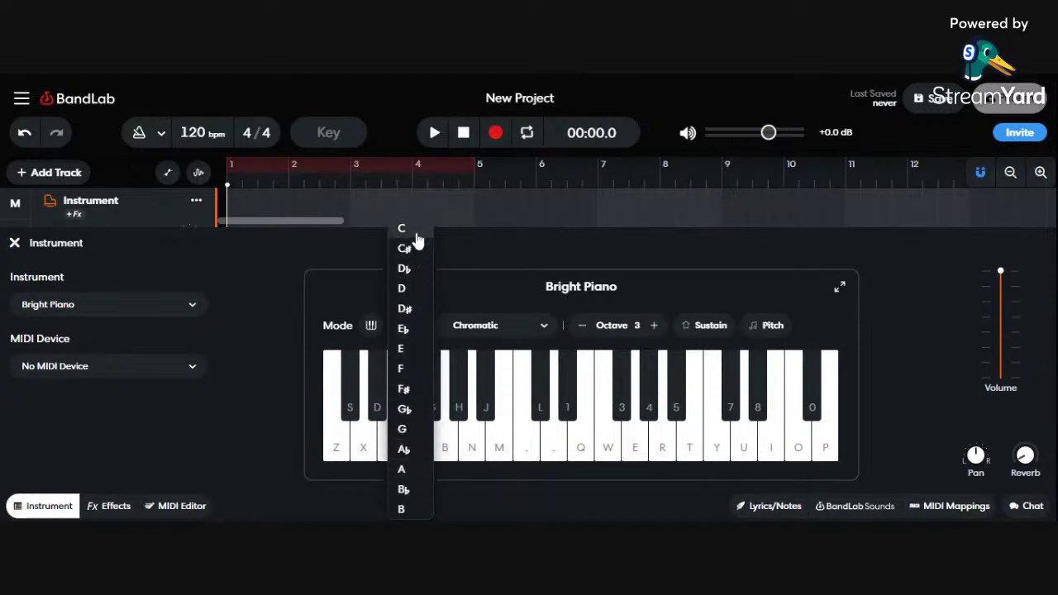
left_click(403, 347)
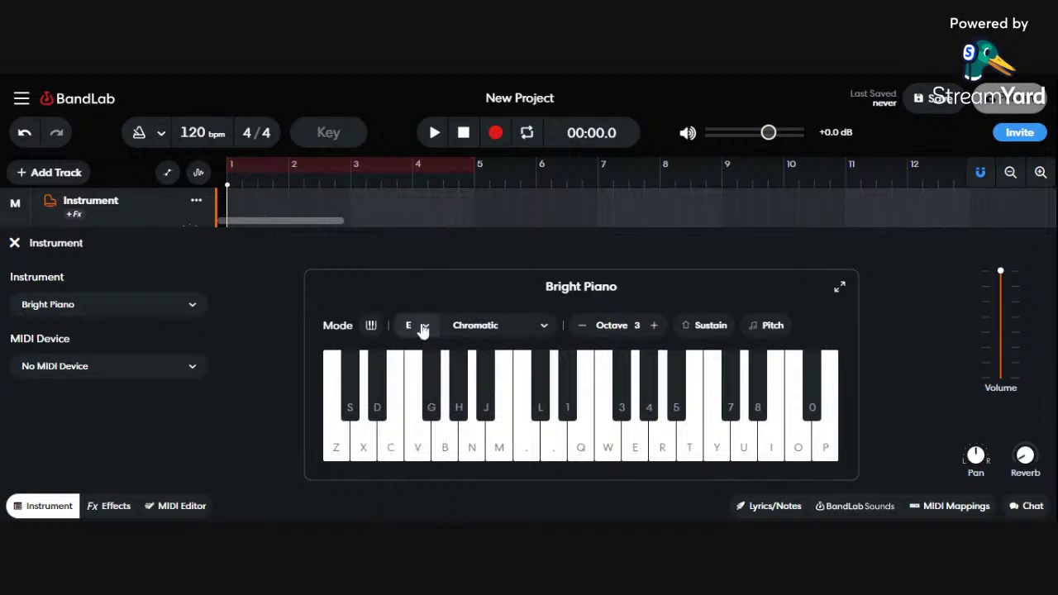
left_click(421, 326)
left_click(422, 286)
left_click(420, 324)
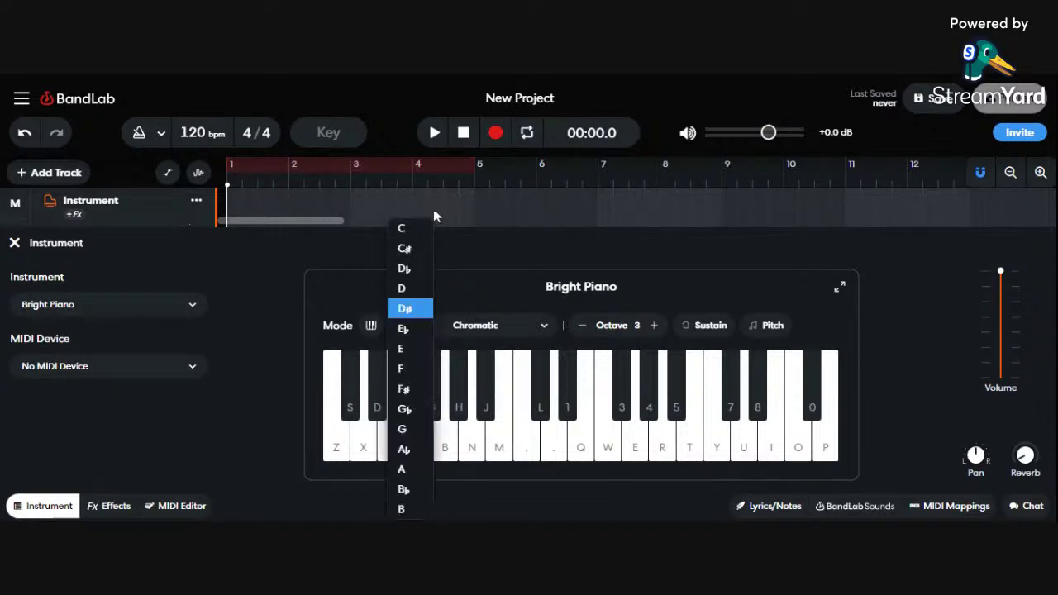
left_click(409, 248)
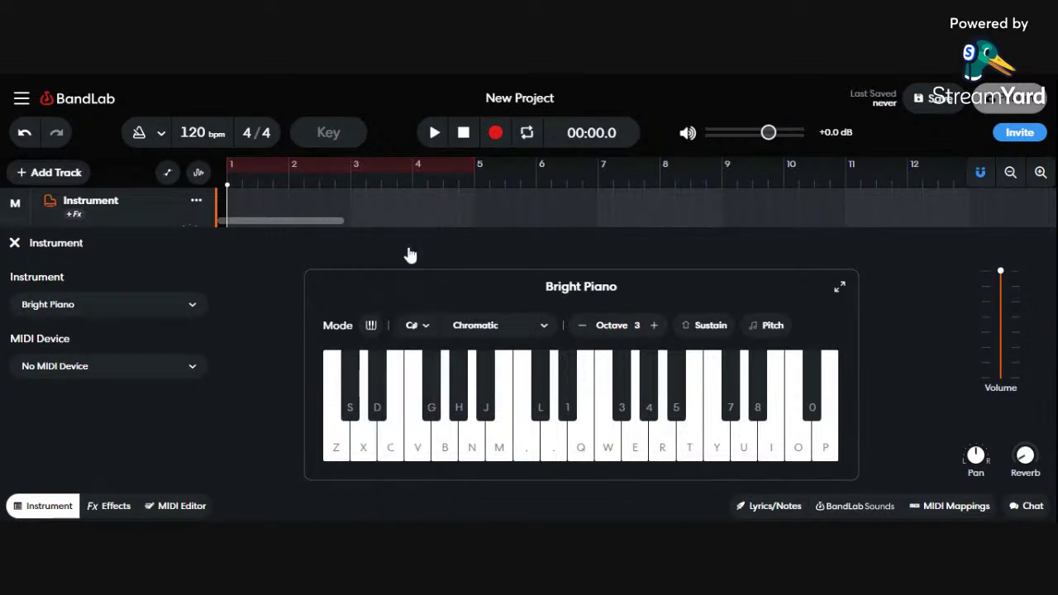
left_click(429, 326)
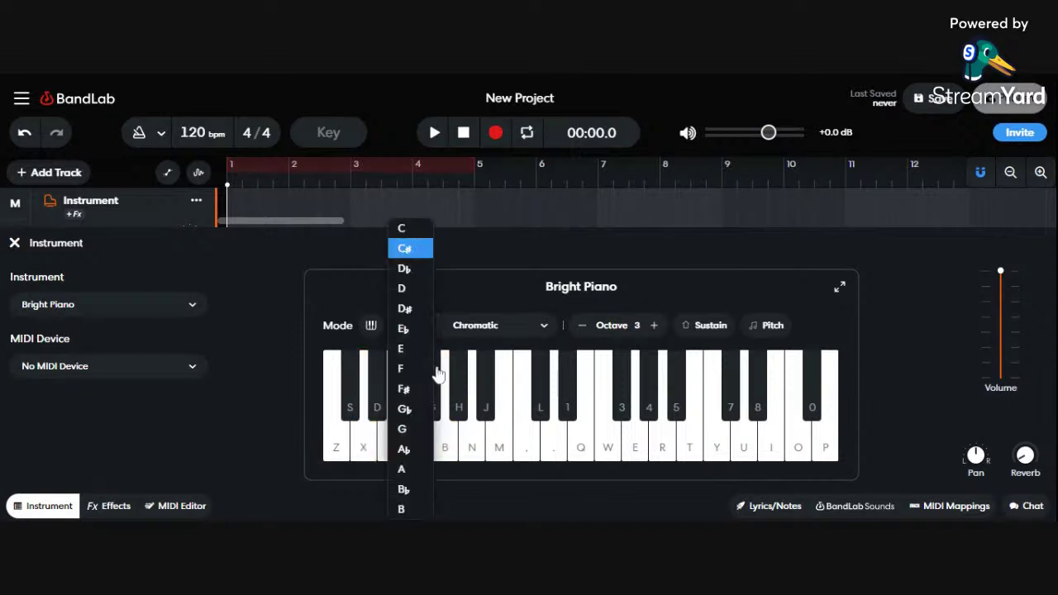
left_click(417, 410)
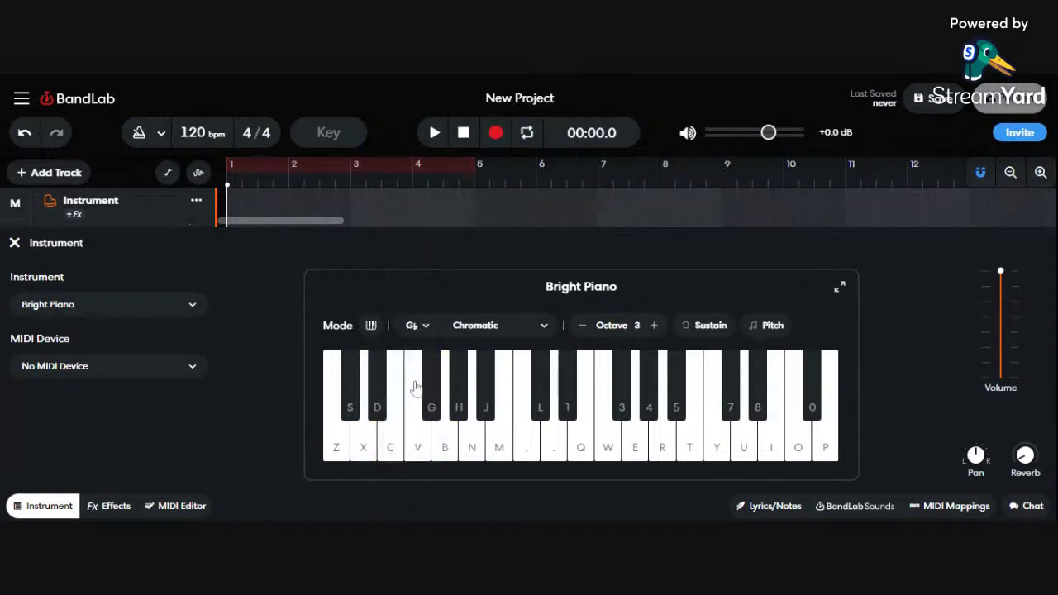
Try D and A♭ as the Bright Piano keyboard's root note
left_click(420, 325)
left_click(417, 286)
left_click(424, 326)
left_click(417, 243)
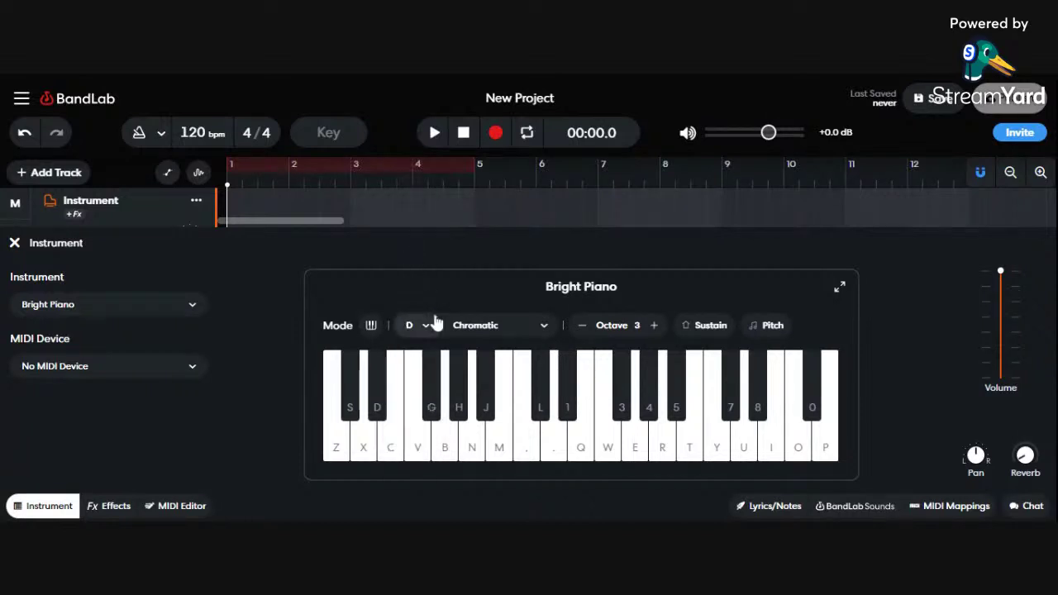
left_click(430, 326)
left_click(414, 455)
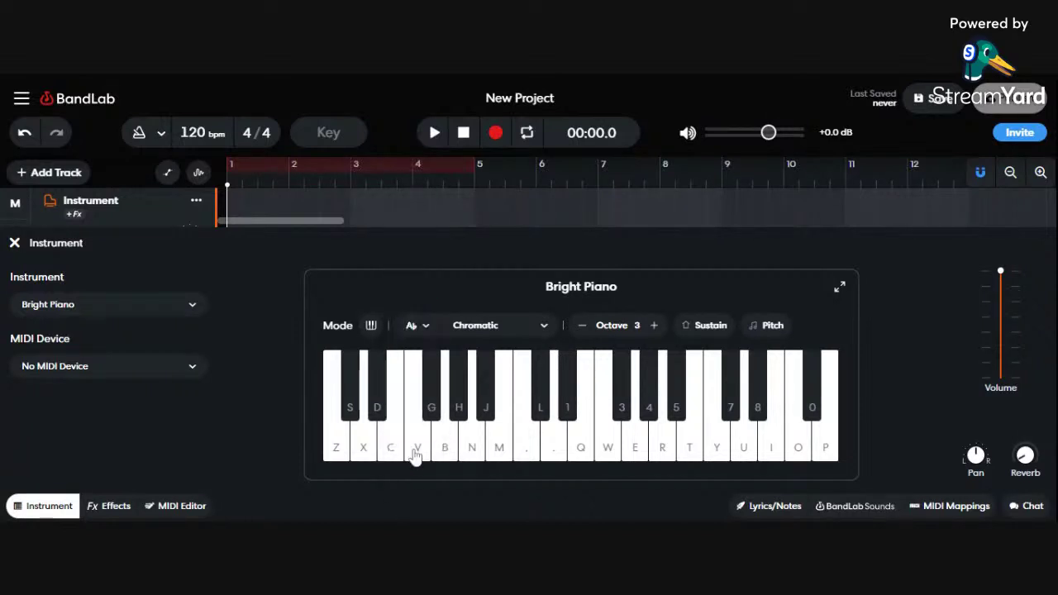
Set the Bright Piano keyboard's root note to D♯, keeping the Chromatic scale
left_click(424, 328)
left_click(404, 264)
left_click(430, 328)
left_click(405, 245)
Audition Bright Piano notes up and down the white keys from Z to B, and raise the octave to 4
key("v")
key("b")
key("v")
key("c")
key("x")
key("z")
key("c")
key("v")
key("b")
key("v")
key("c")
key("z")
left_click(654, 324)
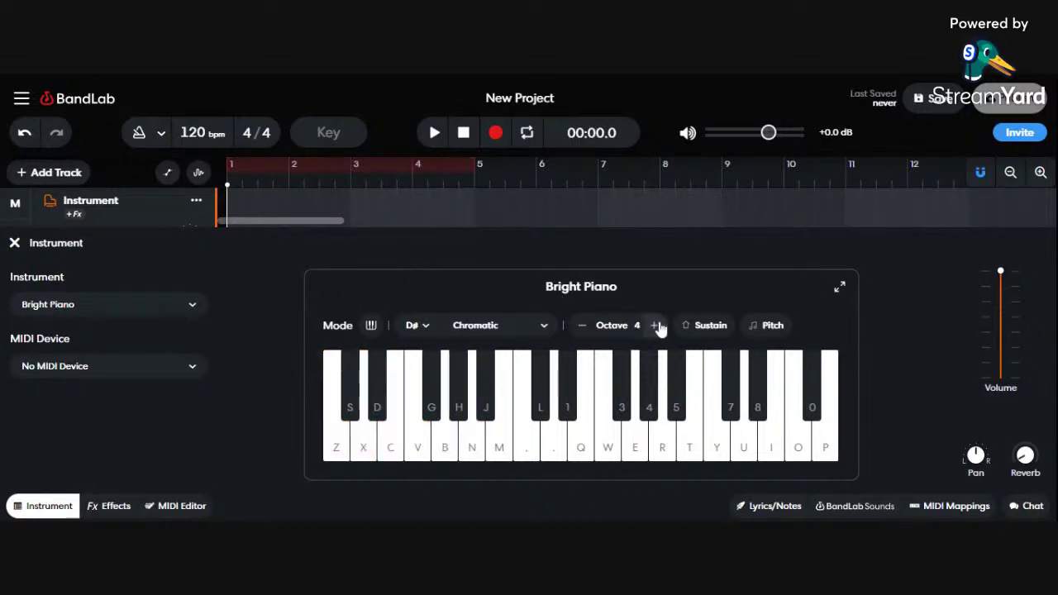
Audition Bright Piano notes at octave 4, moving up and down the white keys from X to the period key
key("b")
key("n")
key("m")
key("n")
key("b")
key("v")
key("c")
key("x")
key("comma")
key("period")
key("n")
key("c")
key("comma")
key("period")
key("v")
Raise the Bright Piano keyboard's octave again and audition the lowest white keys from Z to V
left_click(653, 325)
key("v")
key("z")
key("x")
key("c")
key("v")
Lower the Bright Piano keyboard's octave to 1 and audition its deep notes on the lower white keys
left_click(580, 325)
left_click(580, 325)
left_click(580, 325)
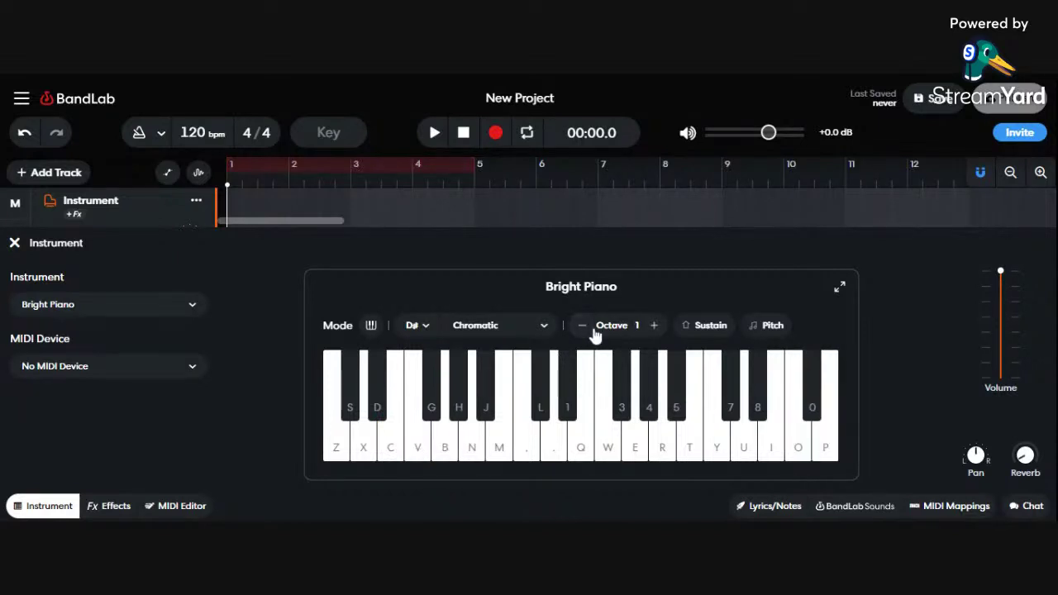
key("z")
key("c")
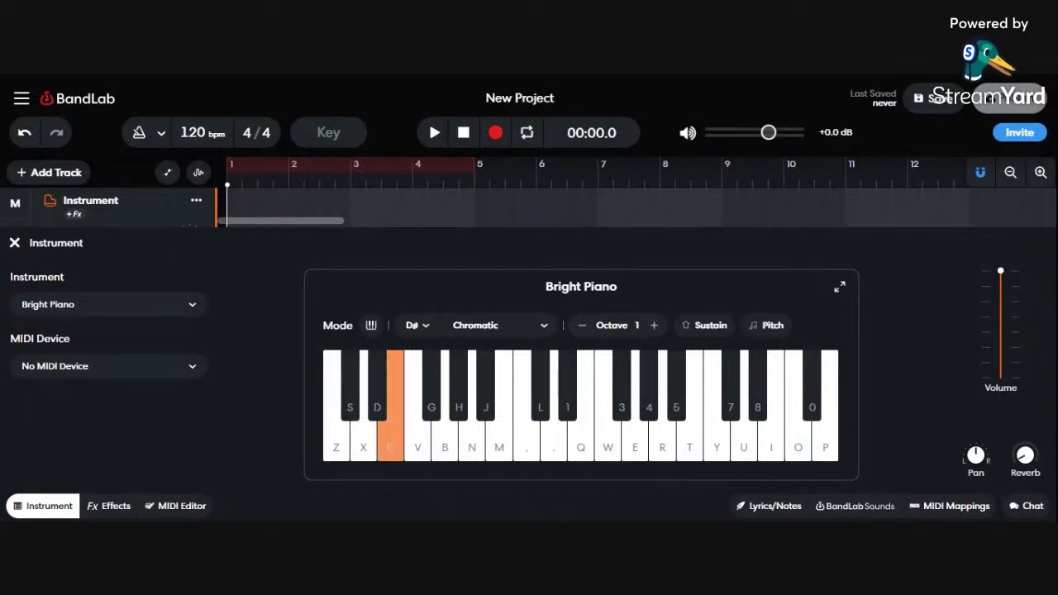
key("n")
key("c")
key("comma")
key("z")
key("period")
key("c")
key("x")
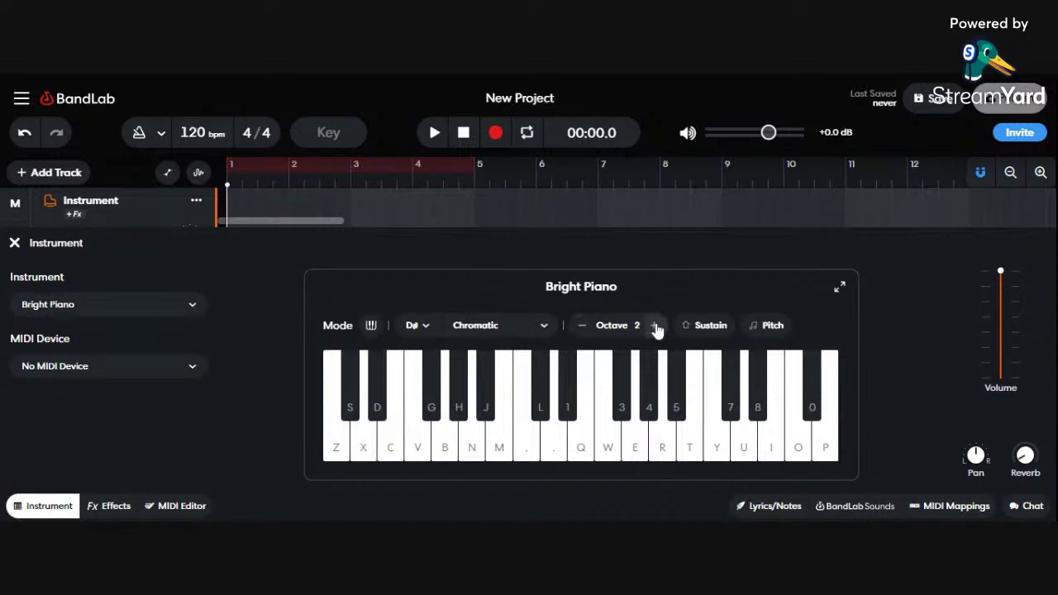
Bring the Bright Piano keyboard up to octave 3, auditioning a few of the lower white keys
key("v")
key("x")
key("z")
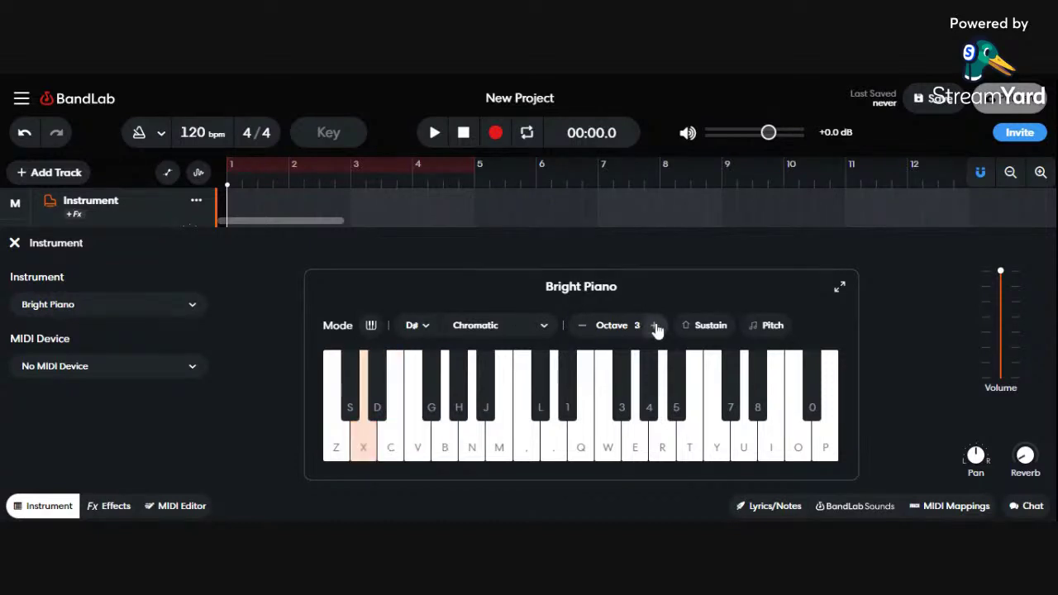
key("comma")
key("z")
key("comma")
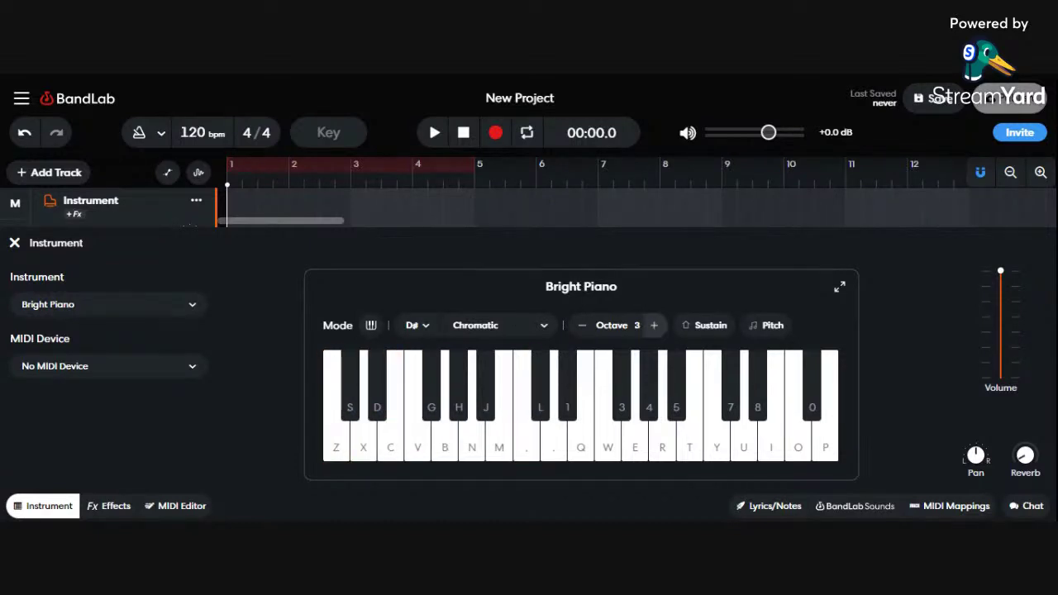
Switch the track's instrument to Electric Piano from the Keyboards category
left_click(191, 308)
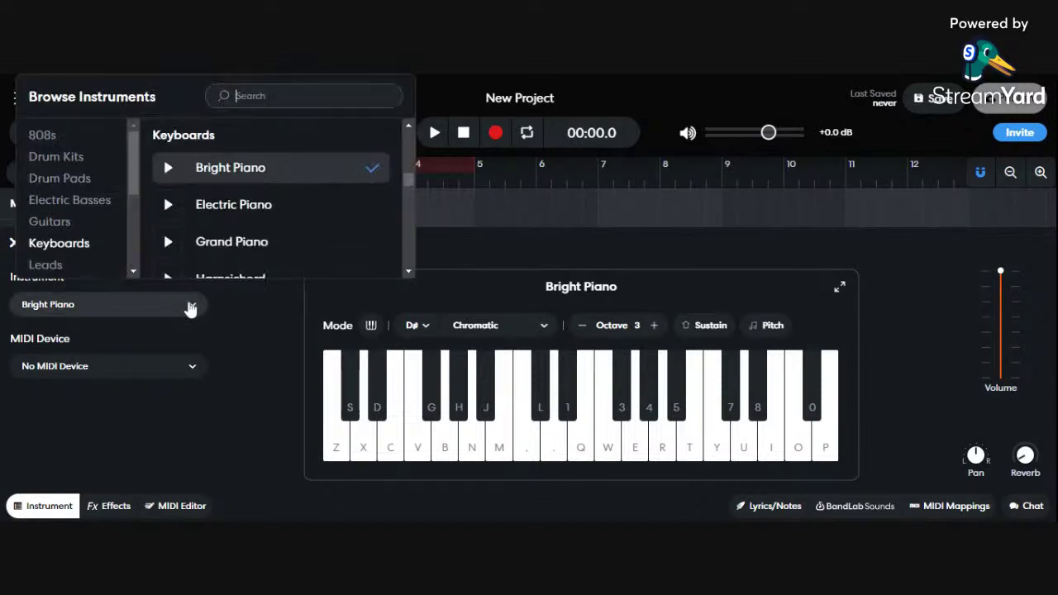
scroll(281, 220, "down", 1)
scroll(281, 217, "up", 1)
left_click(286, 207)
left_click(485, 248)
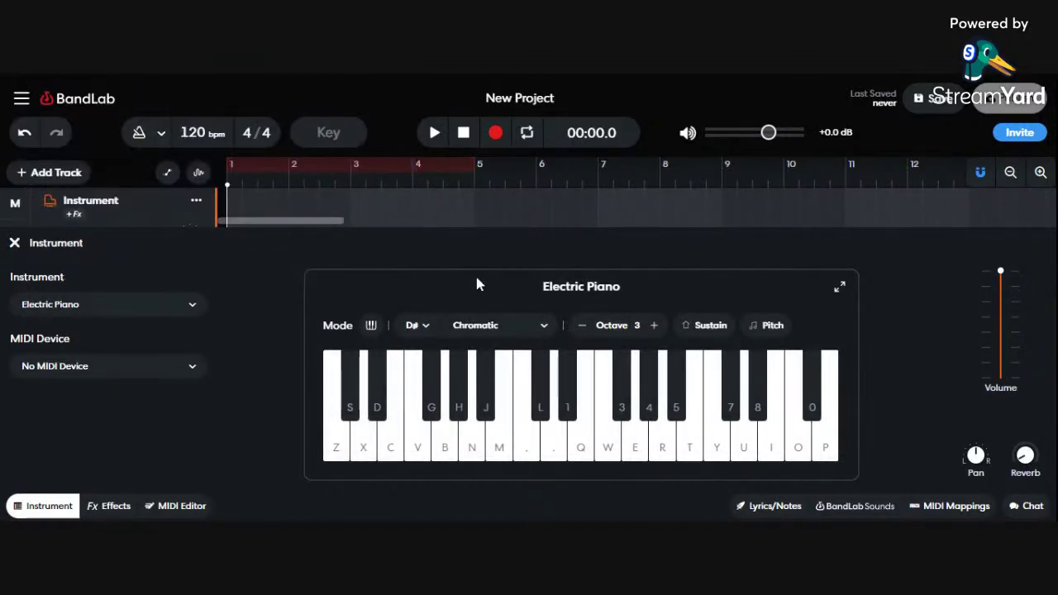
Audition Electric Piano notes and short melodies on the white keys from Z to the period key at octave 3
key("b")
key("b")
key("b")
key("comma")
key("period")
key("b")
key("n")
key("m")
key("c")
key("n")
key("v")
key("z")
key("period")
key("comma")
key("m")
key("n")
key("v")
key("b")
key("c")
key("n")
key("m")
key("comma")
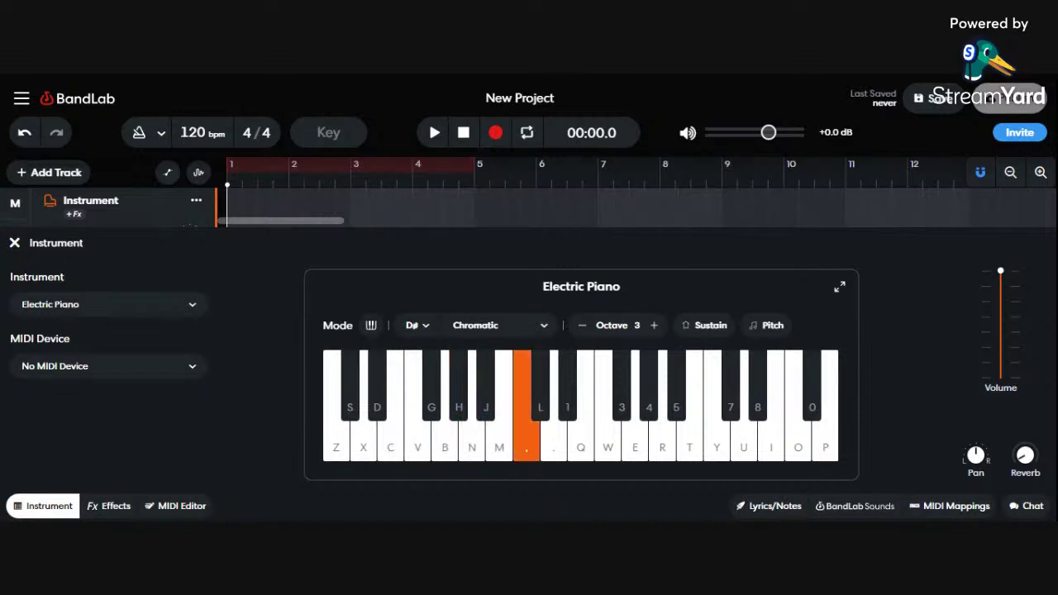
key("z")
key("comma")
key("comma")
key("m")
key("n")
key("c")
key("m")
key("comma")
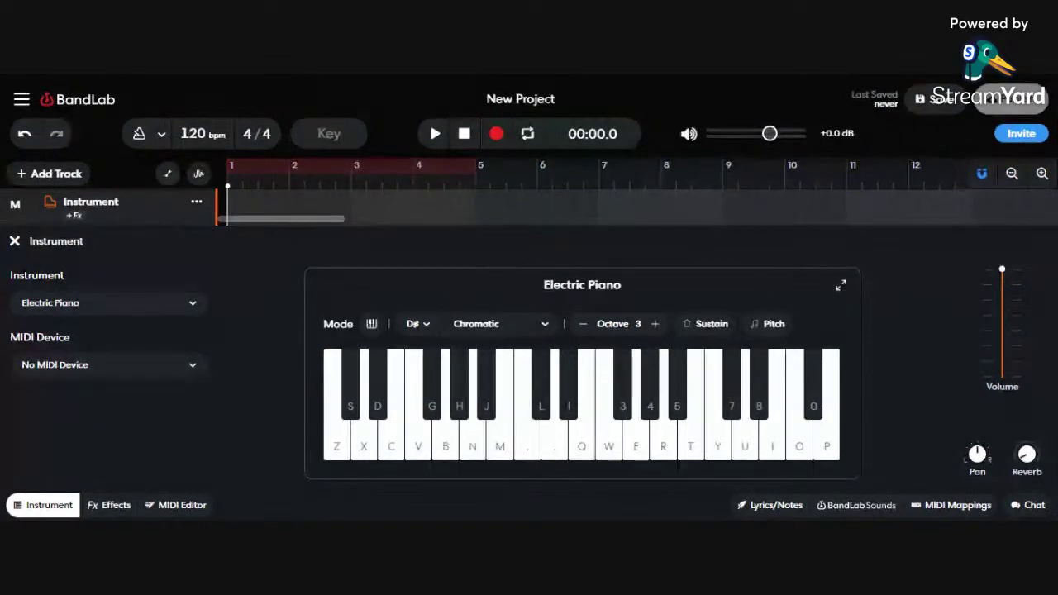
Look through the Keyboards presets and switch the track's instrument to Upright Piano
left_click(151, 314)
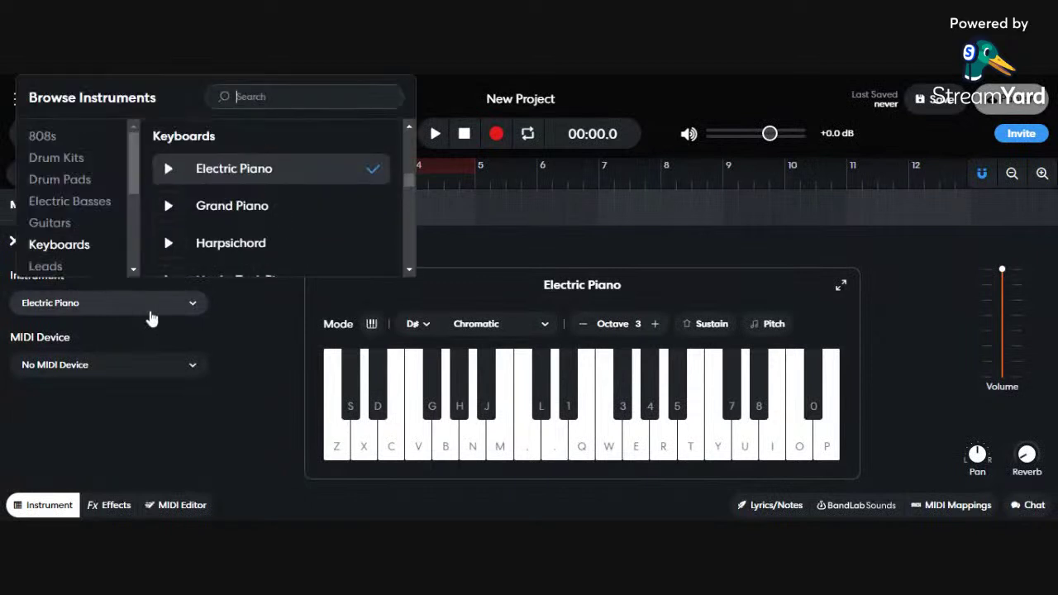
scroll(313, 219, "down", 2)
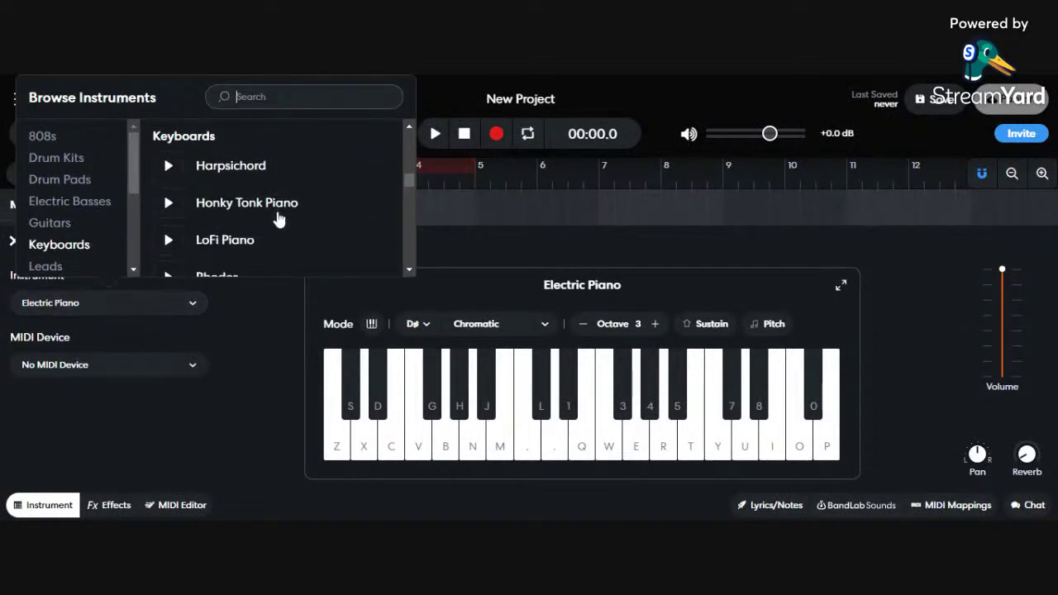
scroll(292, 227, "up", 4)
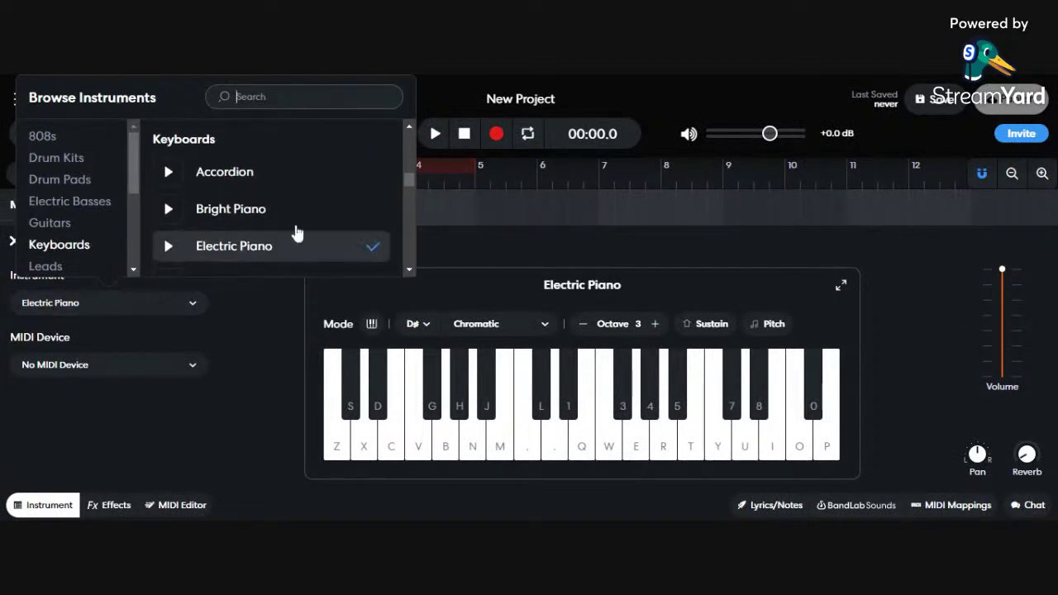
scroll(296, 228, "down", 1)
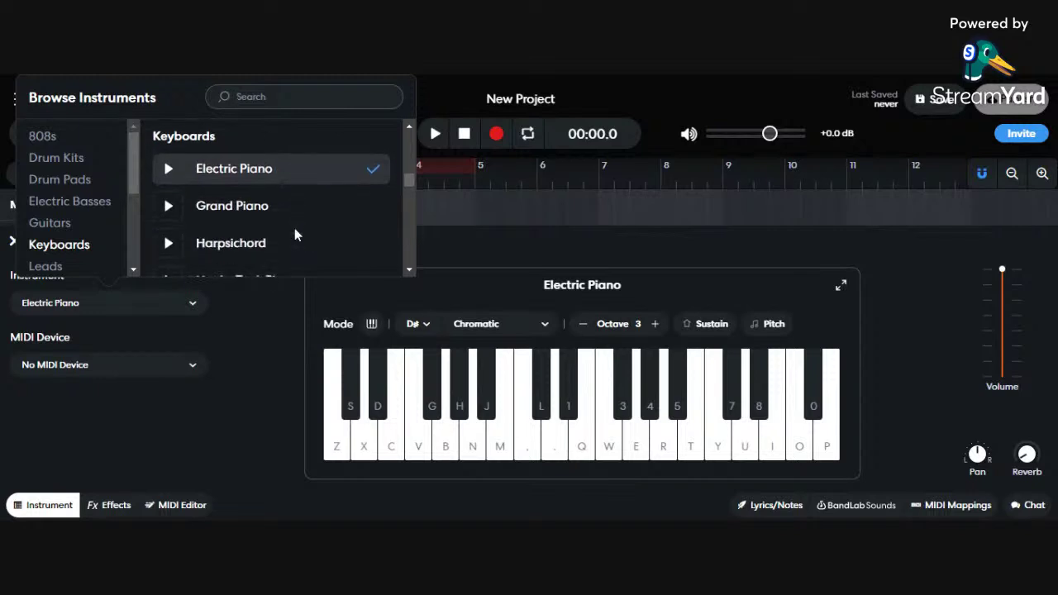
scroll(266, 239, "down", 1)
scroll(285, 206, "down", 4)
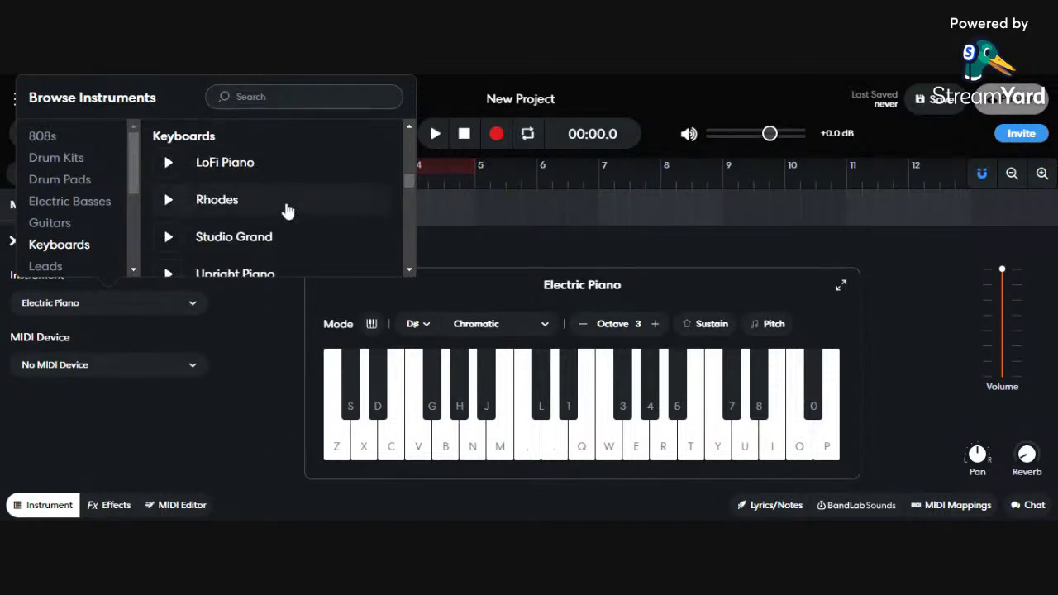
scroll(285, 217, "down", 2)
scroll(286, 214, "up", 3)
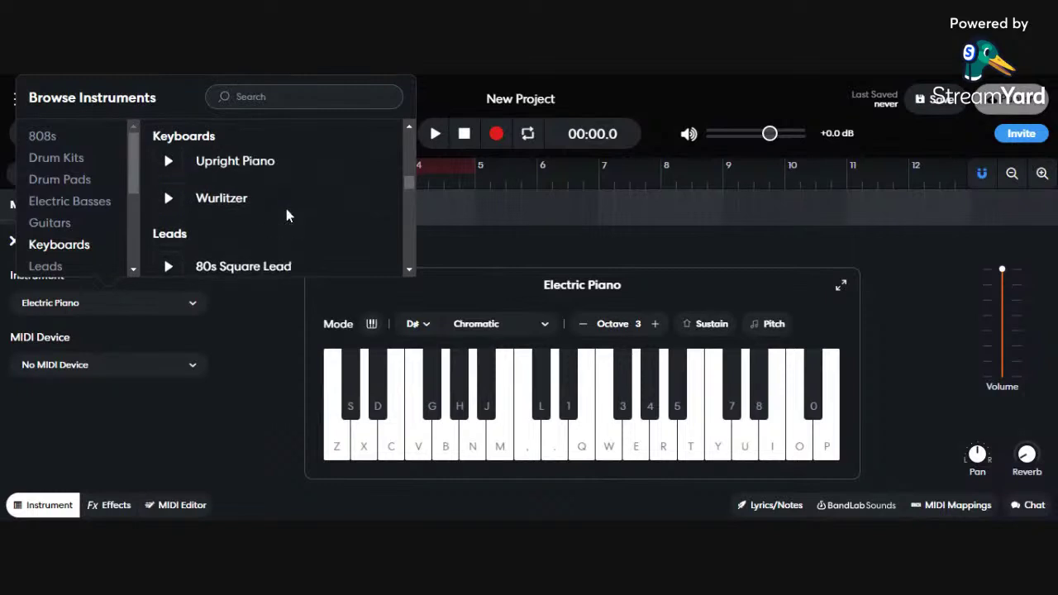
left_click(288, 201)
left_click(474, 302)
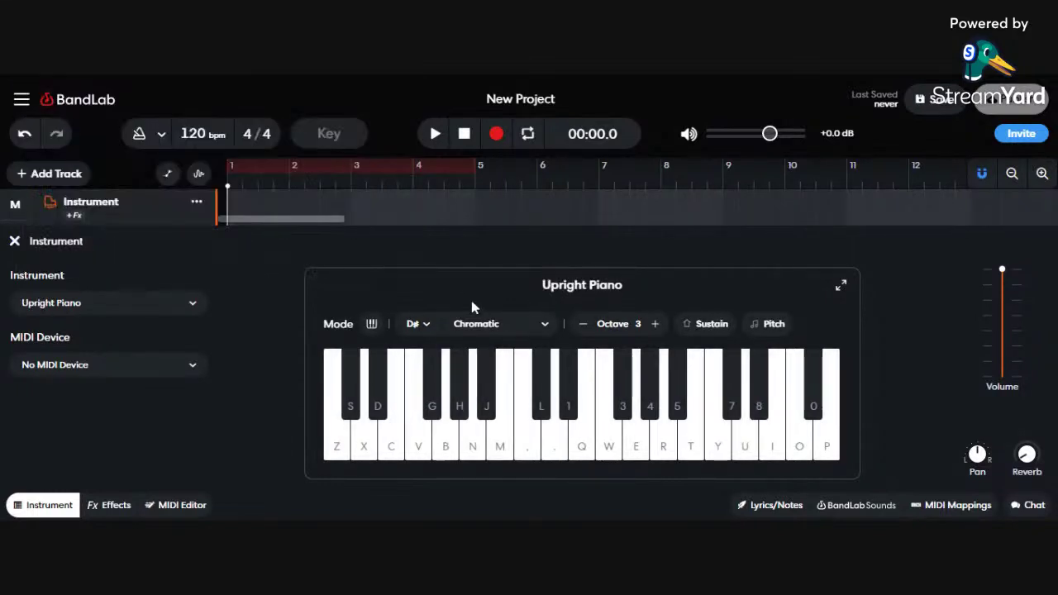
Audition Upright Piano notes and short melodies on the white keys from Z to the period key at octave 3
key("b")
key("b")
key("comma")
key("b")
key("comma")
key("v")
key("m")
key("c")
key("n")
key("x")
key("b")
key("v")
key("x")
key("z")
key("c")
key("v")
key("b")
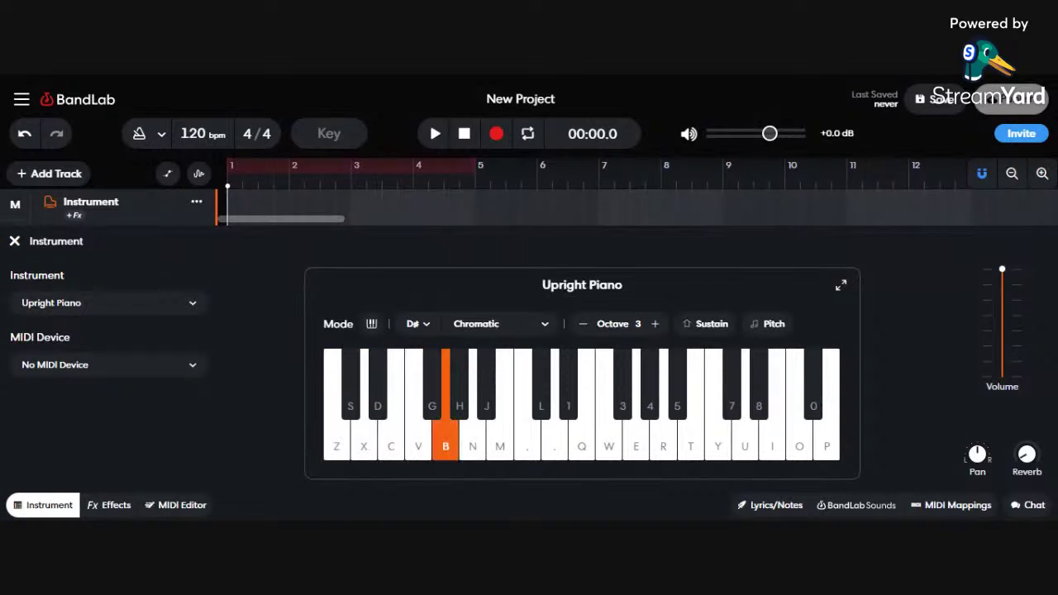
key("comma")
key("period")
key("comma")
key("n")
key("b")
key("c")
key("z")
key("comma")
key("x")
key("m")
key("c")
key("n")
key("z")
key("v")
key("z")
key("c")
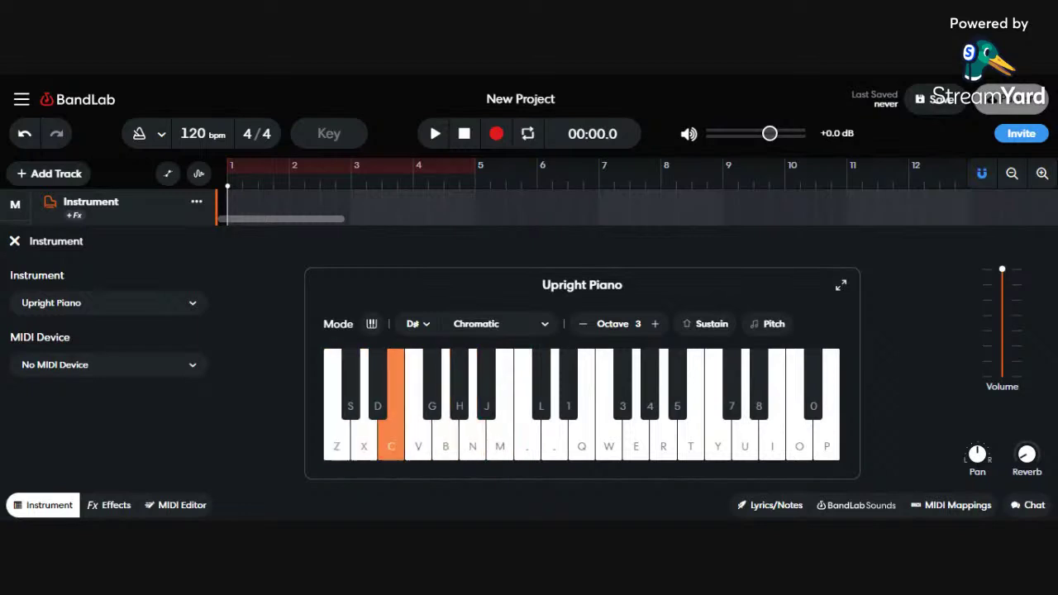
key("z")
key("comma")
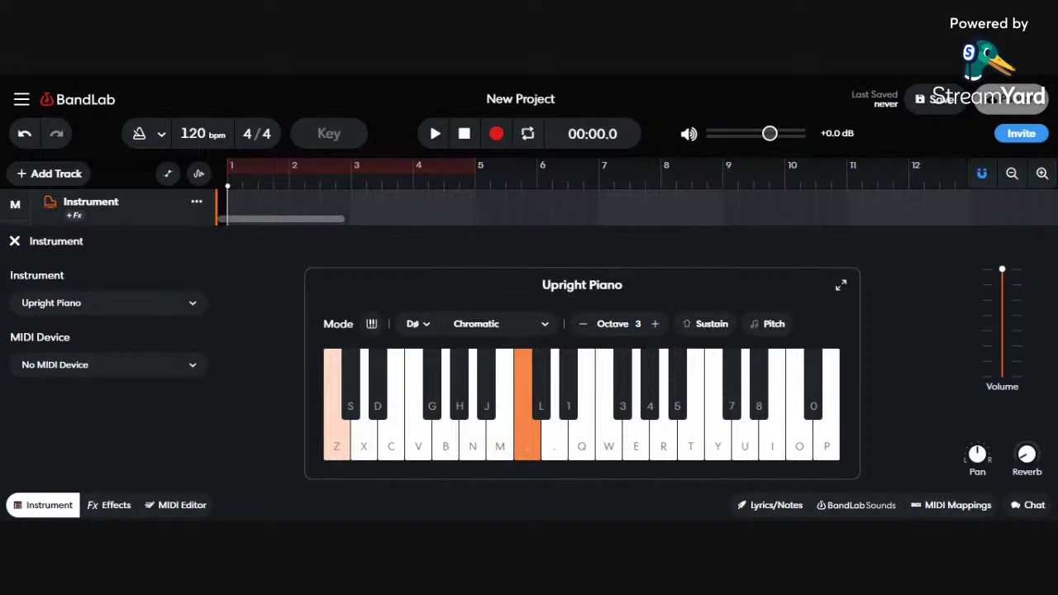
Switch the track's instrument to Arcade Lead from the Leads category
left_click(107, 302)
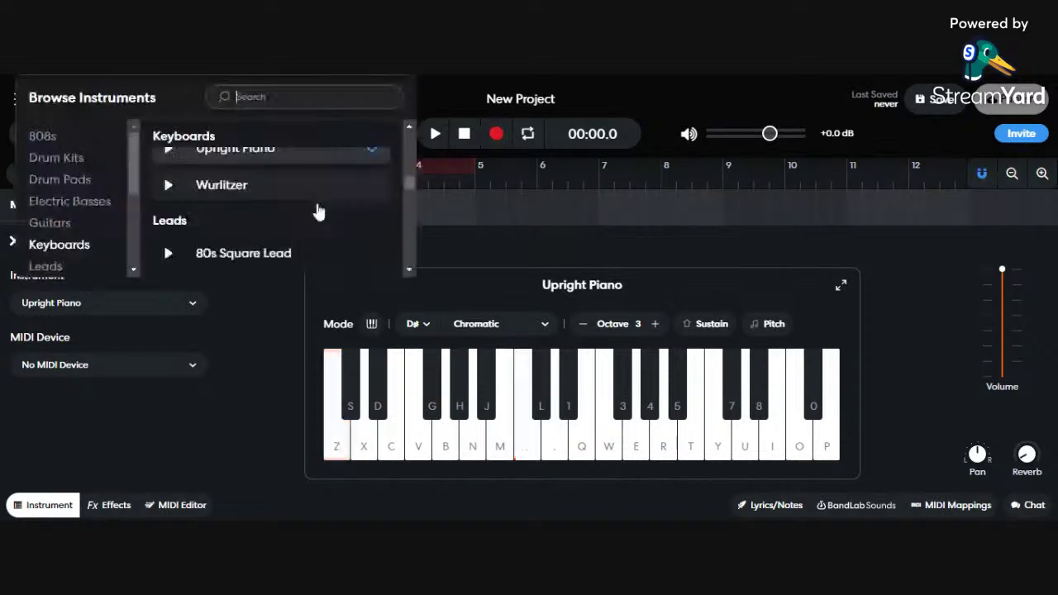
scroll(302, 198, "down", 2)
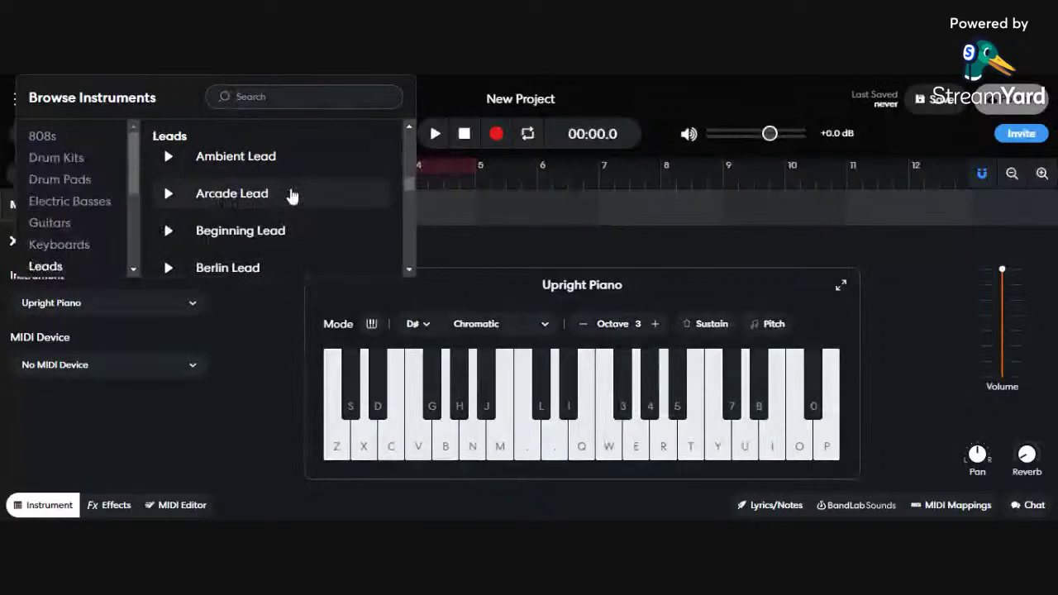
left_click(232, 194)
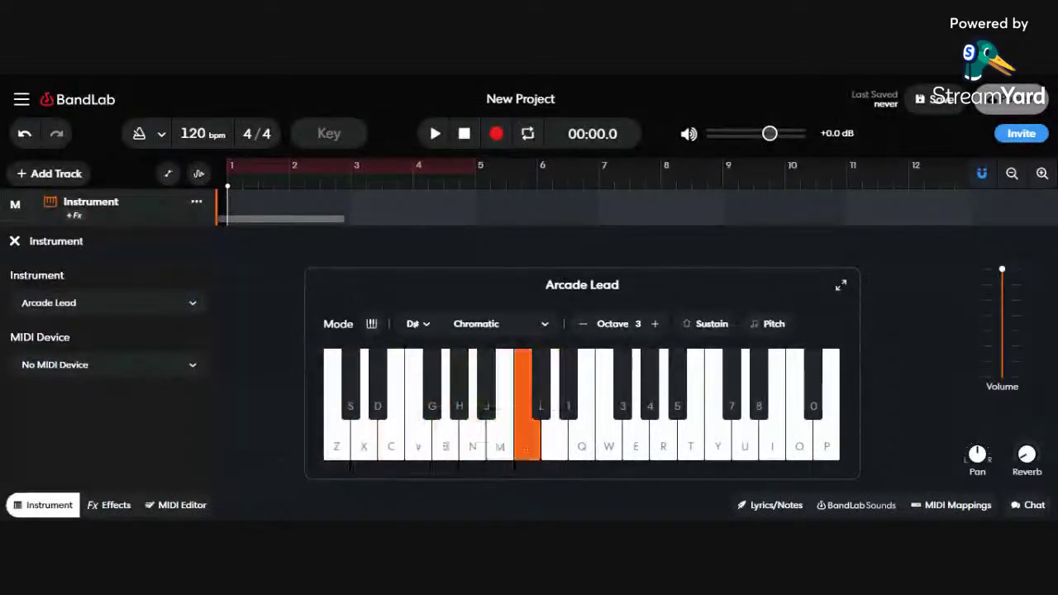
Change the track's instrument to the Chip Hat preset in the Leads category
left_click(187, 302)
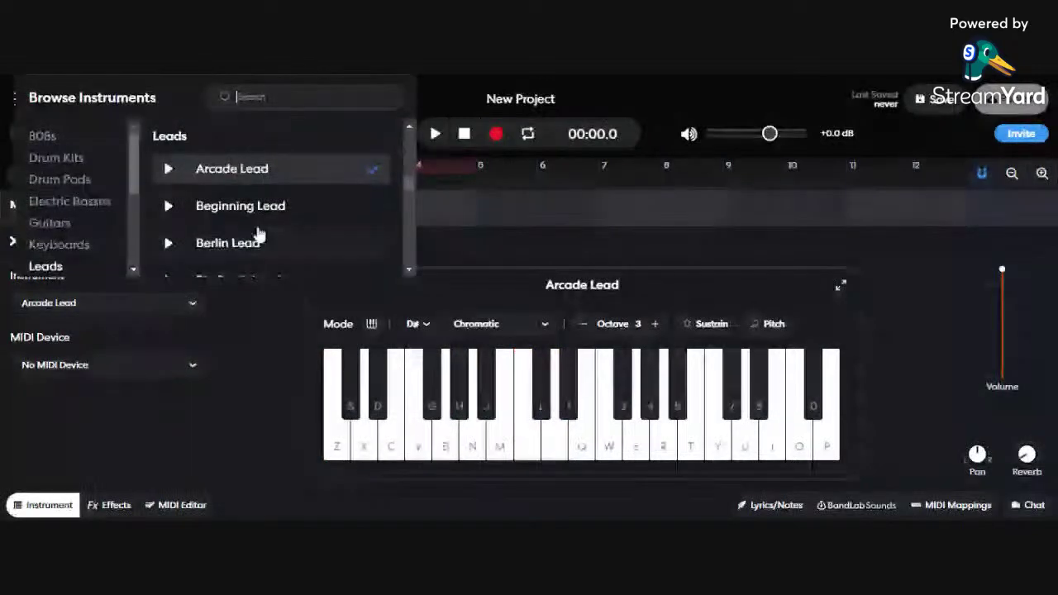
scroll(269, 239, "down", 1)
left_click(281, 242)
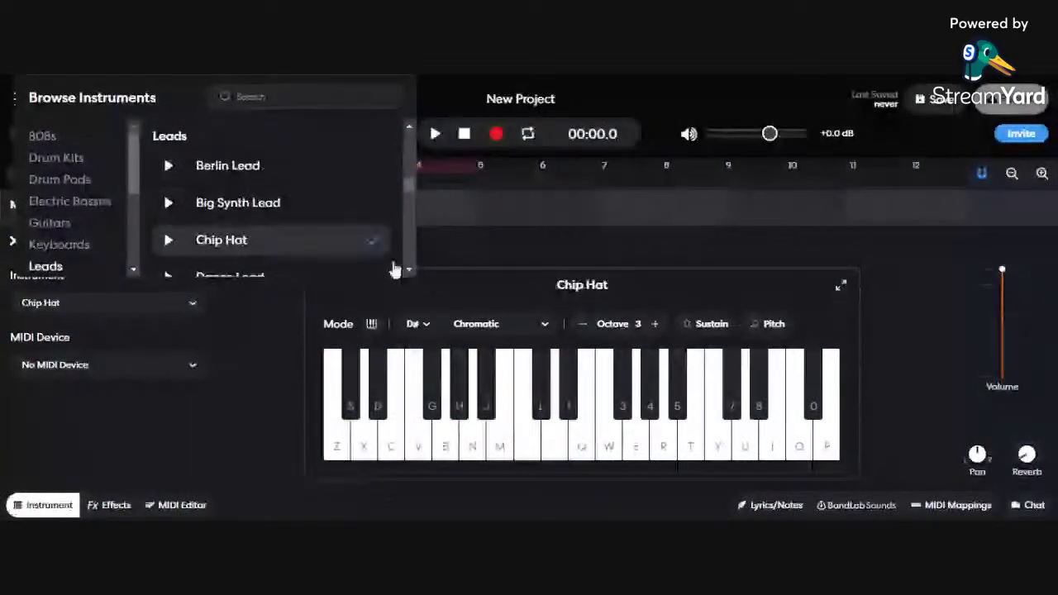
left_click(470, 288)
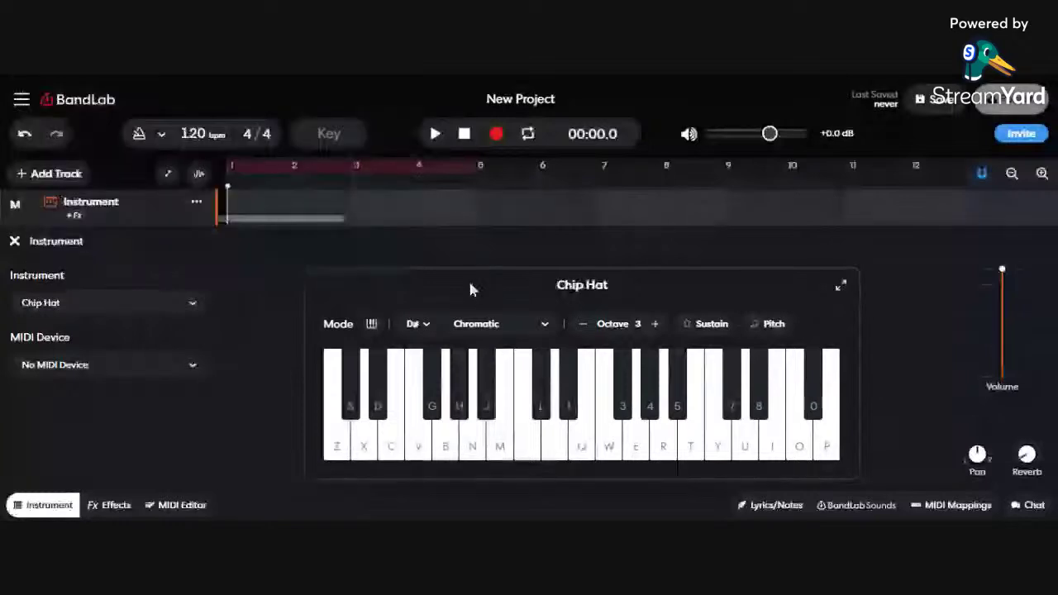
Audition Chip Hat on the white keys from Z to the period key at octave 3
key("m")
key("comma")
key("v")
key("n")
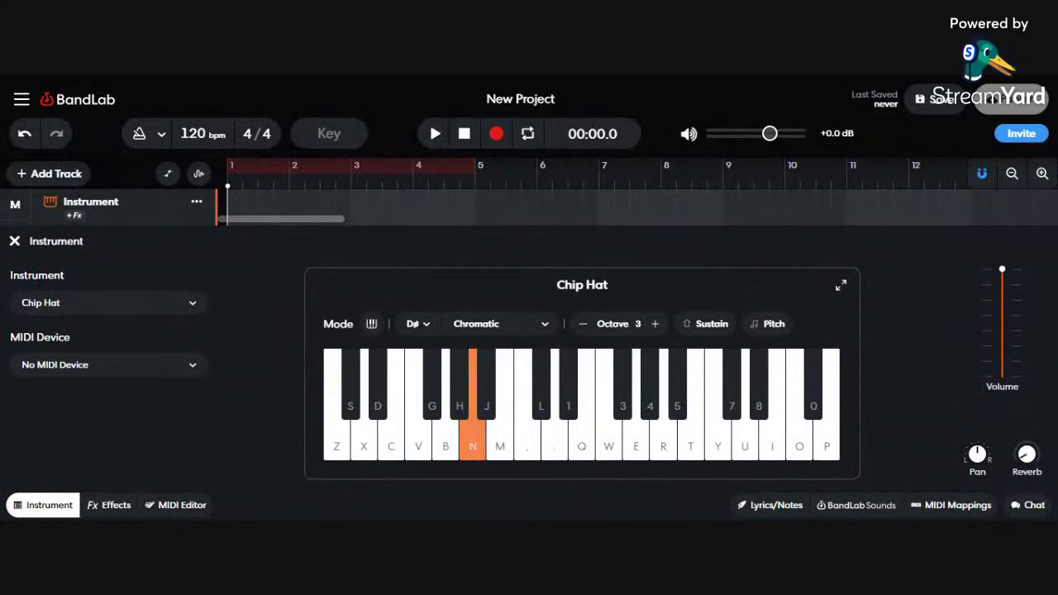
key("b")
key("m")
key("comma")
key("b")
key("period")
key("comma")
key("m")
key("c")
key("n")
key("b")
key("v")
key("c")
key("x")
key("m")
key("z")
key("m")
key("c")
key("x")
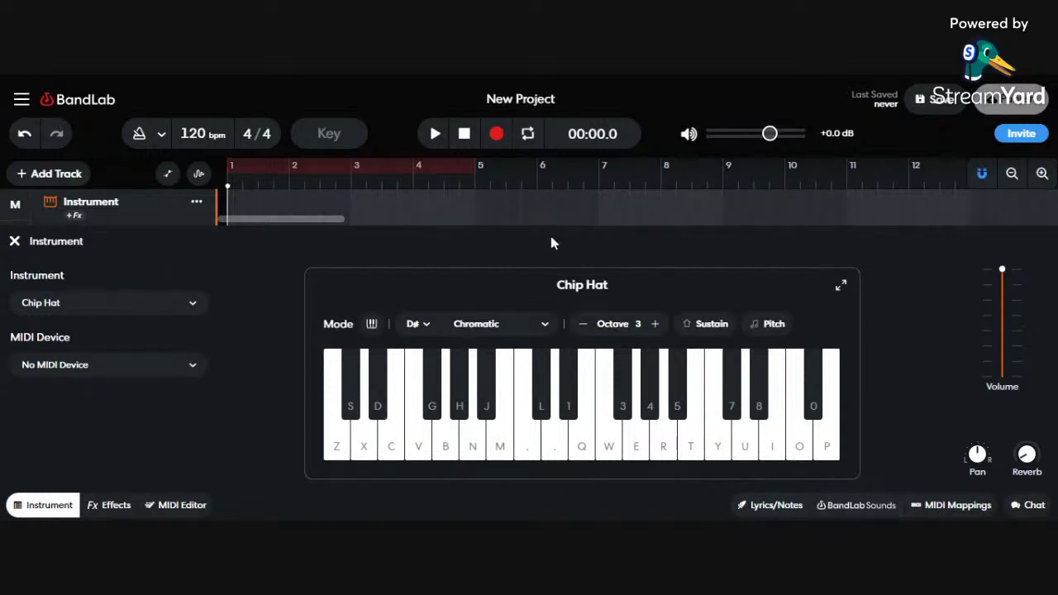
Play a short descending Chip Hat melody at octave 3 on the white keys between comma and Z
key("b")
key("n")
key("v")
key("b")
key("c")
key("comma")
key("comma")
key("m")
key("c")
key("n")
key("b")
key("v")
key("c")
key("z")
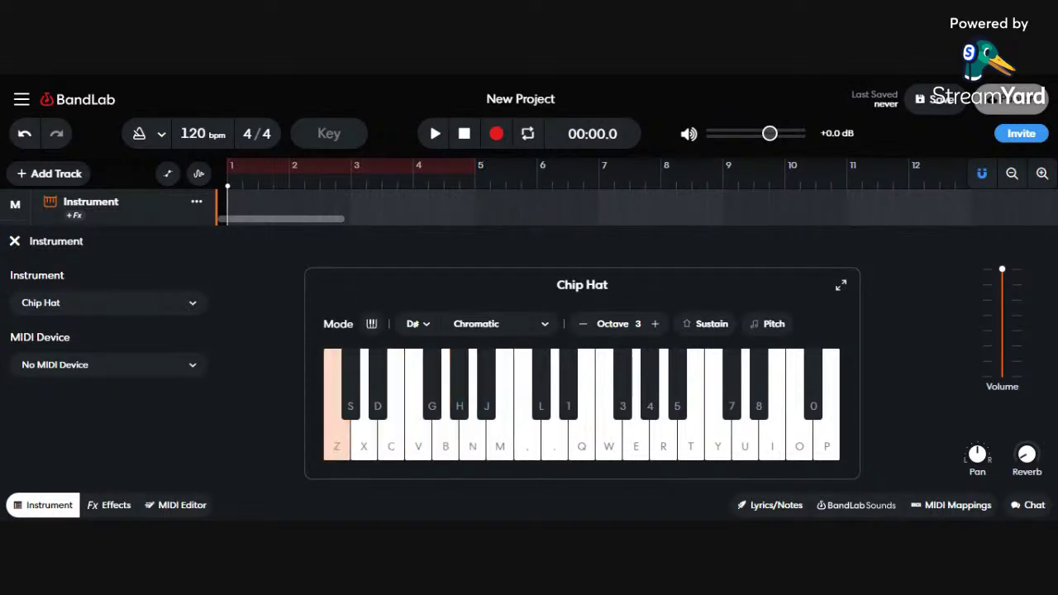
Change the track's instrument to the Fat 'n Dirty preset in the Leads category
left_click(156, 302)
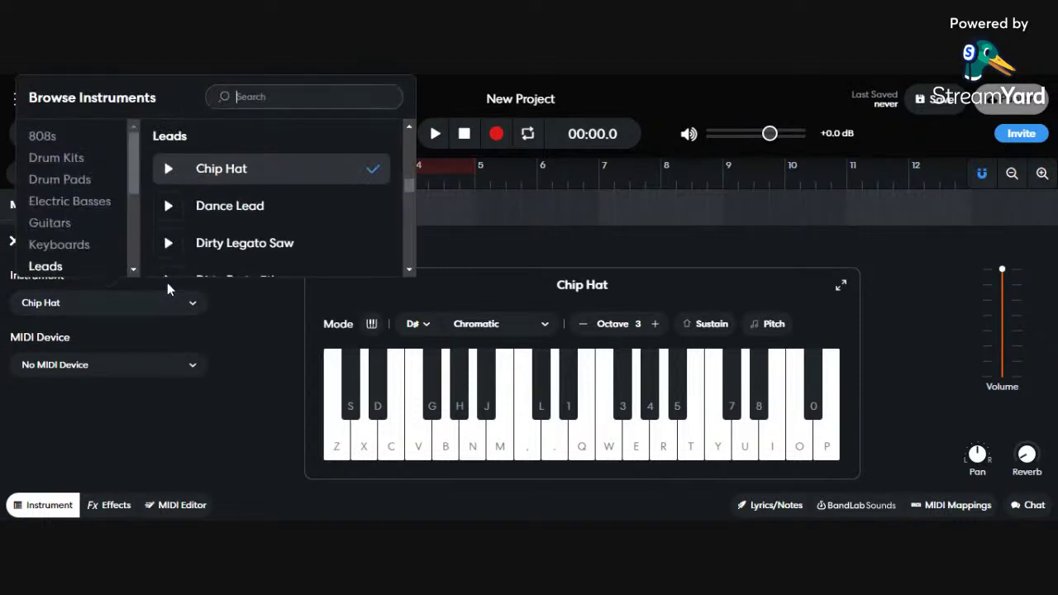
scroll(207, 250, "down", 2)
scroll(207, 248, "down", 4)
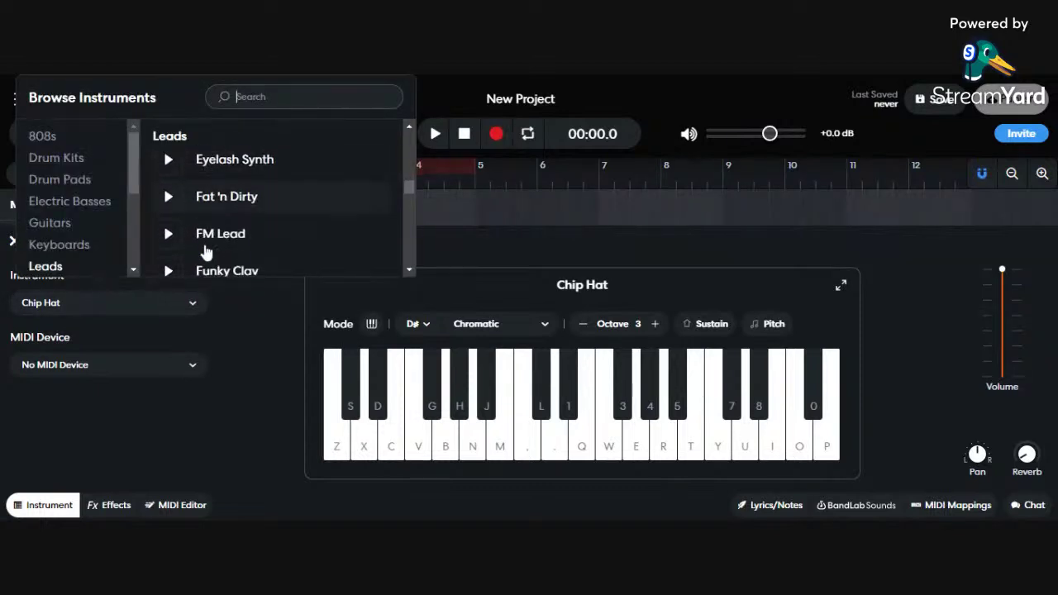
left_click(246, 211)
left_click(438, 298)
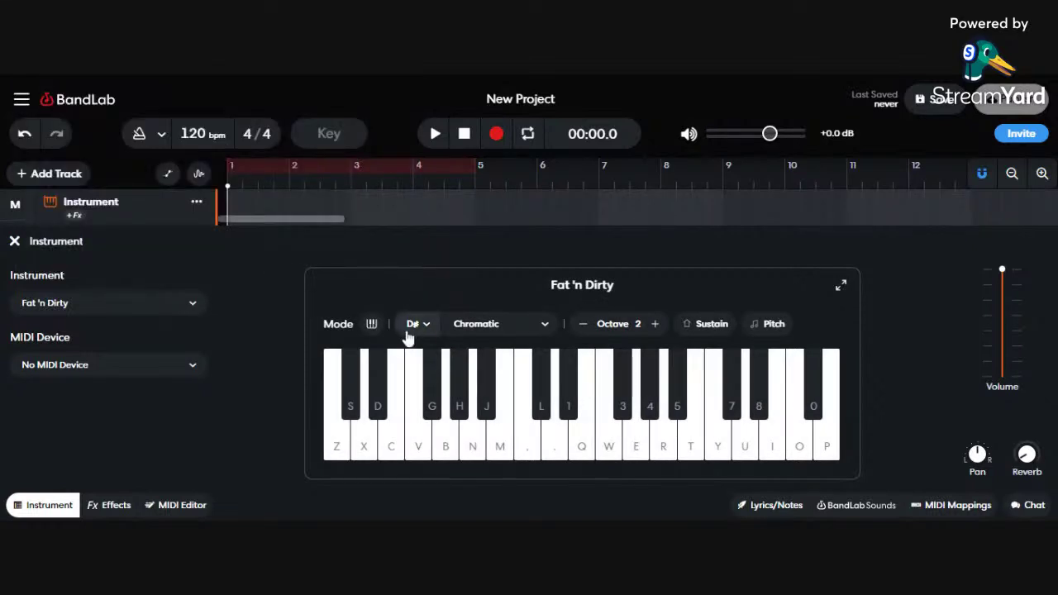
Audition Fat 'n Dirty at octave 2 with notes and short melodies on the white keys from Z to the period key
key("m")
key("b")
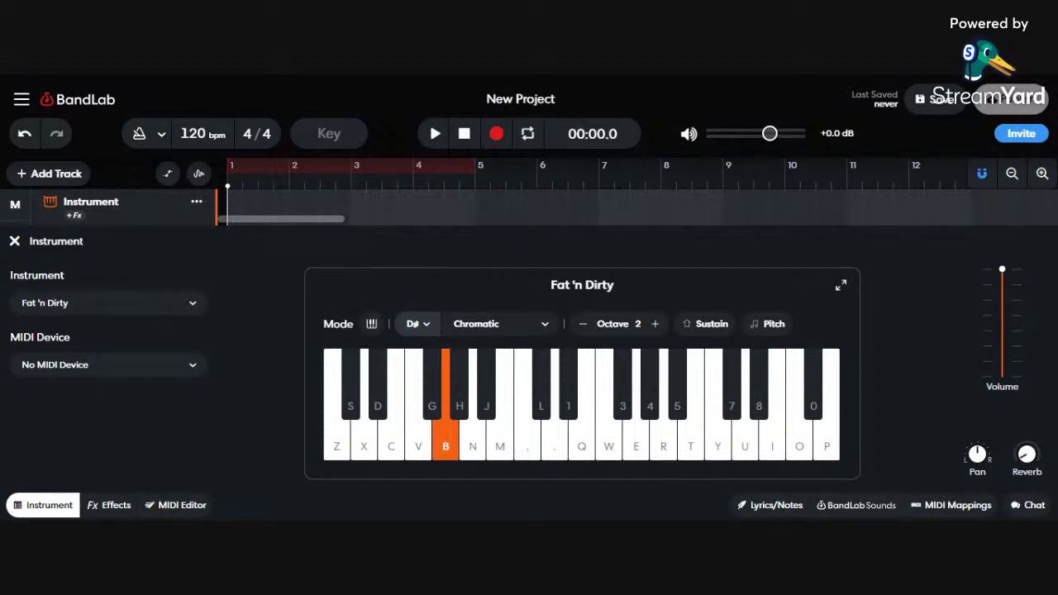
key("z")
key("x")
key("c")
key("v")
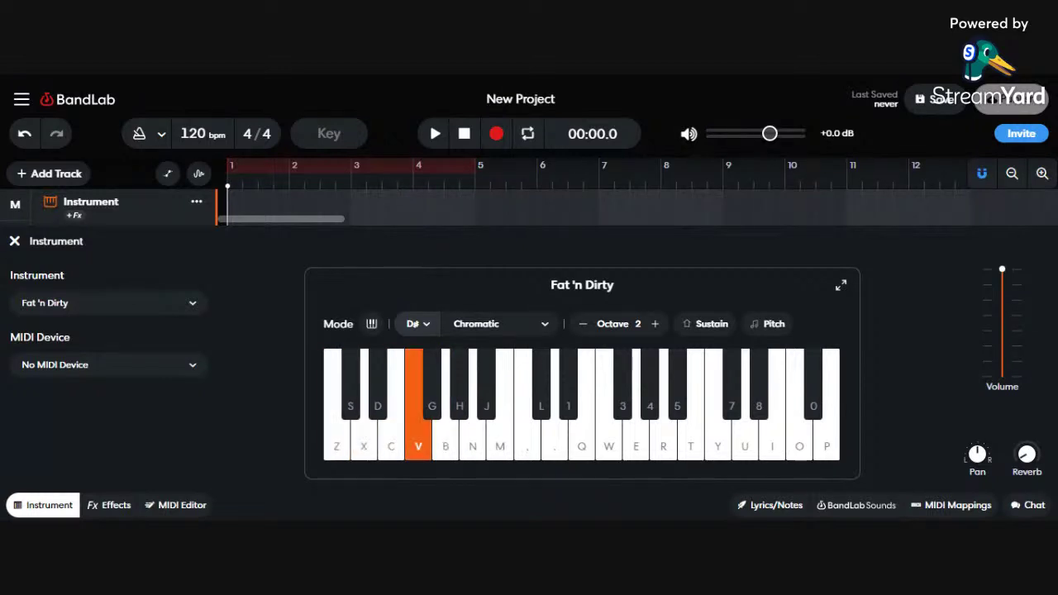
key("v")
key("n")
key("m")
key("n")
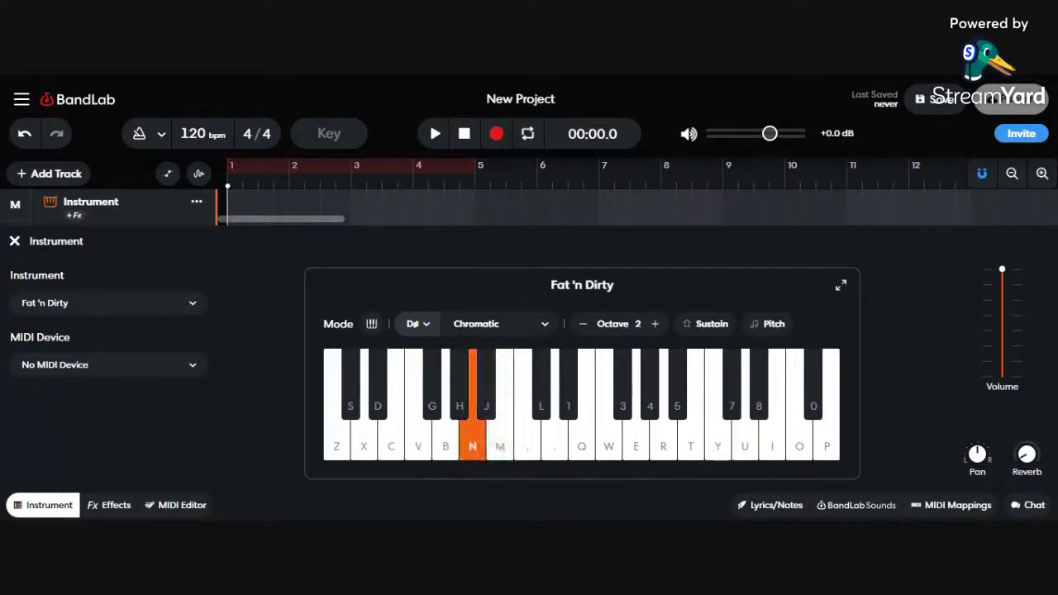
key("b")
key("comma")
key("comma")
key("period")
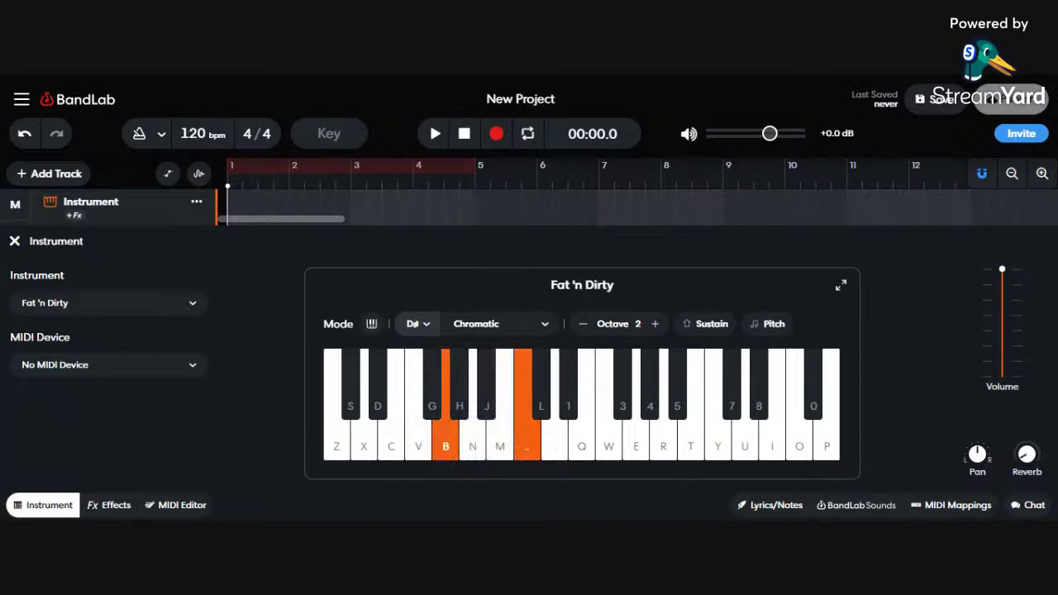
key("m")
key("n")
key("b")
key("x")
key("v")
key("c")
key("z")
key("period")
key("z")
key("comma")
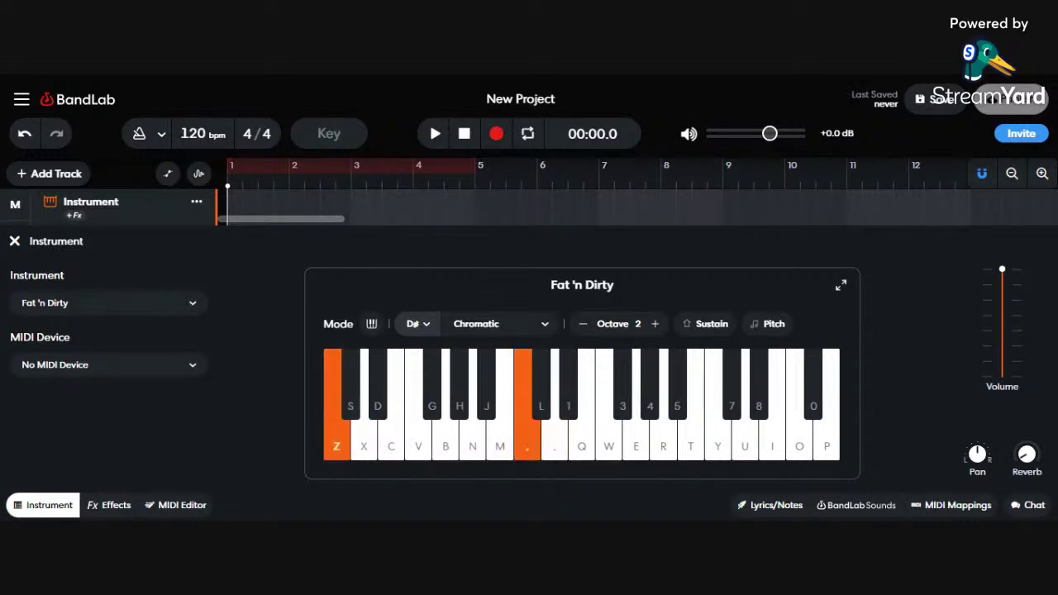
Switch the track's instrument to Clean 5th Sine Organ from the Organs category
left_click(165, 313)
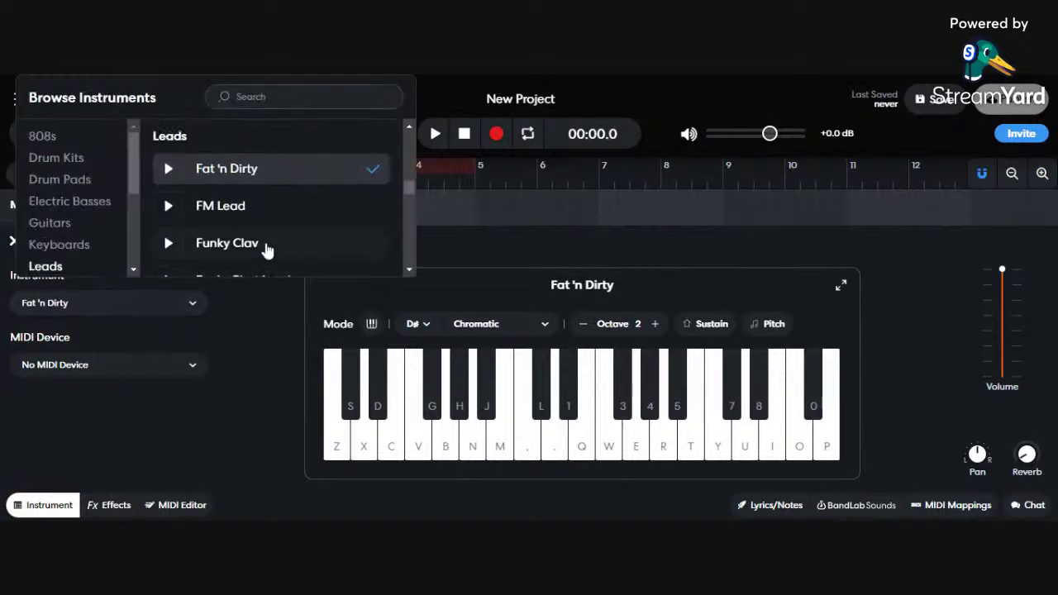
scroll(267, 247, "down", 1)
scroll(267, 247, "down", 8)
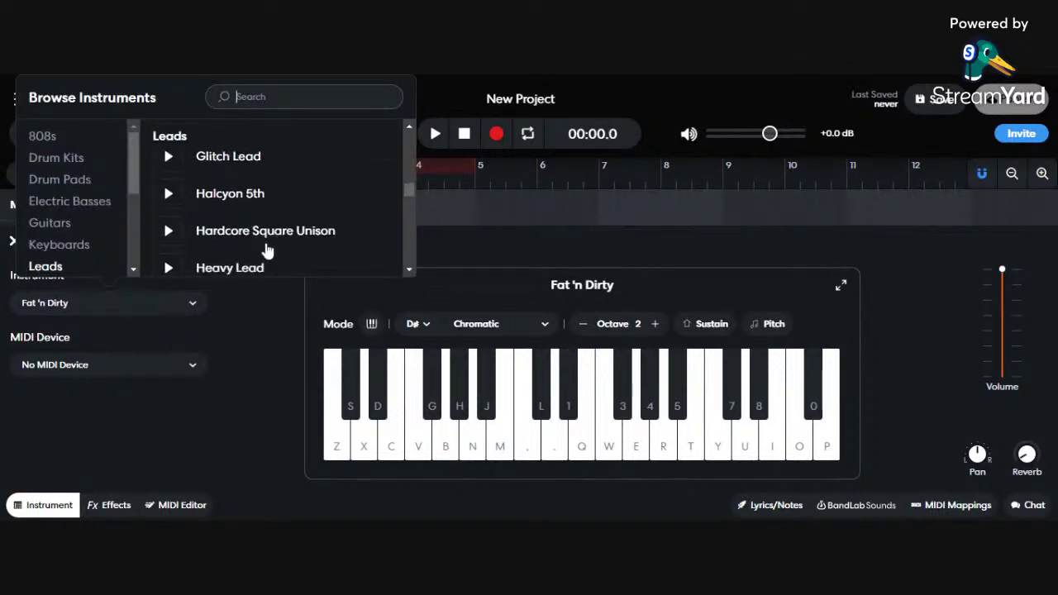
scroll(283, 253, "down", 7)
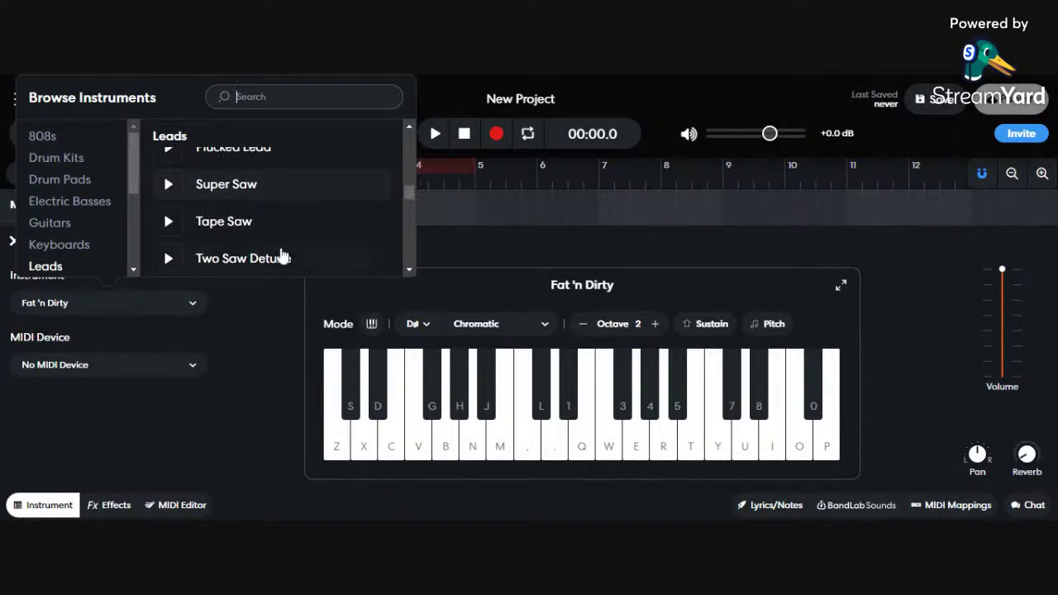
scroll(281, 252, "down", 4)
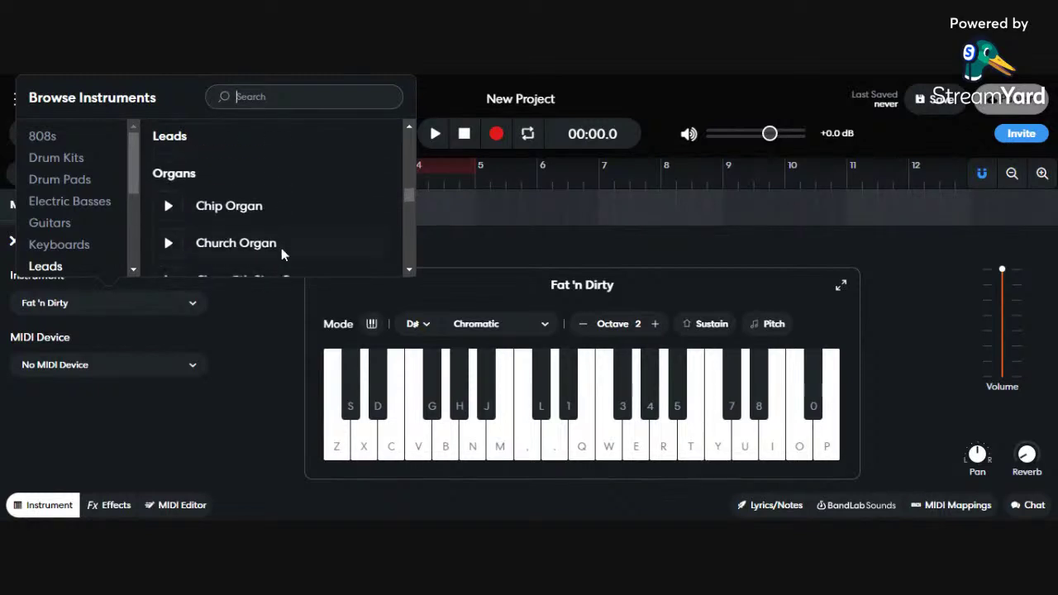
scroll(294, 256, "down", 1)
scroll(293, 256, "down", 2)
scroll(293, 258, "up", 2)
left_click(278, 203)
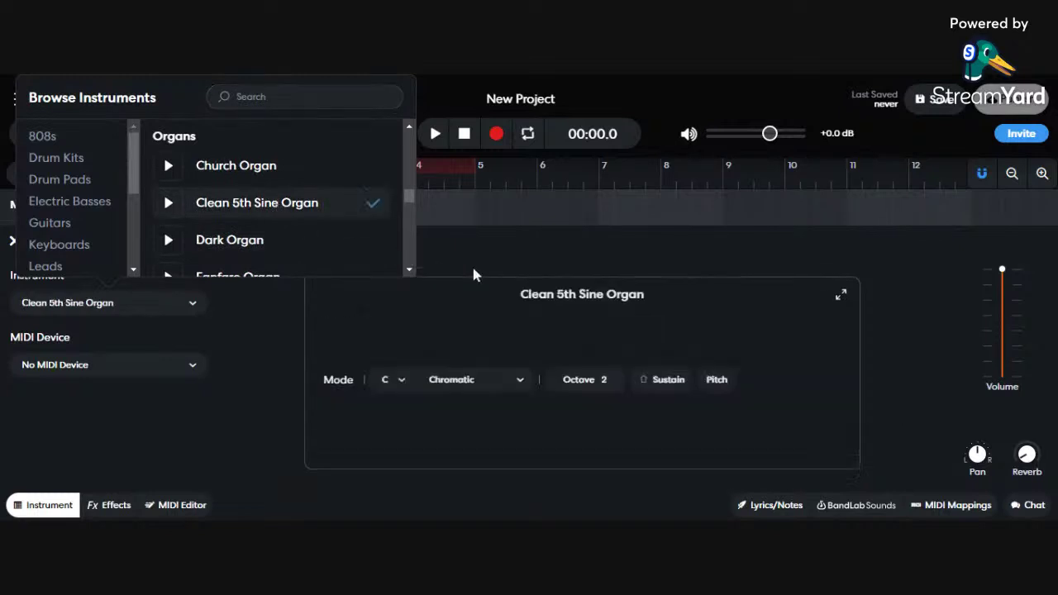
left_click(485, 295)
Audition Clean 5th Sine Organ at octave 3 across the lower keys from Z to period, including the black keys S, D and G
key("b")
key("n")
key("m")
key("period")
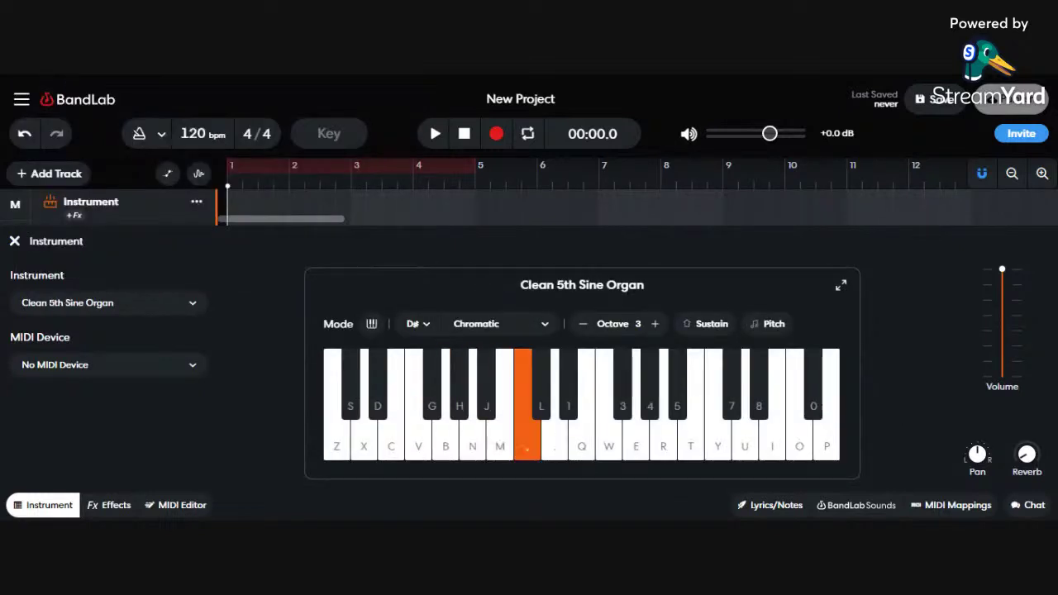
key("m")
key("n")
key("c")
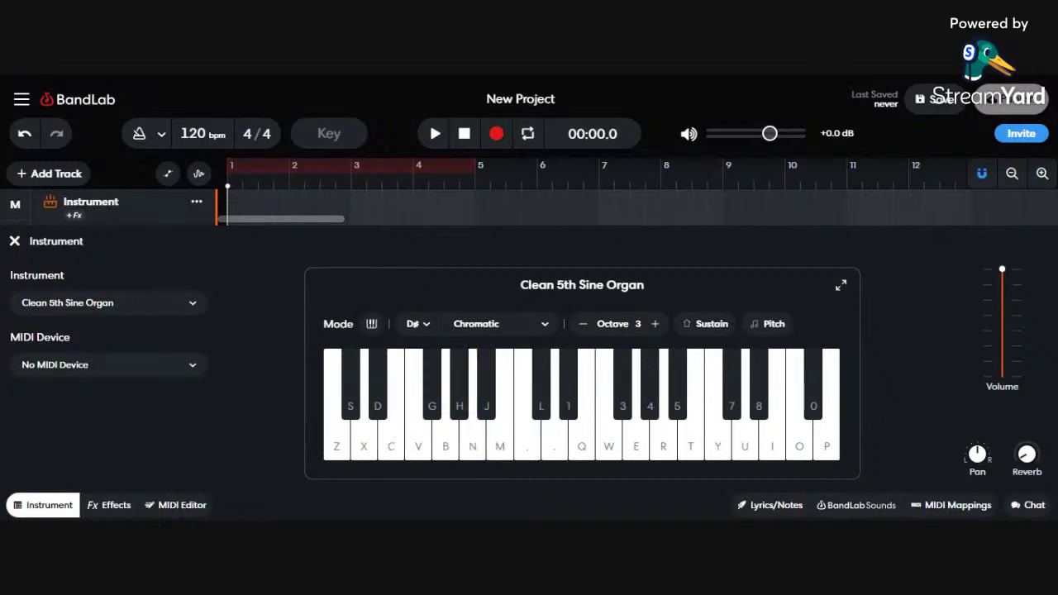
key("period")
key("comma")
key("m")
key("n")
key("c")
key("b")
key("z")
key("s")
key("d")
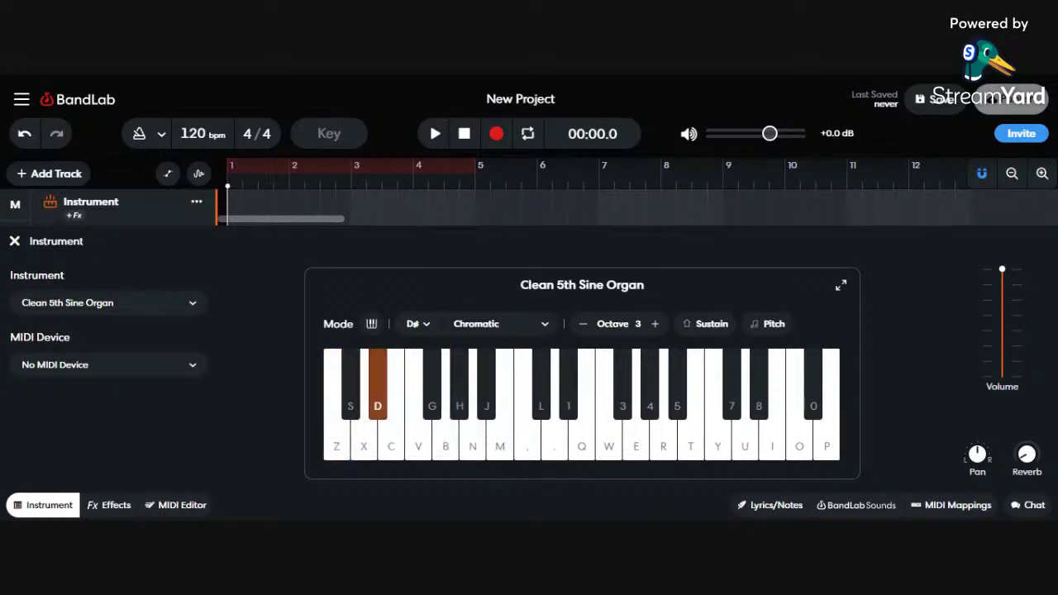
key("period")
key("period")
key("m")
key("s")
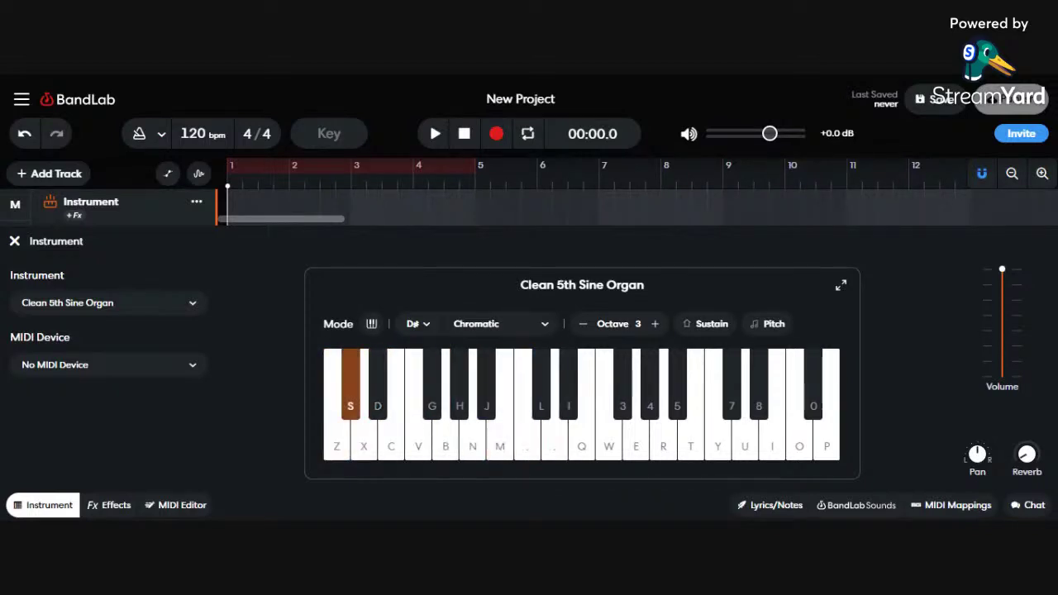
key("g")
key("comma")
key("m")
key("z")
key("period")
Audition the highest Clean 5th Sine Organ notes on the white keys from U to P
key("p")
key("o")
key("p")
key("o")
key("i")
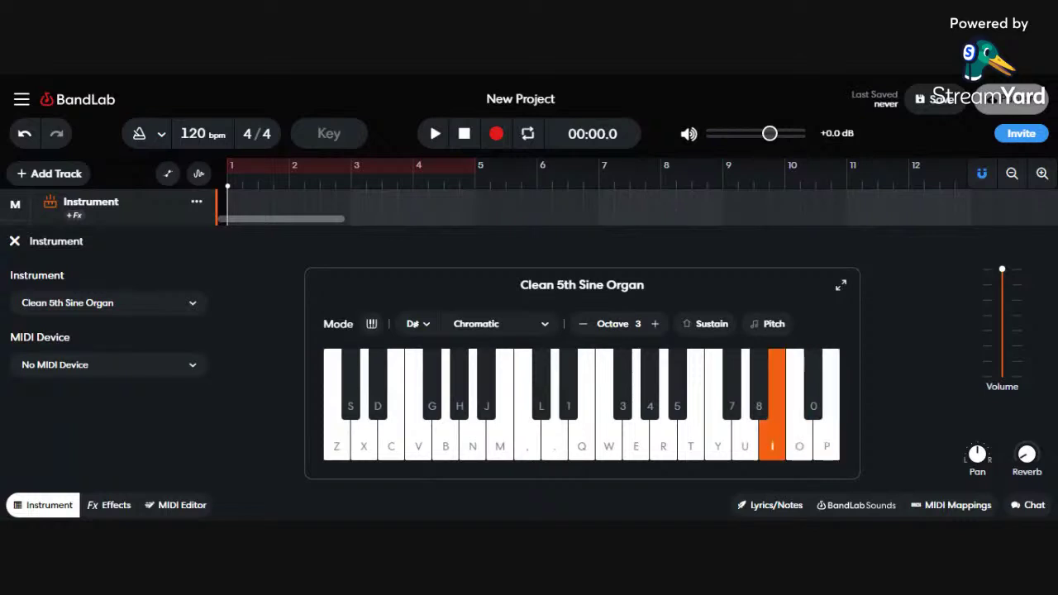
key("u")
key("p")
key("p")
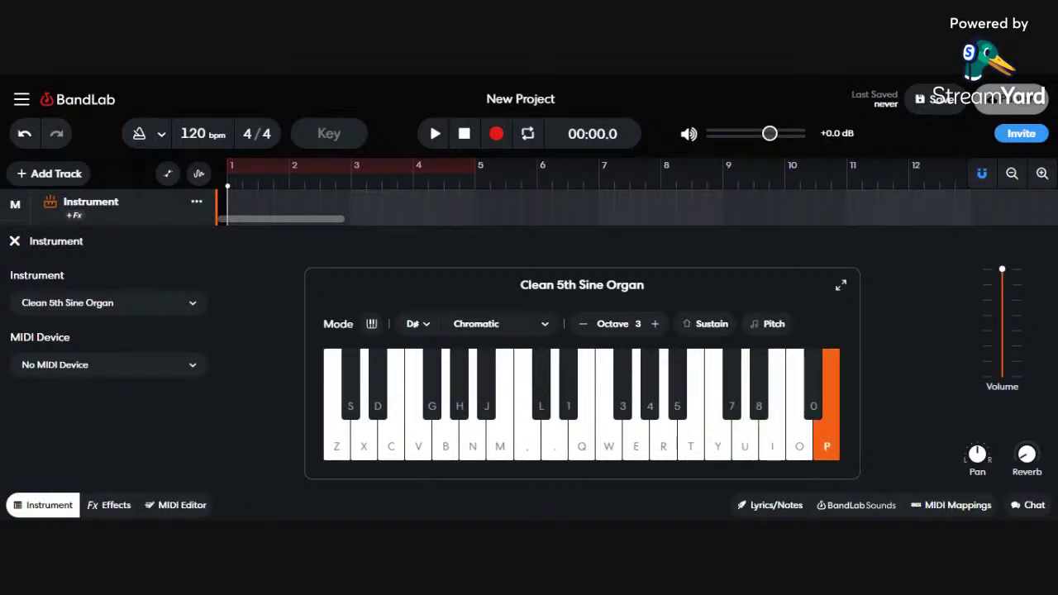
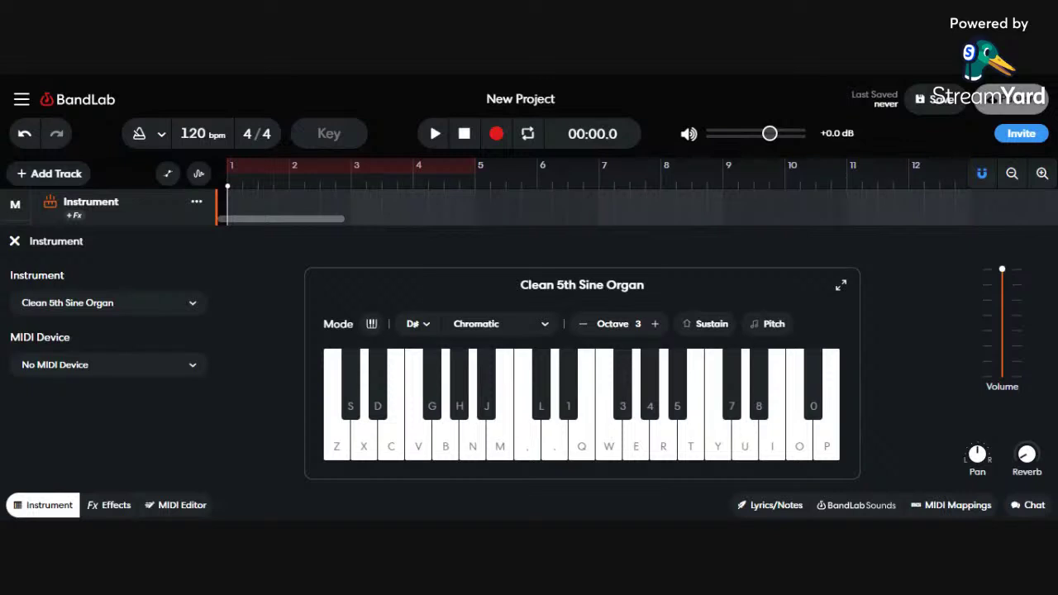
Change the track's instrument to Atlantis Pad from the Pads category
left_click(137, 302)
scroll(298, 240, "down", 4)
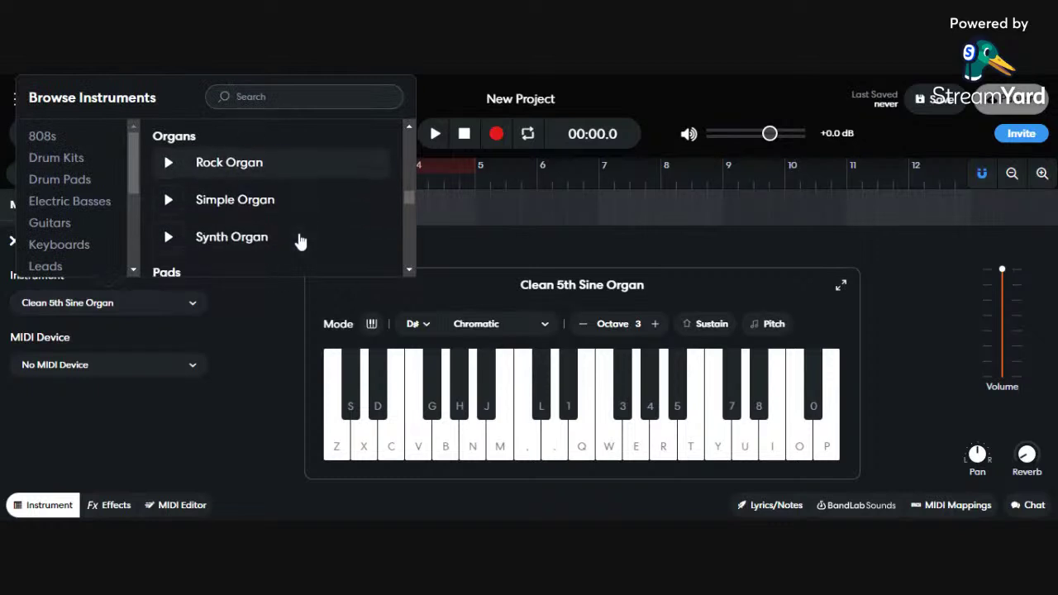
scroll(300, 239, "down", 2)
scroll(300, 239, "down", 2)
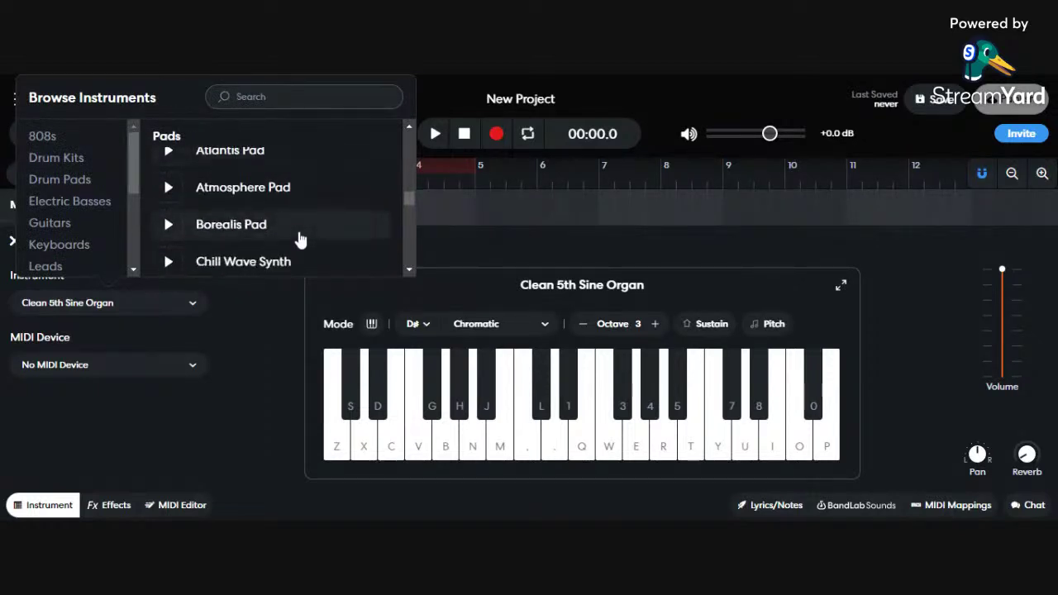
scroll(300, 240, "up", 2)
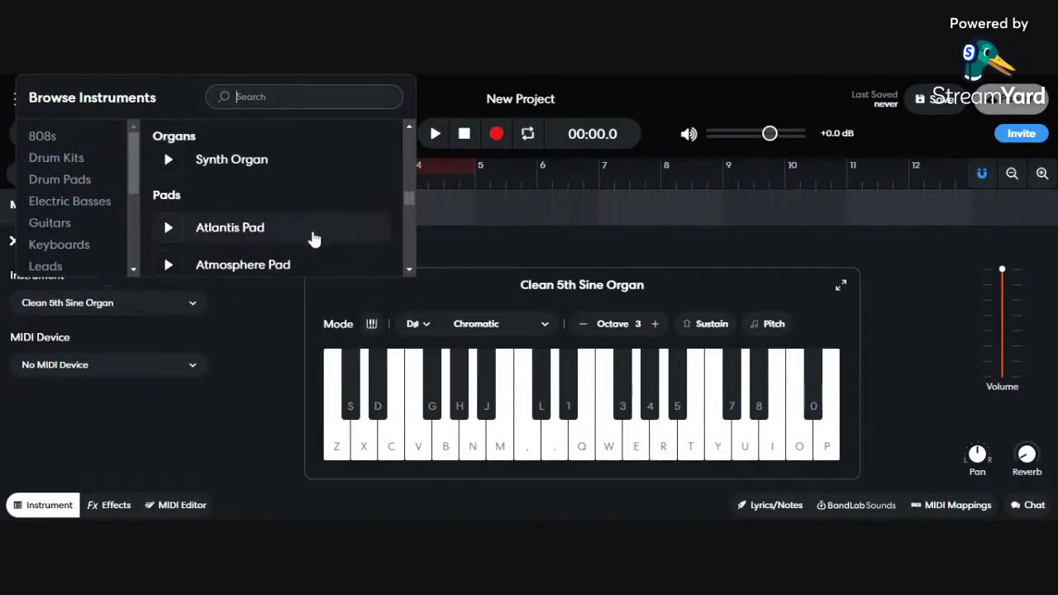
left_click(314, 240)
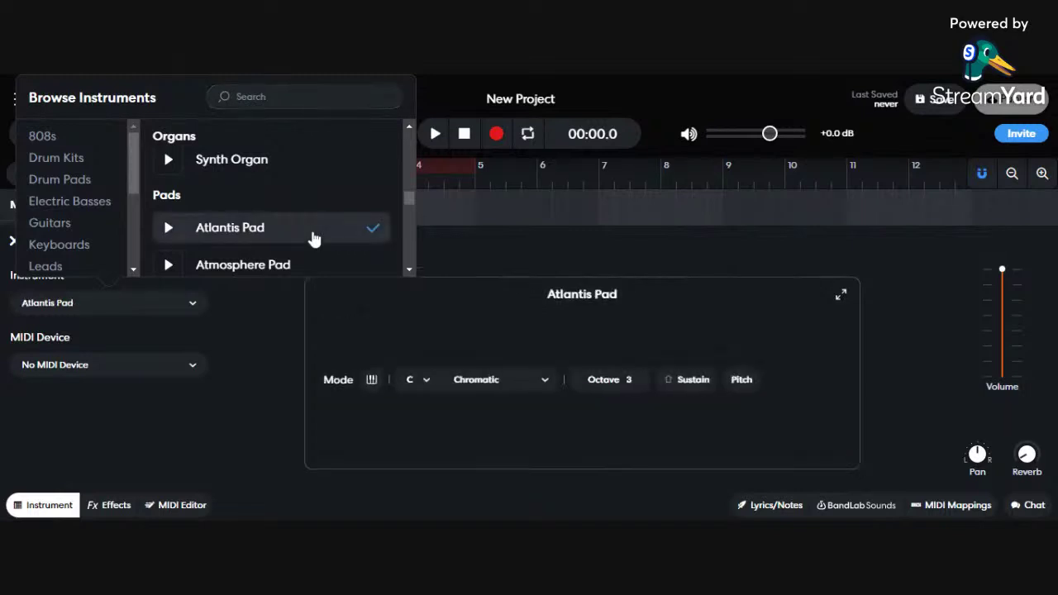
left_click(473, 286)
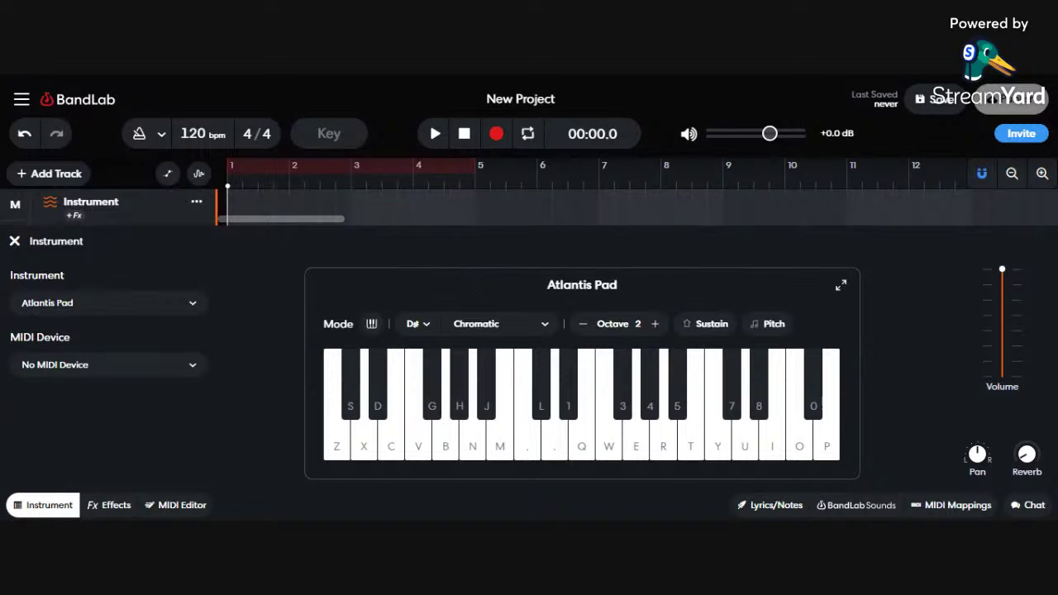
Audition Atlantis Pad at octave 2 on the lower keys from Z to period, including the black keys S and J
key("n")
key("m")
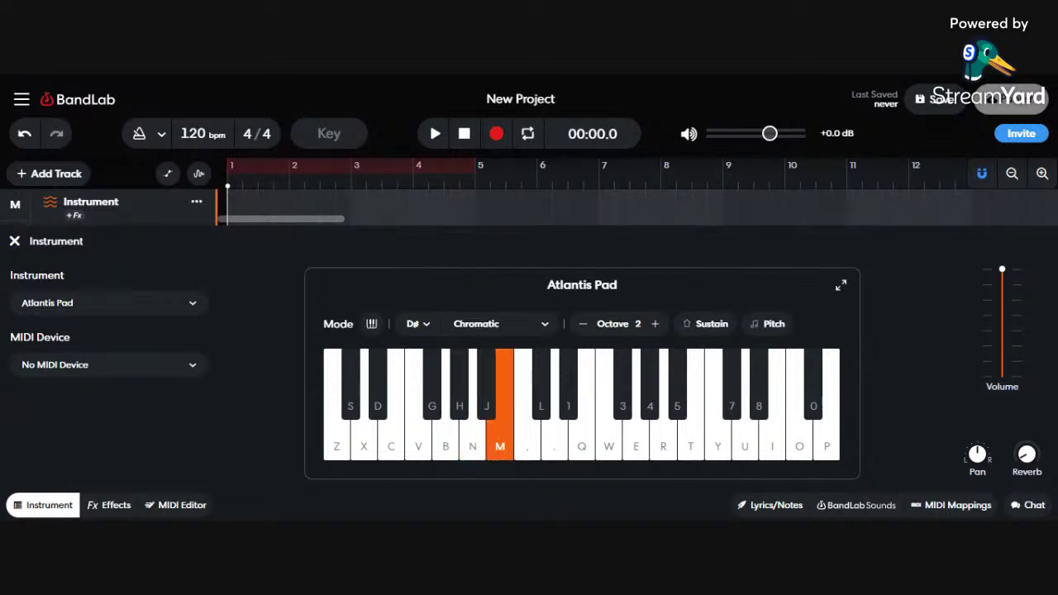
key("v")
key("period")
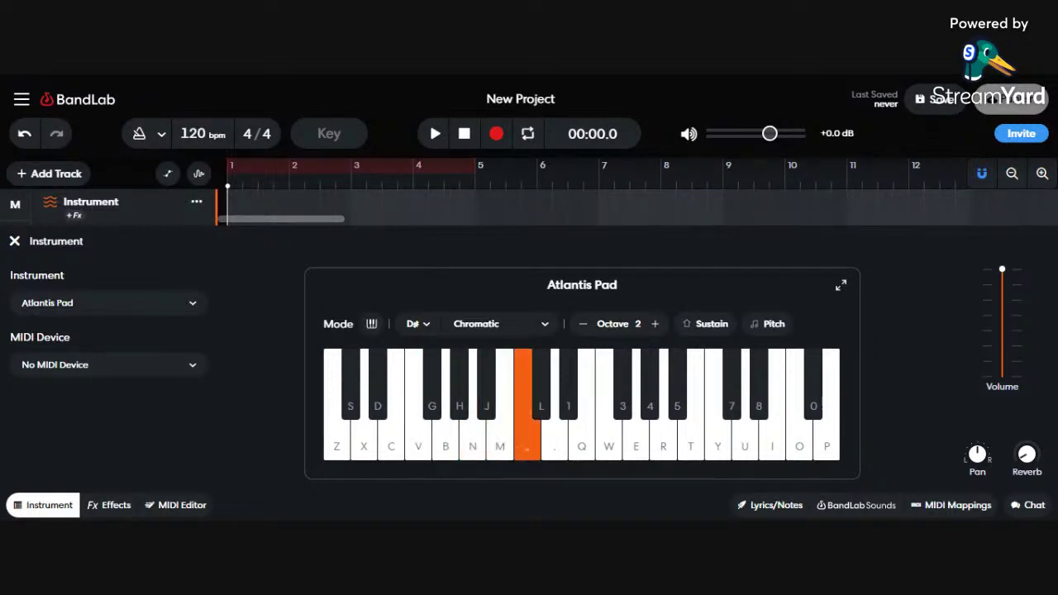
key("s")
key("m")
key("j")
key("b")
key("m")
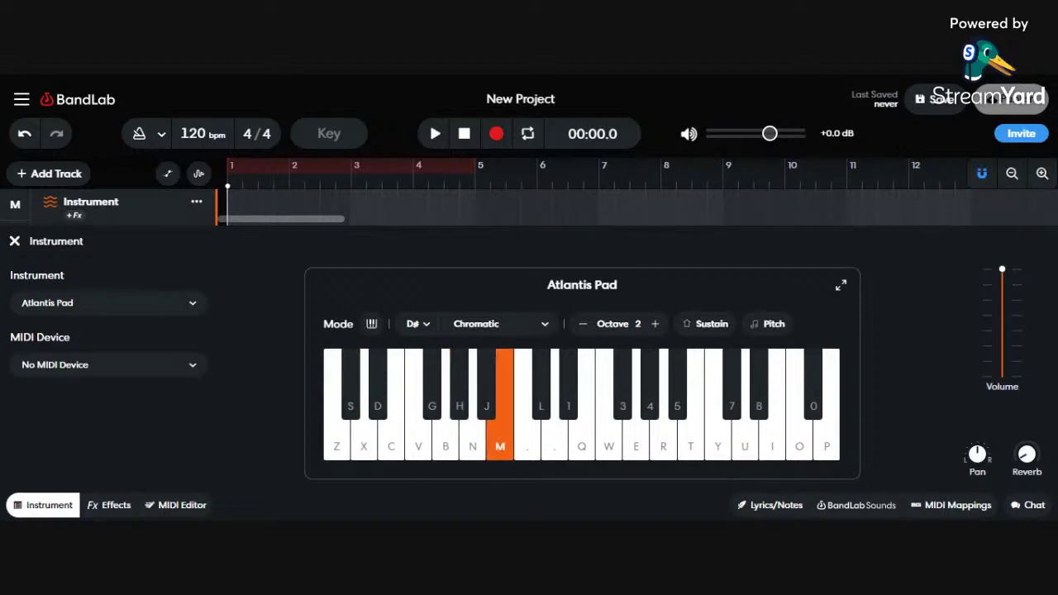
key("z")
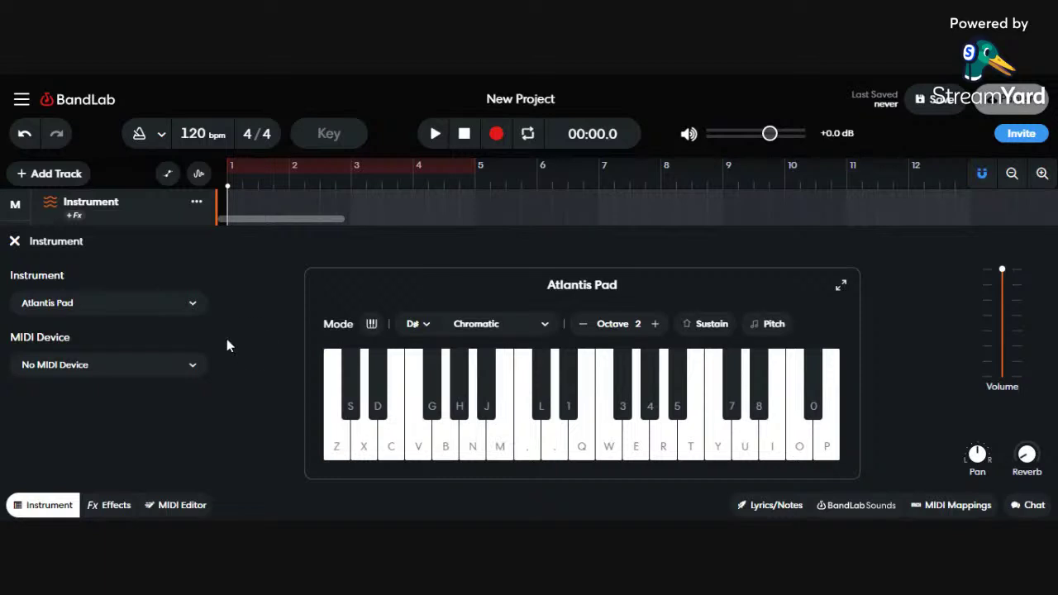
Switch the track's instrument to the Dreamy Bells preset in the Pads category
left_click(197, 302)
scroll(334, 237, "down", 1)
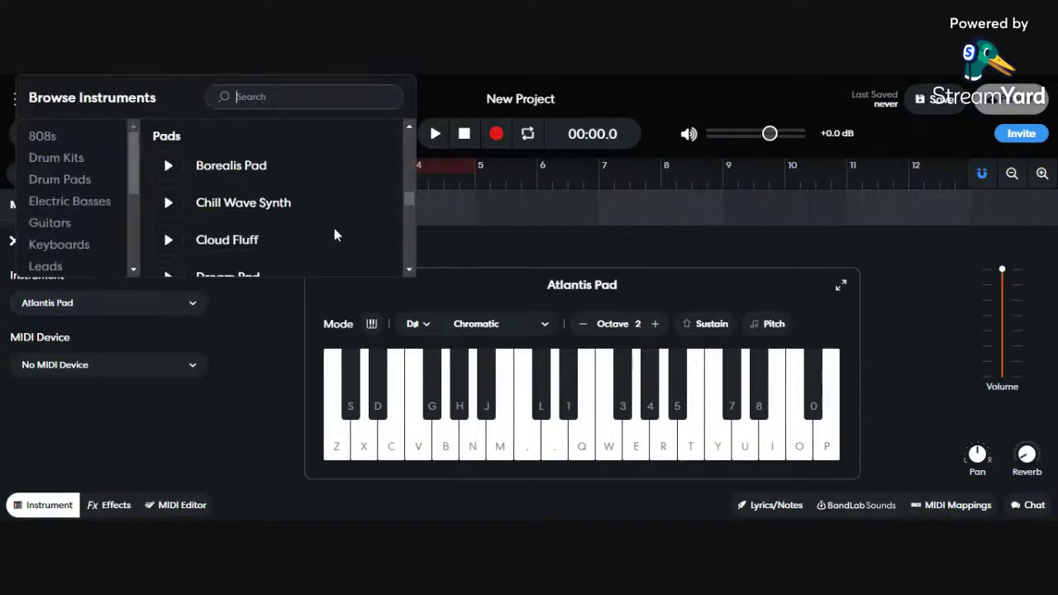
scroll(334, 237, "down", 1)
left_click(335, 237)
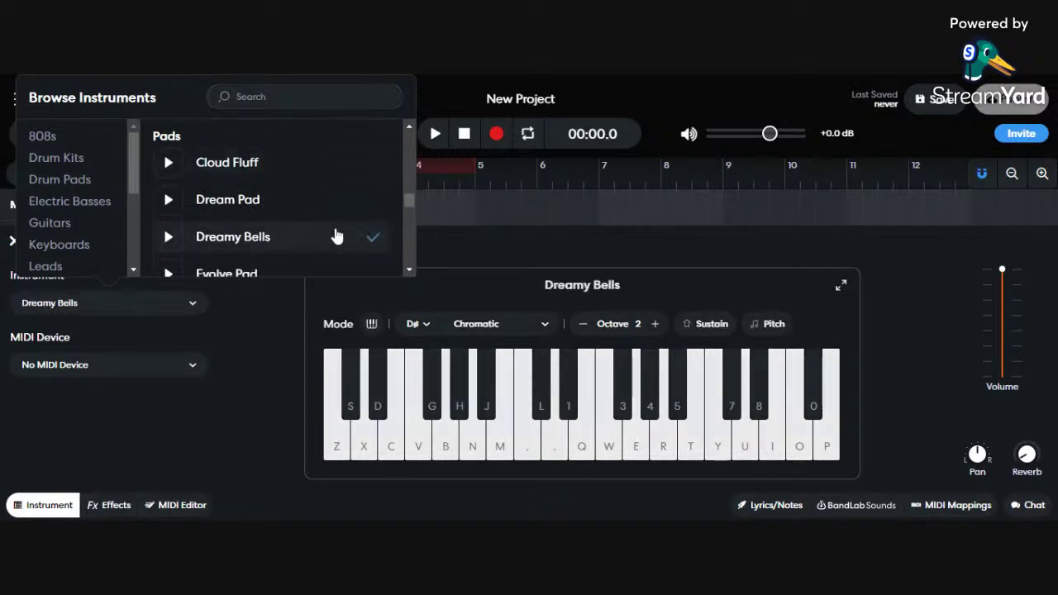
Audition Dreamy Bells at octave 2 on the white keys between C and comma
key("b")
key("n")
key("m")
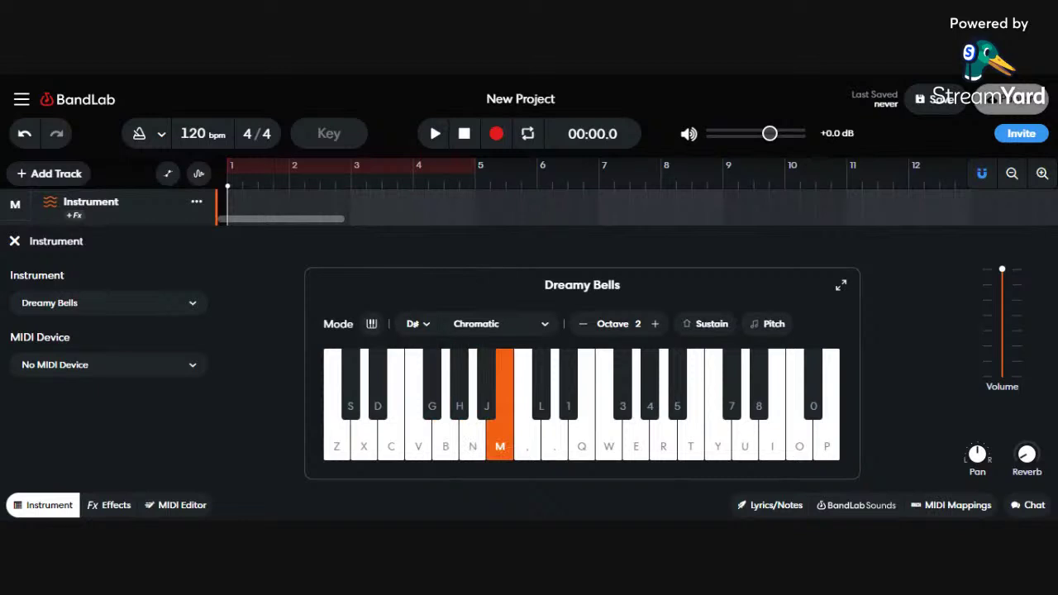
key("b")
key("comma")
key("v")
key("c")
Raise Dreamy Bells to octave 3 and audition it on the N and V keys
left_click(659, 325)
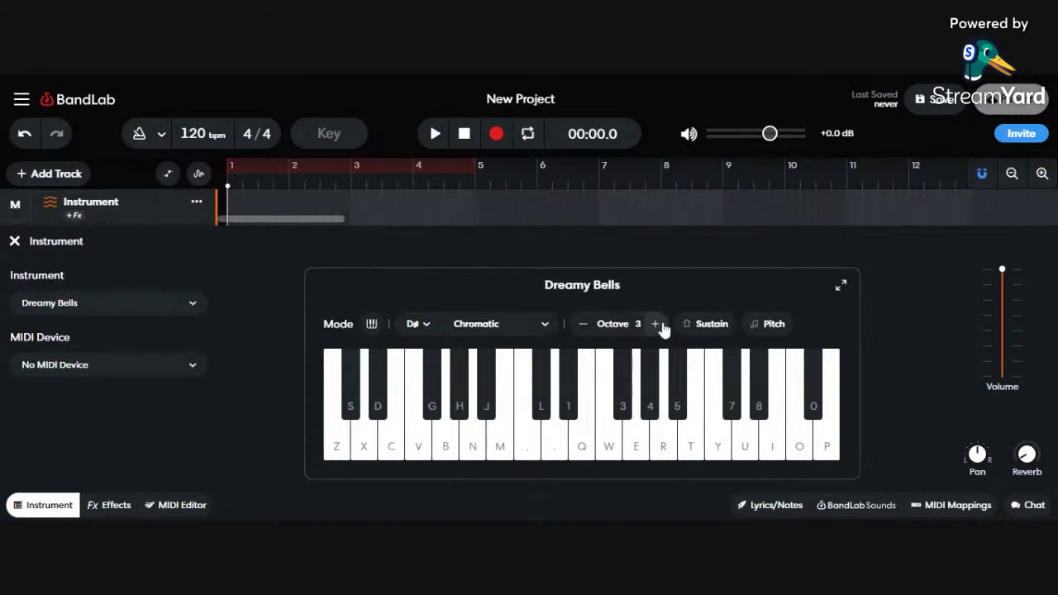
key("n")
key("v")
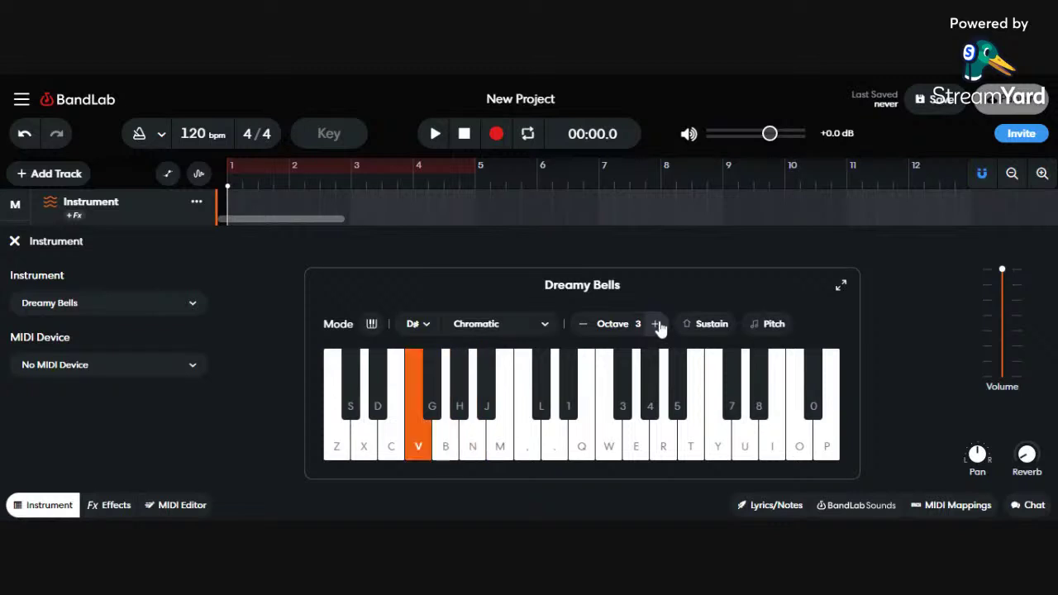
Switch the track's instrument to the Helicopter Orchestra preset in the Pads category
left_click(167, 313)
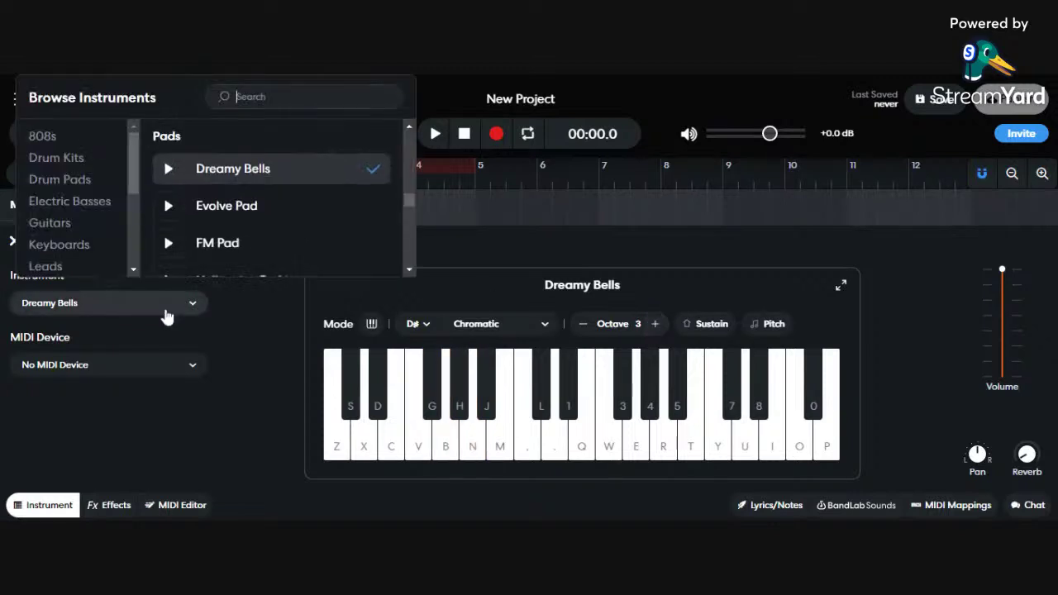
scroll(295, 200, "down", 1)
scroll(314, 222, "down", 2)
scroll(314, 217, "up", 2)
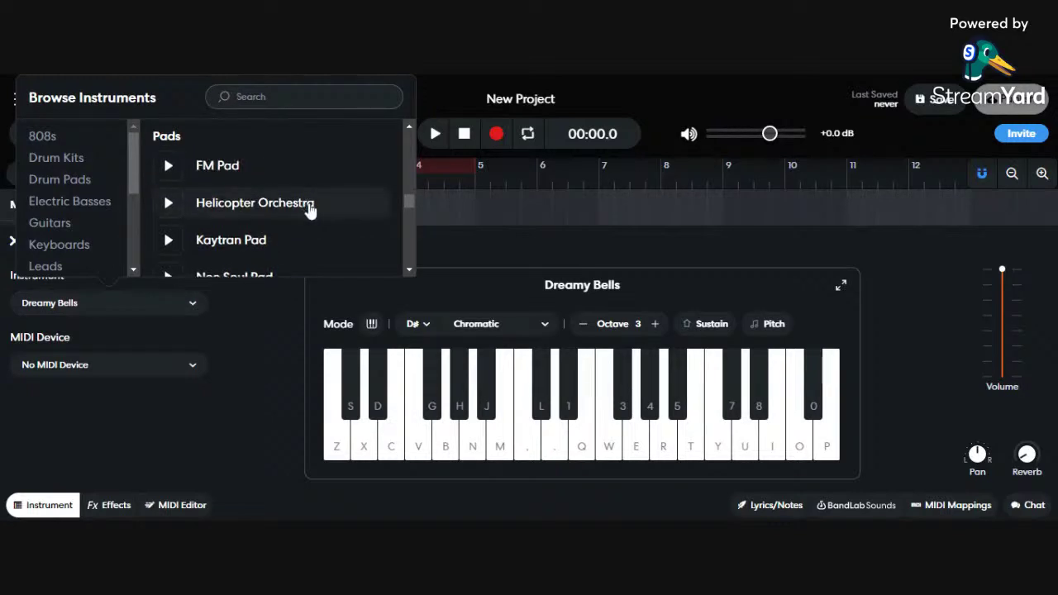
left_click(309, 206)
left_click(507, 281)
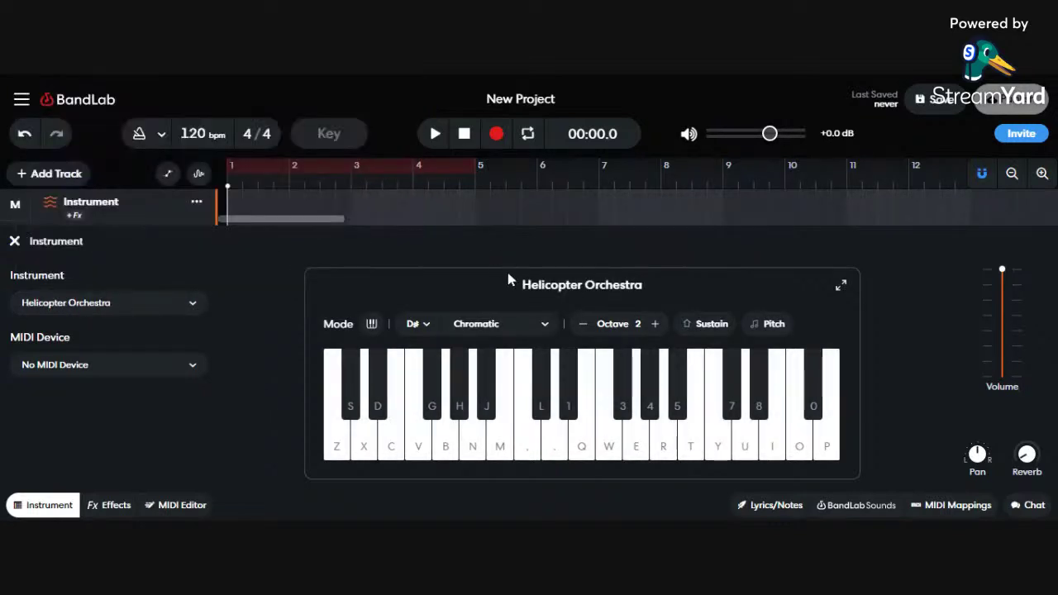
Audition Helicopter Orchestra at octave 2 on the white keys between Z and comma
key("n")
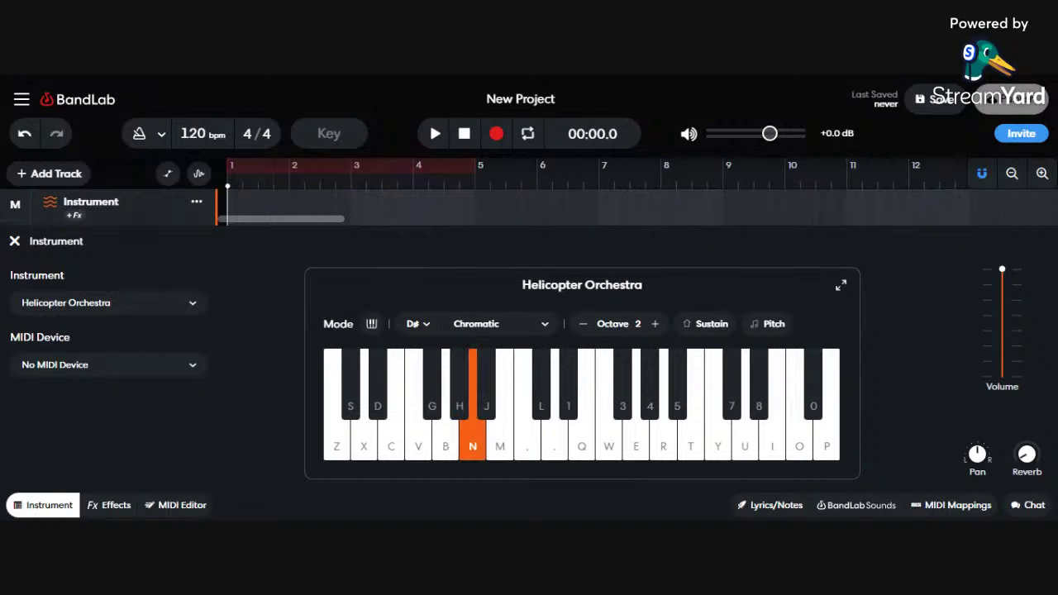
key("v")
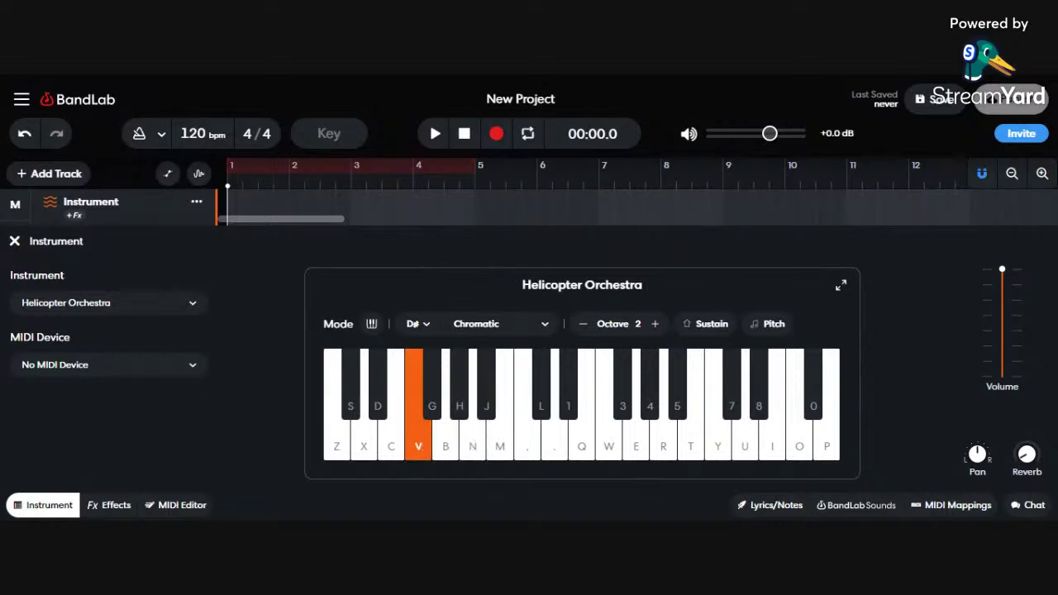
key("comma")
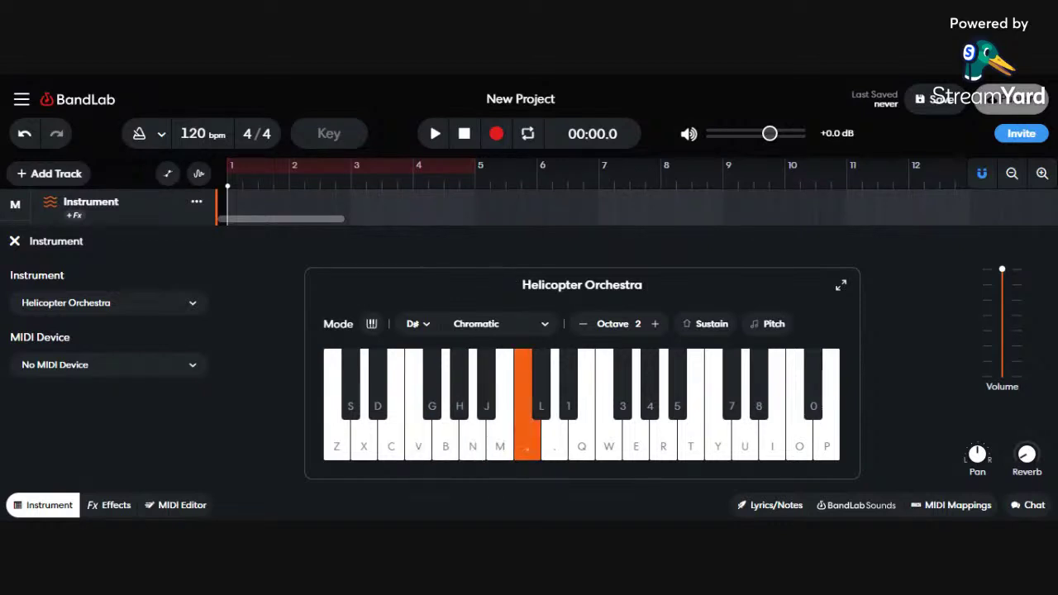
key("z")
key("b")
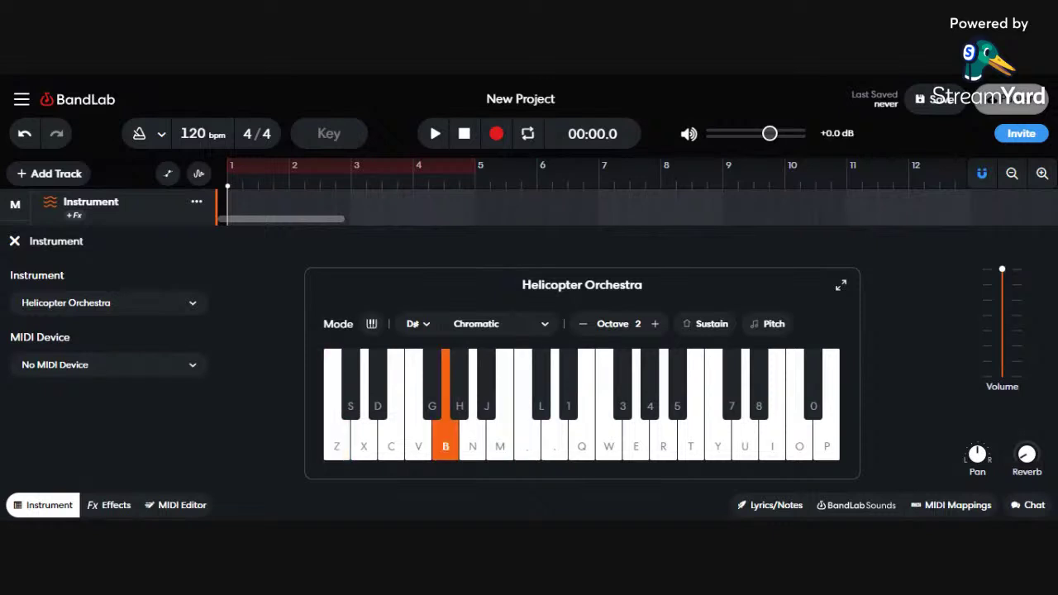
key("v")
key("m")
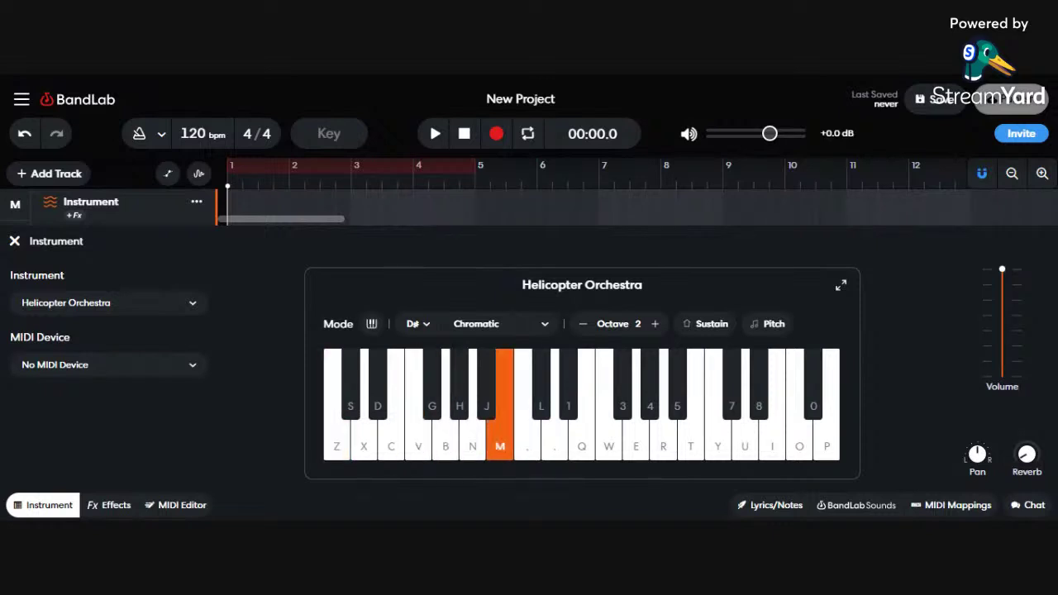
key("comma")
key("m")
key("c")
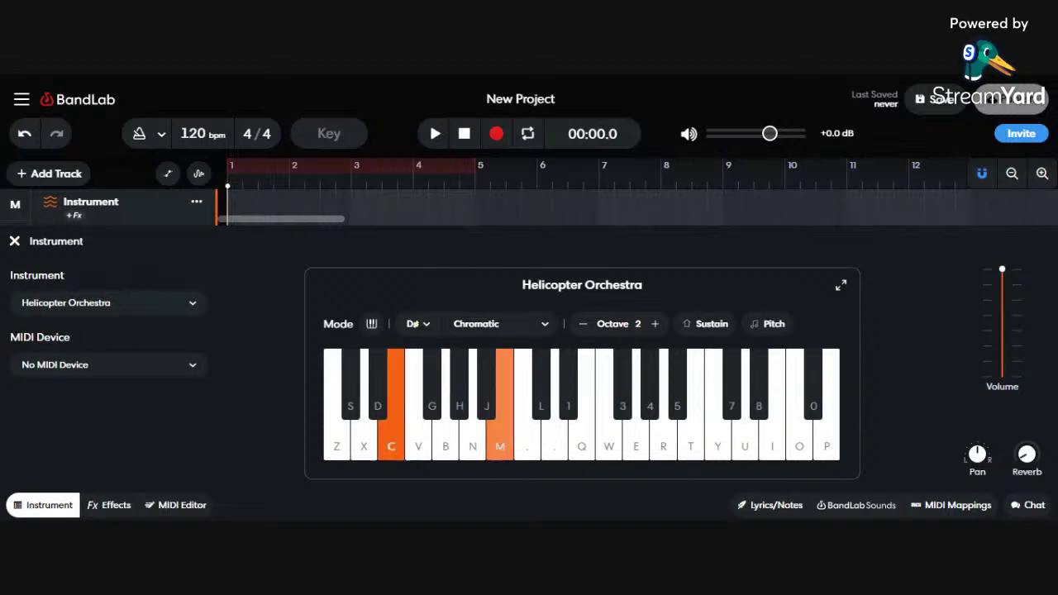
key("n")
key("comma")
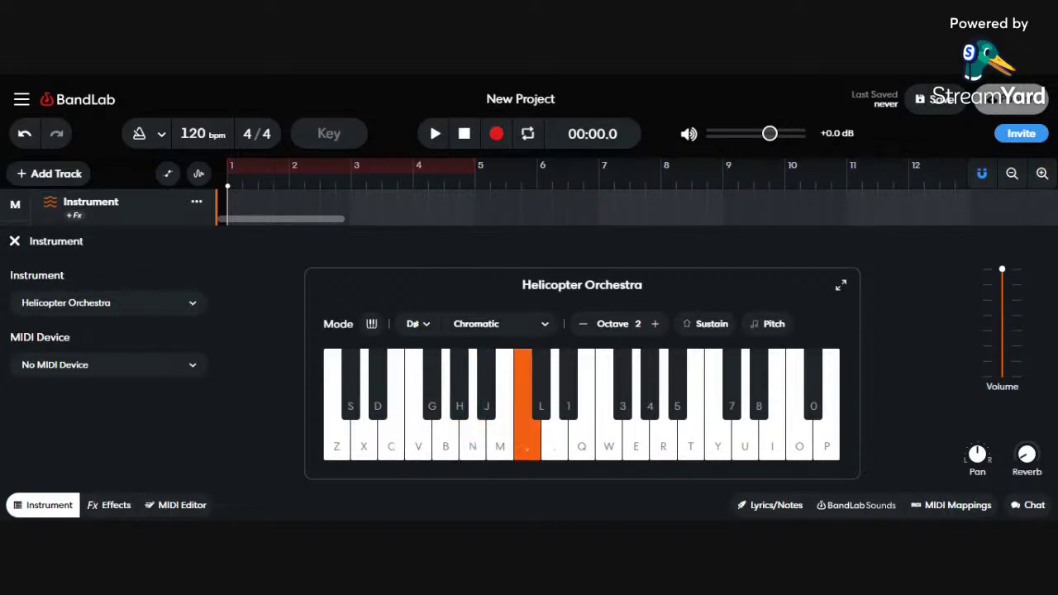
key("m")
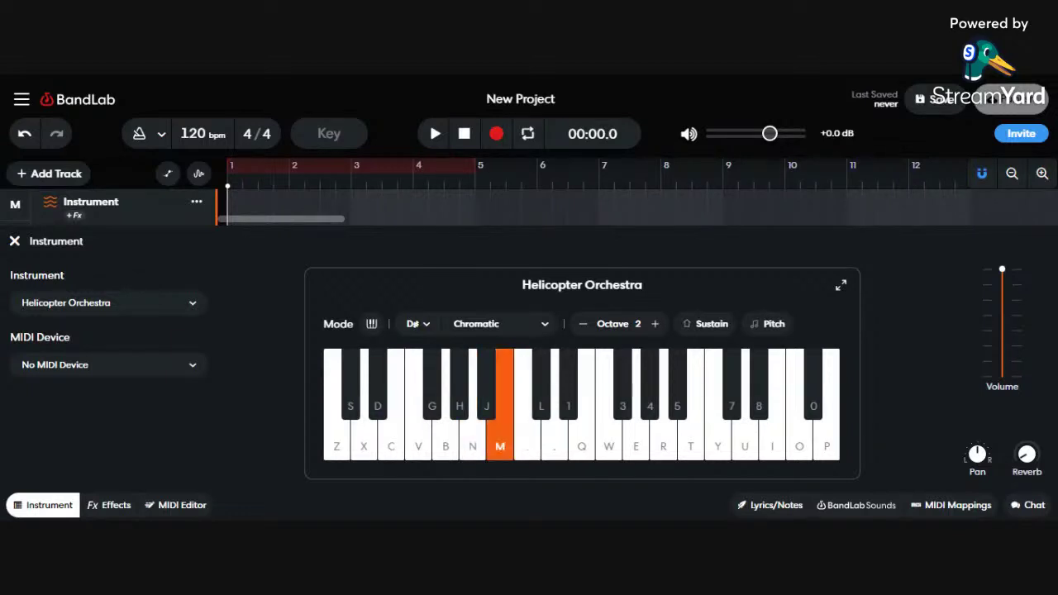
Change the track's instrument to Timpani from the Percussion category
left_click(179, 302)
scroll(335, 205, "down", 5)
scroll(342, 251, "down", 4)
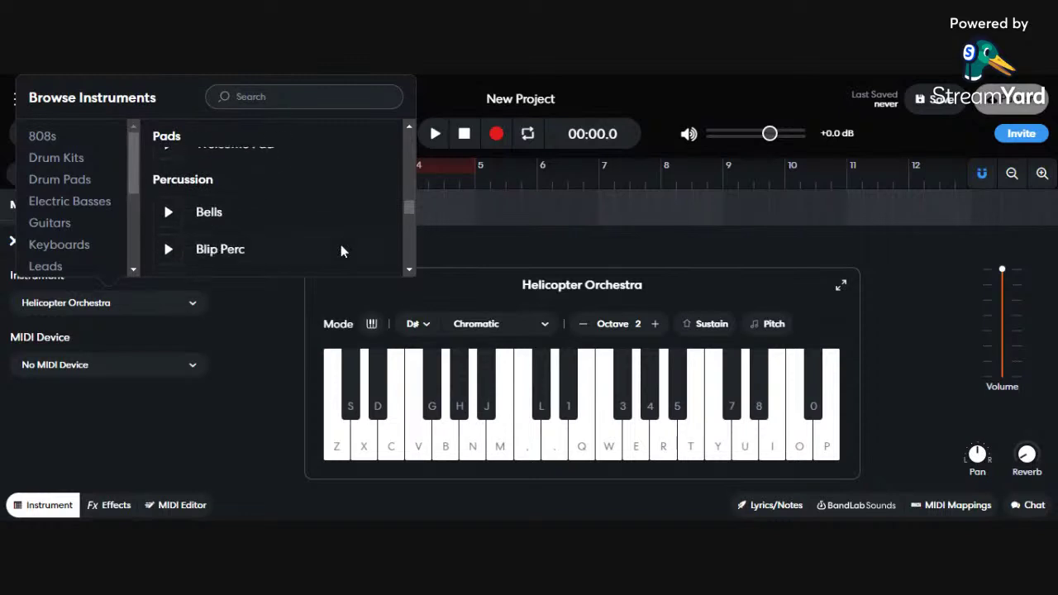
scroll(340, 252, "down", 4)
scroll(342, 251, "down", 1)
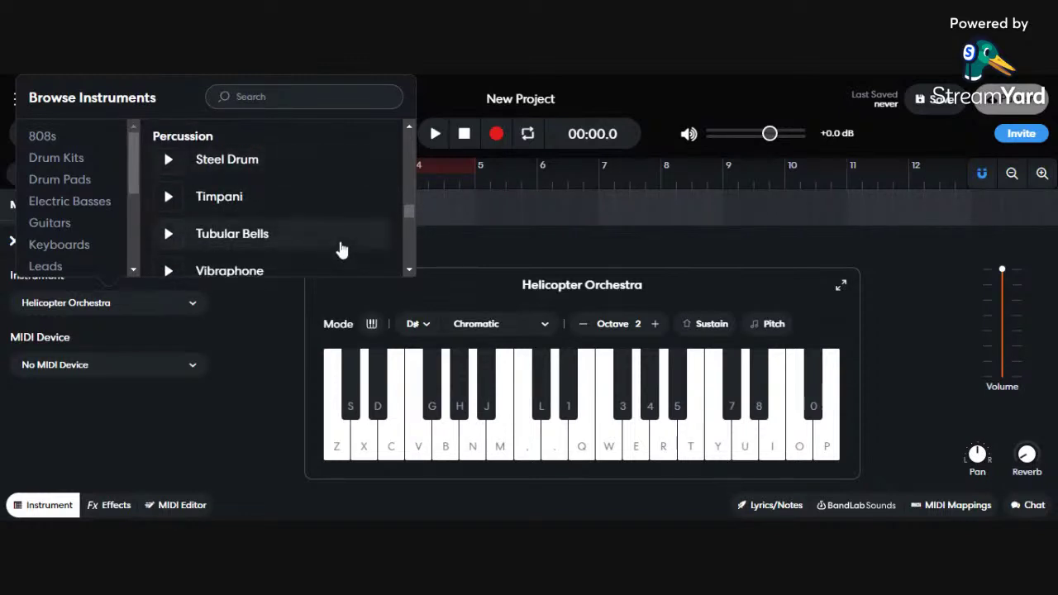
left_click(328, 198)
left_click(531, 278)
Audition Timpani at octave 3 on keys V, M, B and comma, rapidly alternating between B and comma as a roll
key("b")
key("v")
key("m")
key("comma")
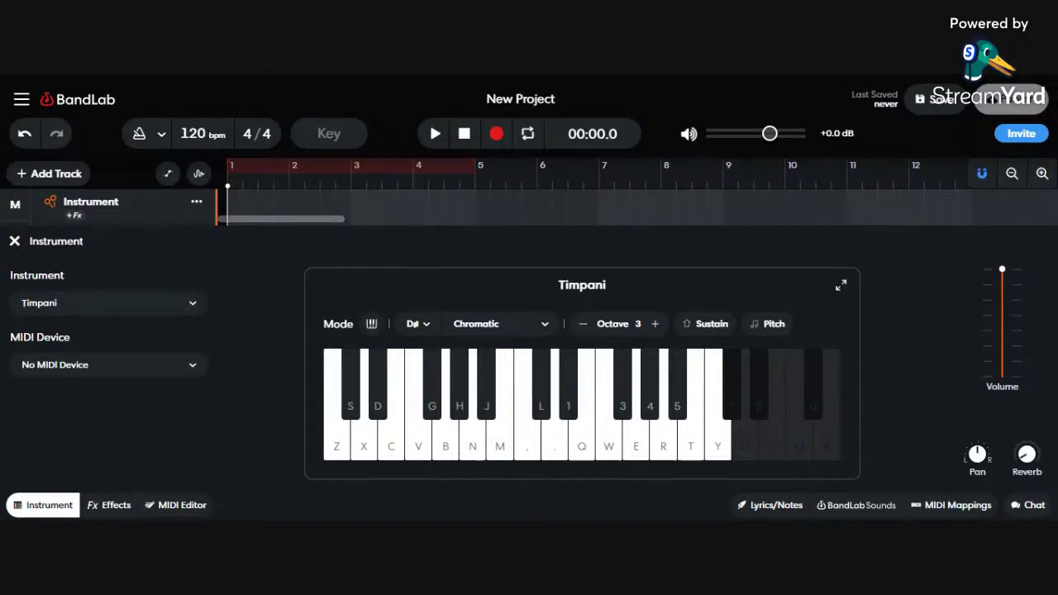
key("comma")
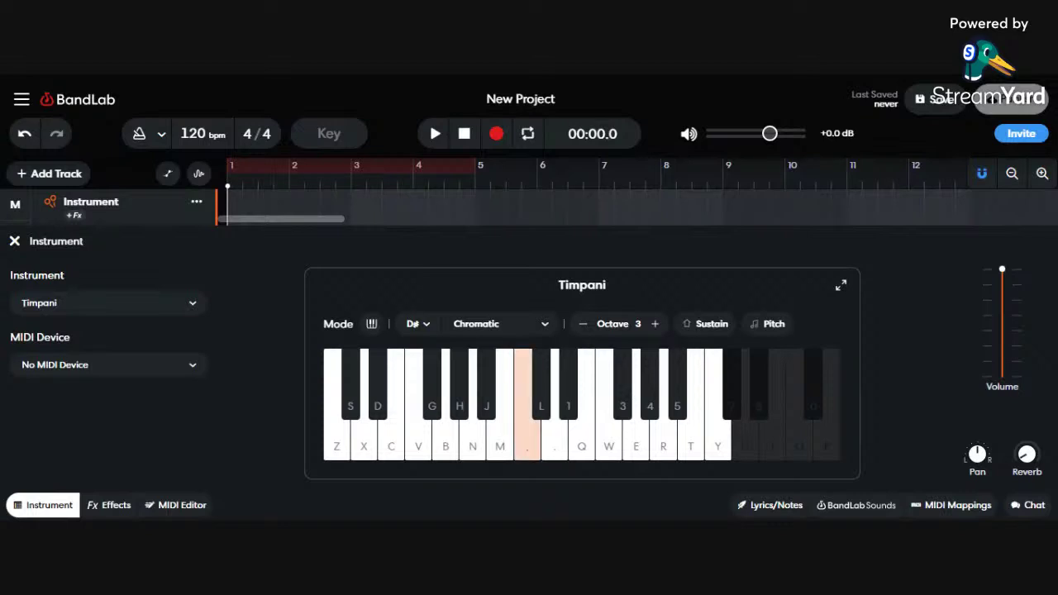
key("b")
key("comma")
key("b")
key("comma")
key("b")
key("comma")
key("b")
key("comma")
key("b")
key("comma")
key("b")
key("b")
key("comma")
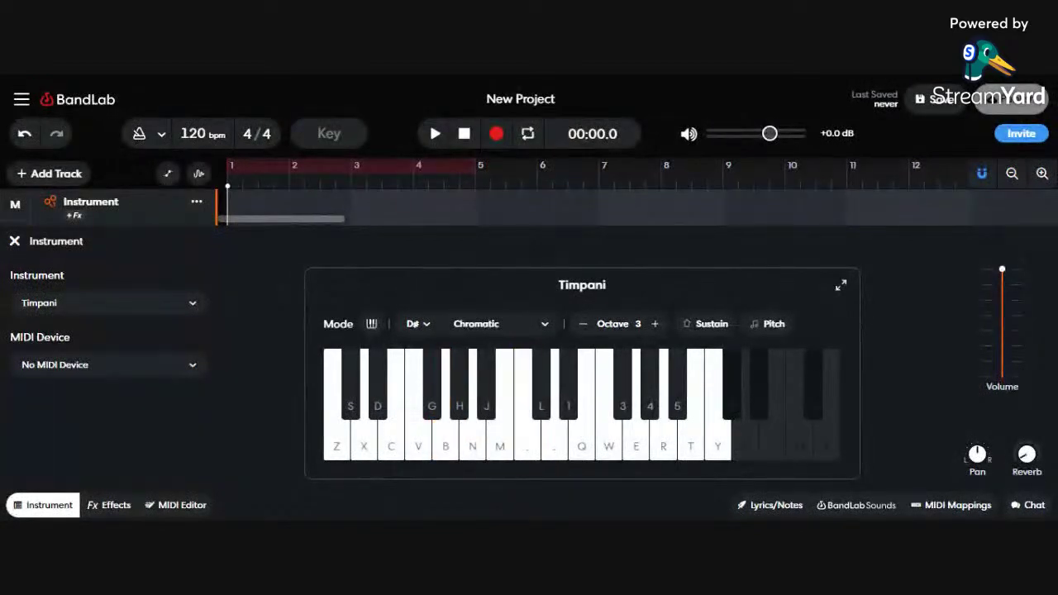
Look through the other presets in the Percussion category, leaving the current instrument selected
left_click(152, 304)
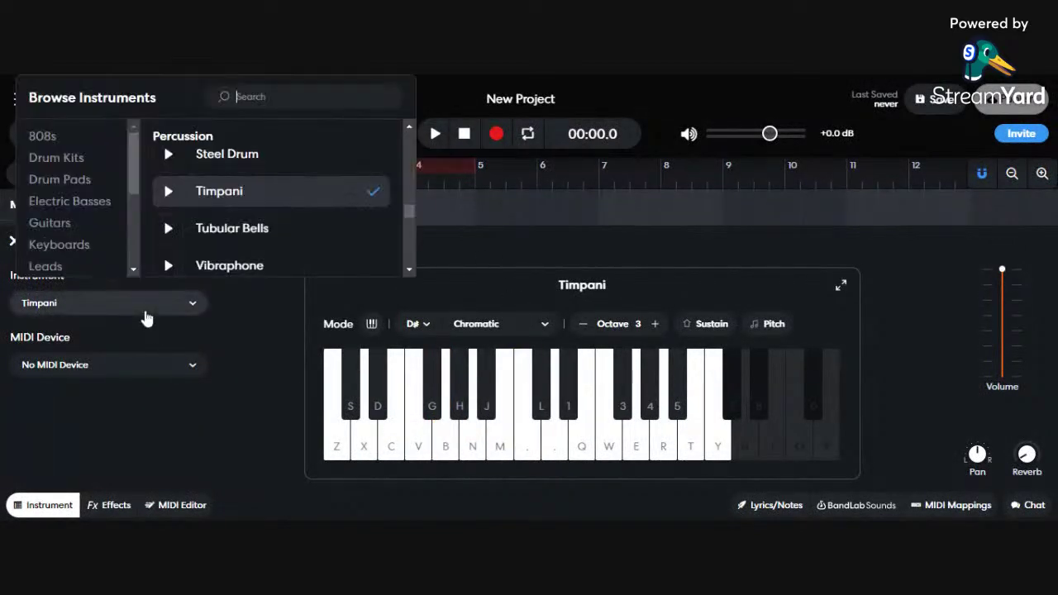
scroll(285, 233, "down", 5)
scroll(301, 234, "down", 1)
scroll(312, 239, "up", 3)
scroll(306, 233, "down", 2)
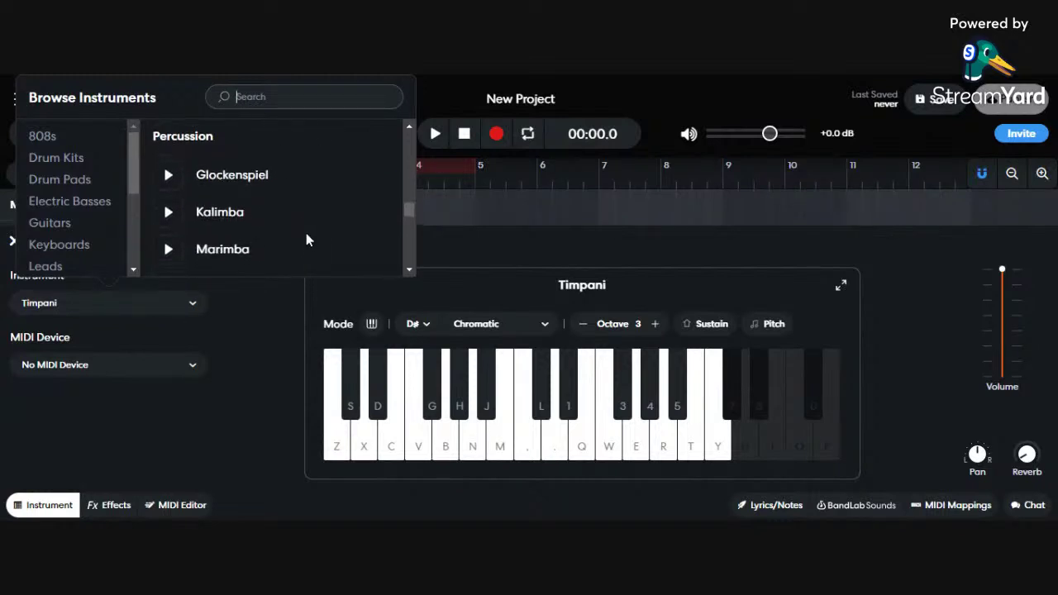
scroll(304, 232, "down", 2)
scroll(304, 232, "down", 2)
scroll(304, 232, "up", 6)
scroll(302, 230, "down", 2)
scroll(303, 230, "down", 2)
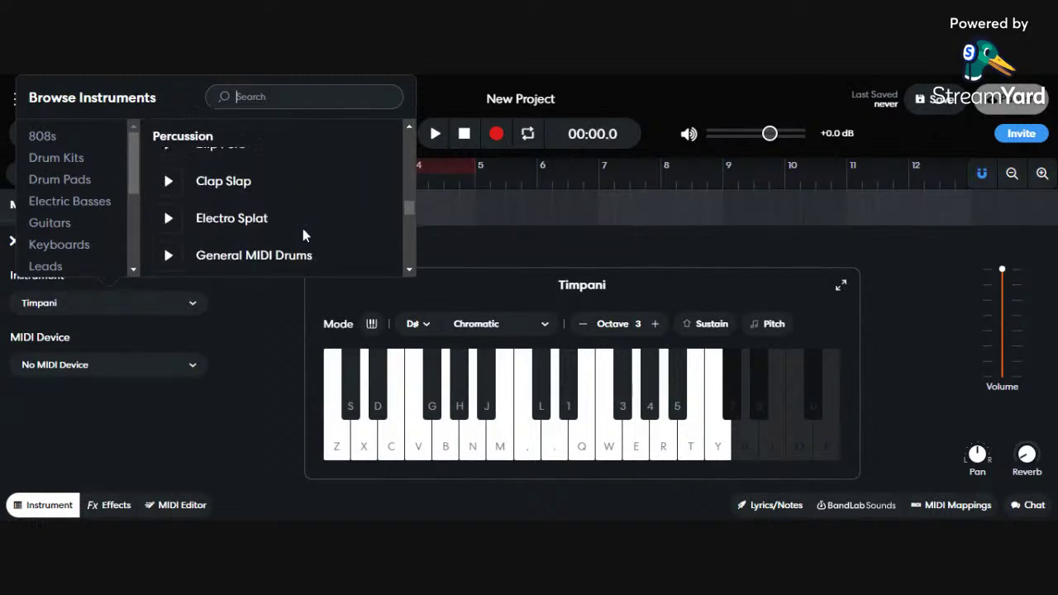
scroll(302, 230, "up", 4)
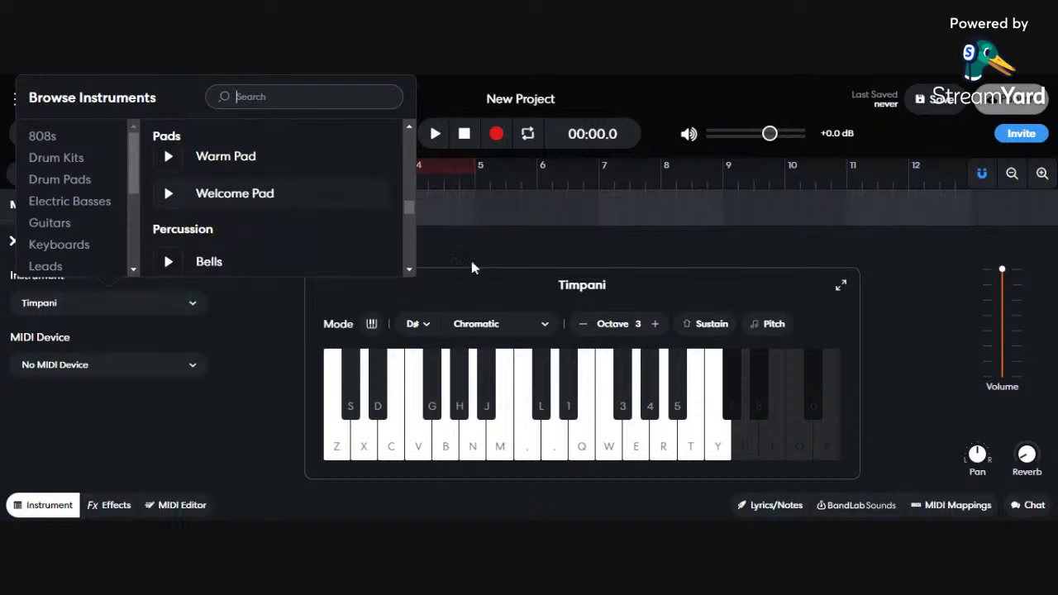
left_click(501, 285)
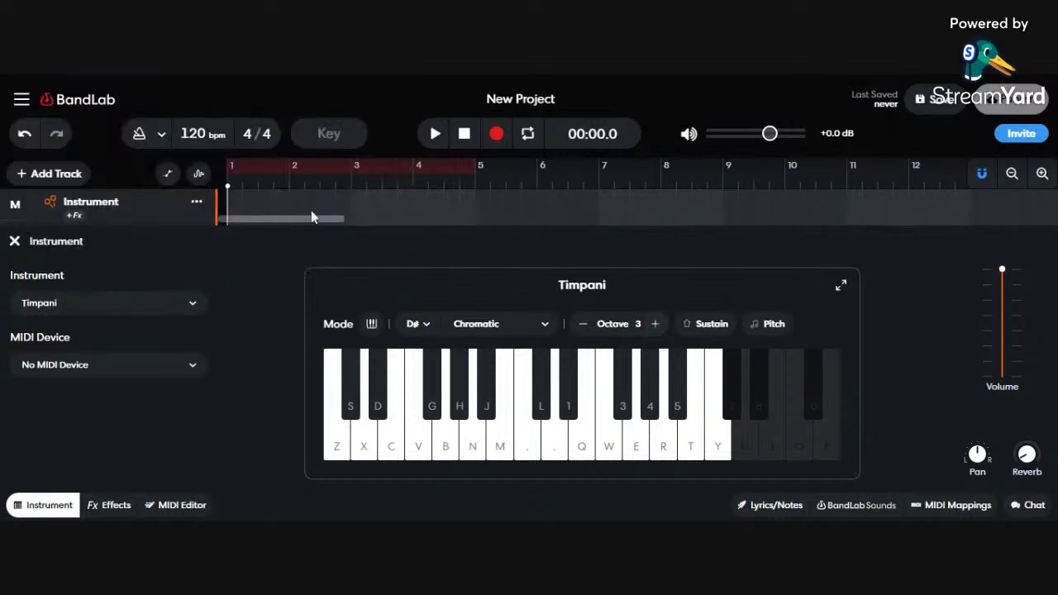
Switch the track's instrument to Vibraphone in the Percussion category
left_click(157, 304)
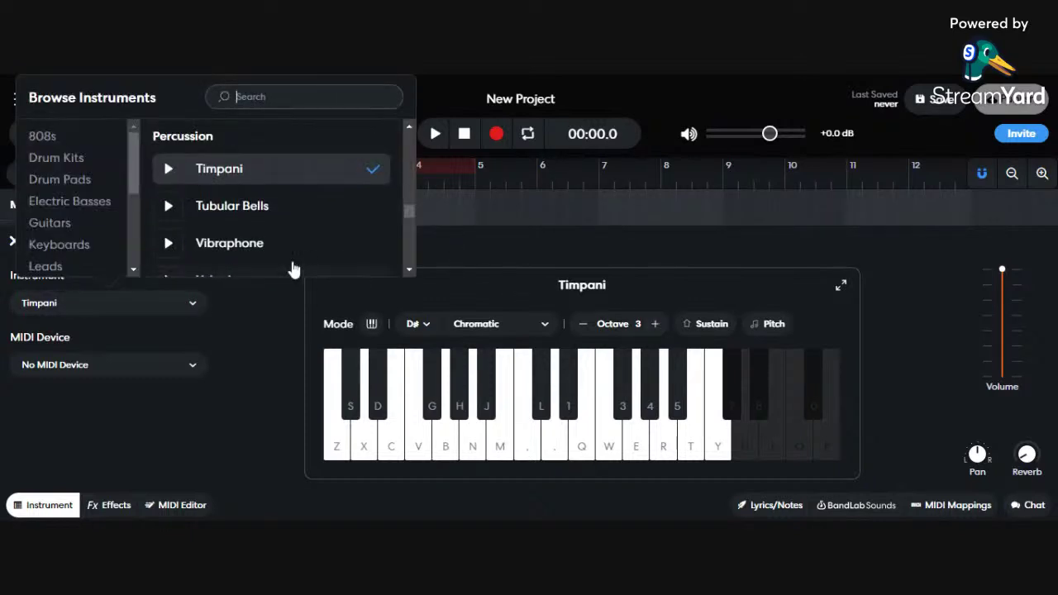
scroll(285, 256, "down", 1)
left_click(247, 167)
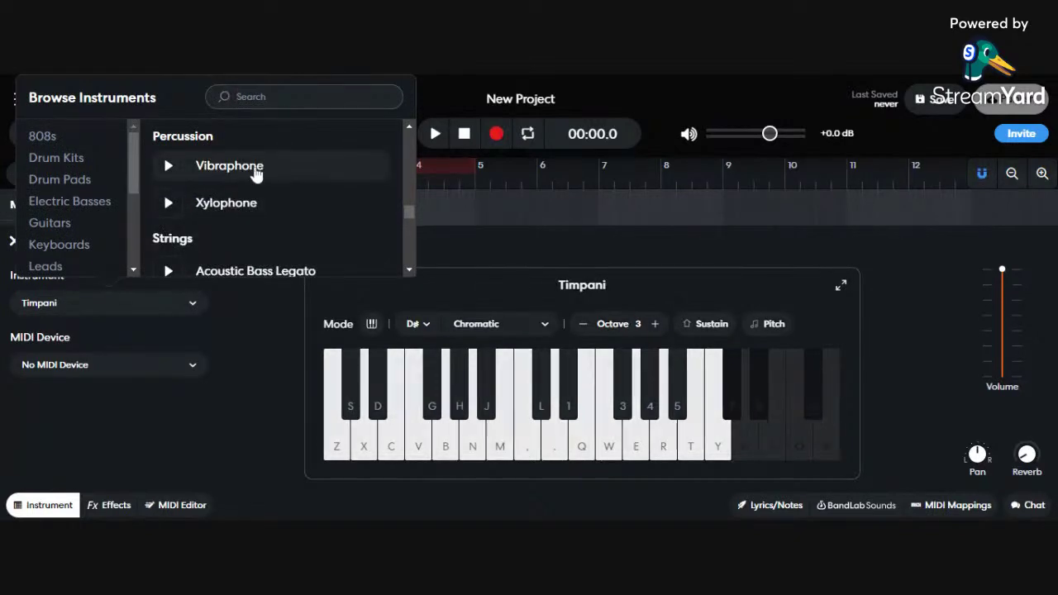
Audition Vibraphone at octave 4 with runs over the white keys between Z and period
key("n")
key("n")
key("b")
key("n")
key("m")
key("comma")
key("period")
key("n")
key("b")
key("n")
key("z")
key("period")
key("comma")
key("m")
key("n")
key("v")
key("m")
key("c")
key("comma")
key("comma")
key("m")
key("n")
key("b")
key("v")
key("b")
key("n")
key("m")
key("comma")
key("period")
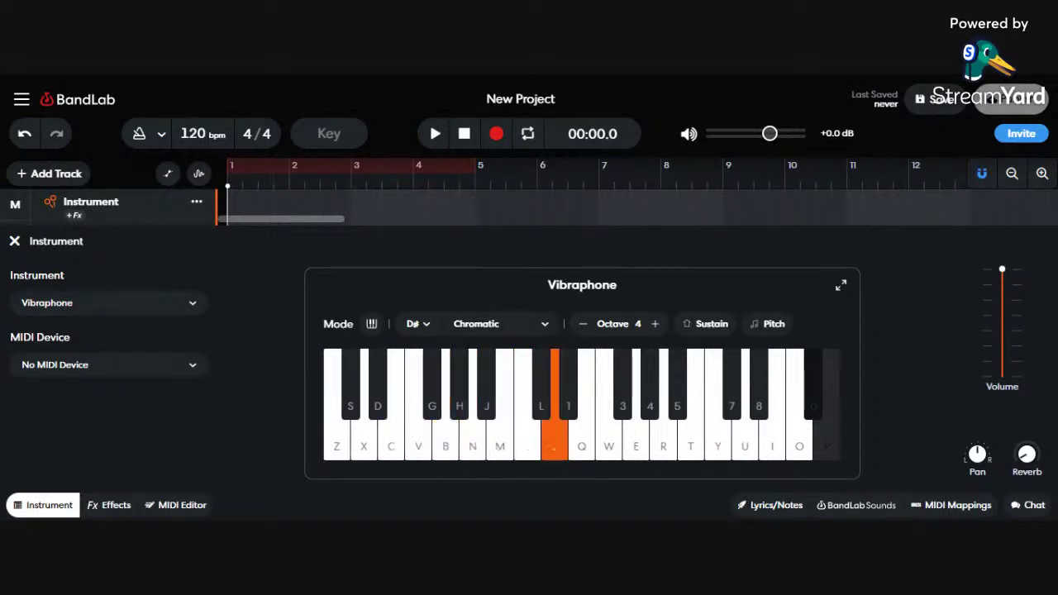
key("n")
key("c")
key("v")
key("c")
key("z")
key("comma")
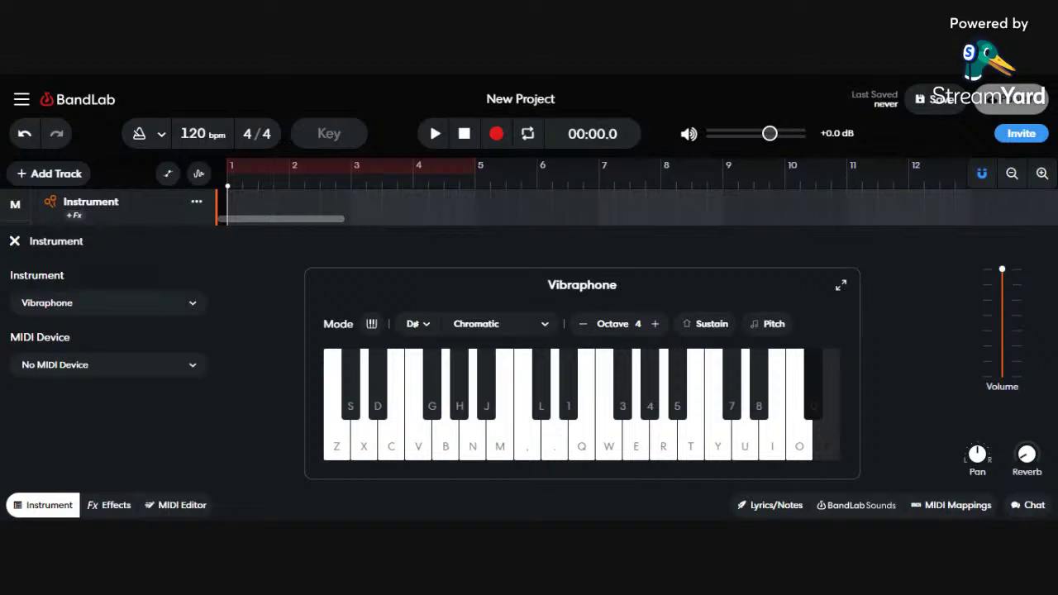
left_click(450, 441)
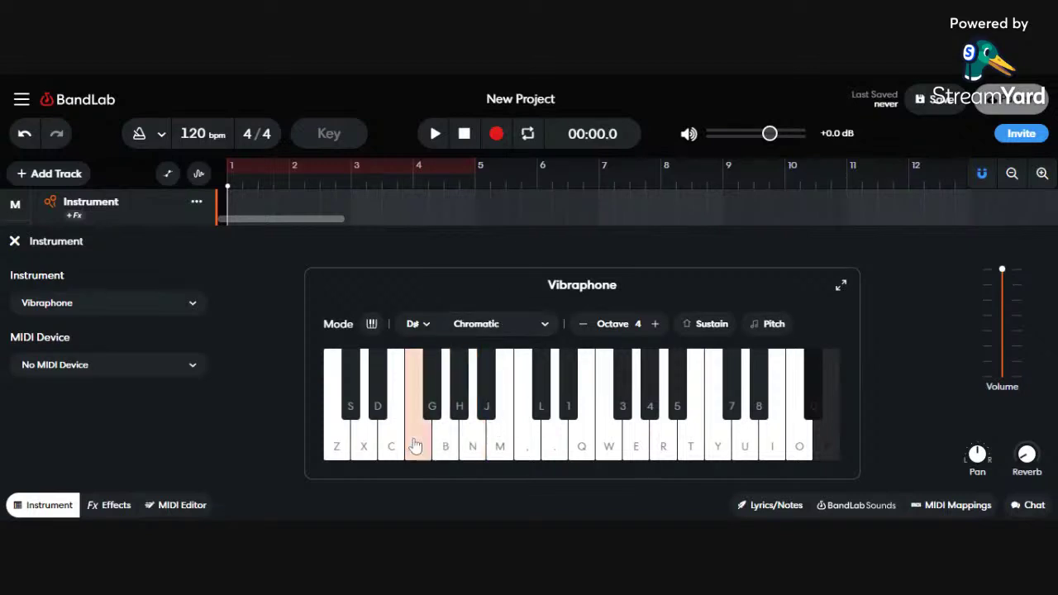
Change the track's instrument to the Xylophone preset in the Percussion category
left_click(189, 306)
scroll(248, 236, "down", 3)
scroll(223, 169, "up", 3)
left_click(287, 214)
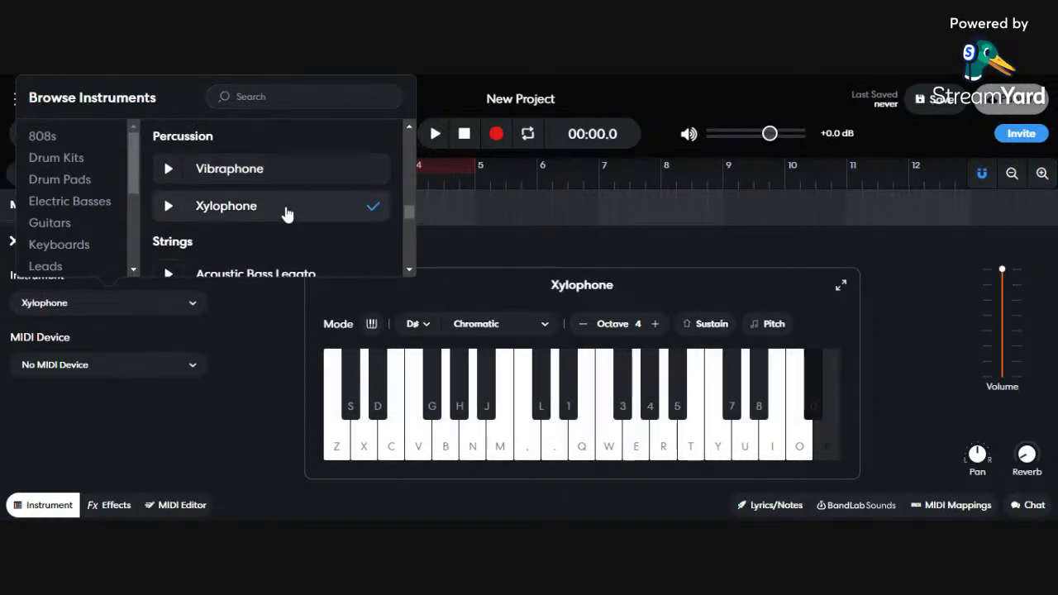
left_click(477, 281)
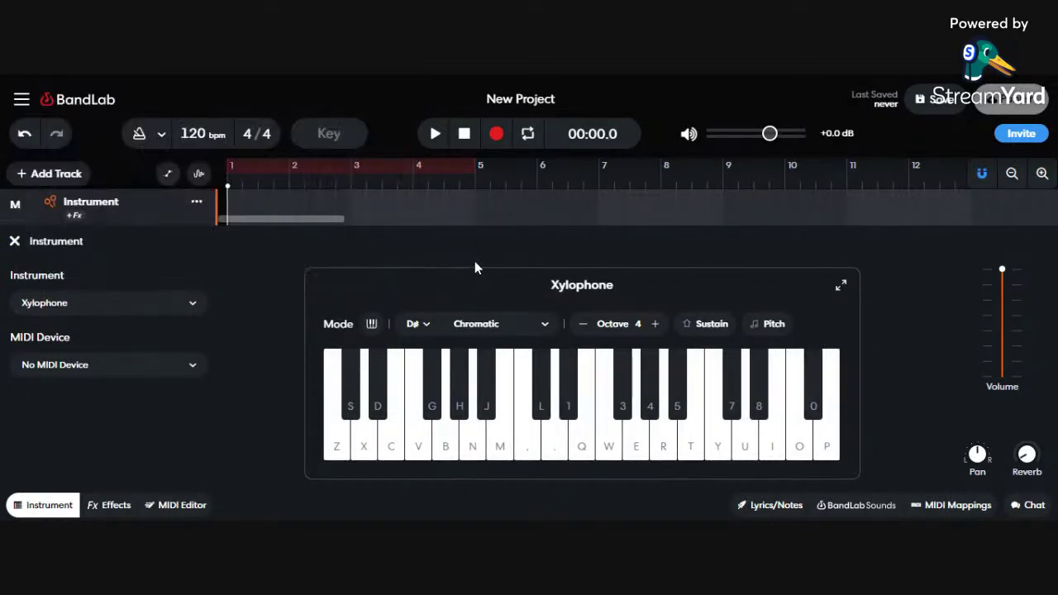
Audition Xylophone at octave 4 with melodies on the lower keys from Z to period, including the black keys S and L
key("b")
key("n")
key("m")
key("v")
key("n")
key("b")
key("z")
key("v")
key("x")
key("c")
key("b")
key("n")
key("comma")
key("period")
key("m")
key("n")
key("v")
key("b")
key("c")
key("n")
key("m")
key("period")
key("m")
key("n")
key("b")
key("v")
key("x")
key("z")
key("period")
key("x")
key("period")
key("s")
key("comma")
key("l")
key("semicolon")
key("comma")
key("m")
key("n")
key("v")
key("c")
key("z")
key("period")
key("z")
Change the track's instrument to the Choir Male Ahh preset in the Voices category
left_click(137, 305)
scroll(278, 267, "down", 3)
scroll(52, 240, "down", 3)
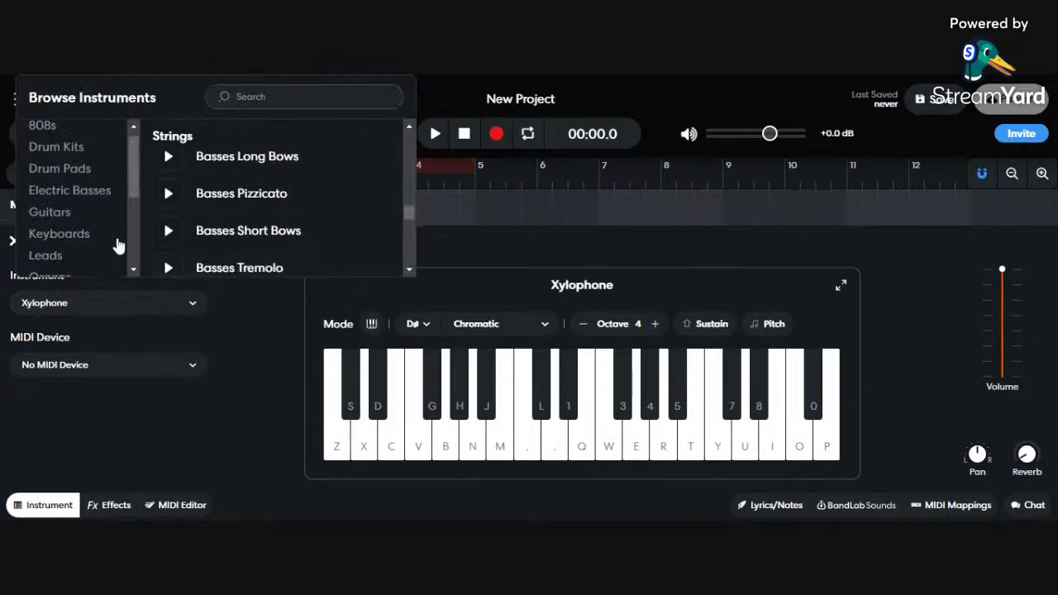
scroll(217, 243, "down", 2)
left_click(69, 263)
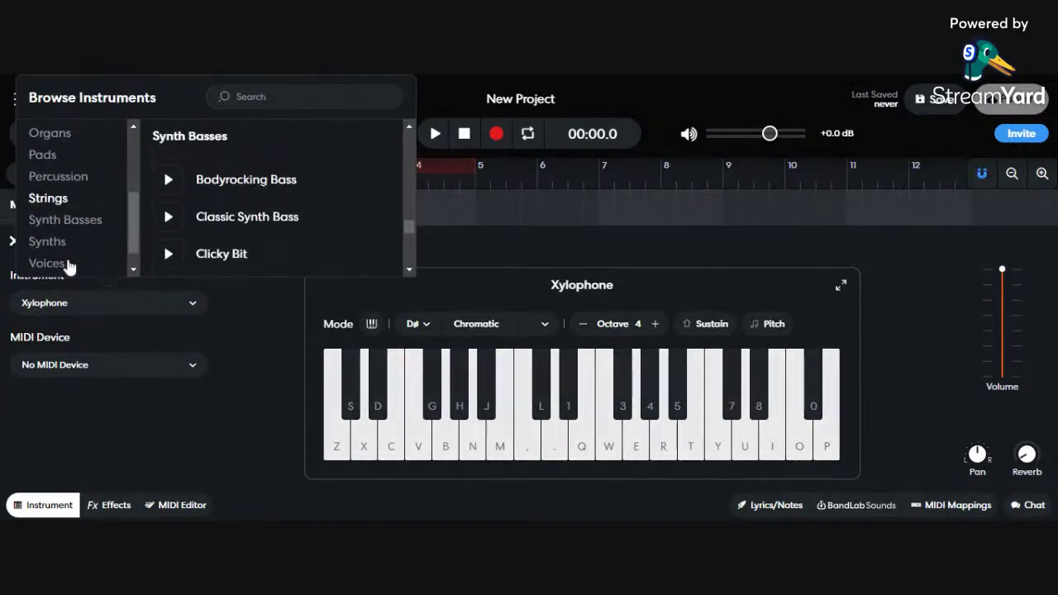
scroll(375, 224, "down", 2)
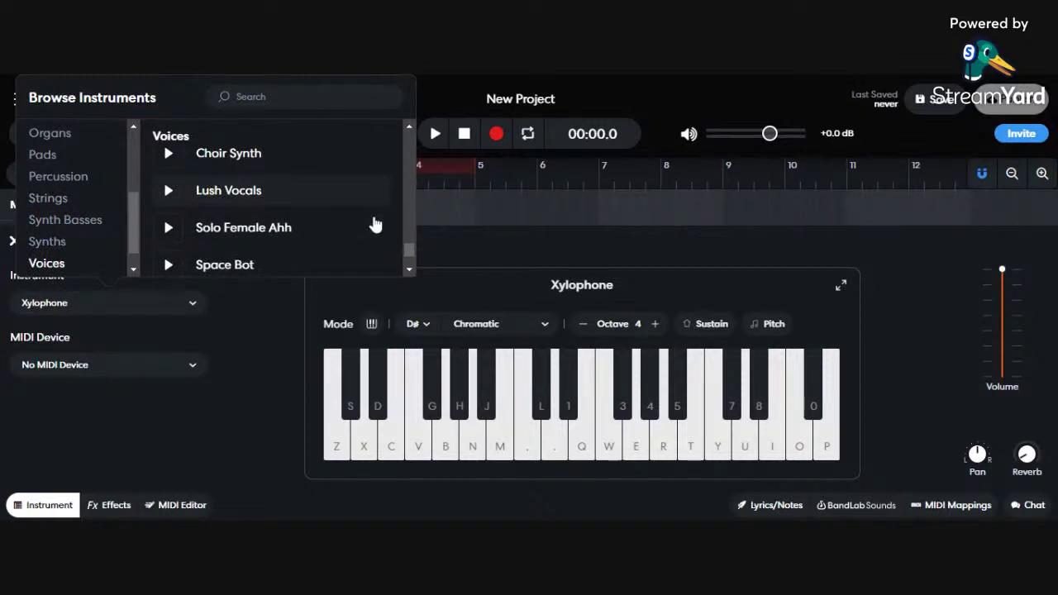
scroll(289, 170, "up", 5)
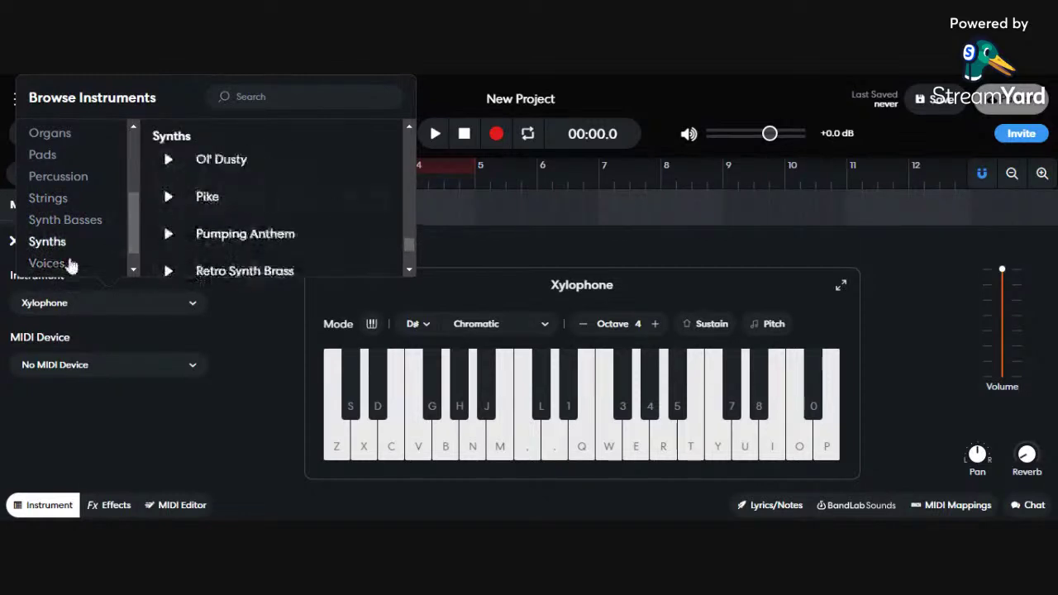
left_click(69, 262)
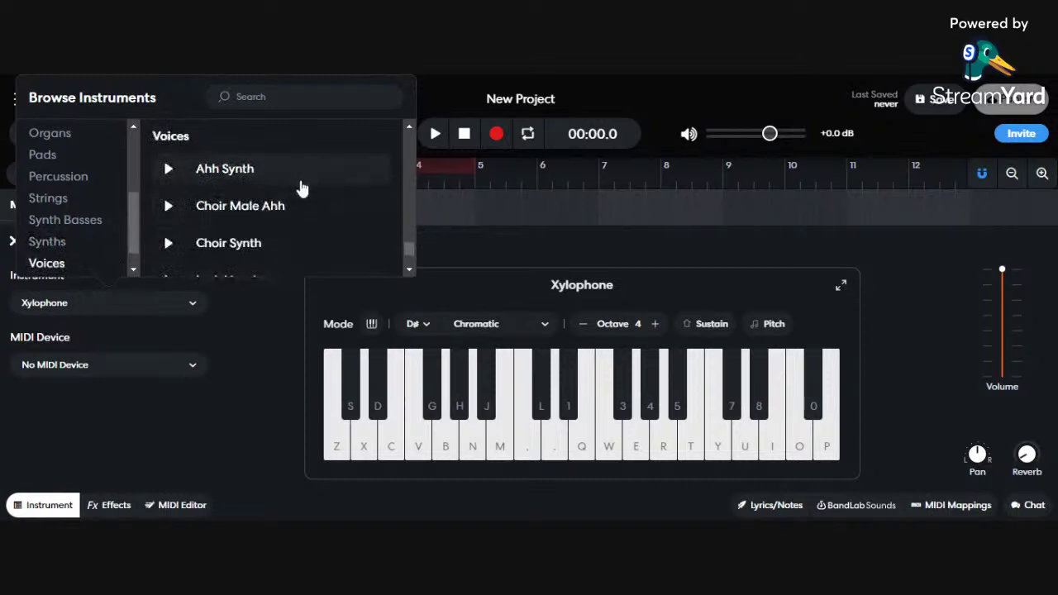
left_click(308, 208)
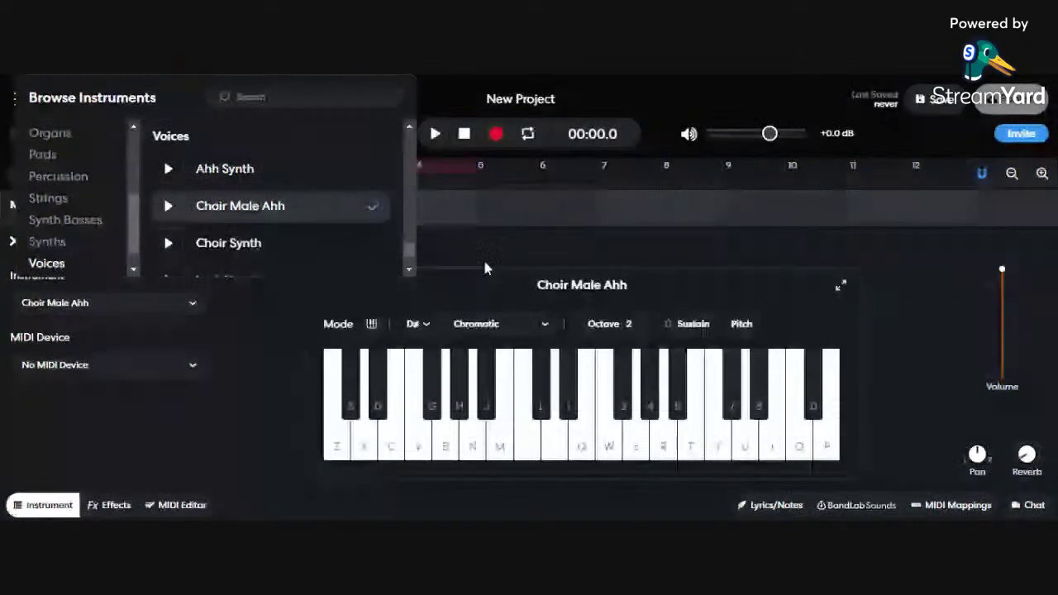
left_click(485, 267)
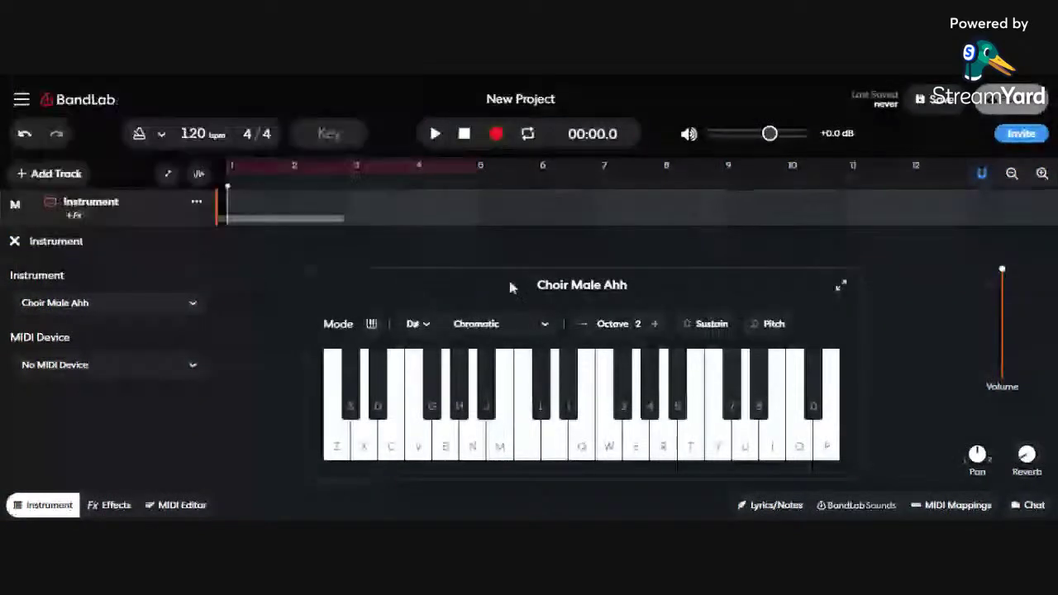
Audition Choir Male Ahh at octave 2 with notes on the white keys from Z to Q, plus the highest keys O and P
key("b")
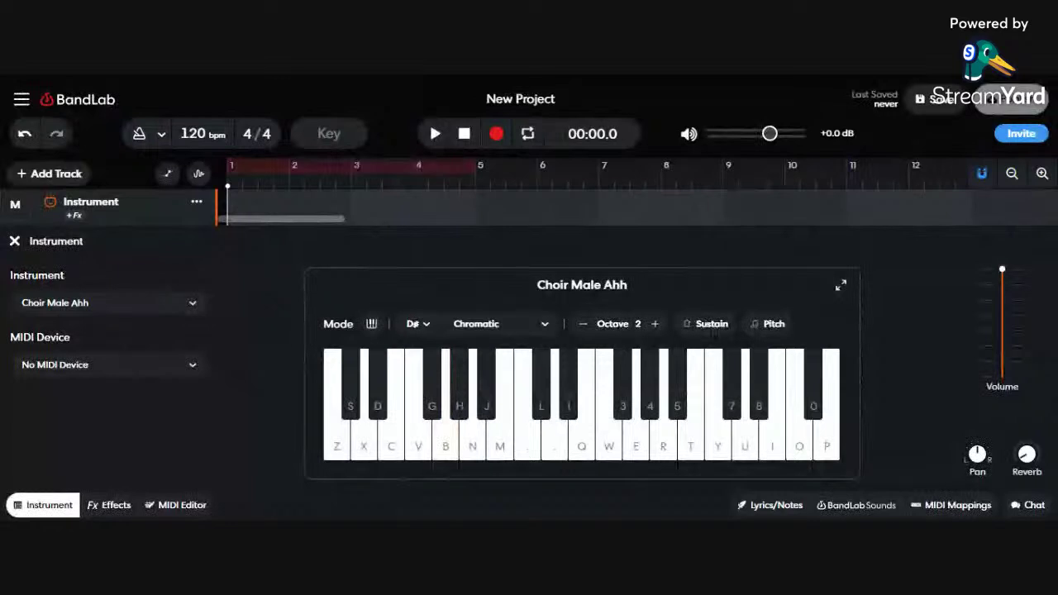
key("b")
key("comma")
key("period")
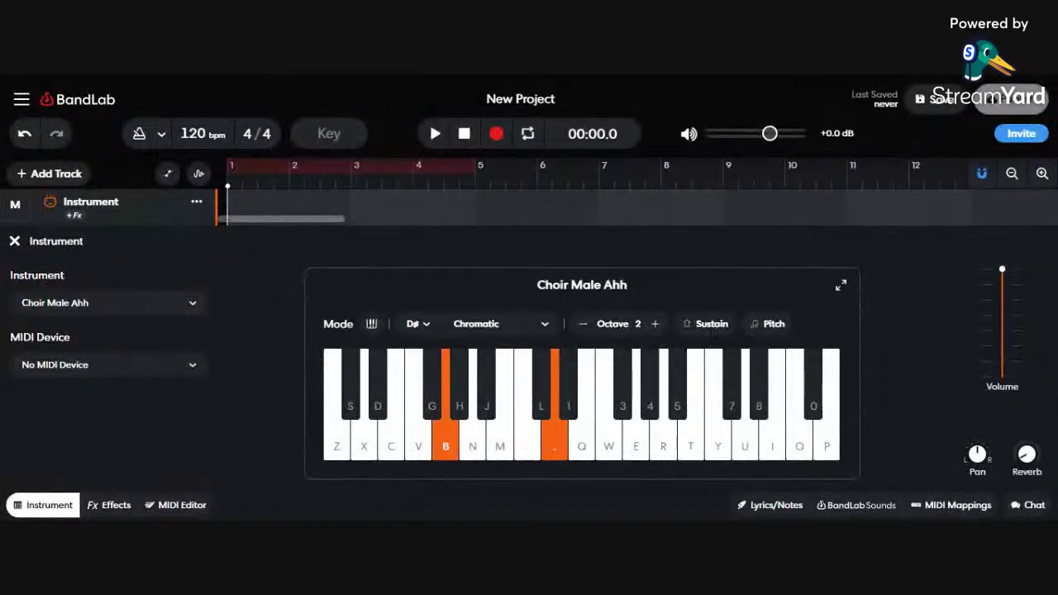
key("comma")
key("v")
key("m")
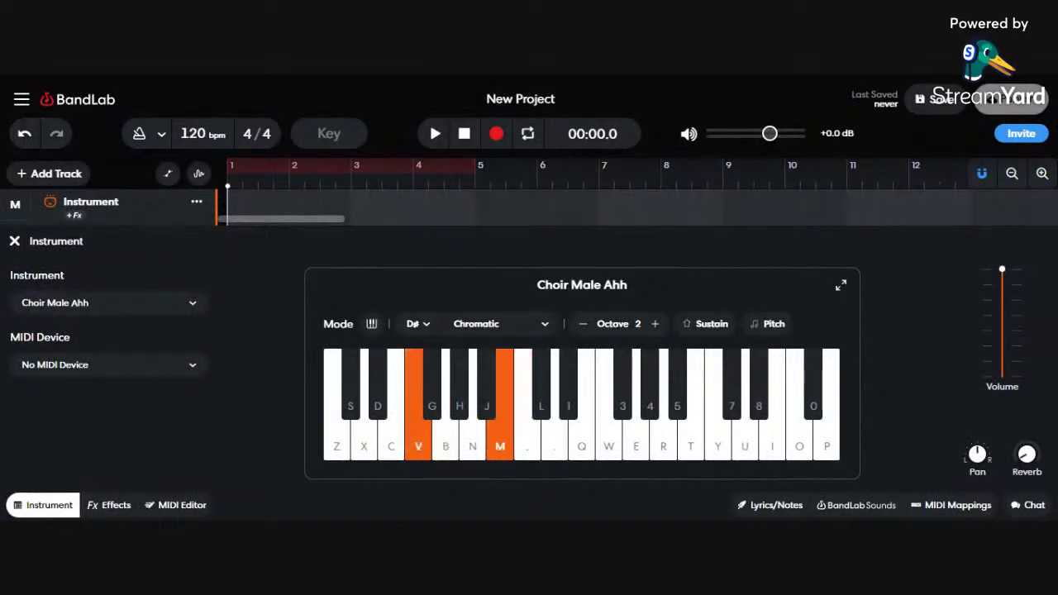
key("z")
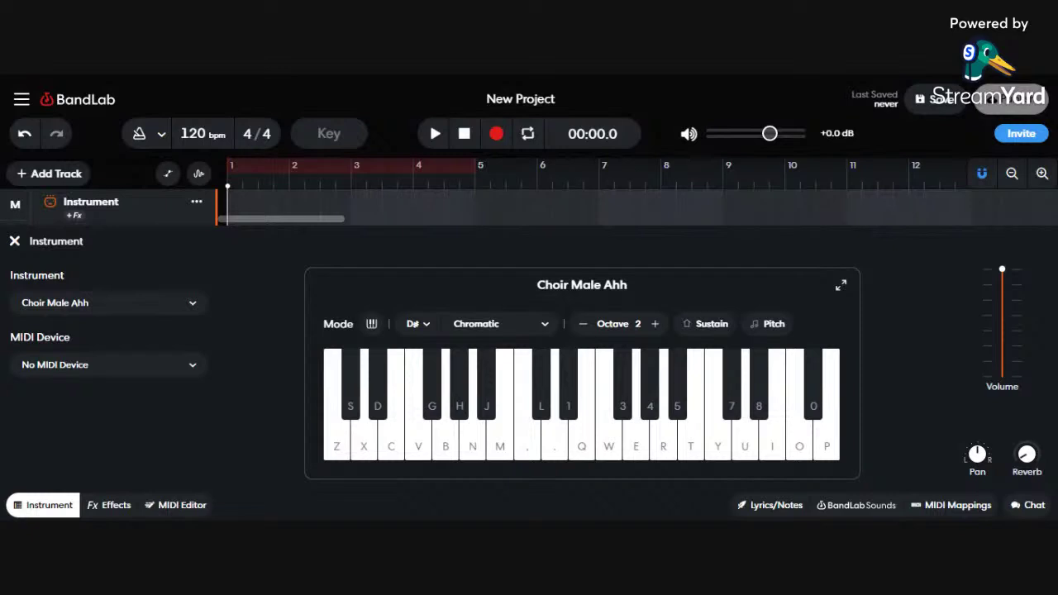
key("comma")
key("period")
key("q")
key("comma")
key("z")
key("p")
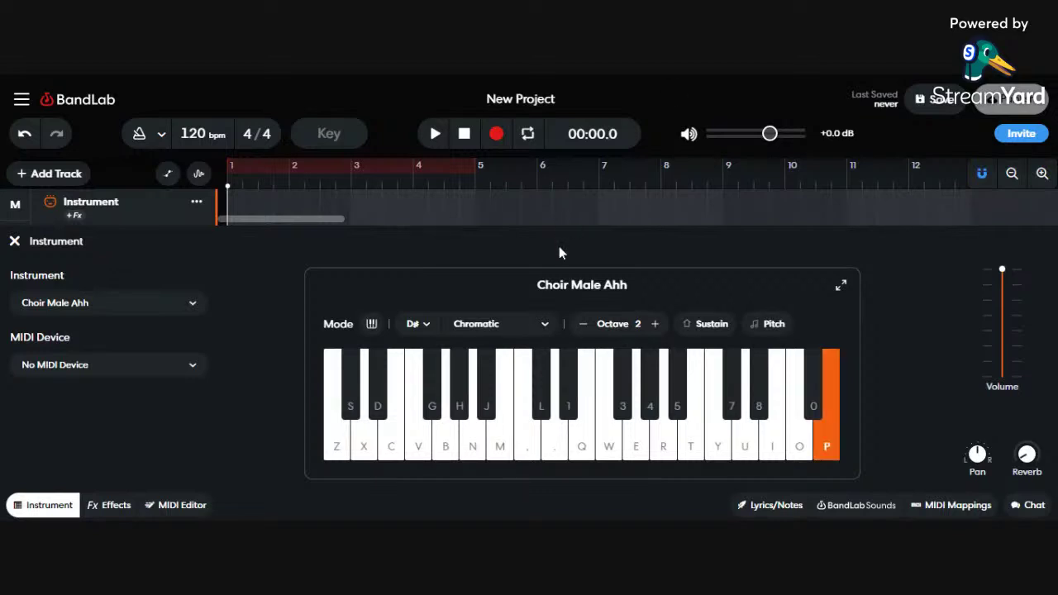
key("o")
key("p")
Switch the track's instrument to Solo Female Ahh in the Voices category
left_click(175, 314)
scroll(303, 248, "down", 2)
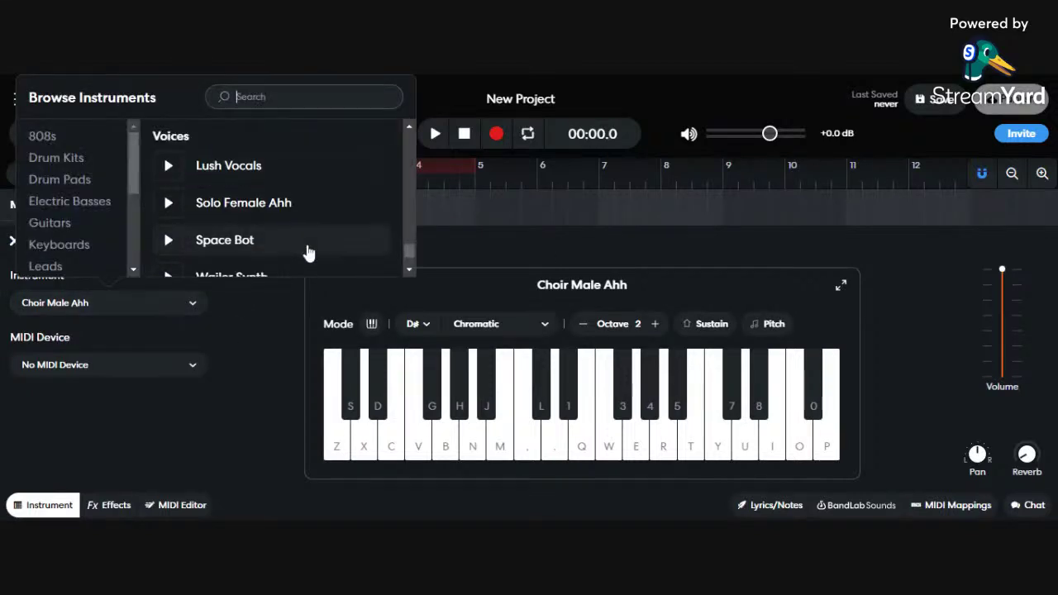
left_click(331, 207)
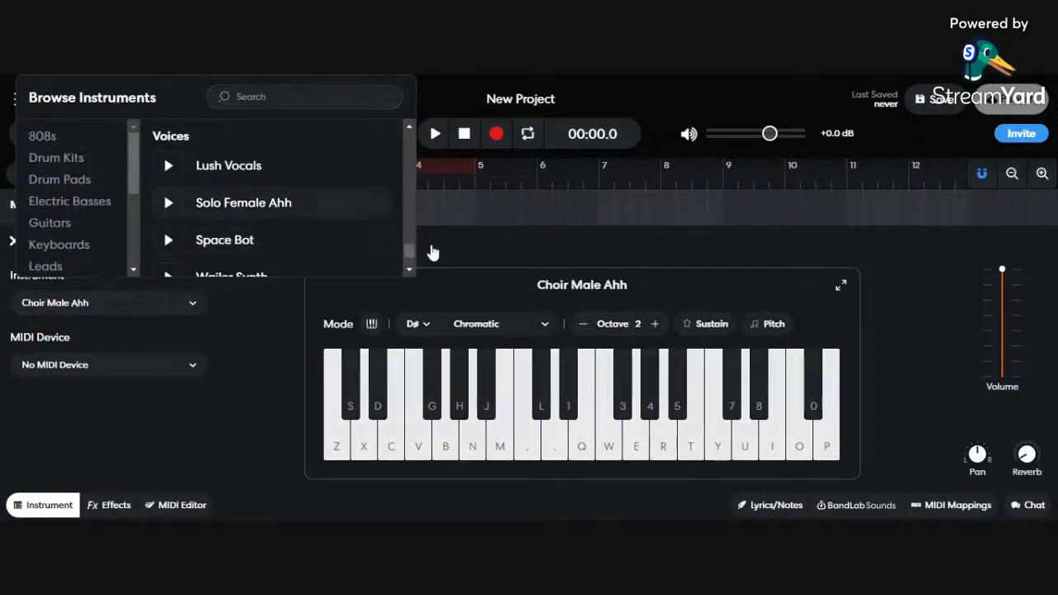
left_click(475, 290)
Audition Solo Female Ahh at octave 3 with low notes on Z, B and N and high notes on O and P
key("comma")
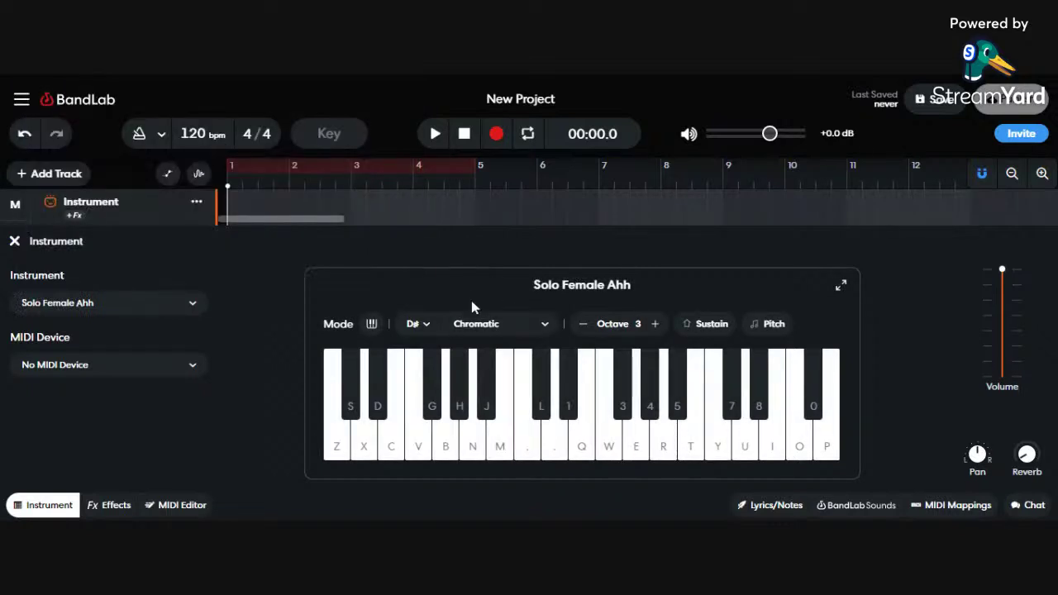
key("z")
key("z")
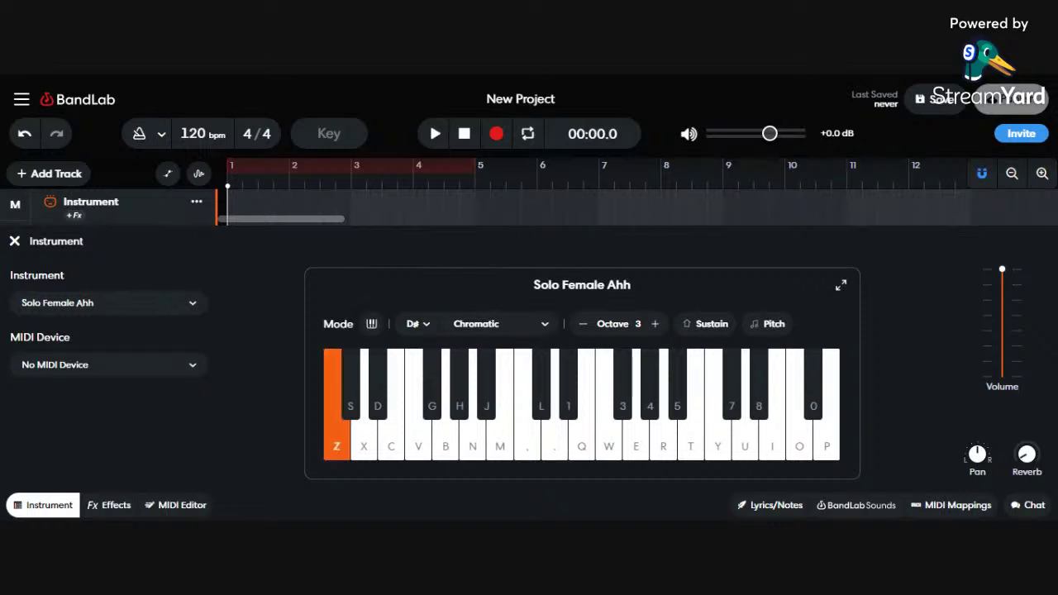
key("b")
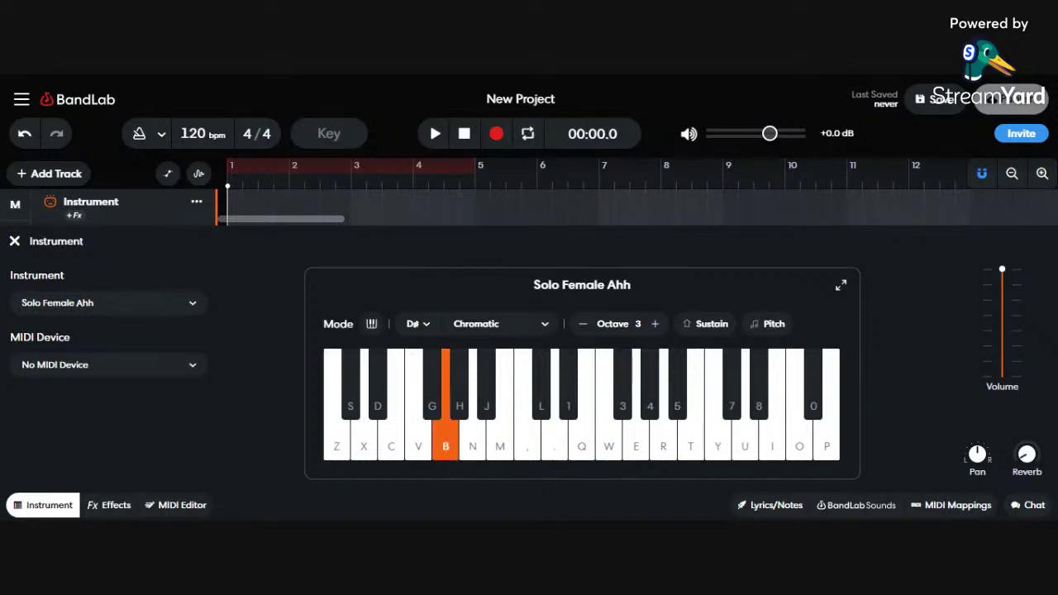
key("n")
key("z")
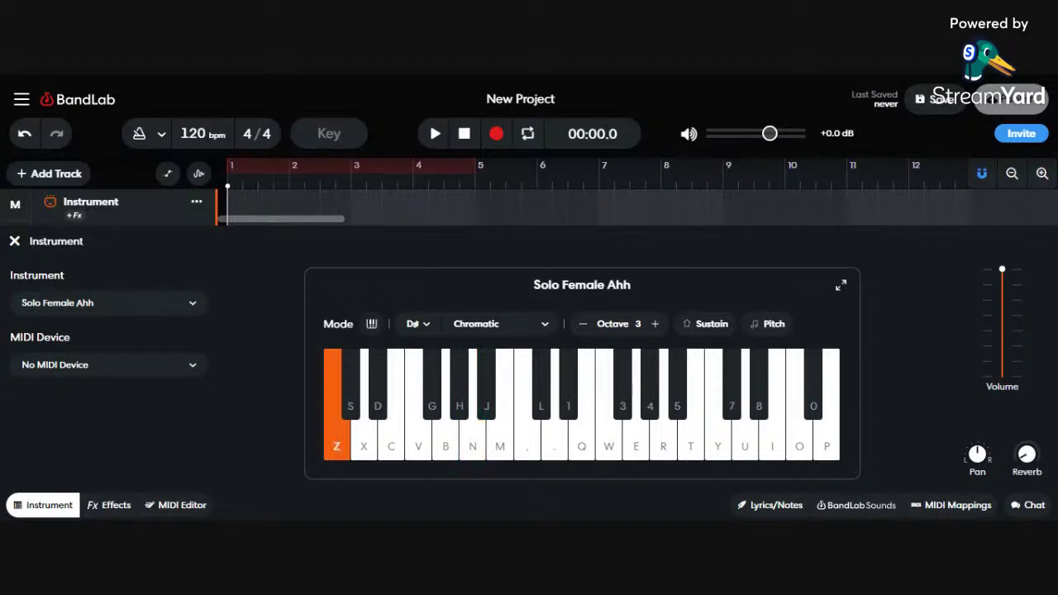
key("period")
key("p")
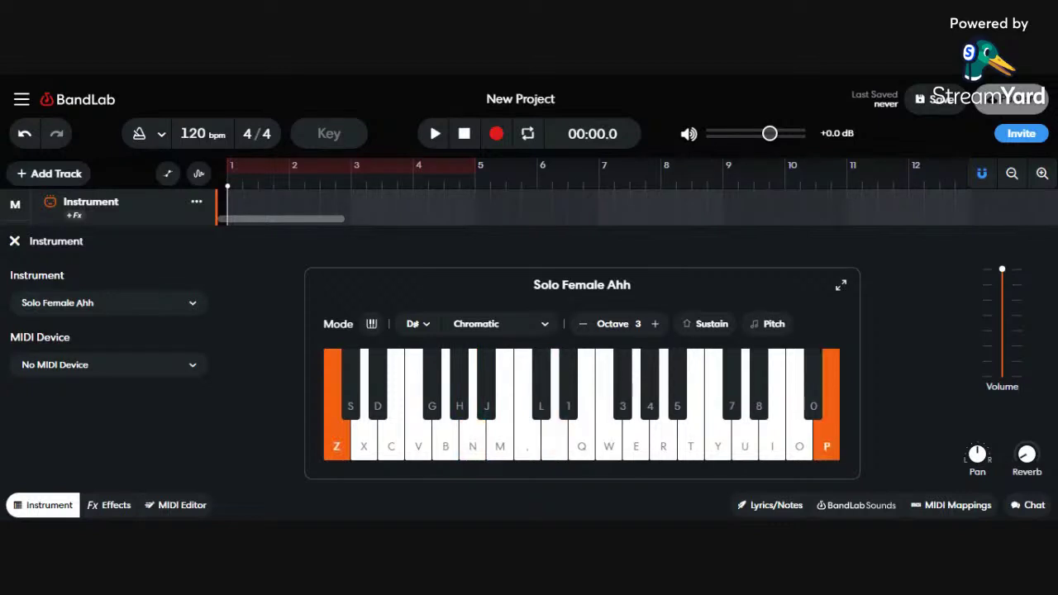
key("o")
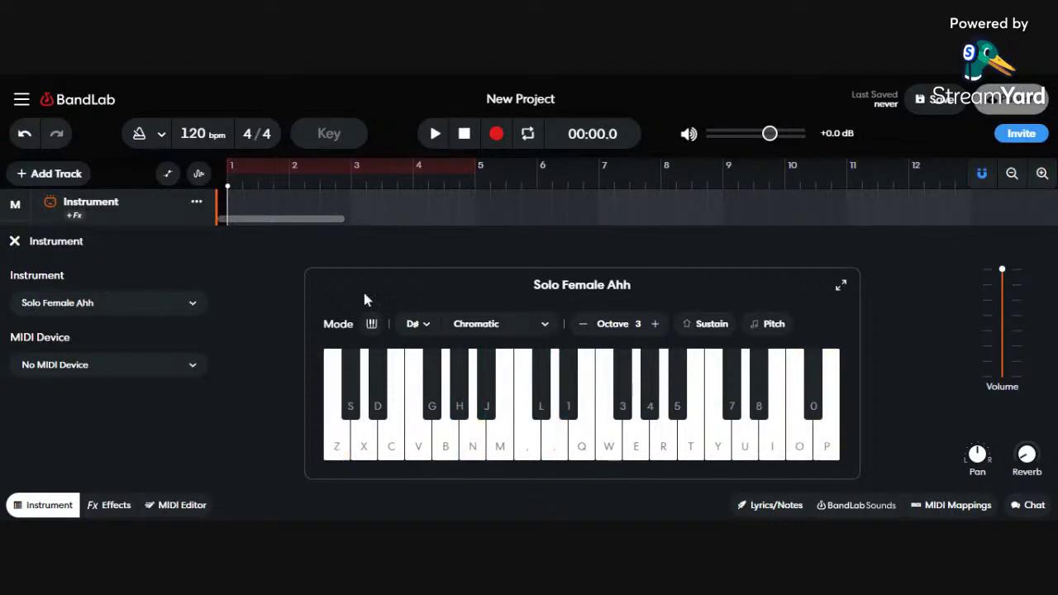
Switch the track's instrument to Choir Male Ahh and back to Solo Female Ahh
left_click(177, 306)
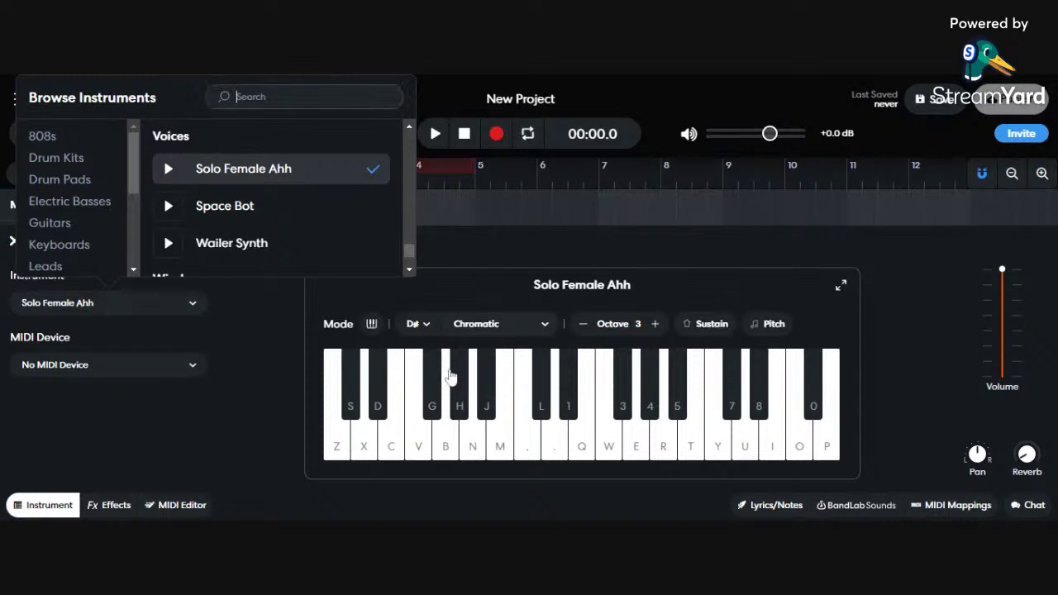
scroll(321, 226, "up", 3)
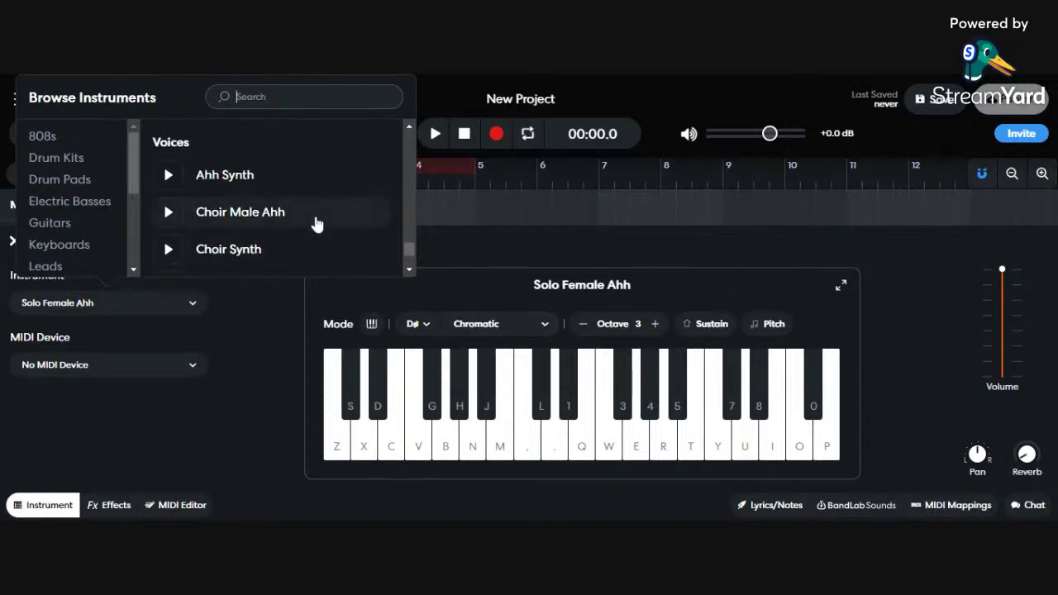
left_click(313, 214)
scroll(361, 243, "down", 1)
scroll(361, 243, "down", 1)
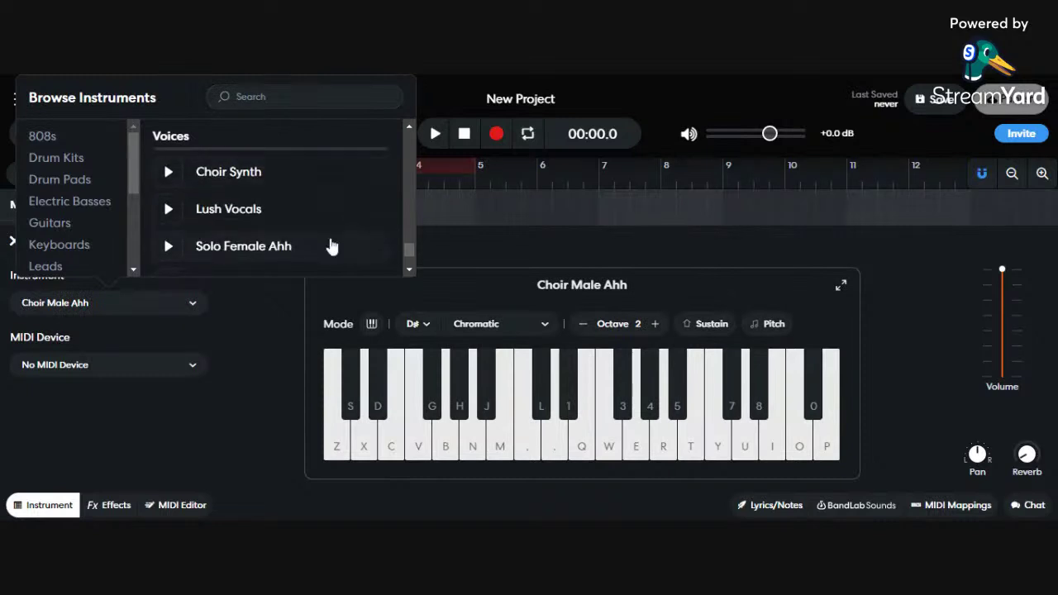
left_click(328, 242)
left_click(503, 287)
Compare the low and high range of Solo Female Ahh at octave 3, playing Z and S against W, Y, I, O and P
key("period")
key("comma")
key("p")
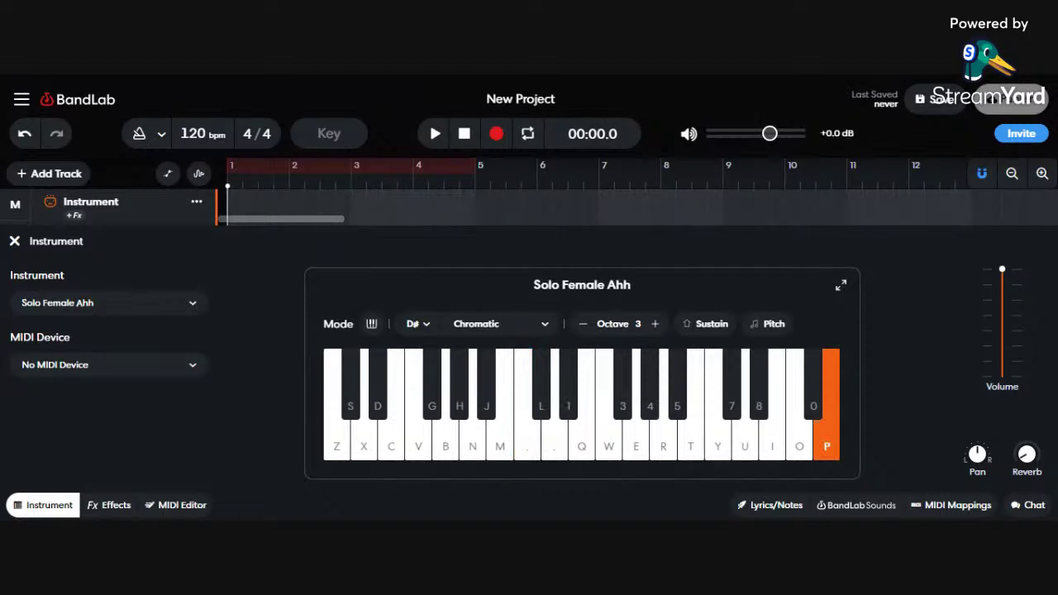
key("z")
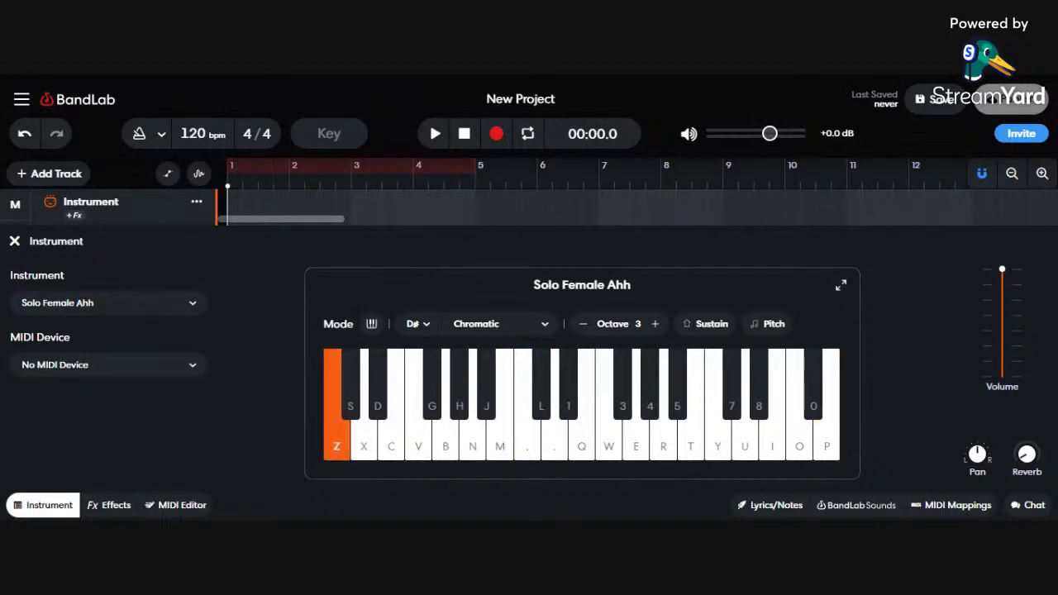
key("o")
key("p")
key("i")
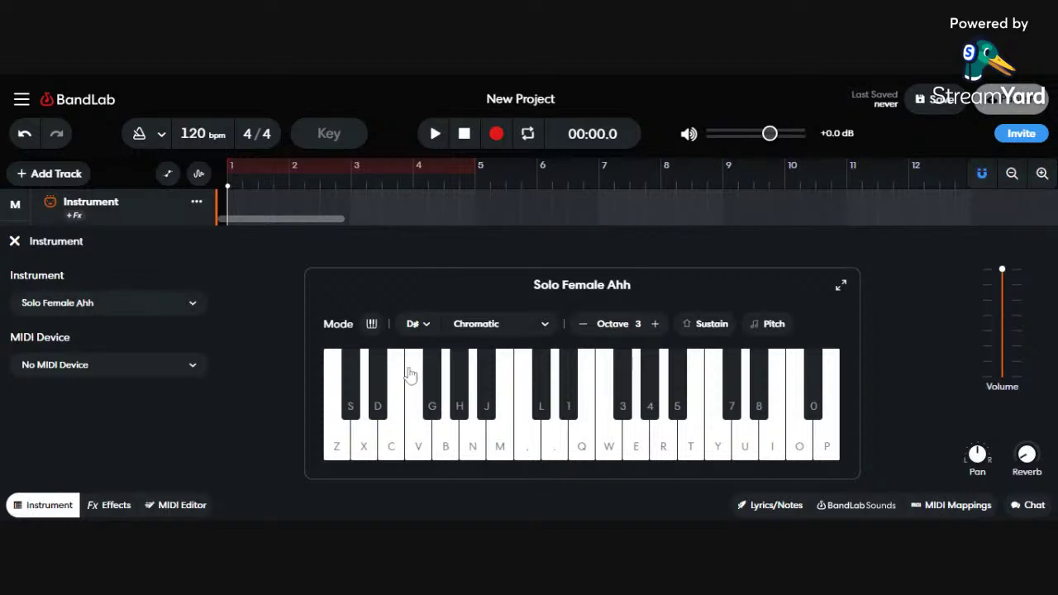
key("z")
key("p")
key("o")
key("y")
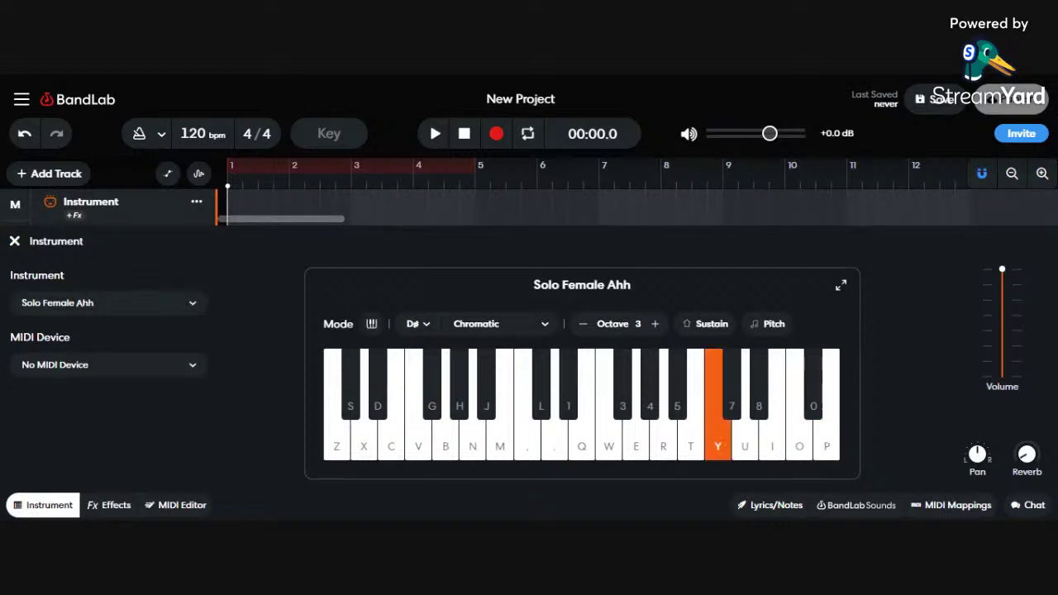
key("w")
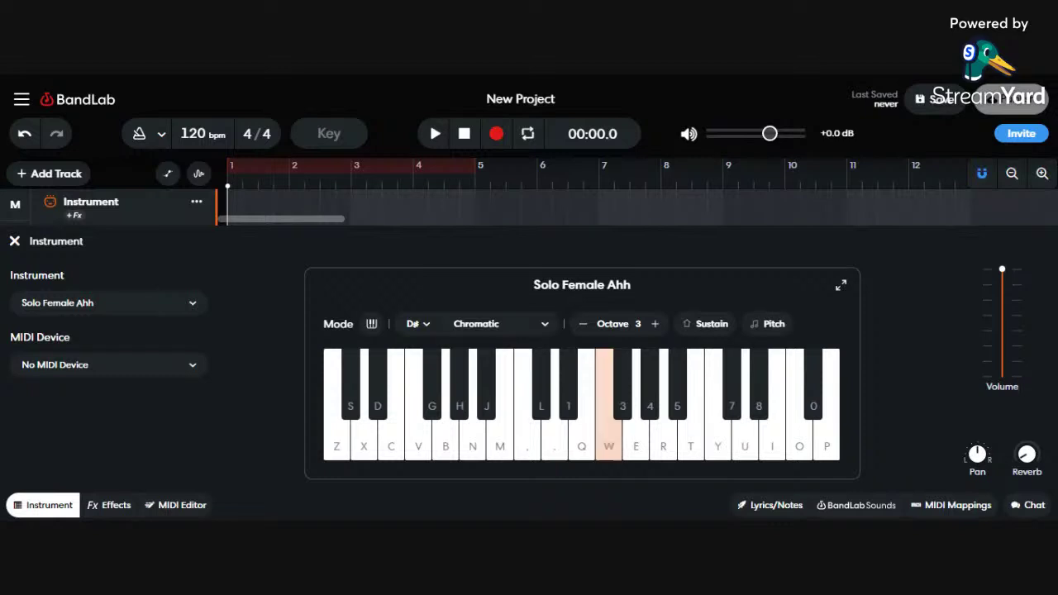
key("s")
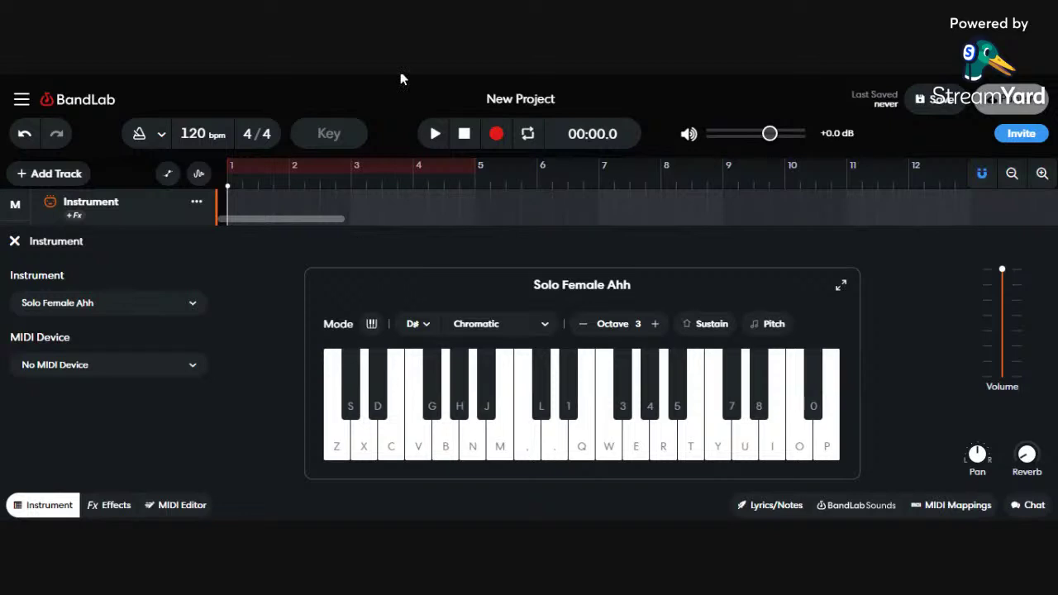
Change the track's instrument to the Bassoon preset in the Winds category
left_click(146, 307)
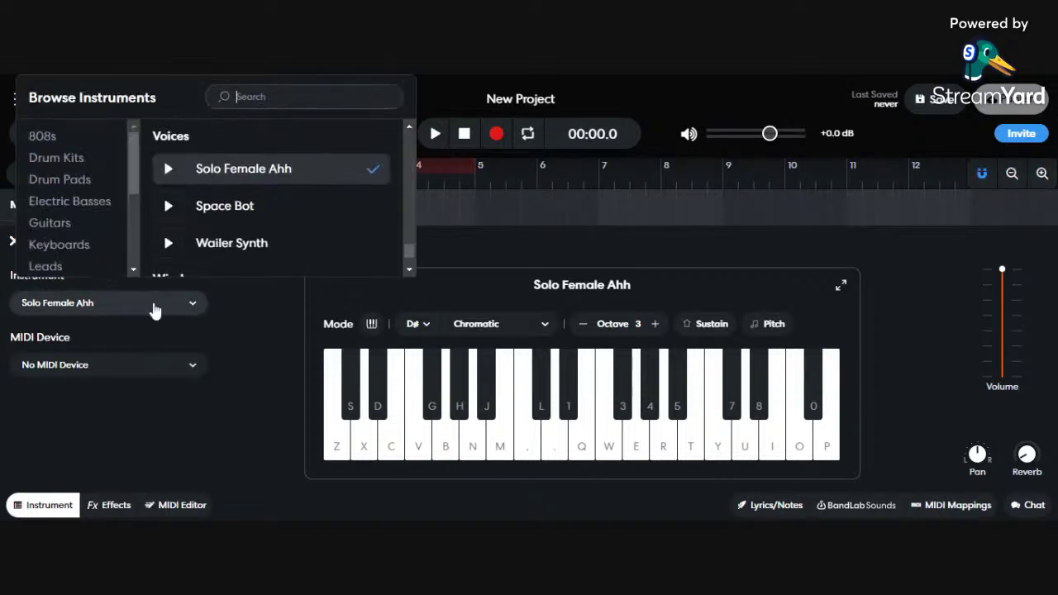
scroll(284, 237, "down", 1)
scroll(289, 241, "down", 5)
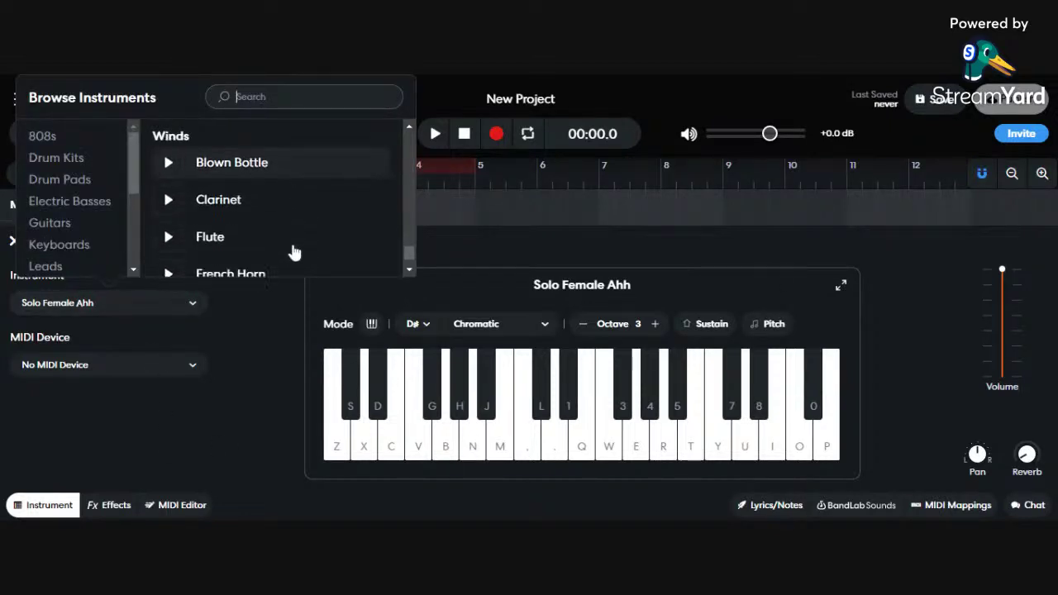
scroll(294, 245, "up", 5)
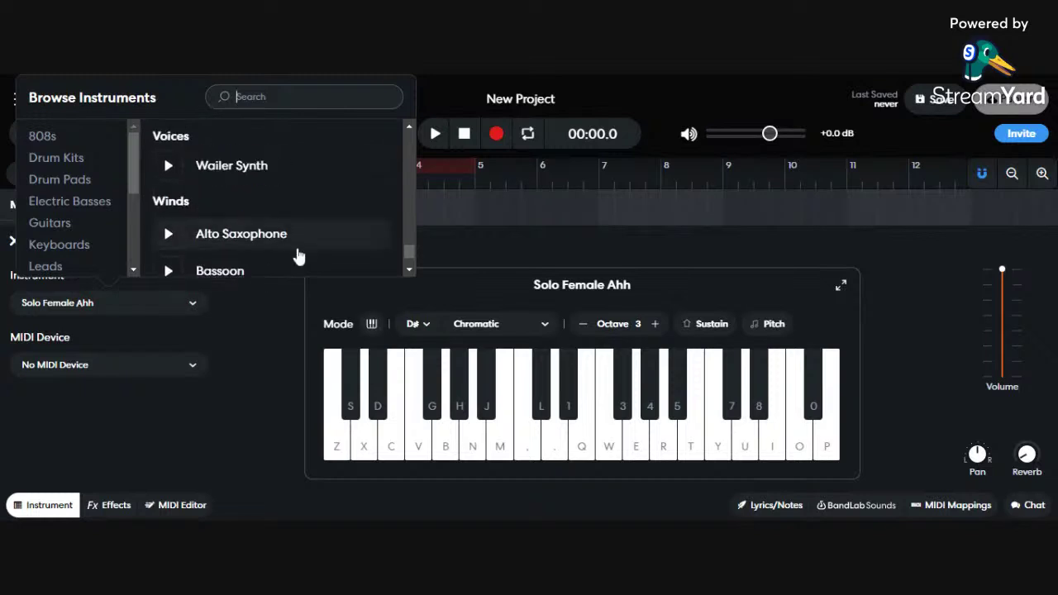
left_click(300, 272)
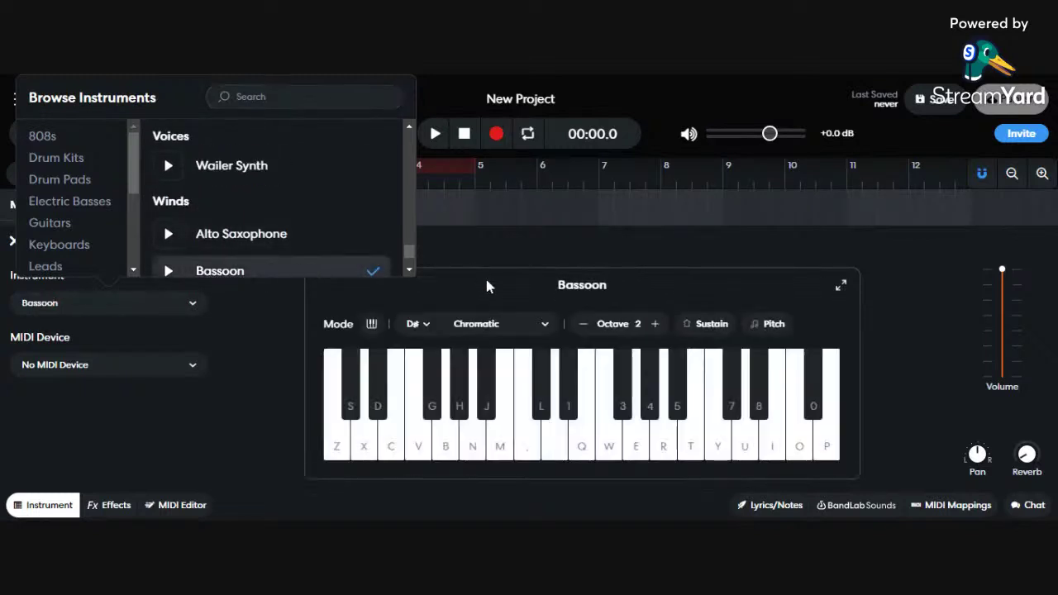
left_click(486, 285)
Audition Bassoon at octave 2 with a melody on the white keys from B to period, plus W
key("b")
key("m")
key("comma")
key("period")
key("comma")
key("m")
key("b")
key("n")
key("b")
key("w")
key("period")
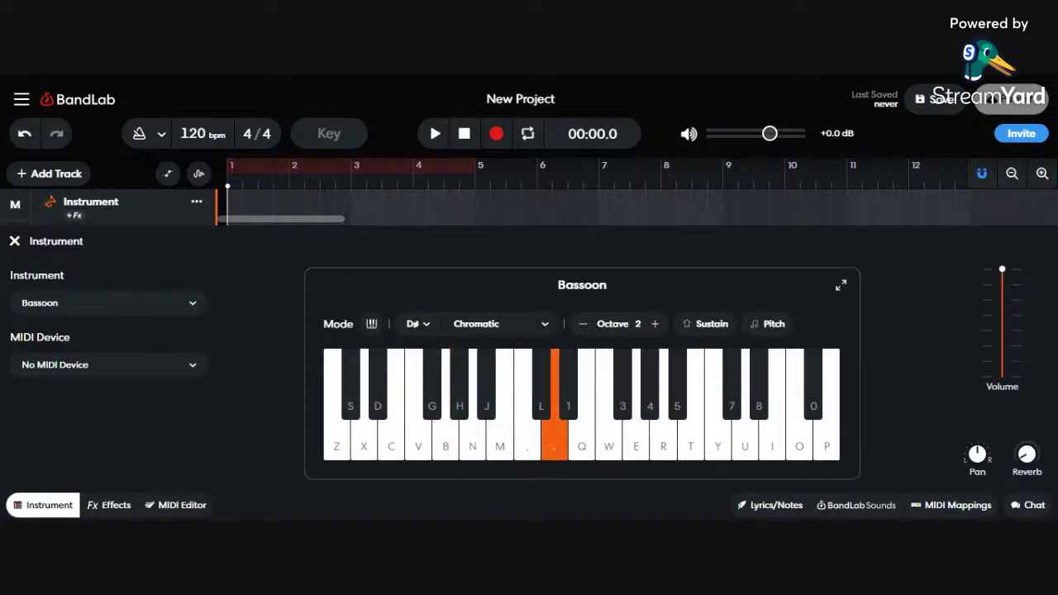
key("comma")
key("n")
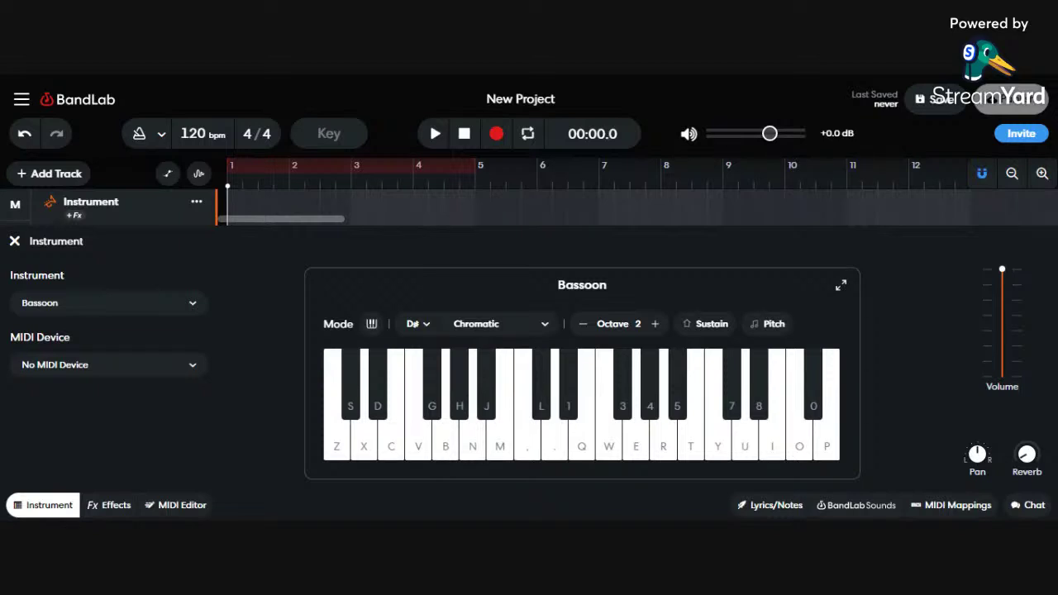
Play Bassoon at octave 2 on the middle white keys from comma to E, then on U, I, O, P and B
key("period")
key("comma")
key("period")
key("w")
key("comma")
key("e")
key("q")
key("p")
key("o")
key("i")
key("b")
key("u")
Examine the available presets in the Synths, Voices and Winds categories, including the trombones, trumpets and tuba
left_click(115, 302)
scroll(312, 227, "up", 5)
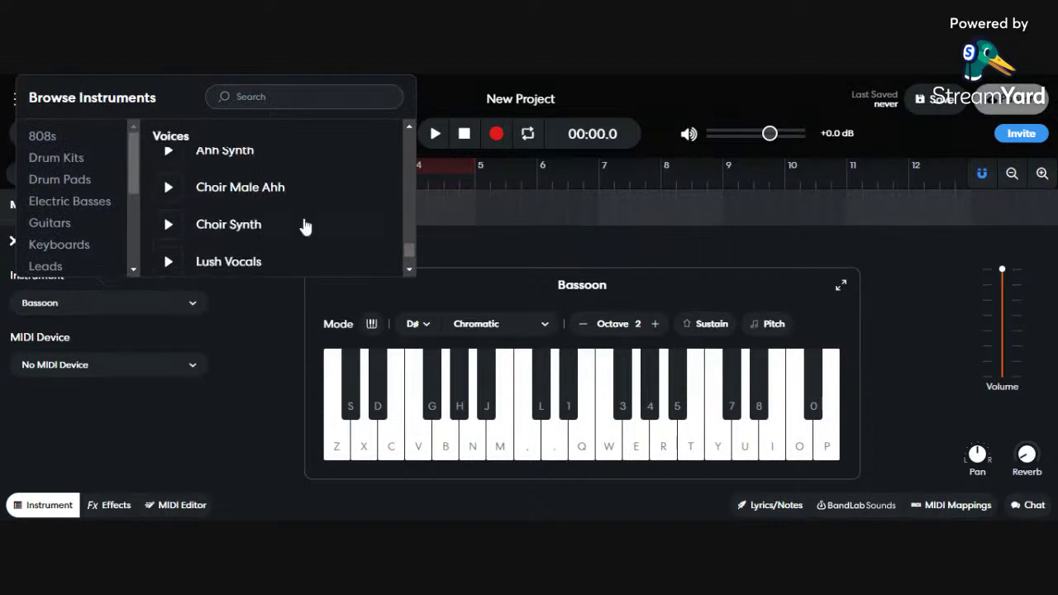
scroll(293, 195, "up", 5)
scroll(295, 201, "up", 3)
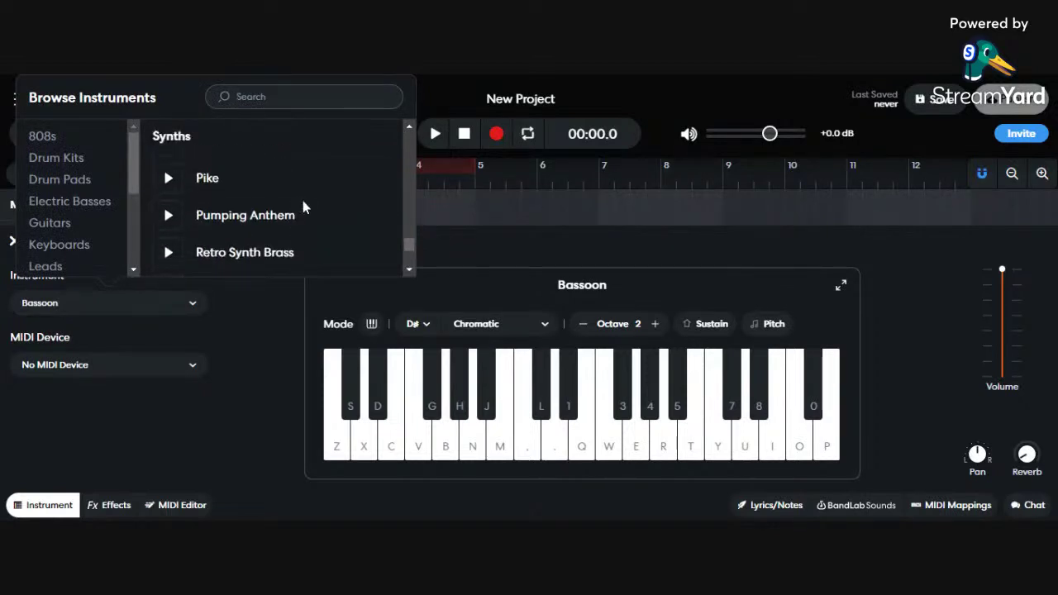
scroll(308, 213, "down", 5)
scroll(310, 216, "down", 10)
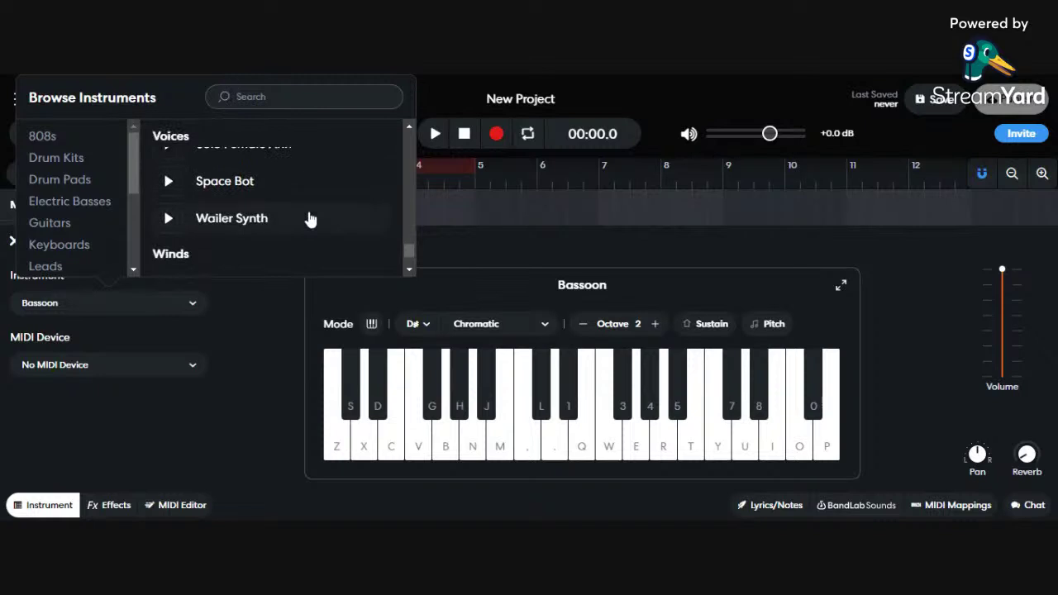
scroll(312, 223, "down", 7)
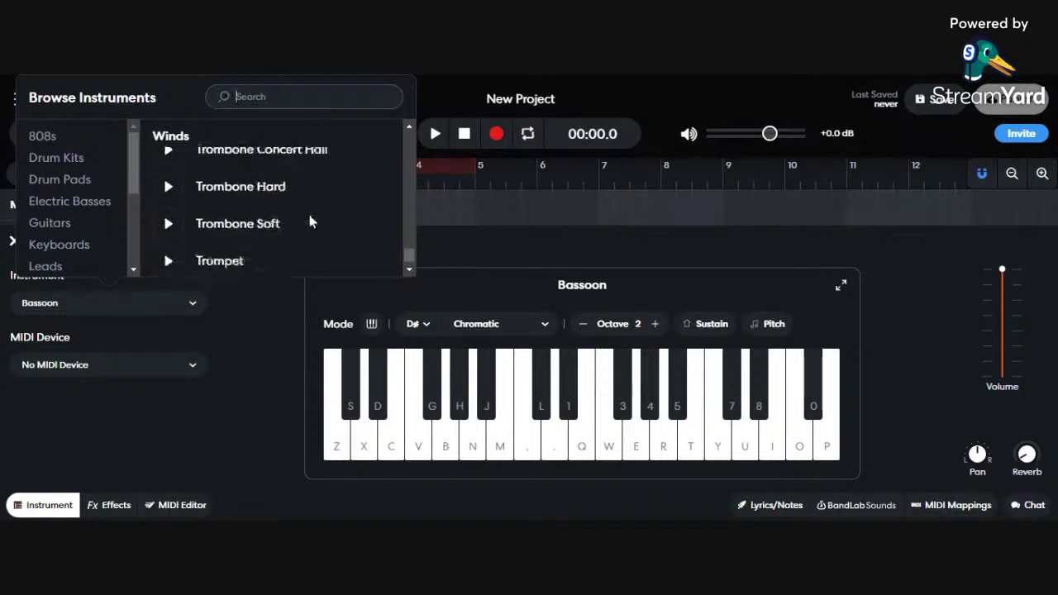
scroll(305, 213, "up", 2)
scroll(304, 216, "up", 2)
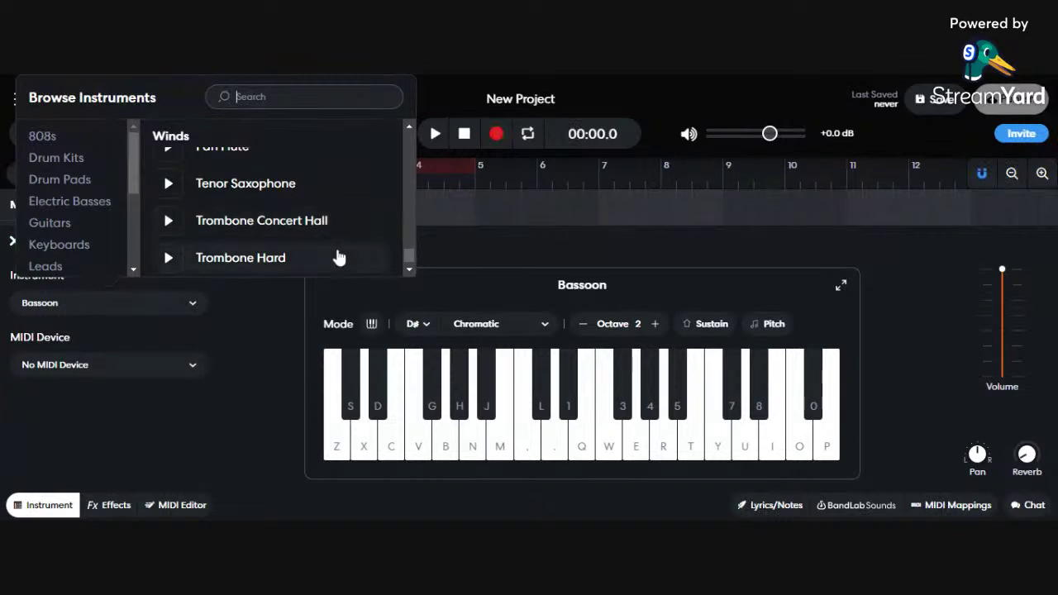
scroll(339, 260, "down", 2)
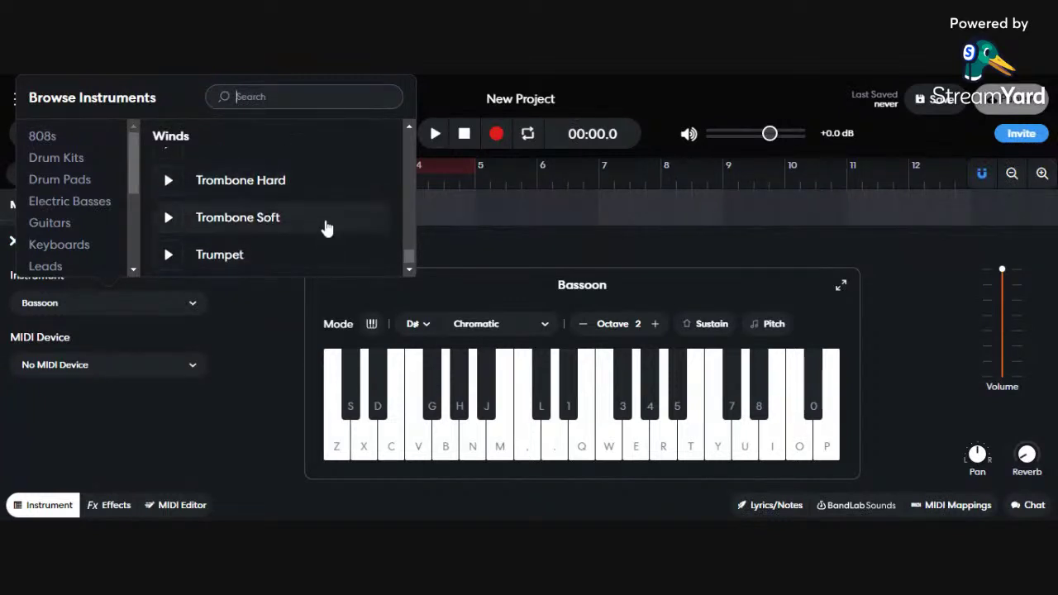
scroll(324, 228, "down", 2)
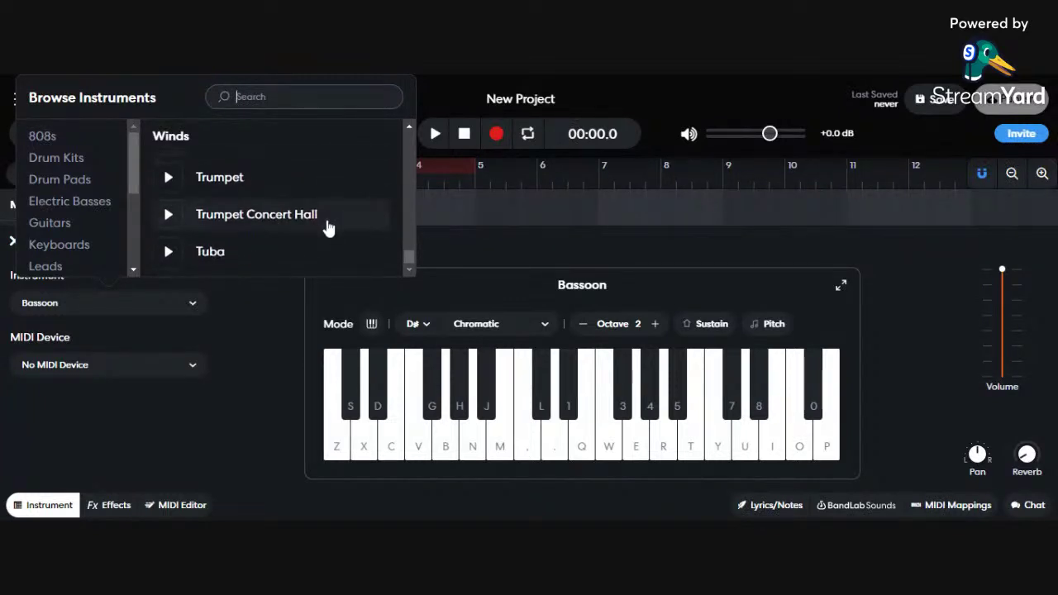
scroll(328, 227, "up", 5)
scroll(328, 227, "up", 6)
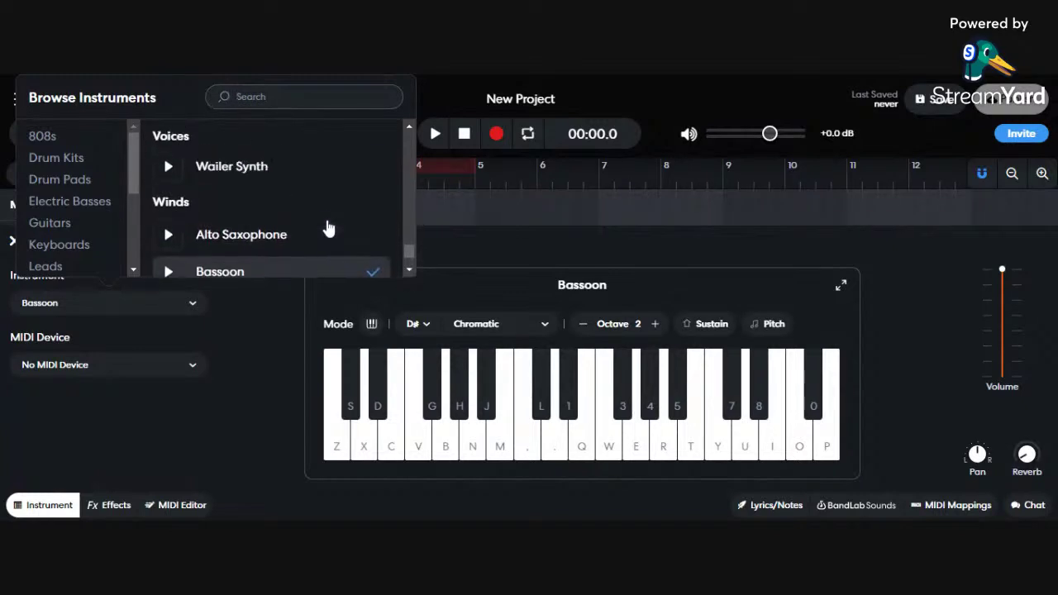
Change the track's instrument to the Choir Male Ahh preset in the Voices category
scroll(328, 227, "up", 2)
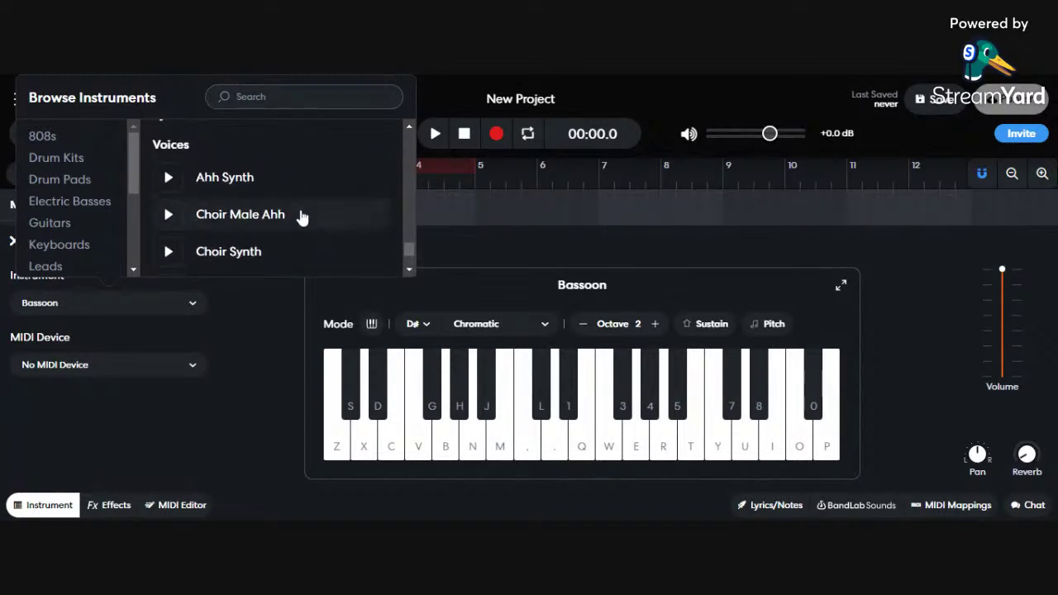
scroll(306, 223, "down", 2)
scroll(307, 220, "up", 2)
left_click(307, 217)
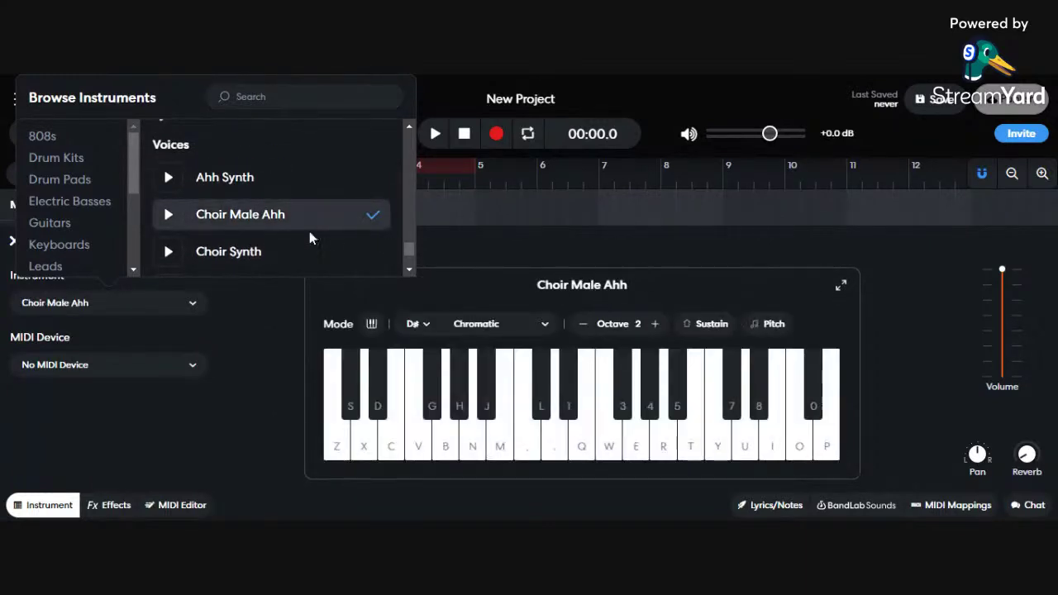
Change the track's instrument to the Trombone Concert Hall preset in the Winds category
scroll(300, 240, "down", 6)
scroll(289, 232, "down", 2)
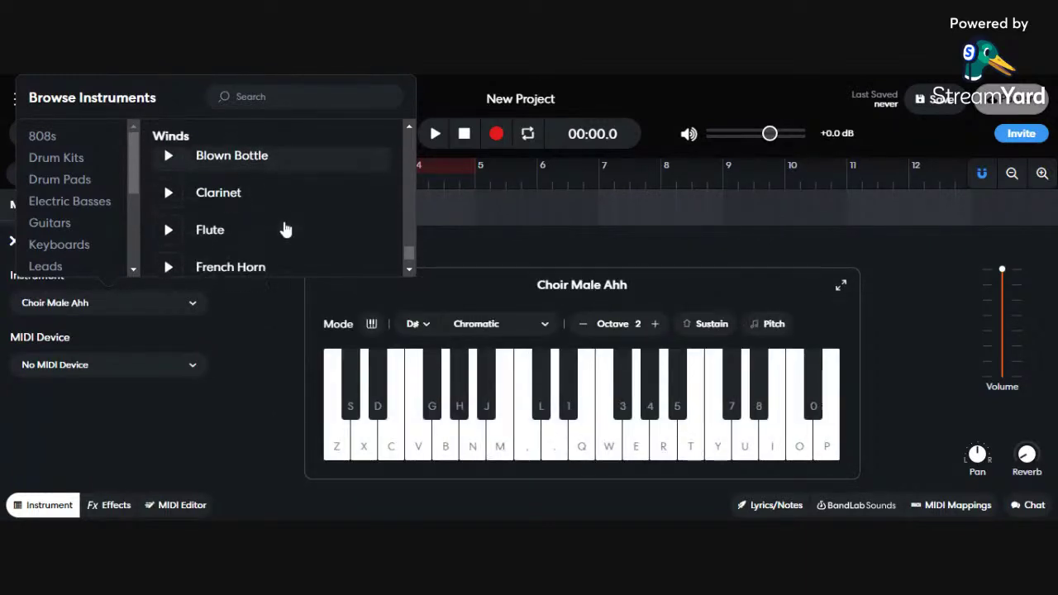
scroll(285, 229, "down", 2)
scroll(285, 229, "down", 2)
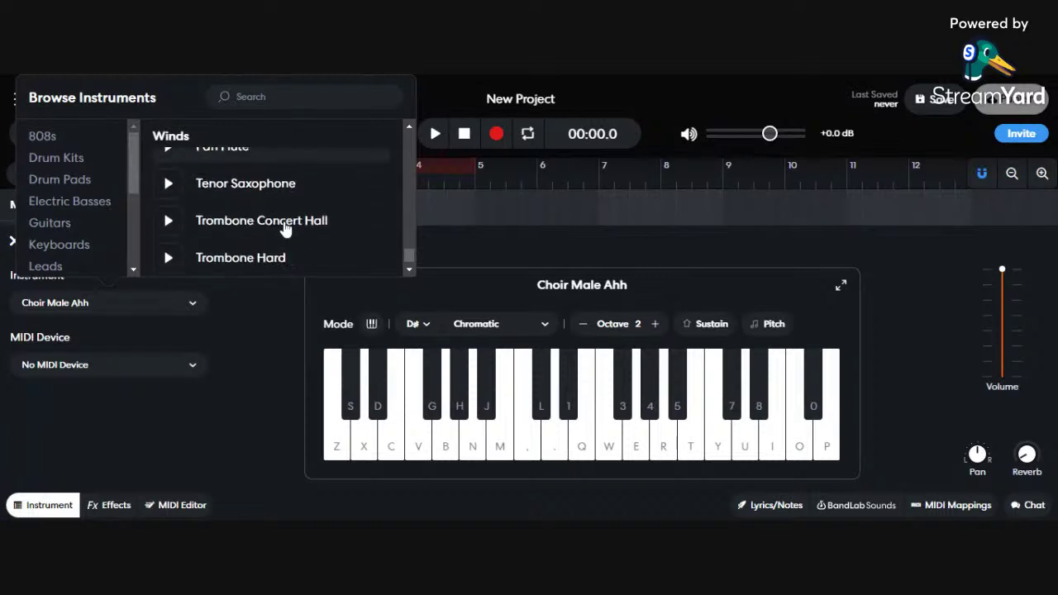
left_click(328, 233)
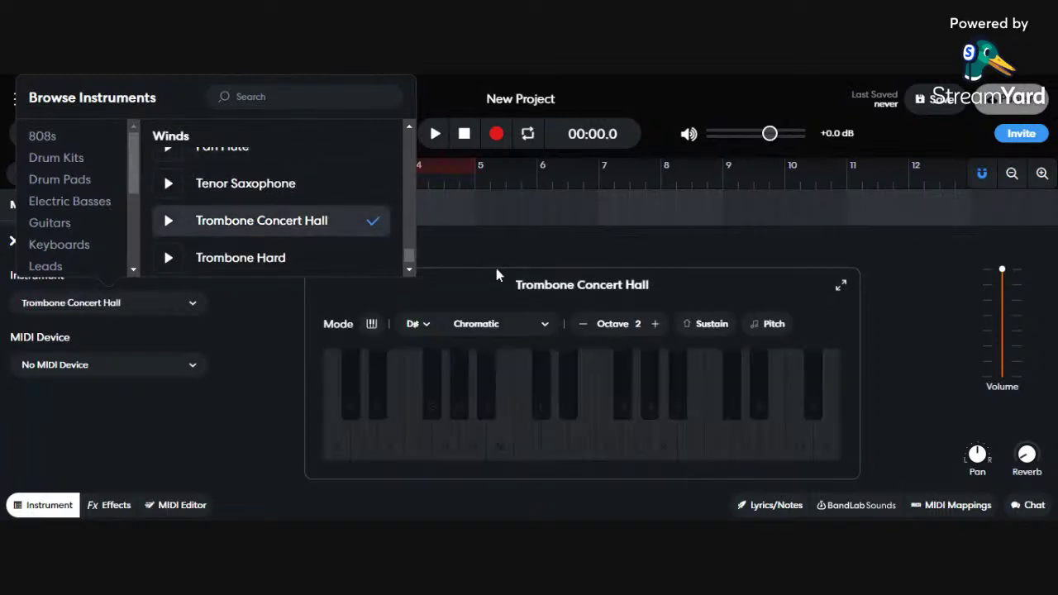
left_click(477, 285)
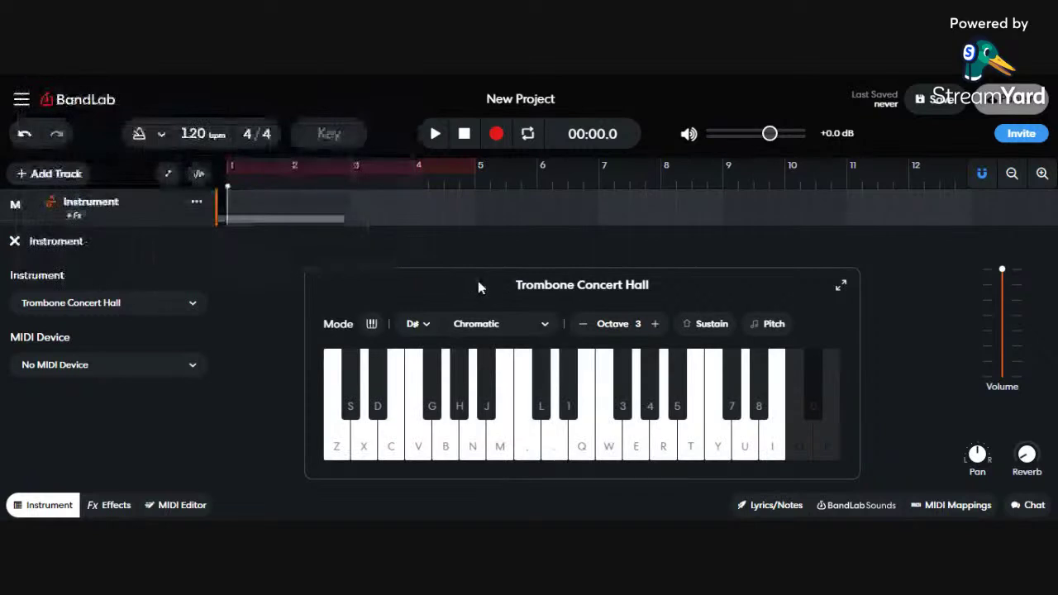
Audition Trombone Concert Hall at octave 3 with a melody on the white keys from V to Q, plus U, I and Z
key("m")
key("comma")
key("q")
key("period")
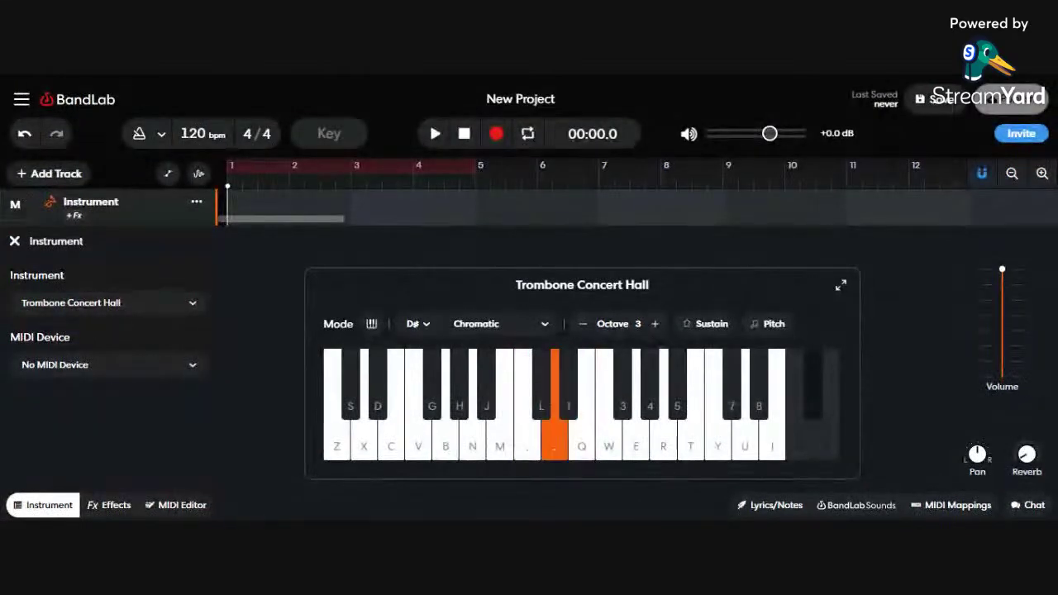
key("comma")
key("m")
key("b")
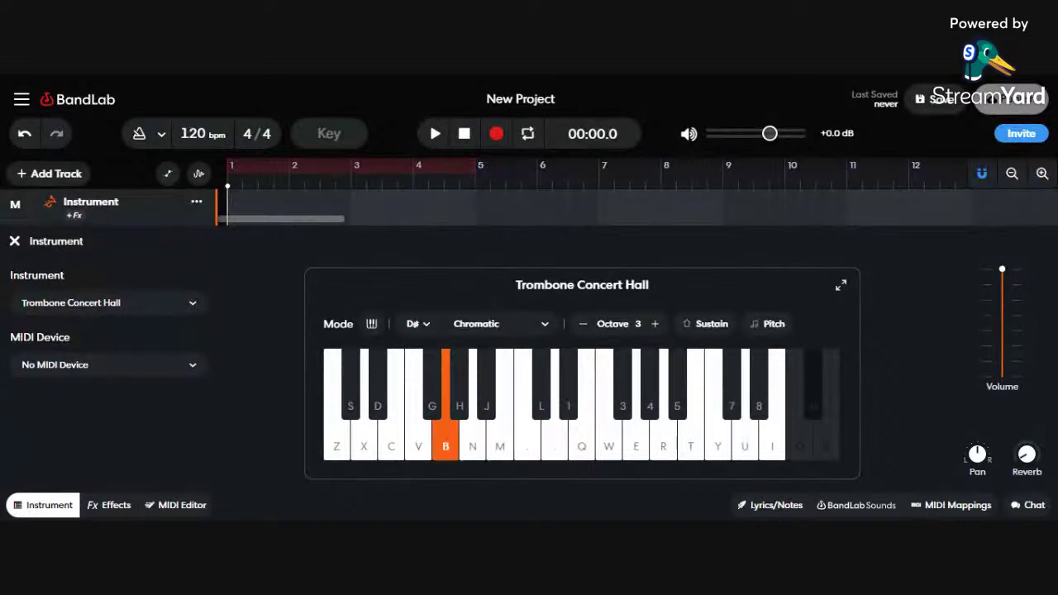
key("i")
key("u")
key("v")
key("b")
key("n")
key("m")
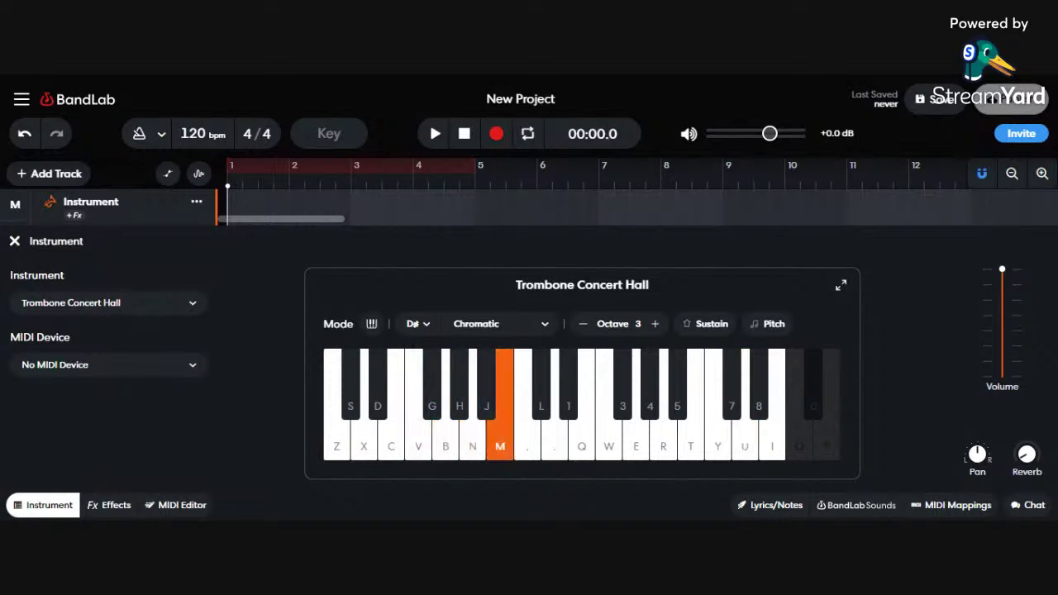
key("z")
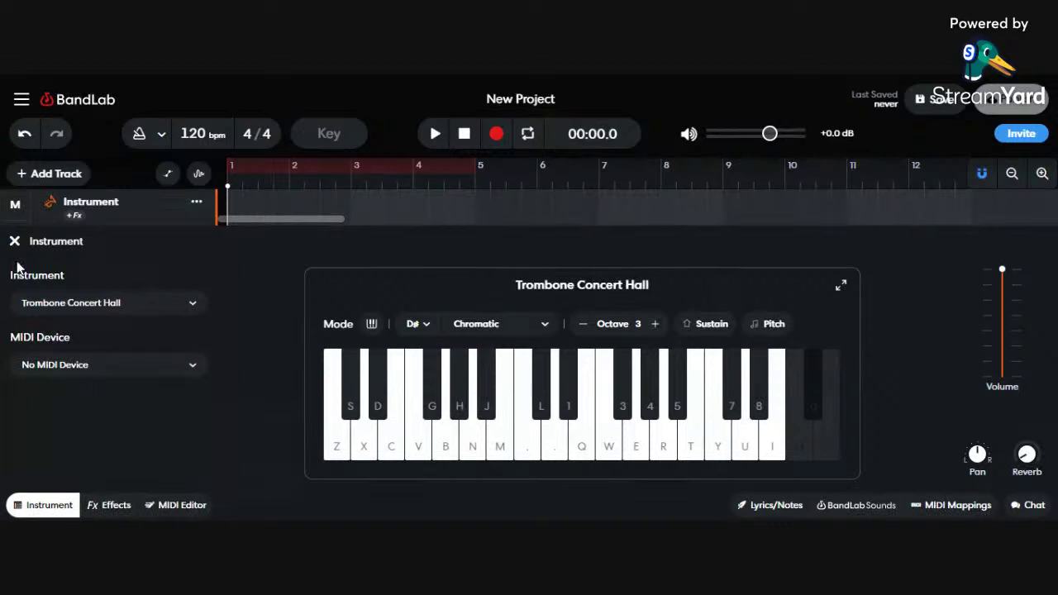
Change the track's instrument to Solo Female Ahh in the Voices category and play its low Z note at octave 3
left_click(108, 302)
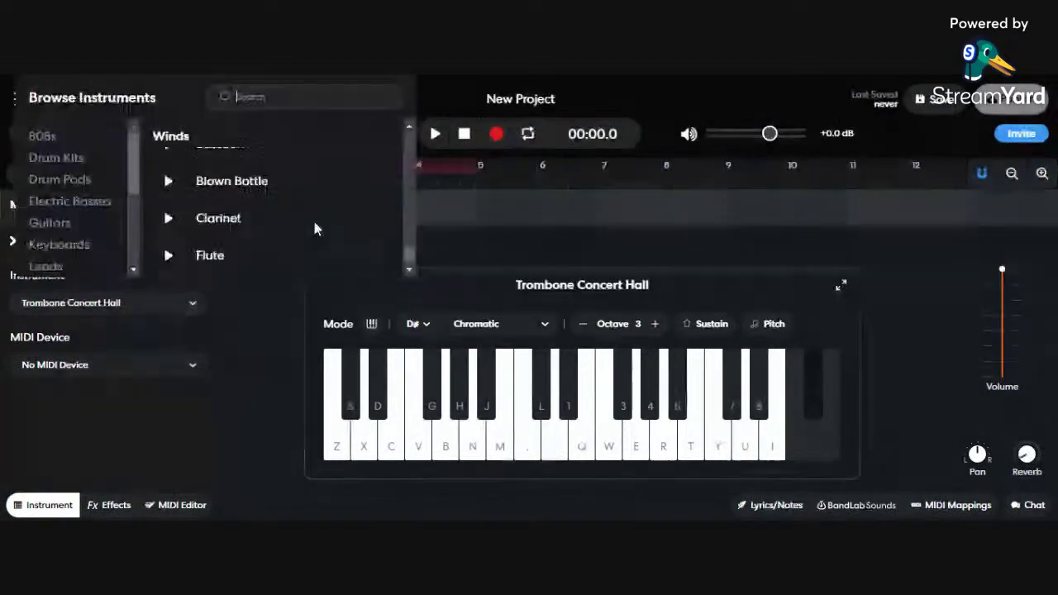
scroll(312, 217, "down", 5)
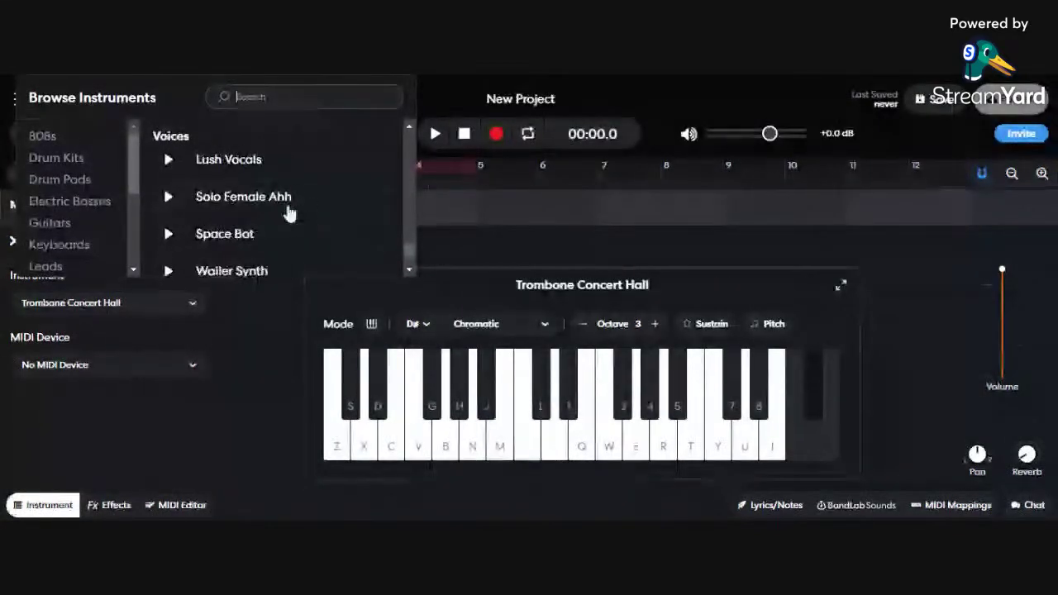
scroll(297, 232, "up", 5)
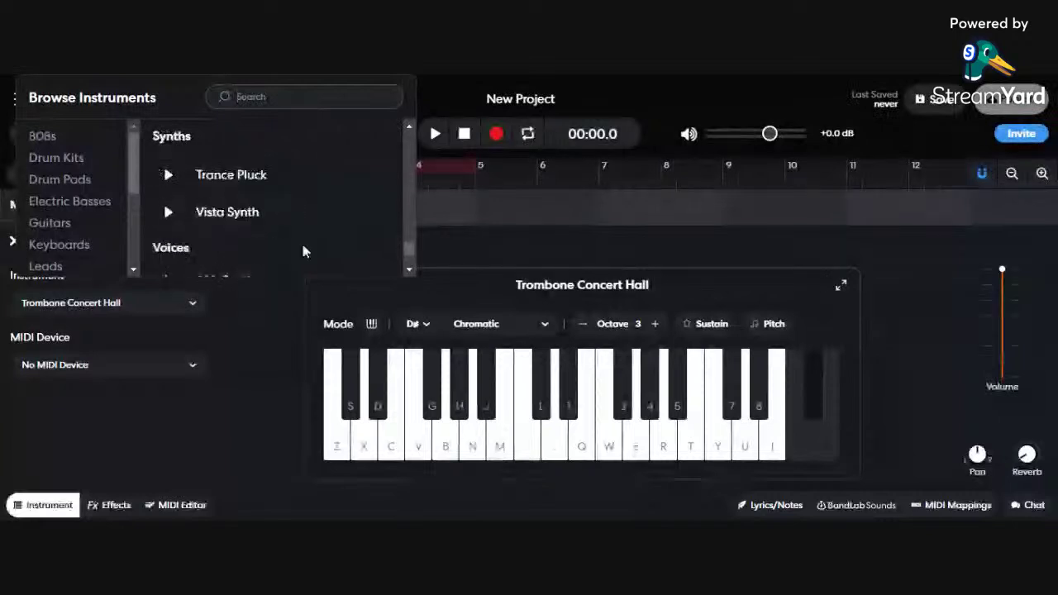
scroll(296, 248, "down", 1)
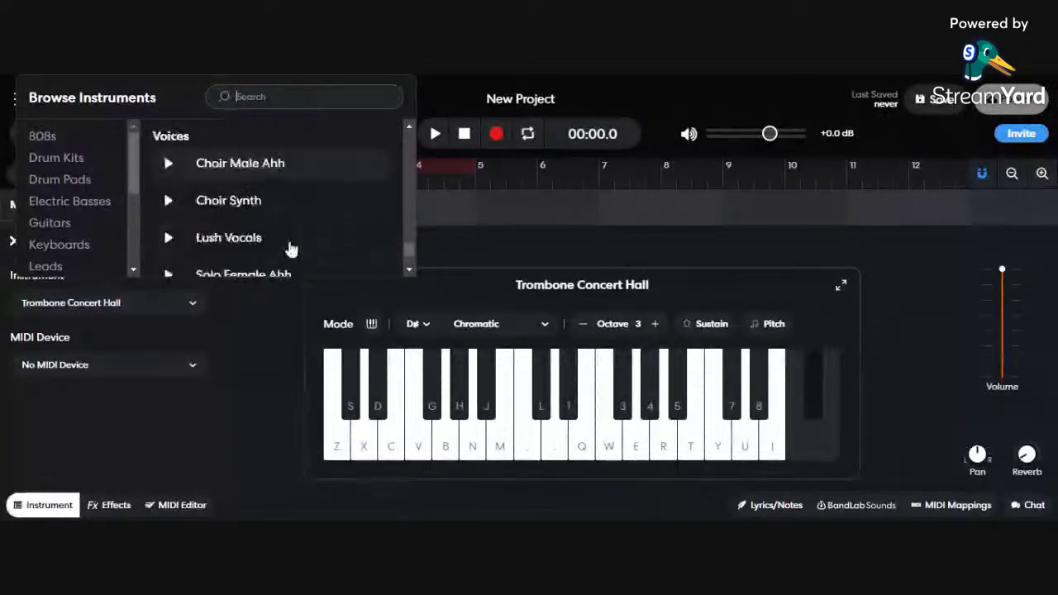
scroll(288, 243, "down", 3)
scroll(286, 234, "down", 2)
scroll(281, 221, "up", 4)
scroll(288, 236, "up", 1)
left_click(292, 269)
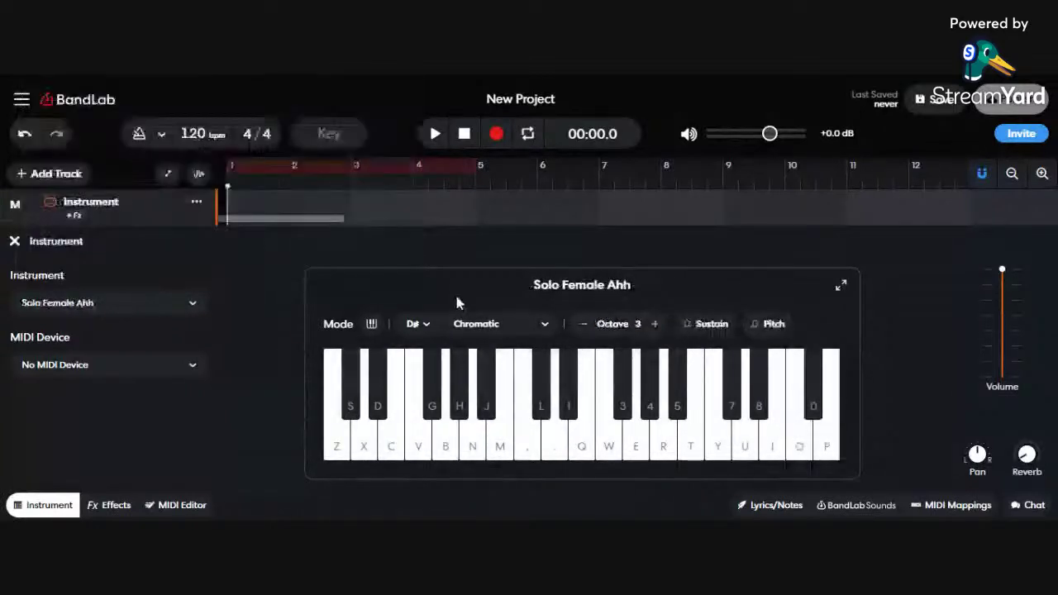
key("z")
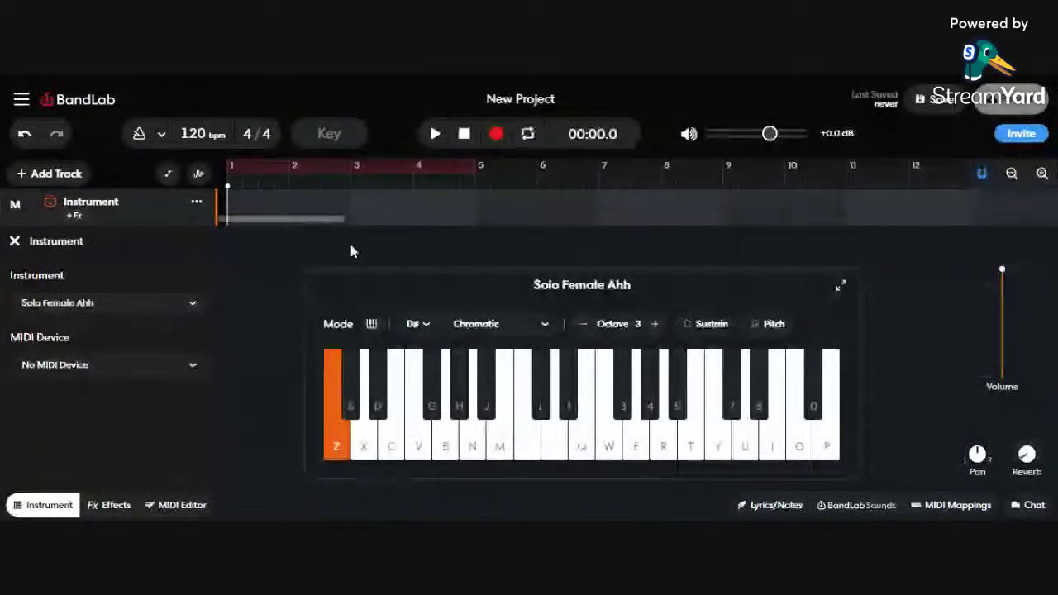
Change the track's instrument to the Full Brass preset in the Winds category
left_click(160, 306)
scroll(288, 223, "down", 5)
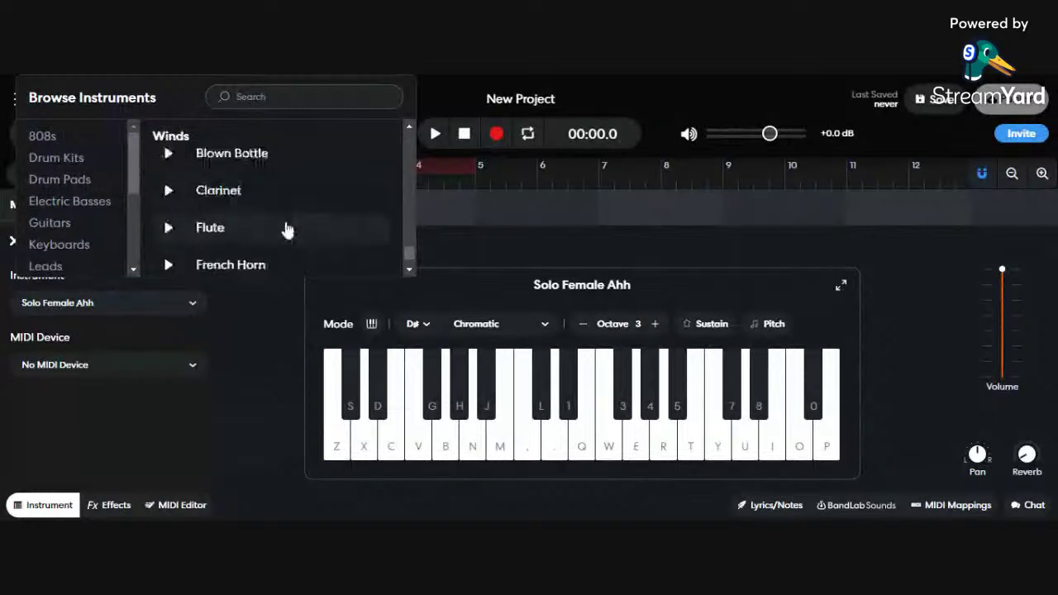
left_click(288, 230)
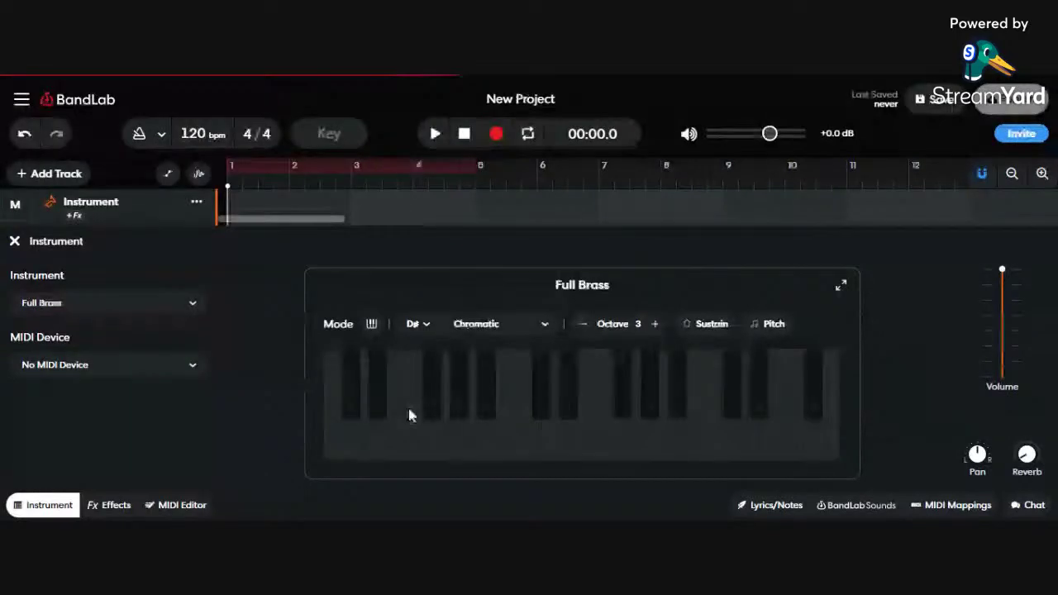
Audition Full Brass at octave 3 with a melody on the white keys from Z to period, and close the instrument editor
key("n")
key("comma")
key("comma")
key("z")
key("period")
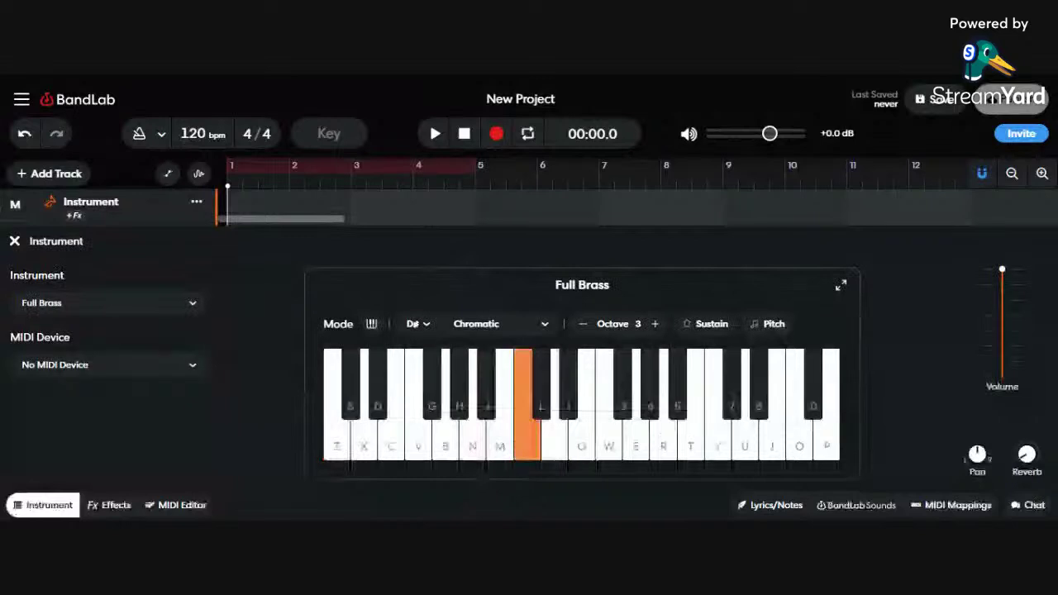
key("b")
key("b")
key("v")
key("b")
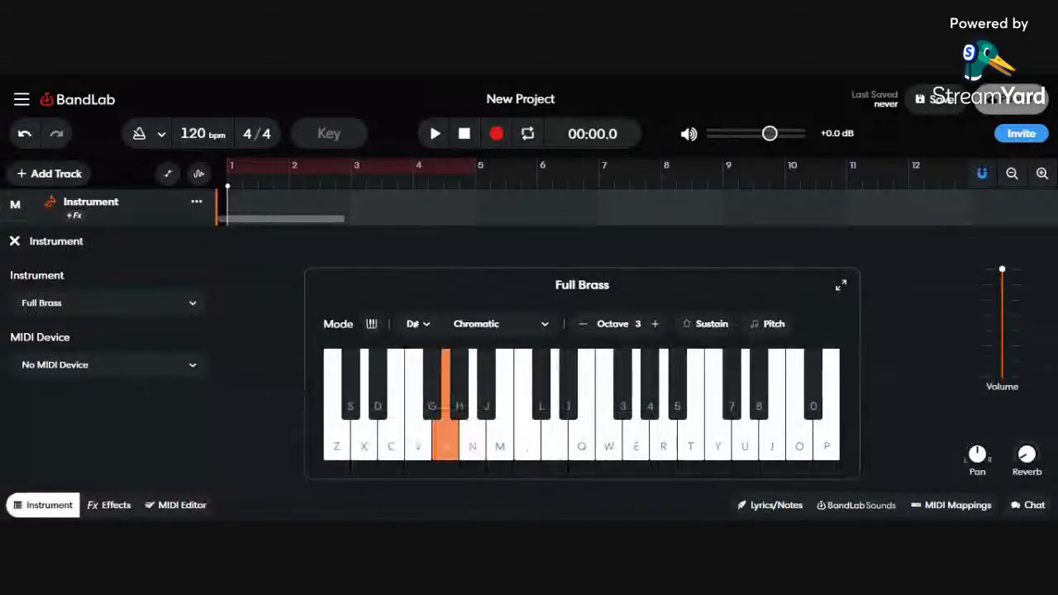
key("c")
key("v")
key("c")
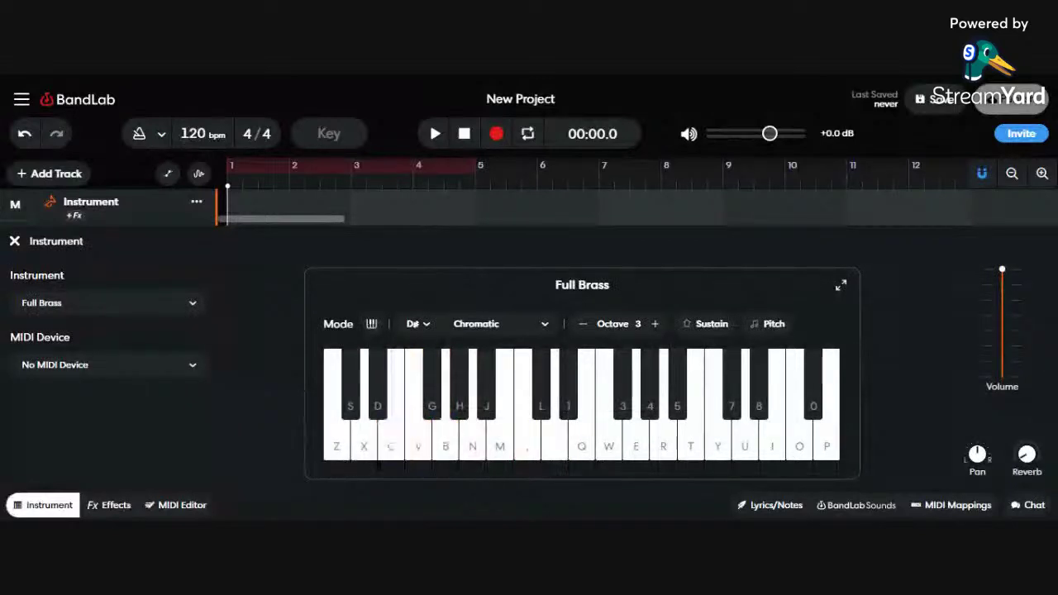
key("x")
key("z")
key("comma")
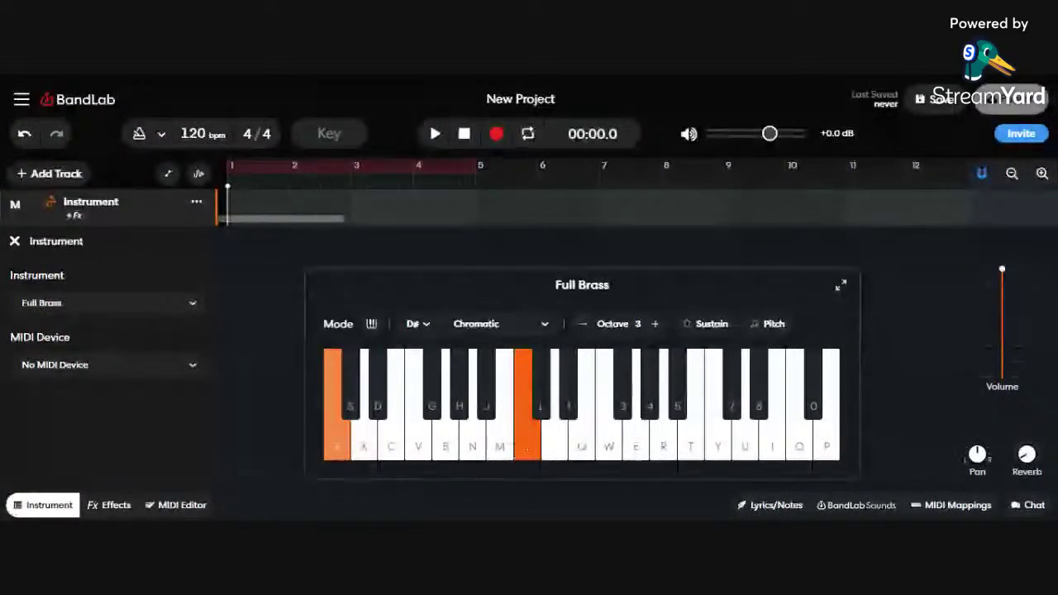
left_click(15, 242)
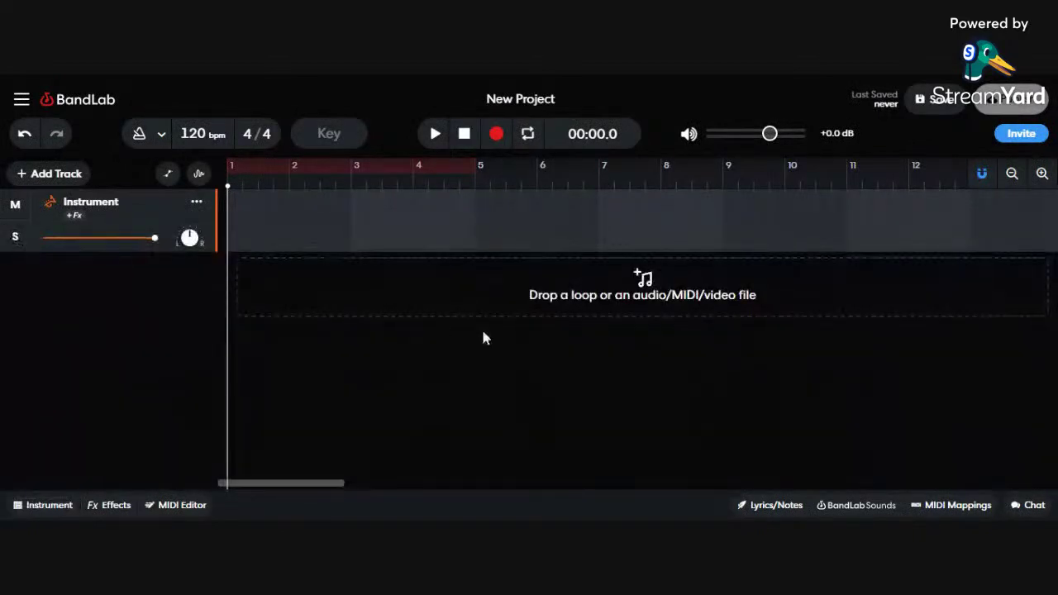